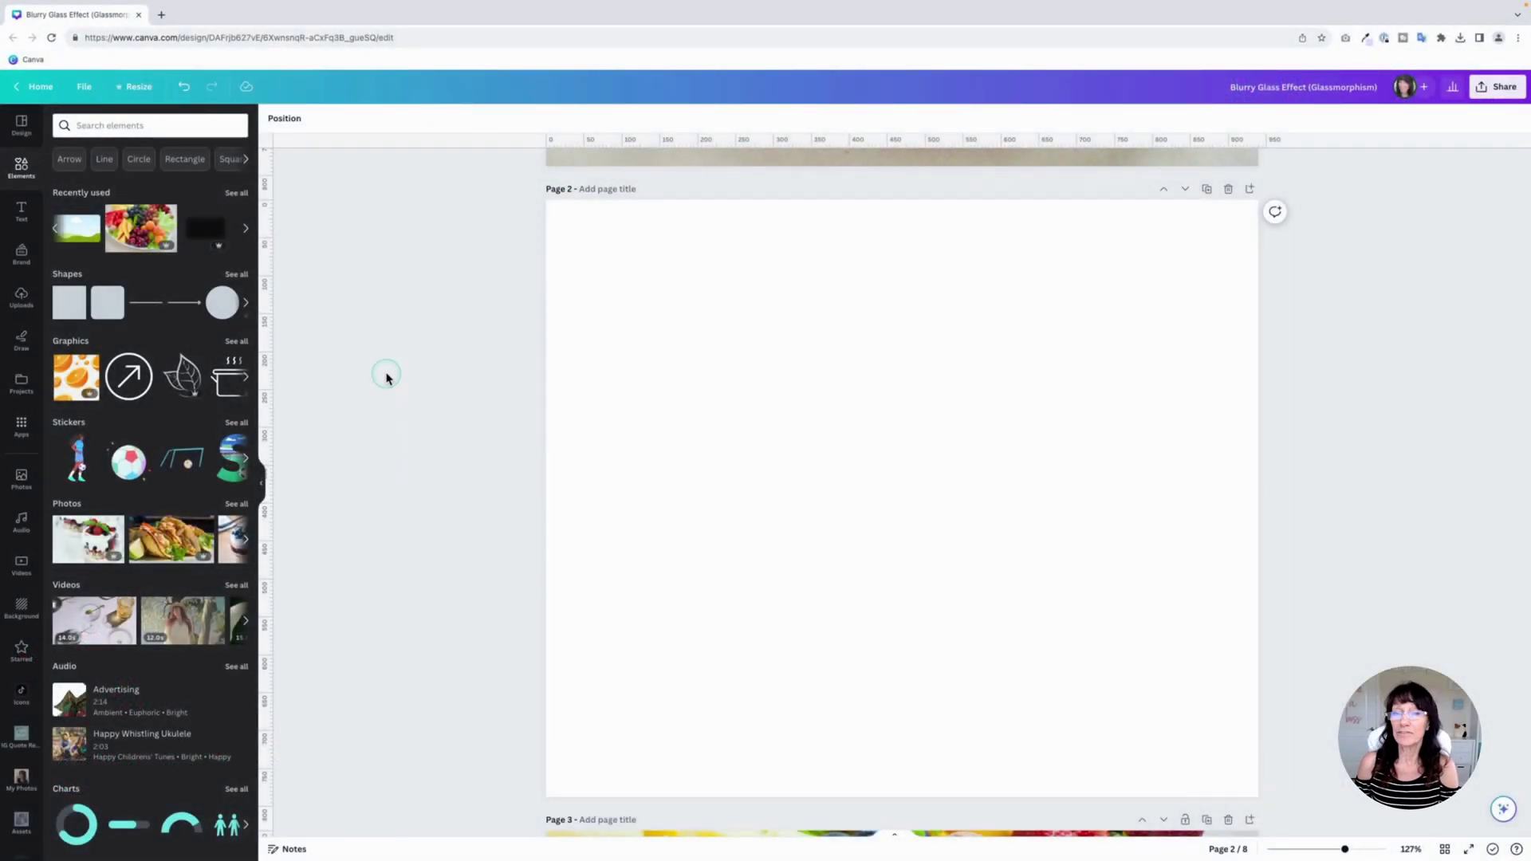
Fill page 2 with the fruit platter photo and search all frames for 'rectangle'.
left_click_drag(151, 232, 549, 371)
left_click(443, 394)
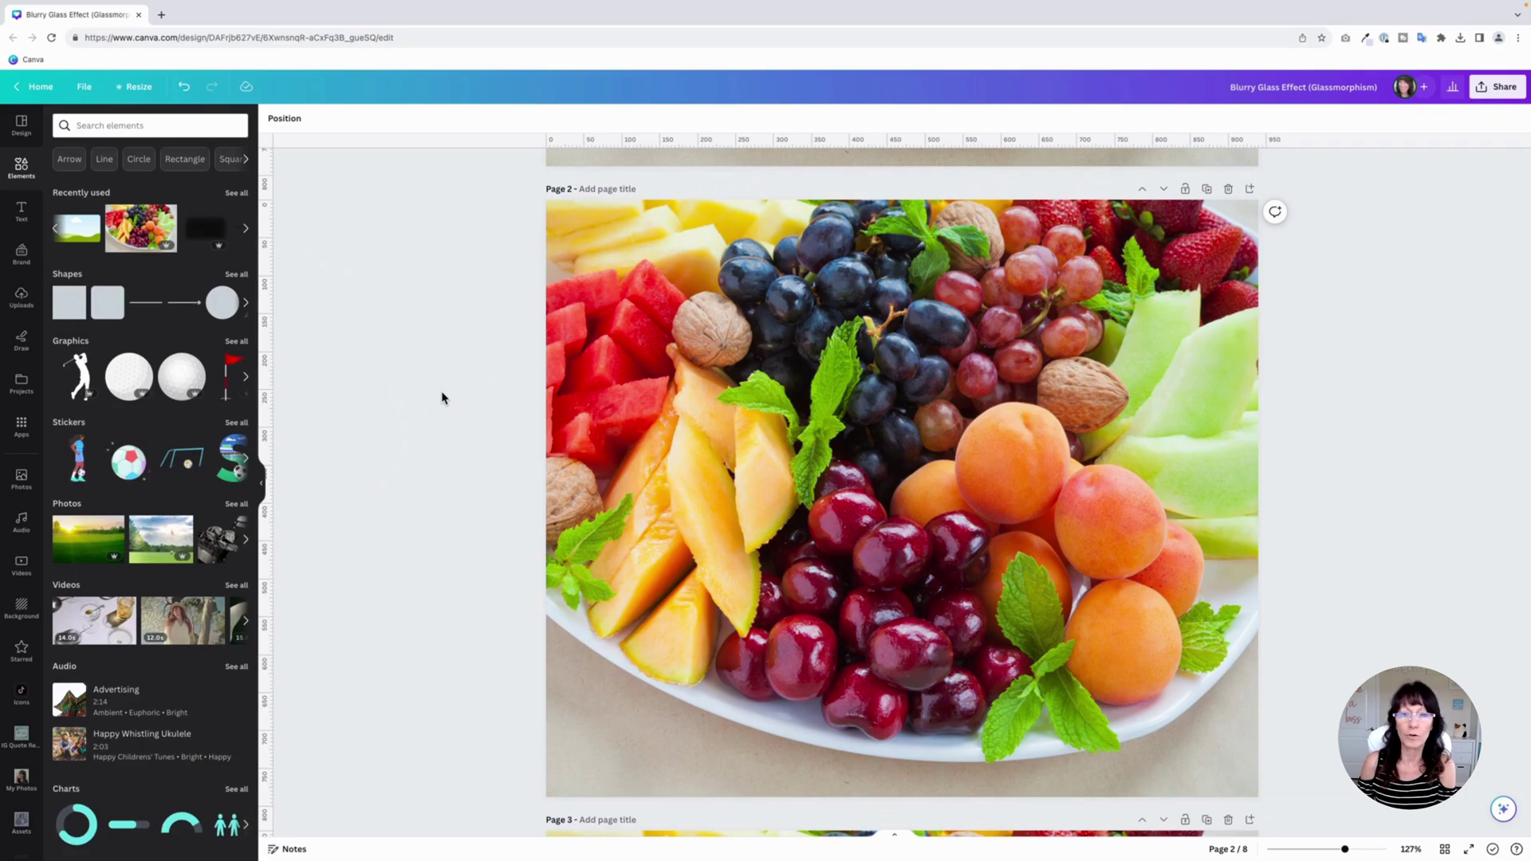
left_click(112, 384)
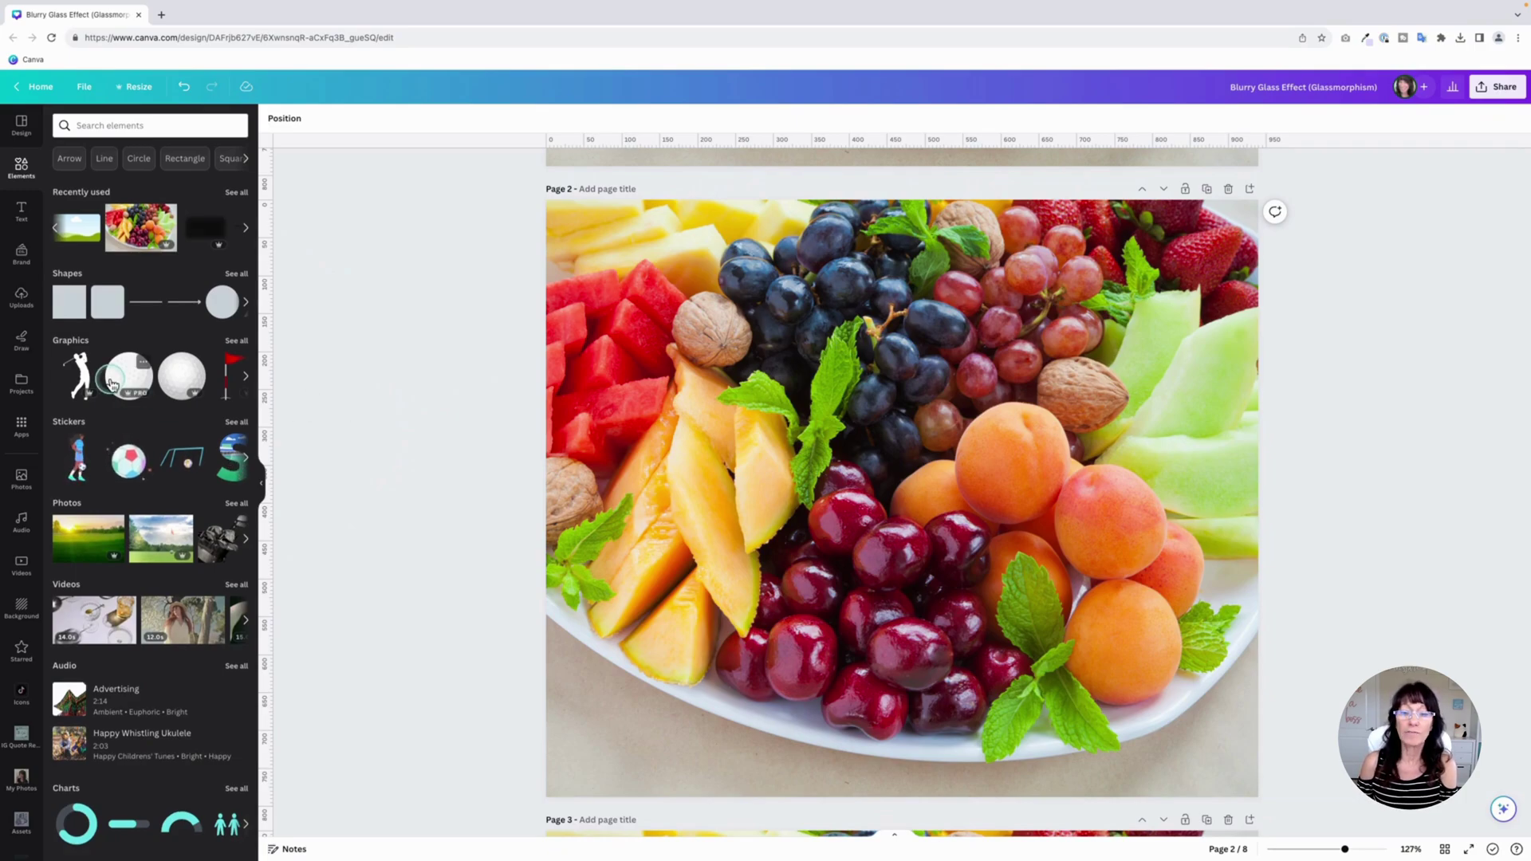
scroll(111, 384, "down", 12)
scroll(111, 385, "up", 3)
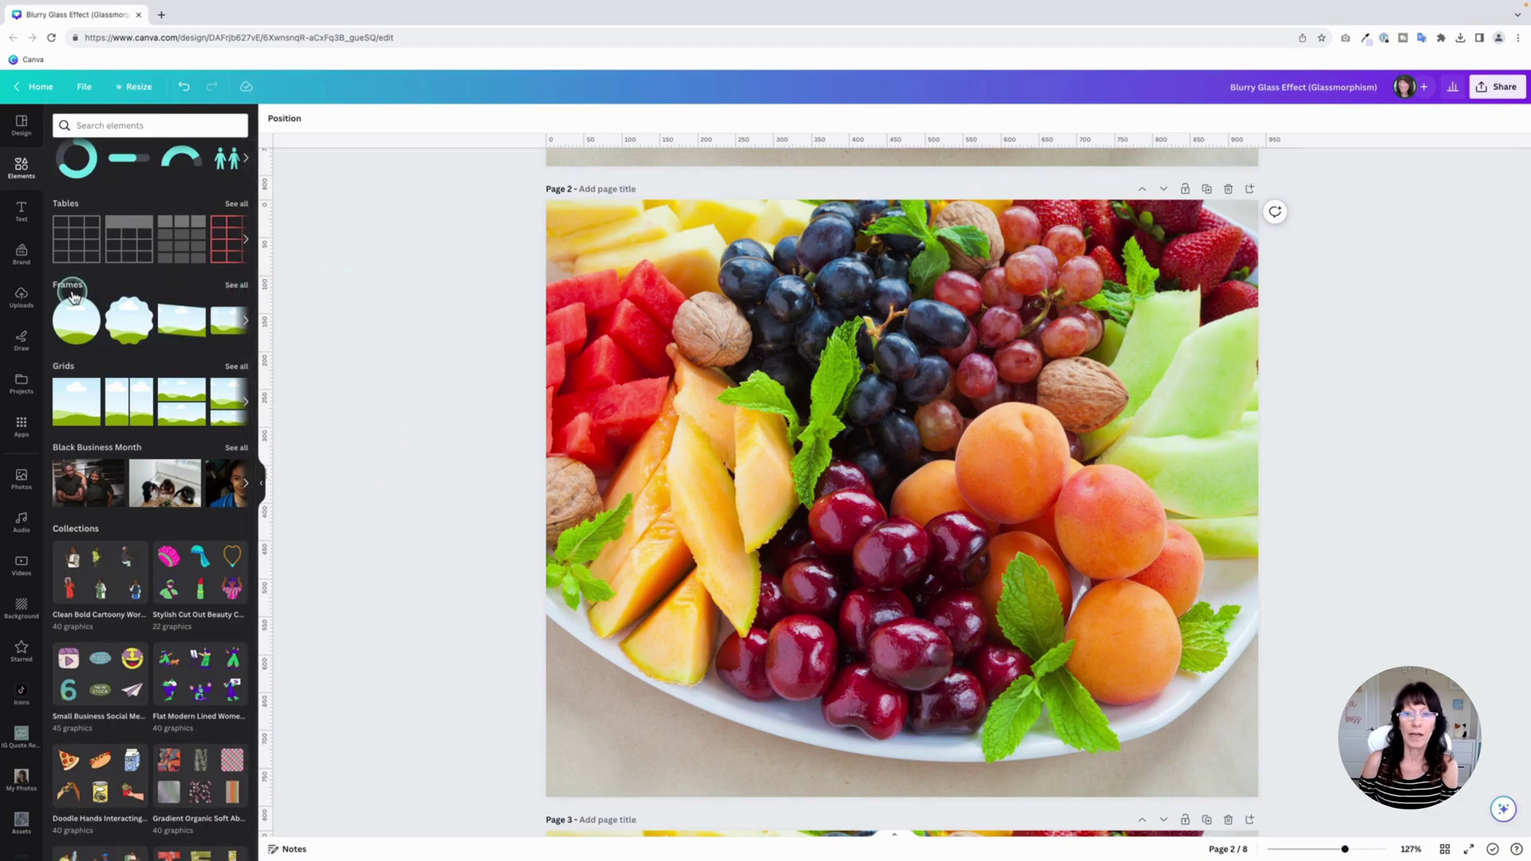
left_click(235, 287)
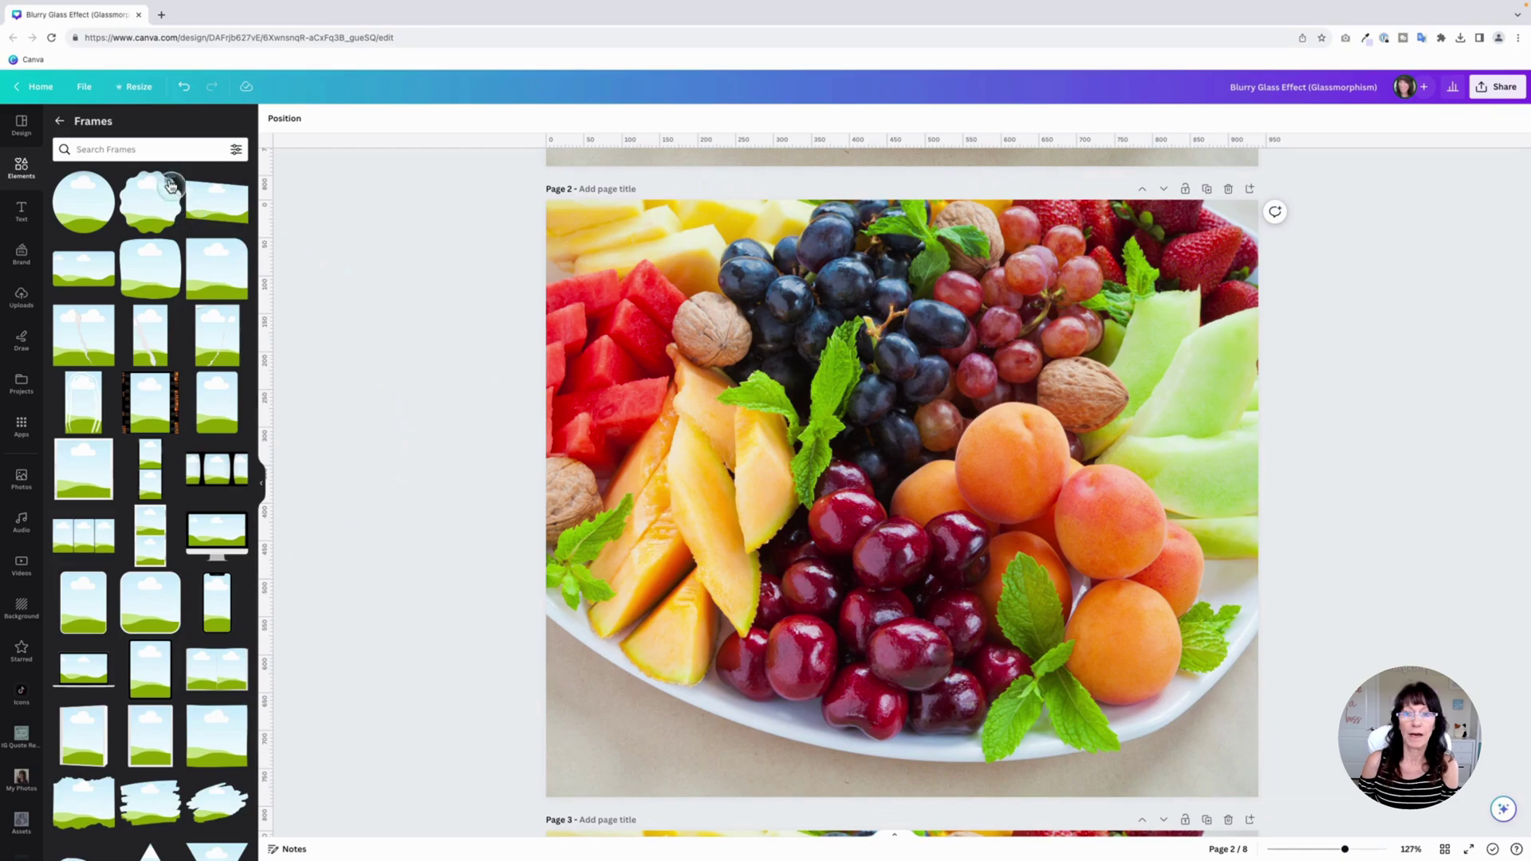
left_click(157, 149)
left_click(100, 226)
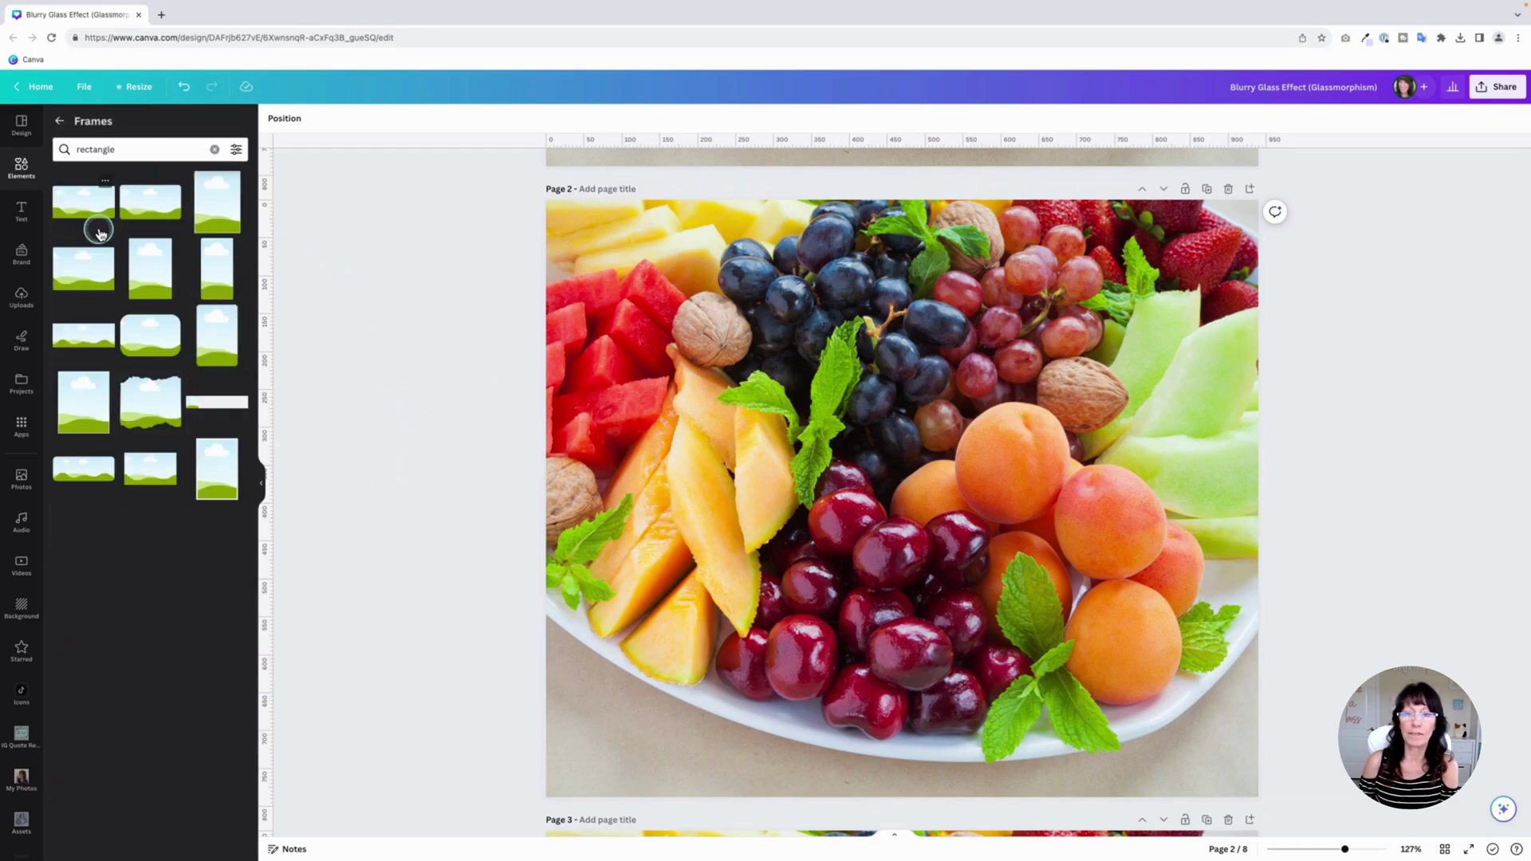
Add an enlarged rectangle frame over the photo's centre and drop the fruit photo into it.
left_click(148, 212)
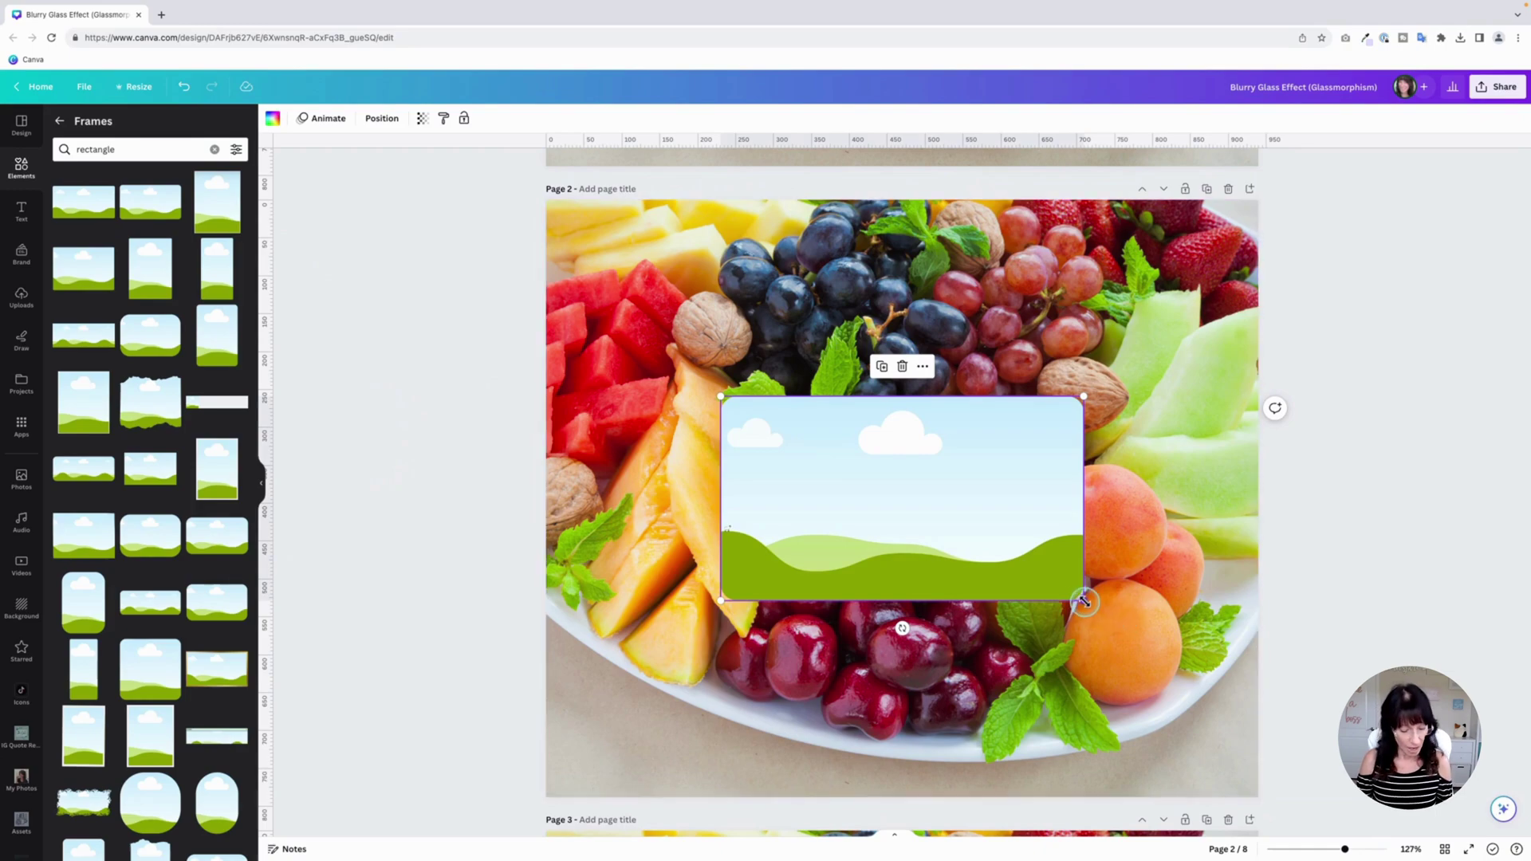
left_click_drag(1085, 600, 1162, 661)
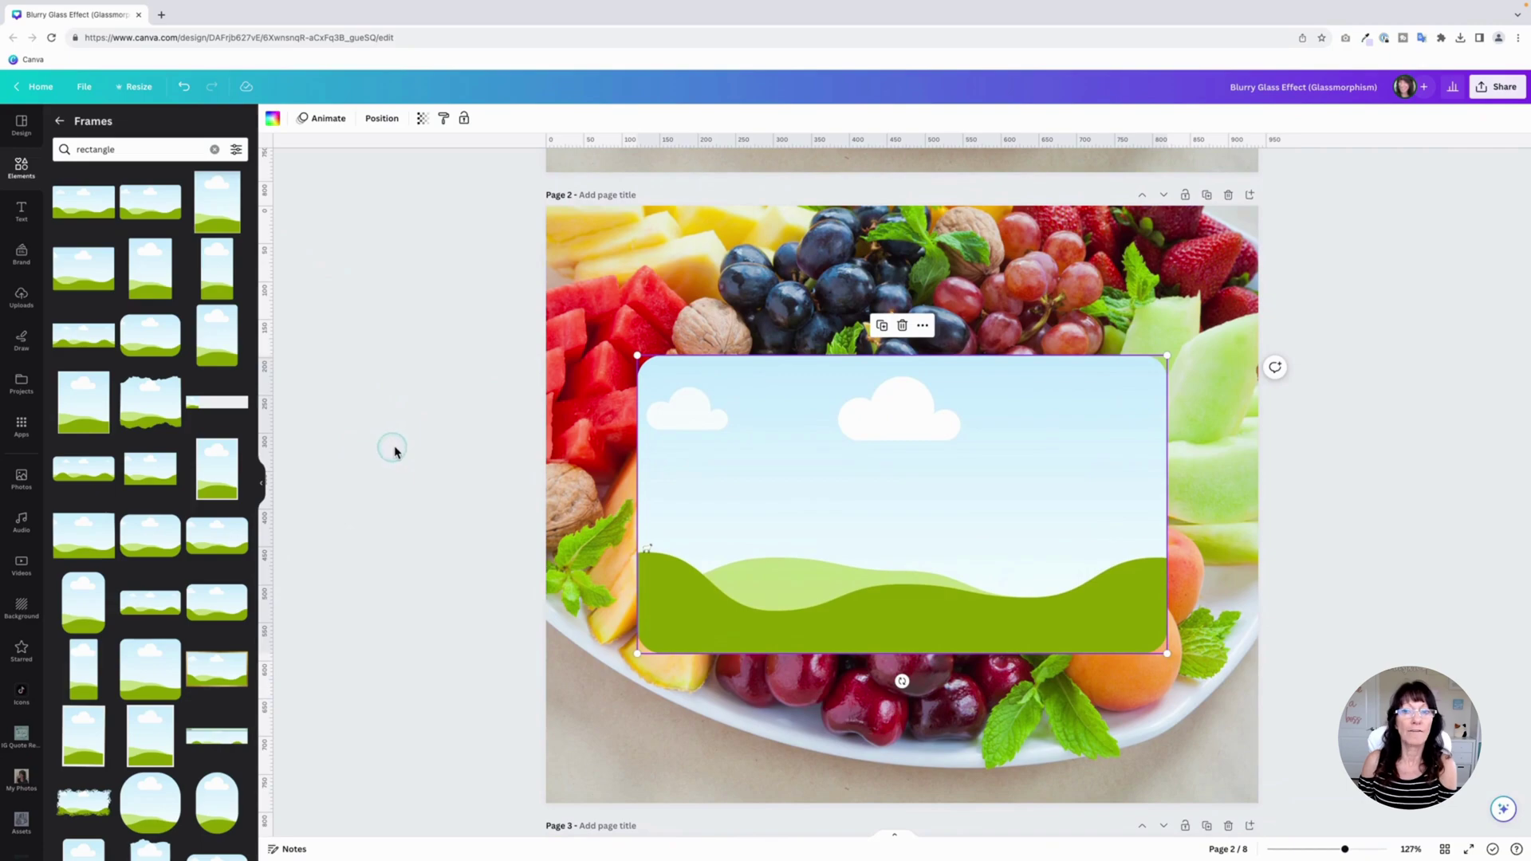
left_click(59, 121)
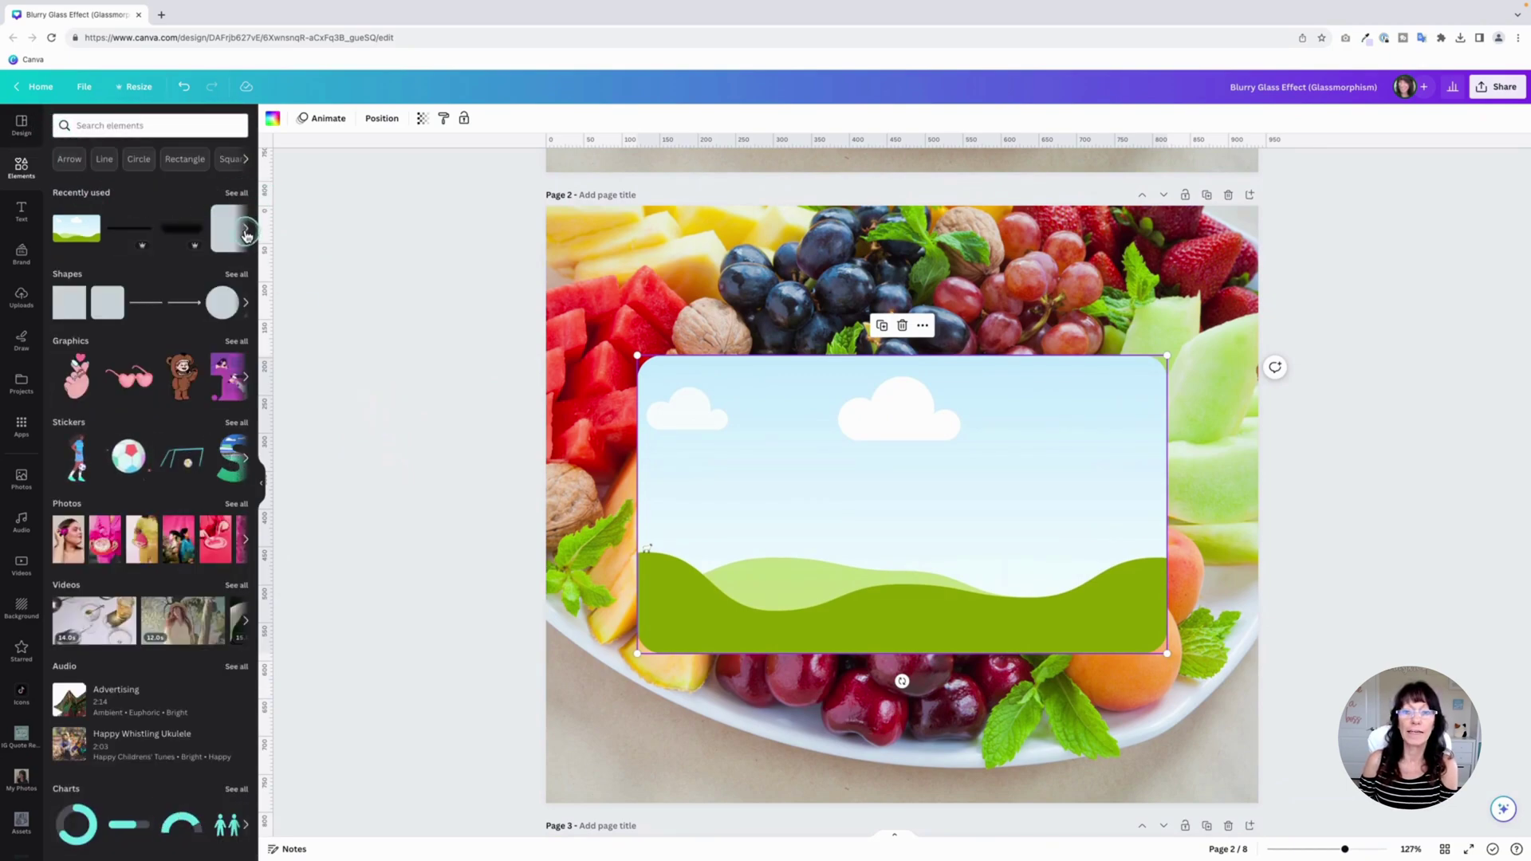
left_click(245, 231)
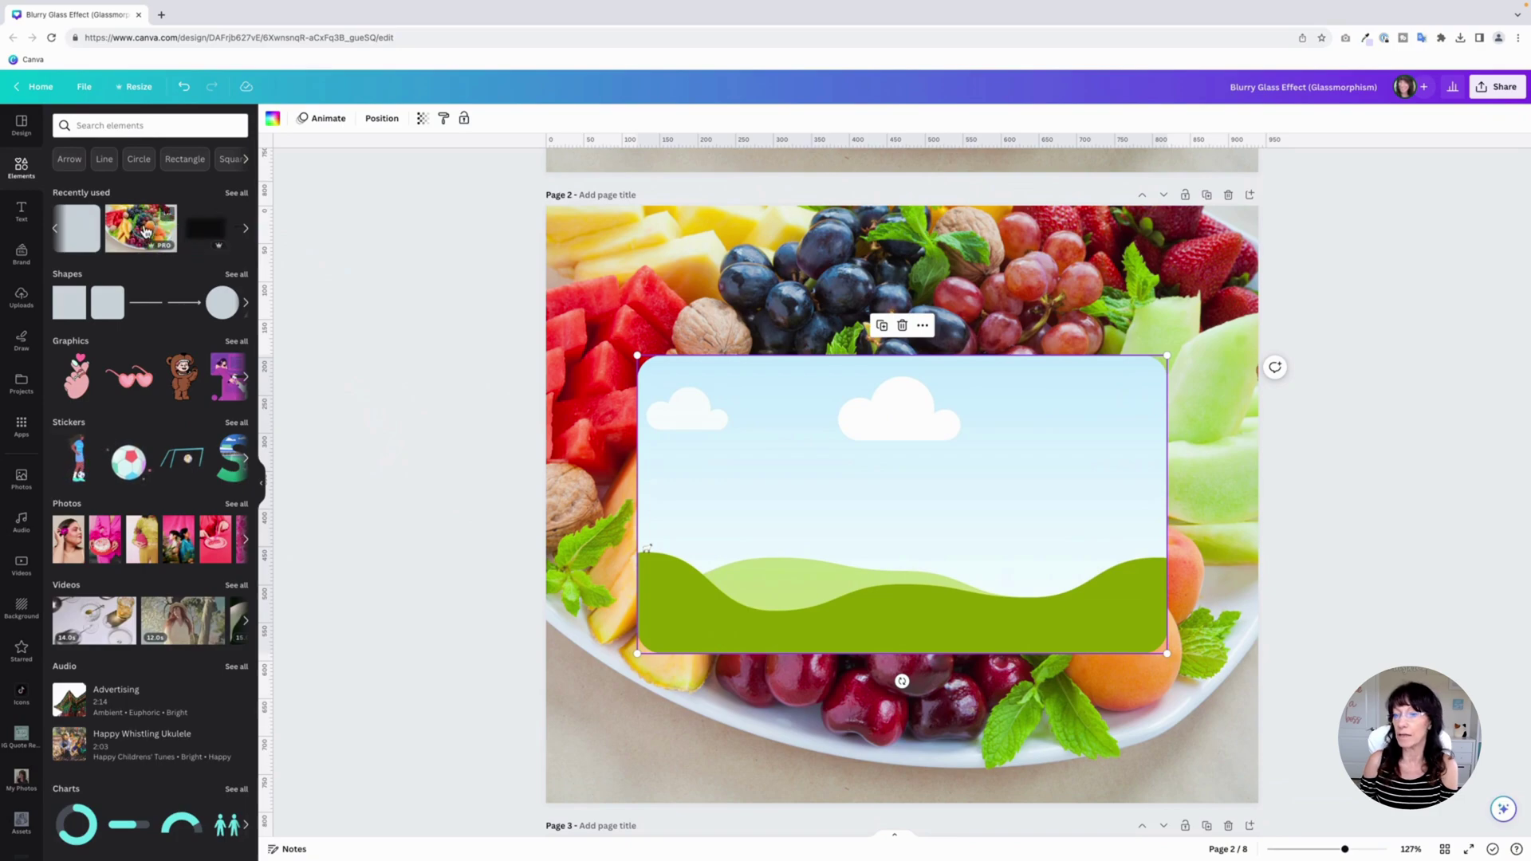
left_click_drag(141, 228, 656, 413)
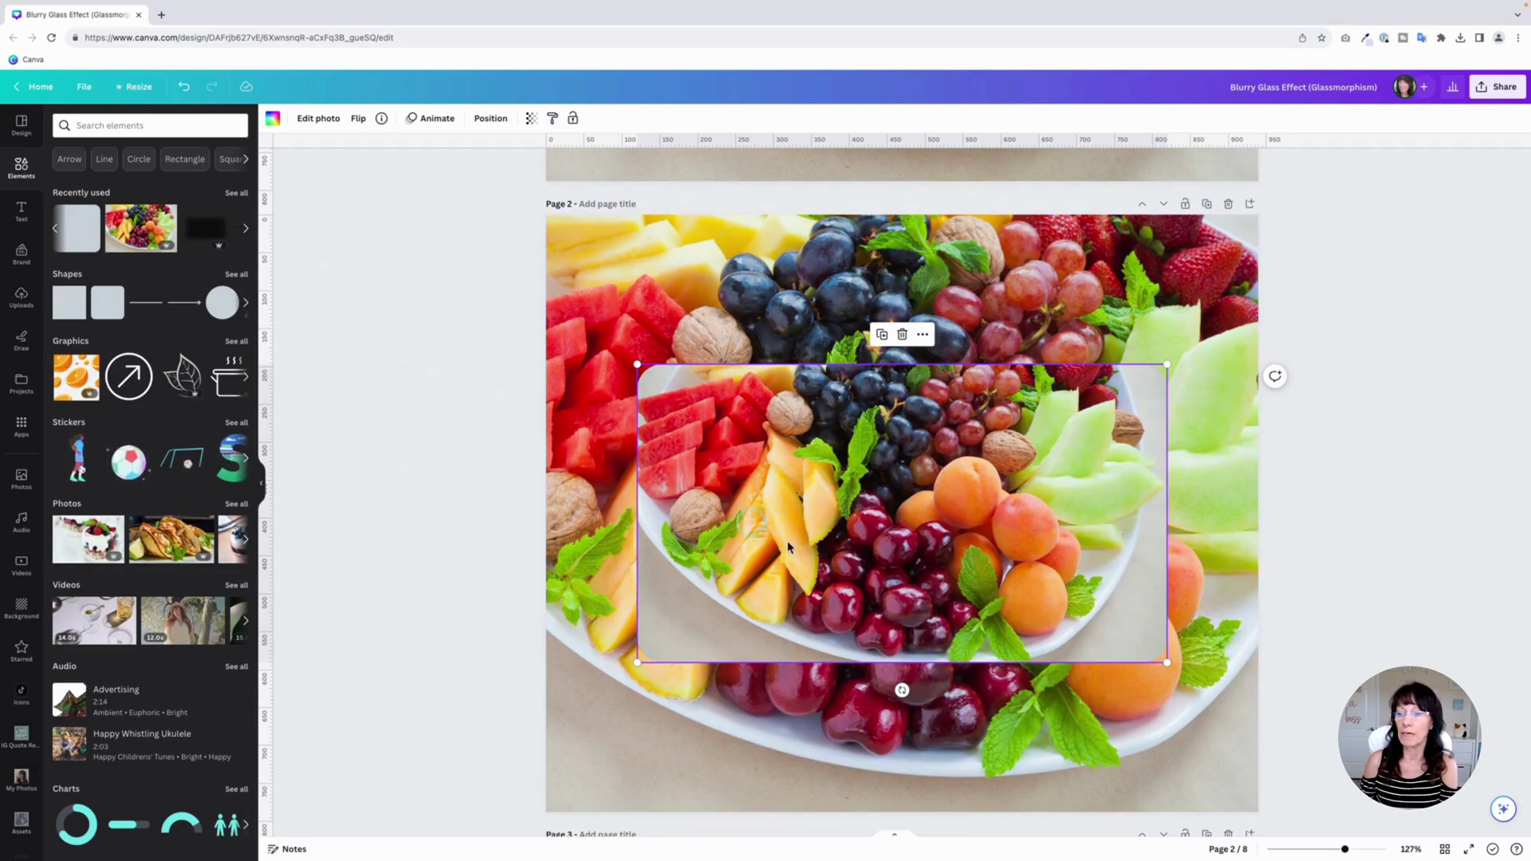
left_click(847, 500)
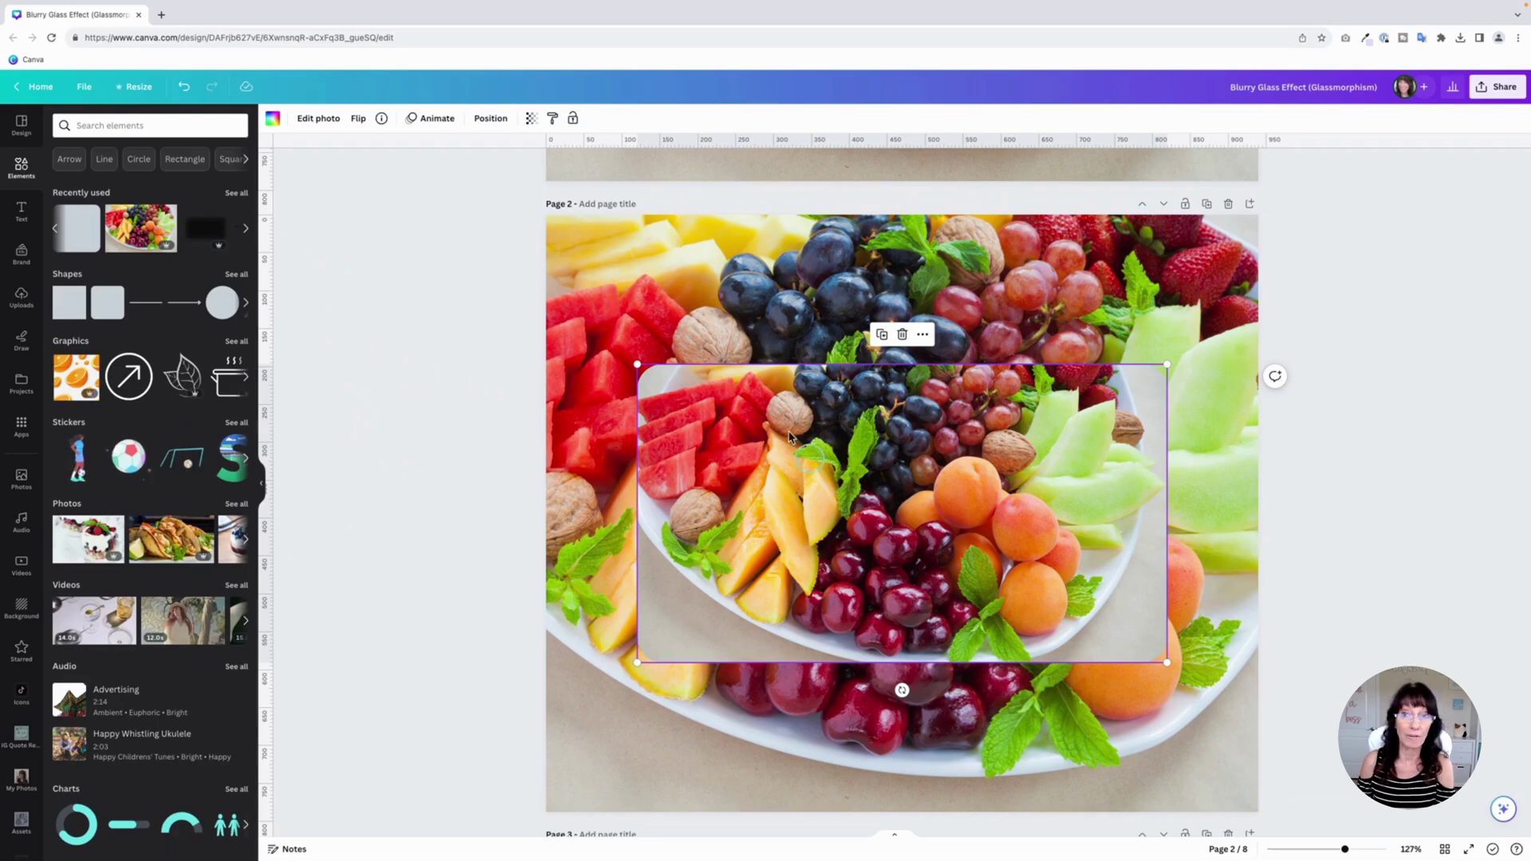
left_click(711, 295)
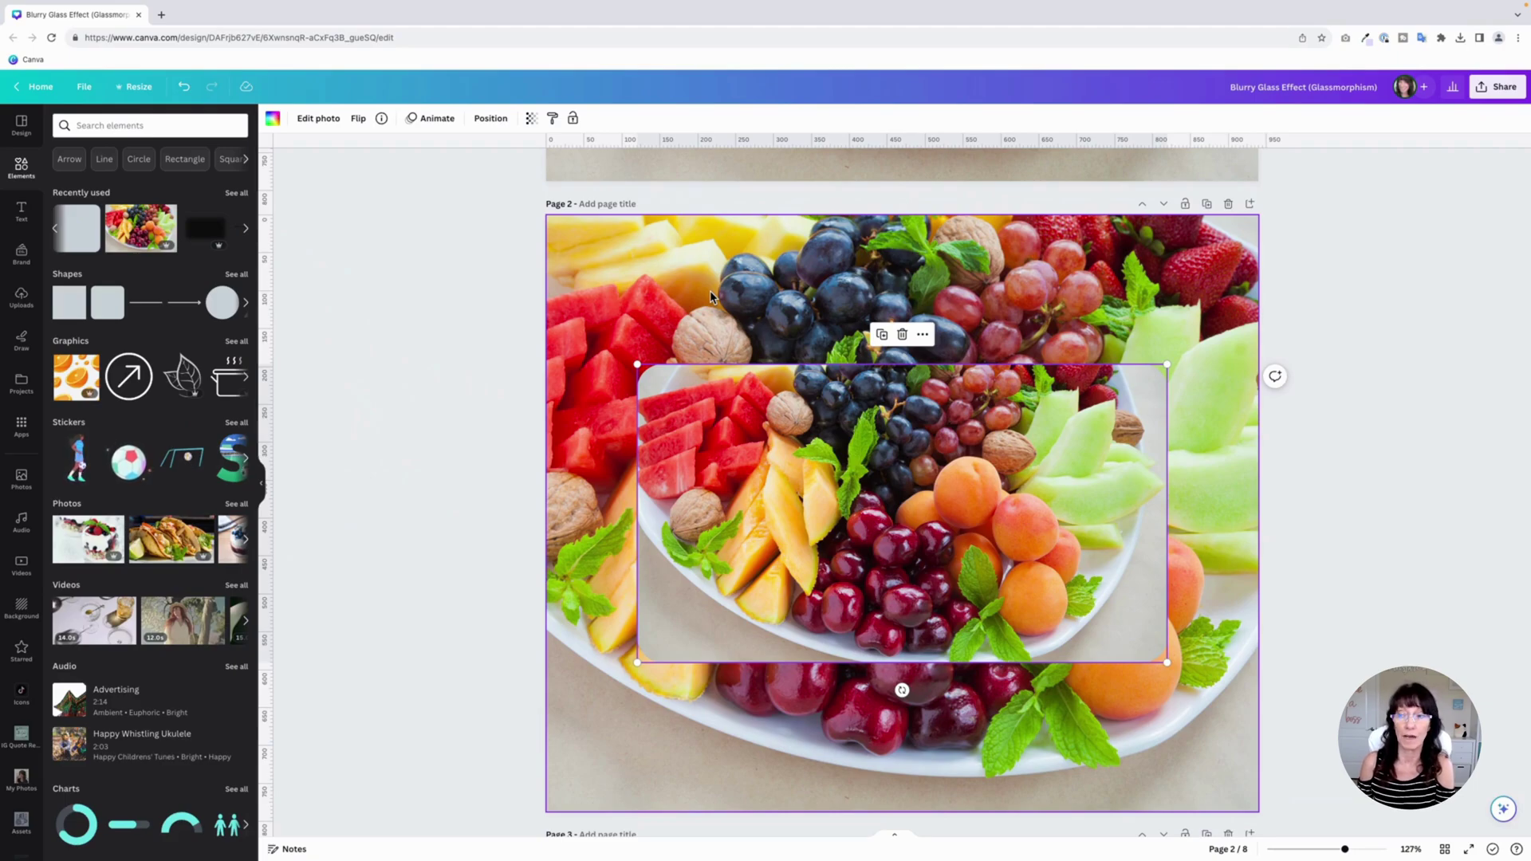
Enlarge the framed photo copy from both corners to match the background exactly.
double_click(855, 449)
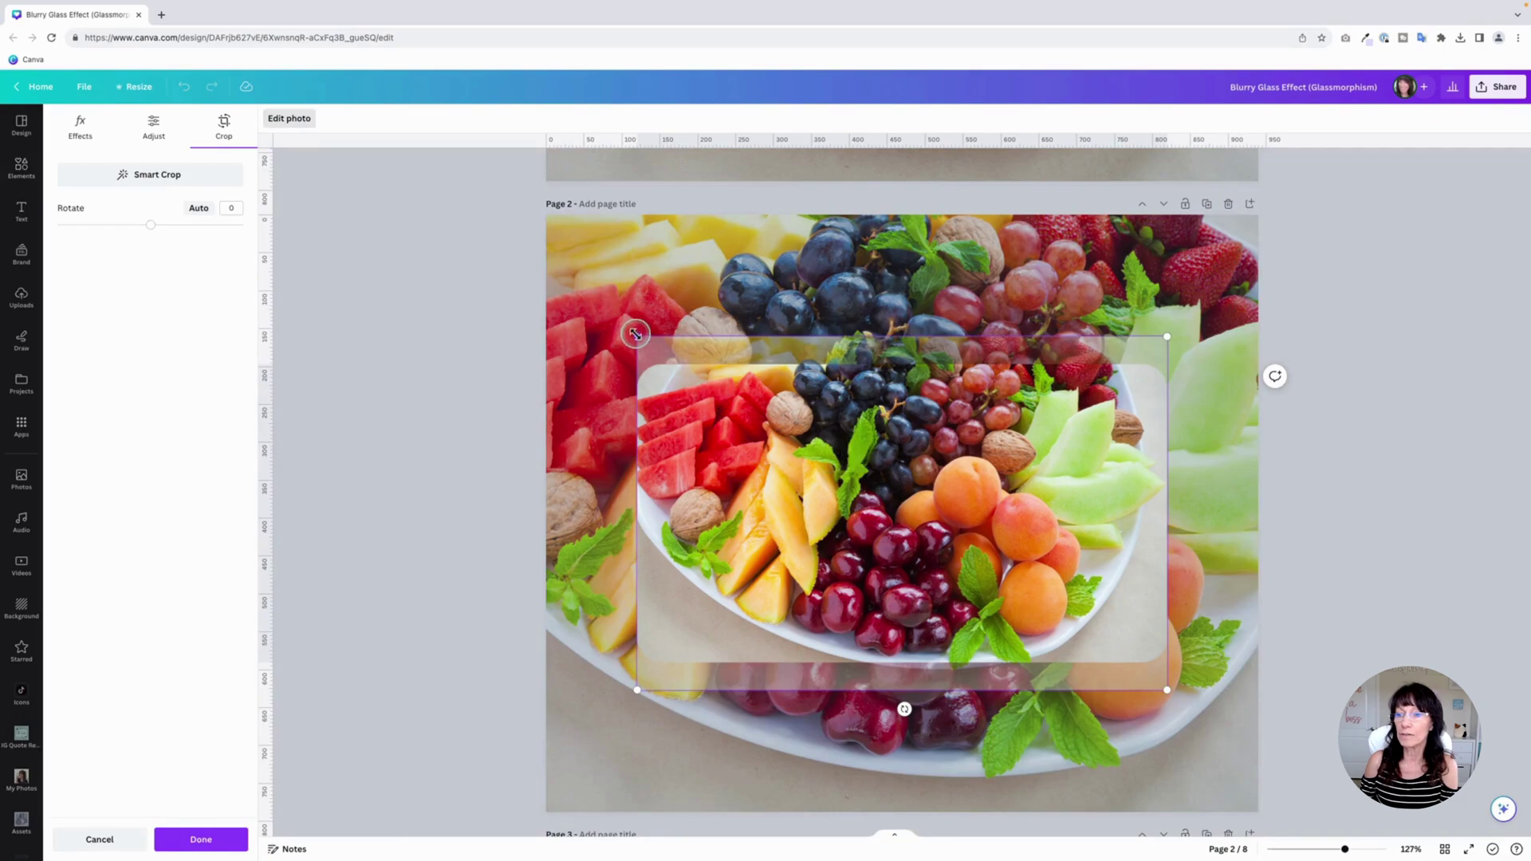
left_click_drag(636, 338, 489, 166)
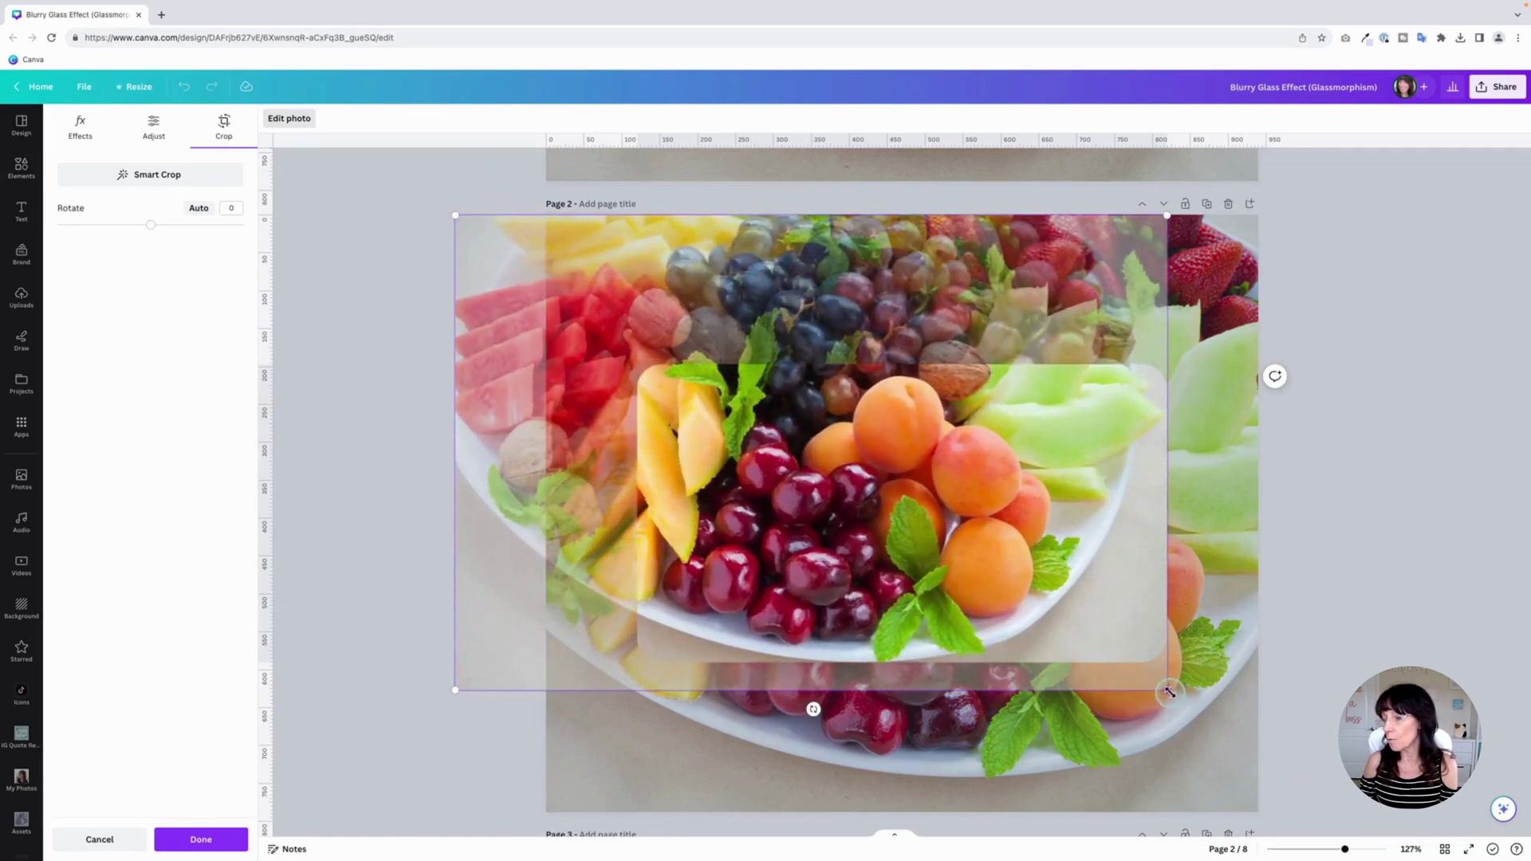
left_click_drag(1169, 692, 1334, 834)
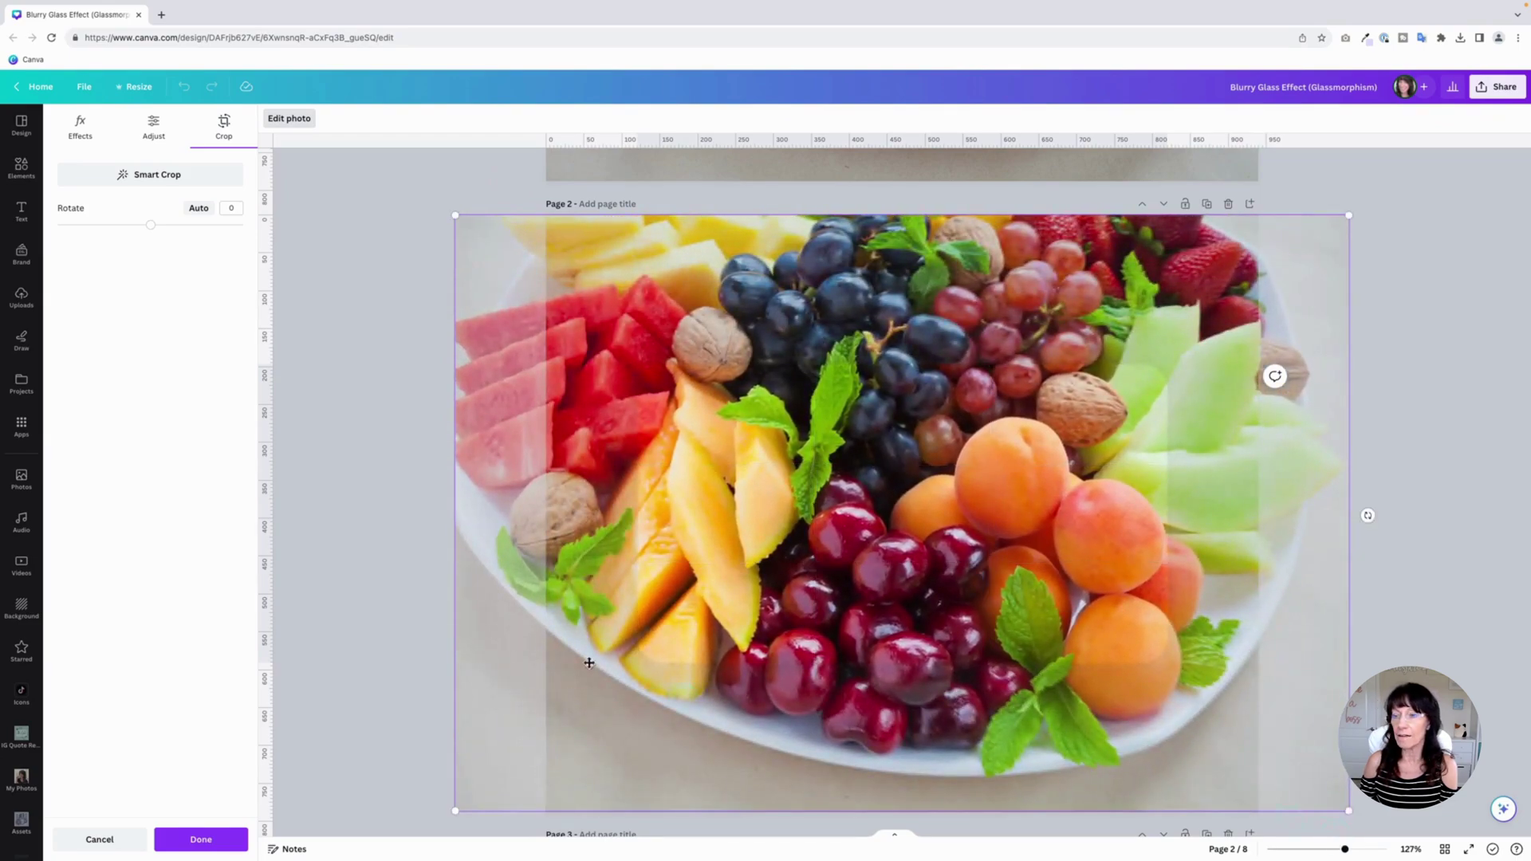
left_click(396, 558)
left_click(397, 558)
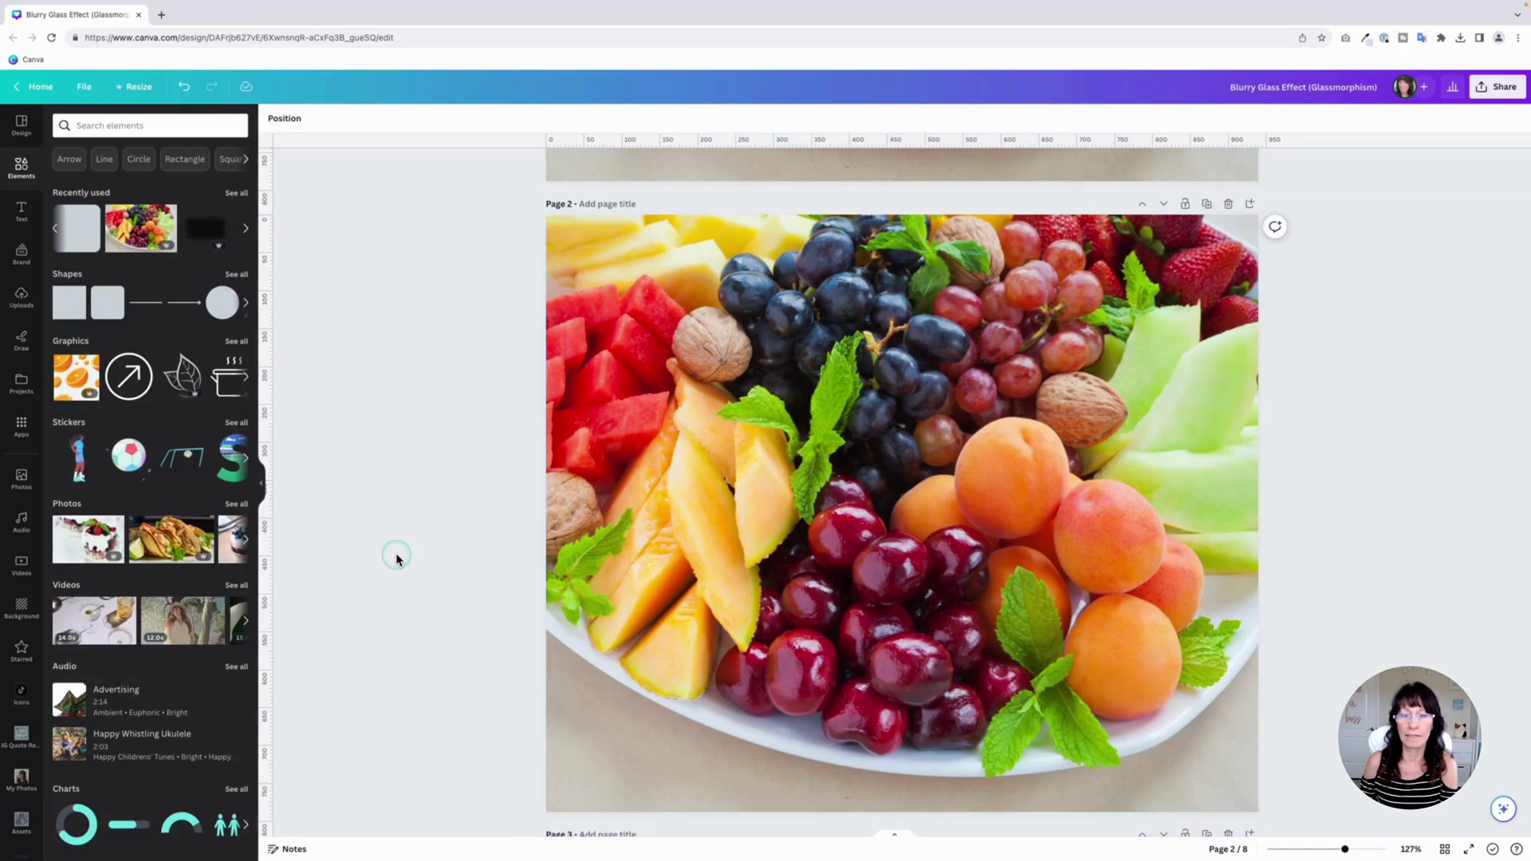
Apply a Blur effect at intensity 72 to the framed fruit photo.
left_click(866, 528)
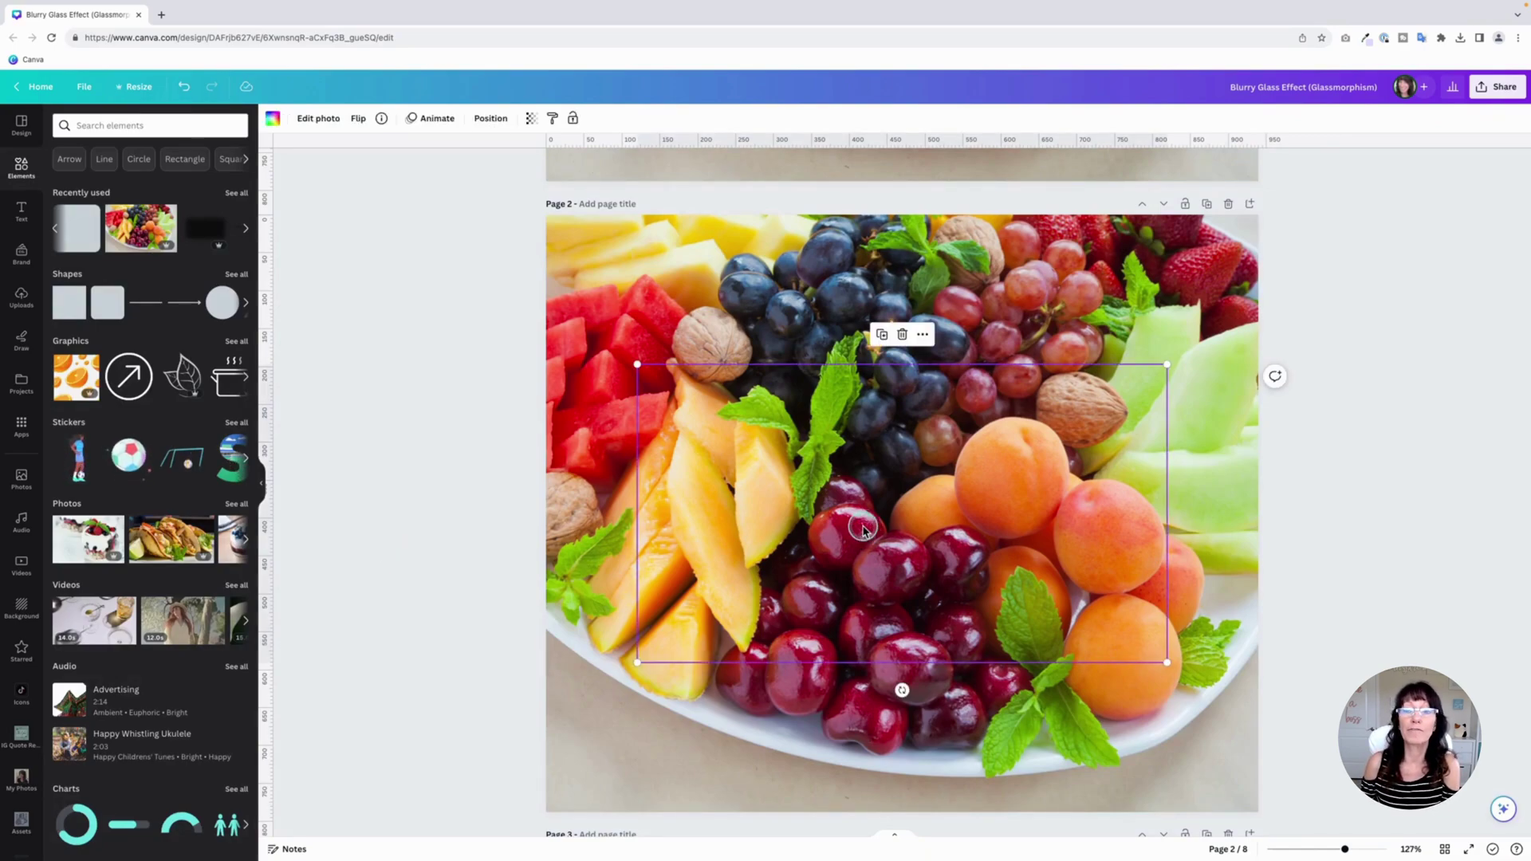
left_click(325, 120)
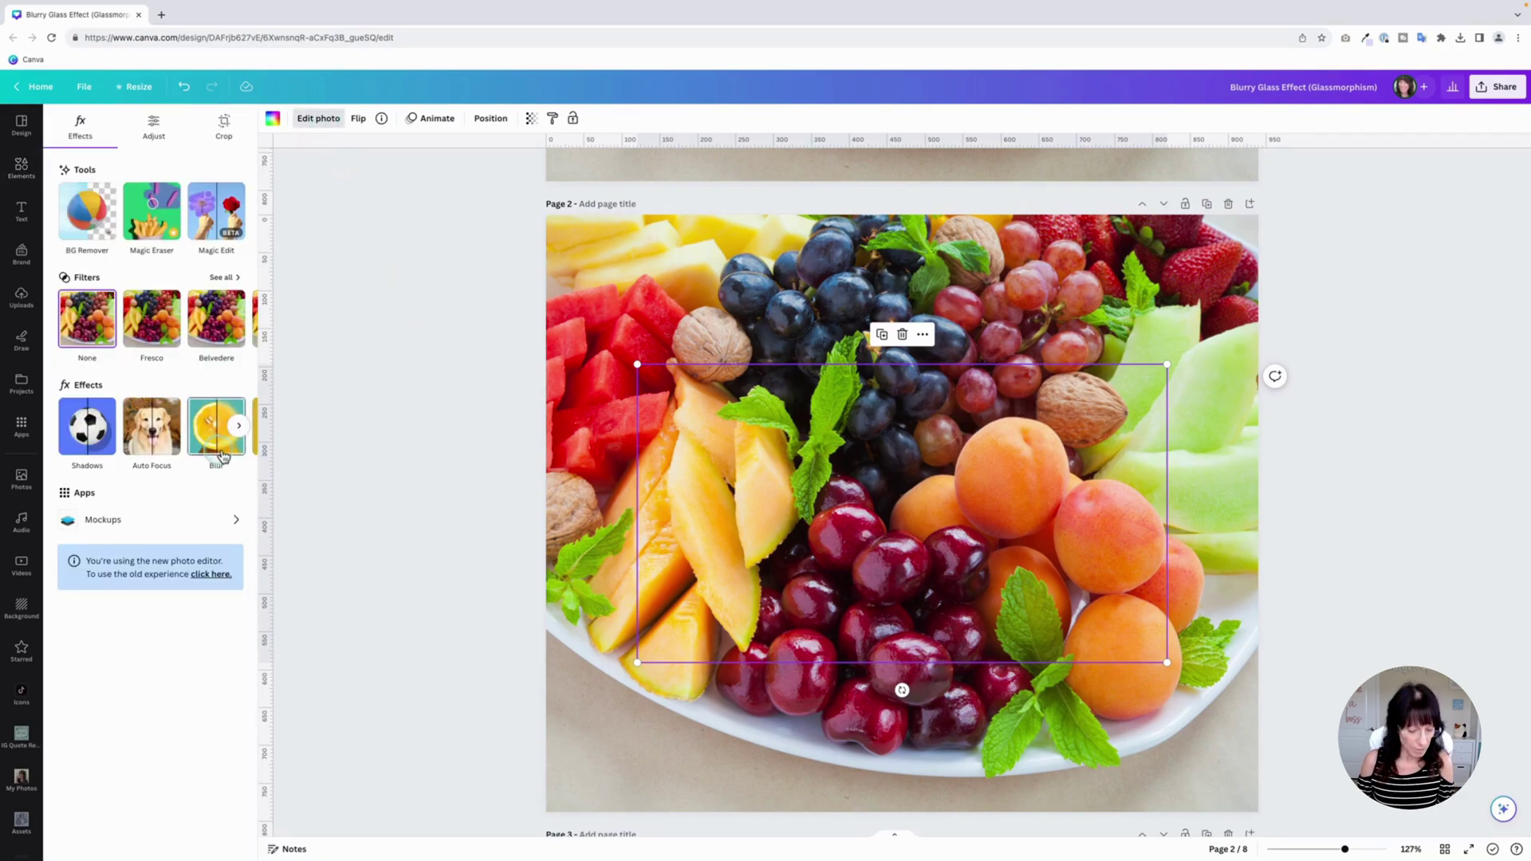
left_click(222, 455)
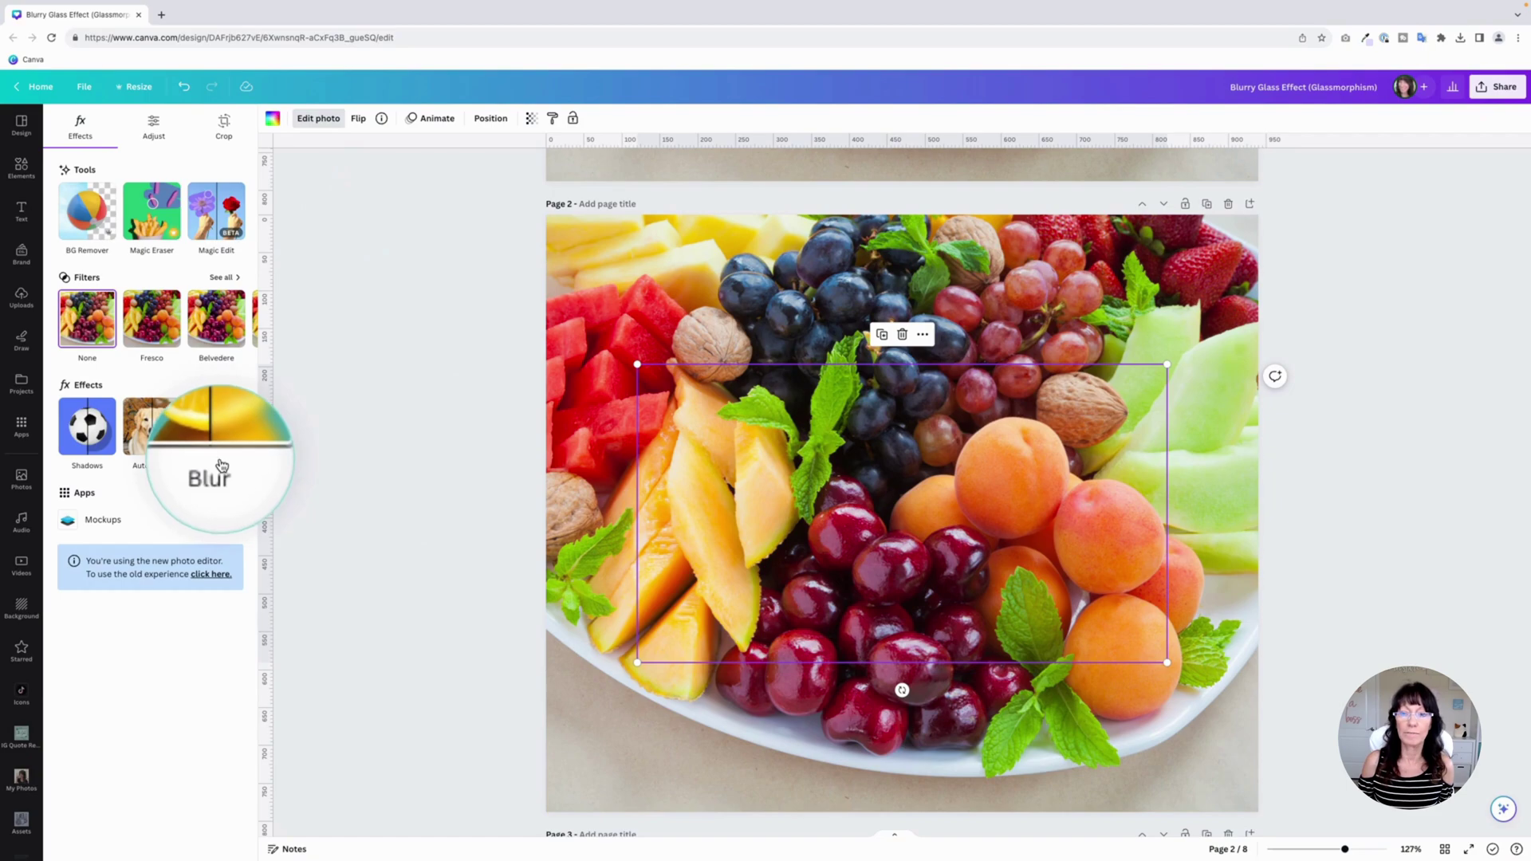
left_click(144, 233)
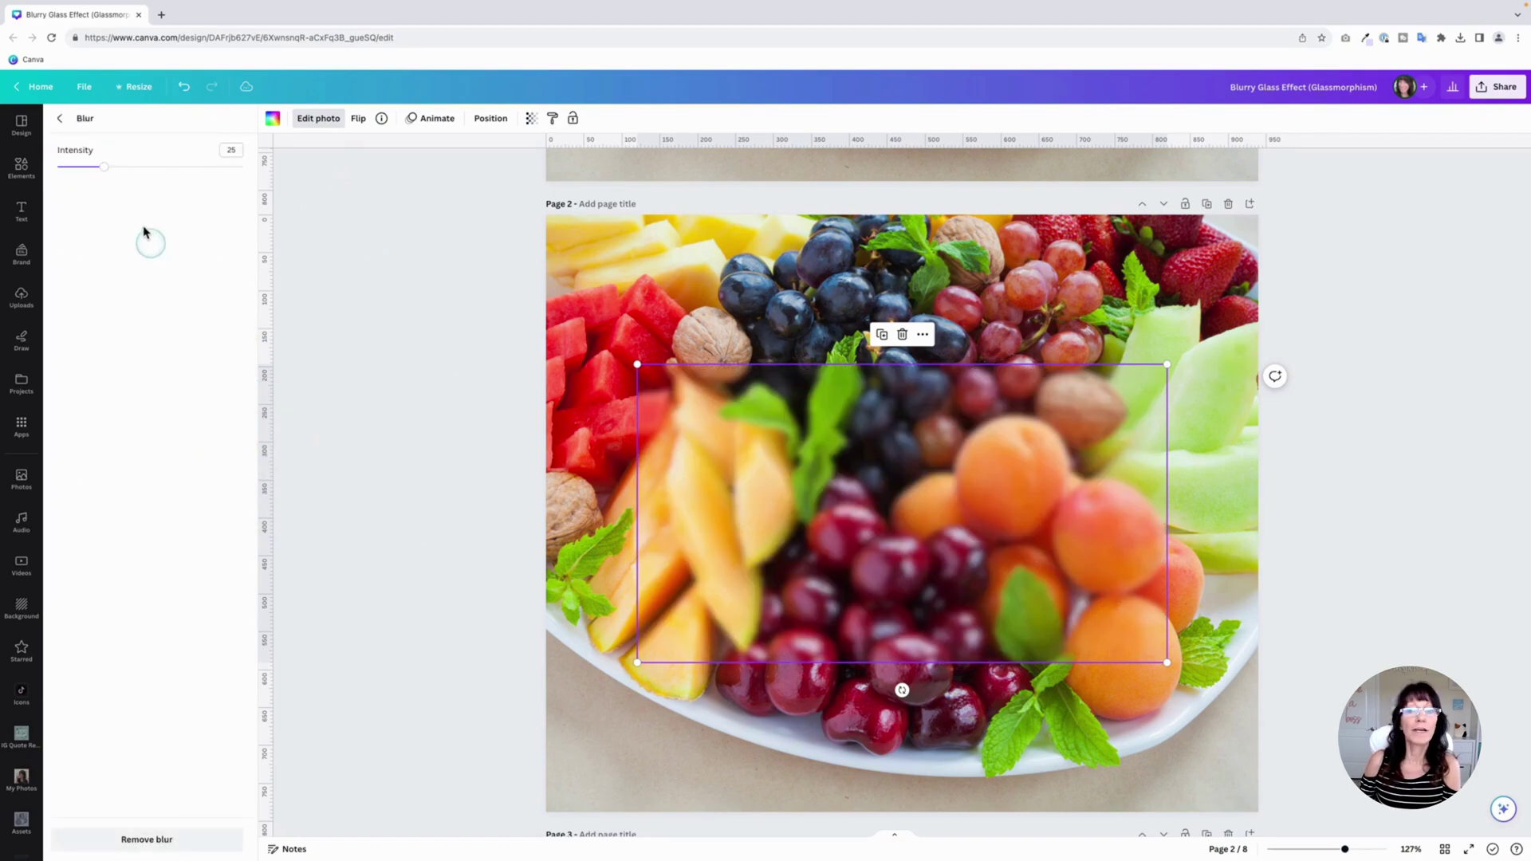
left_click(106, 172)
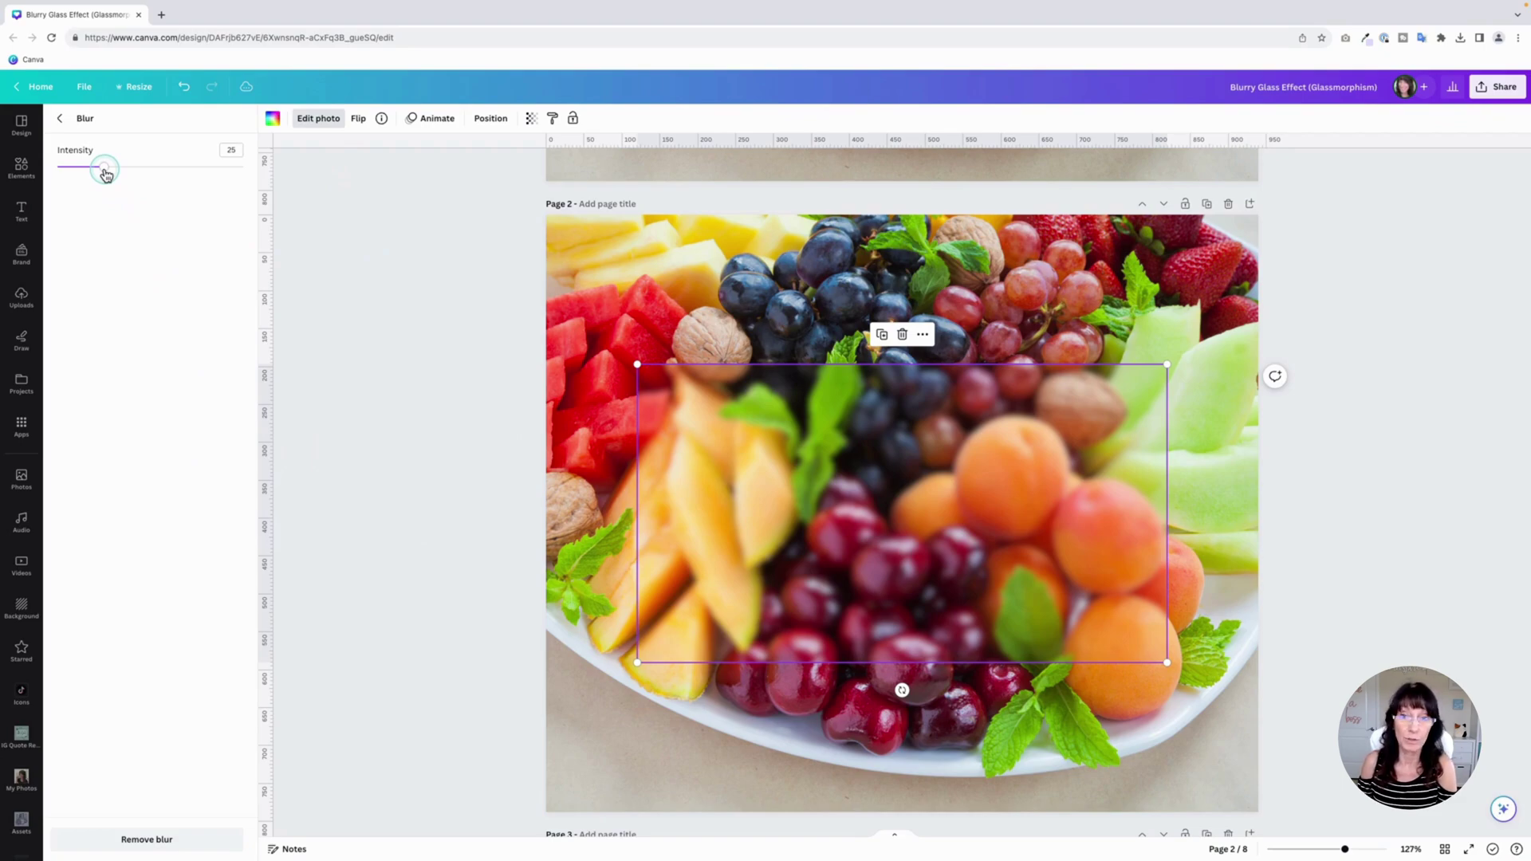
left_click_drag(106, 171, 191, 174)
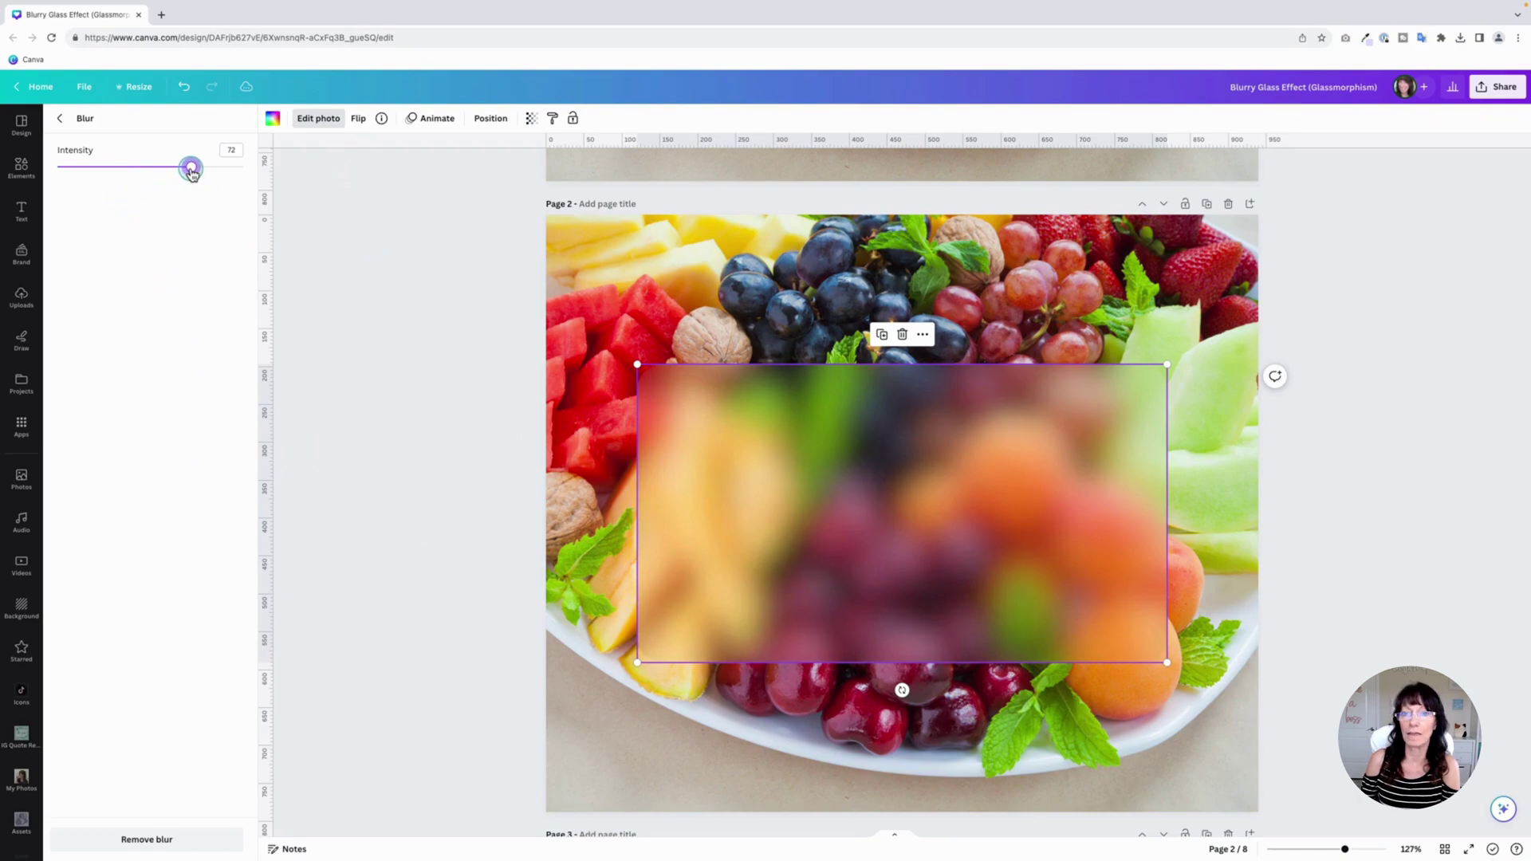
left_click(388, 335)
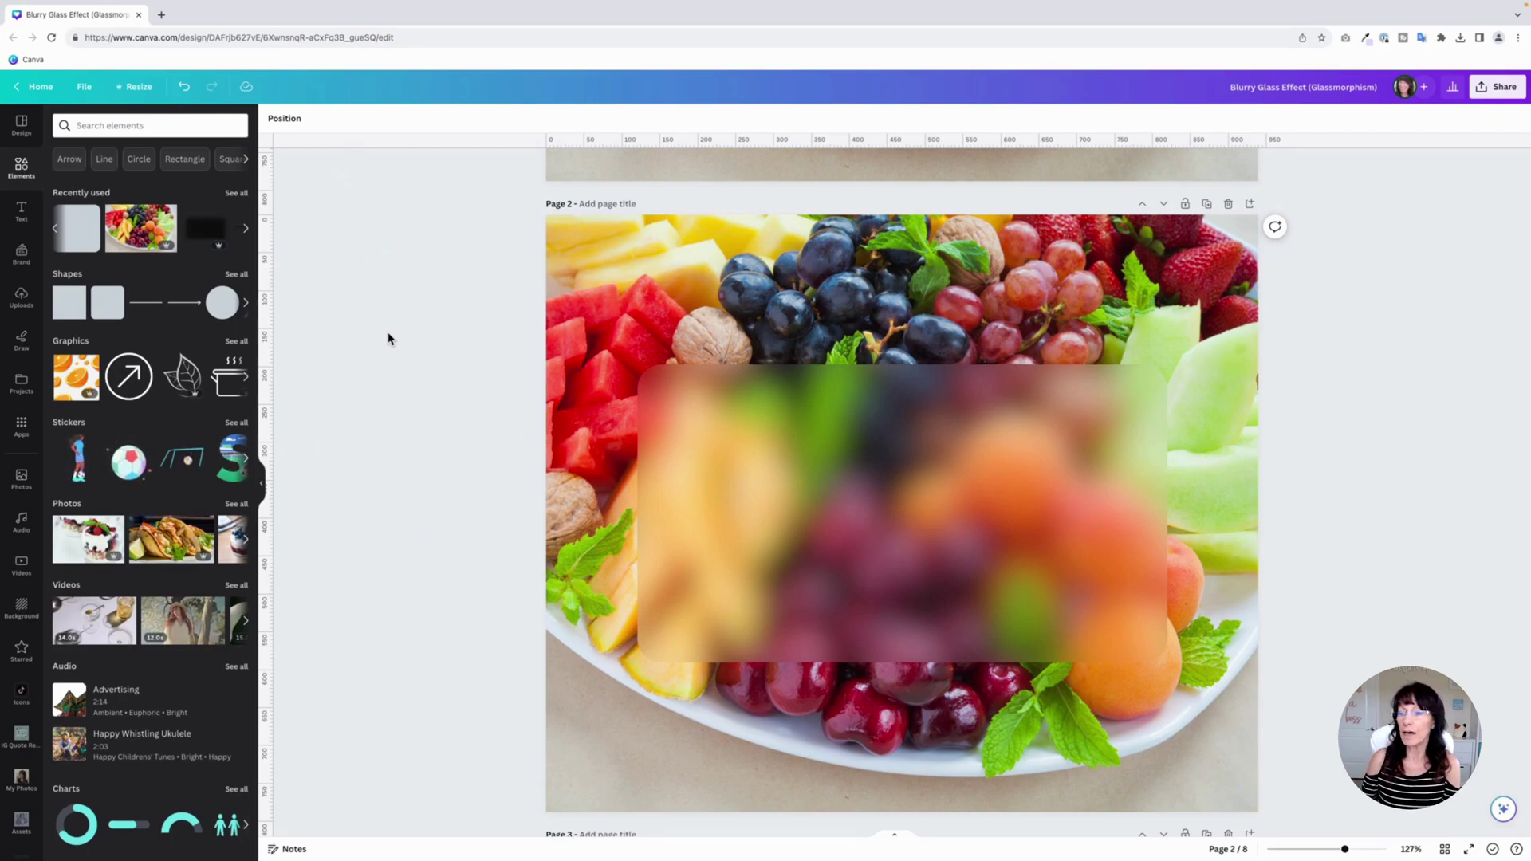
Duplicate the blurred glass panel and align the copy over the original.
left_click(807, 477)
left_click(878, 445)
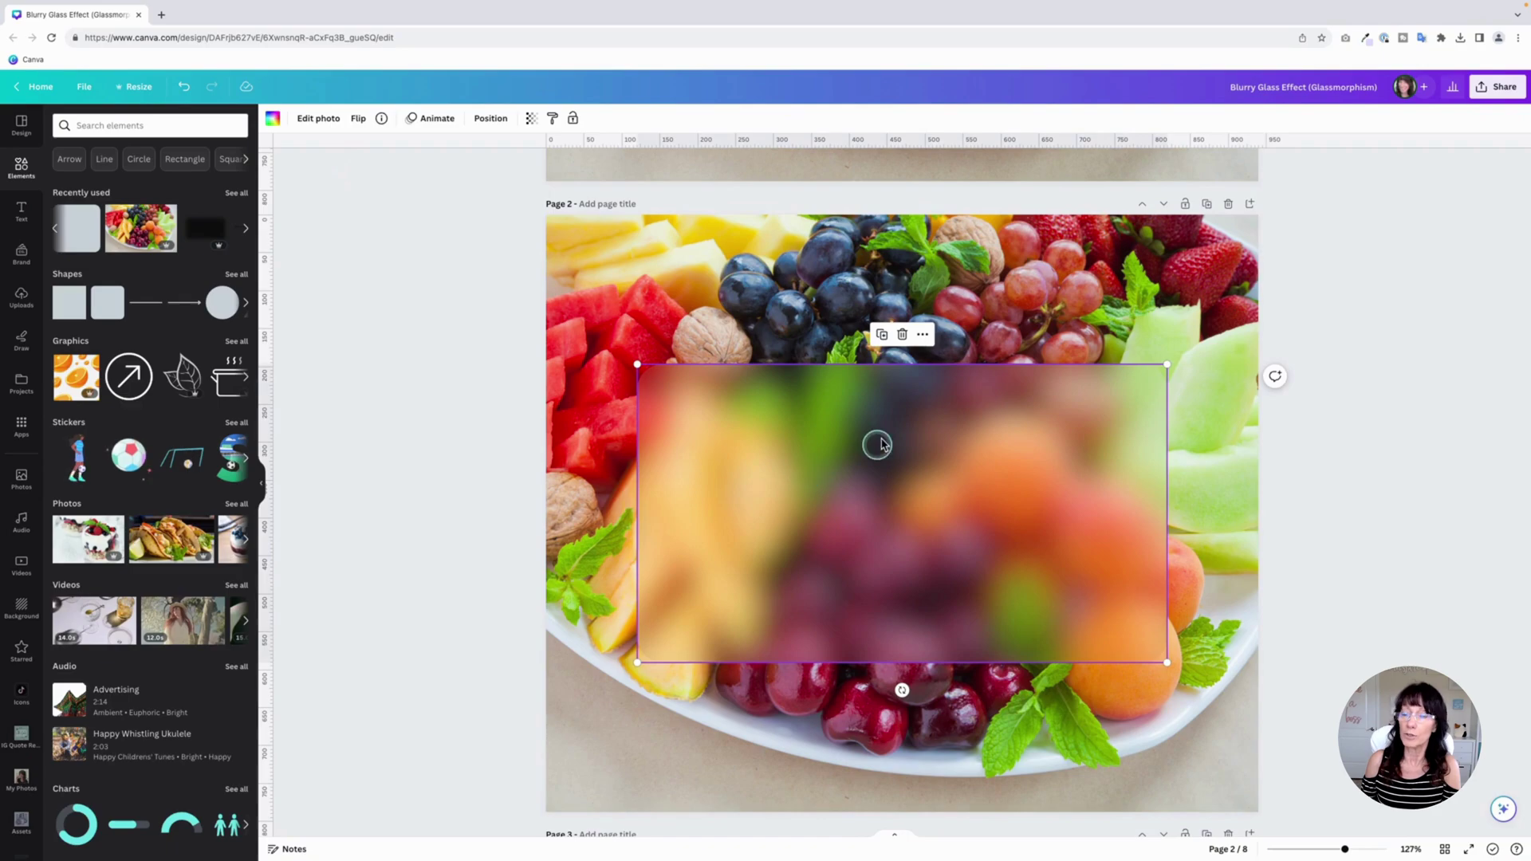
left_click(882, 334)
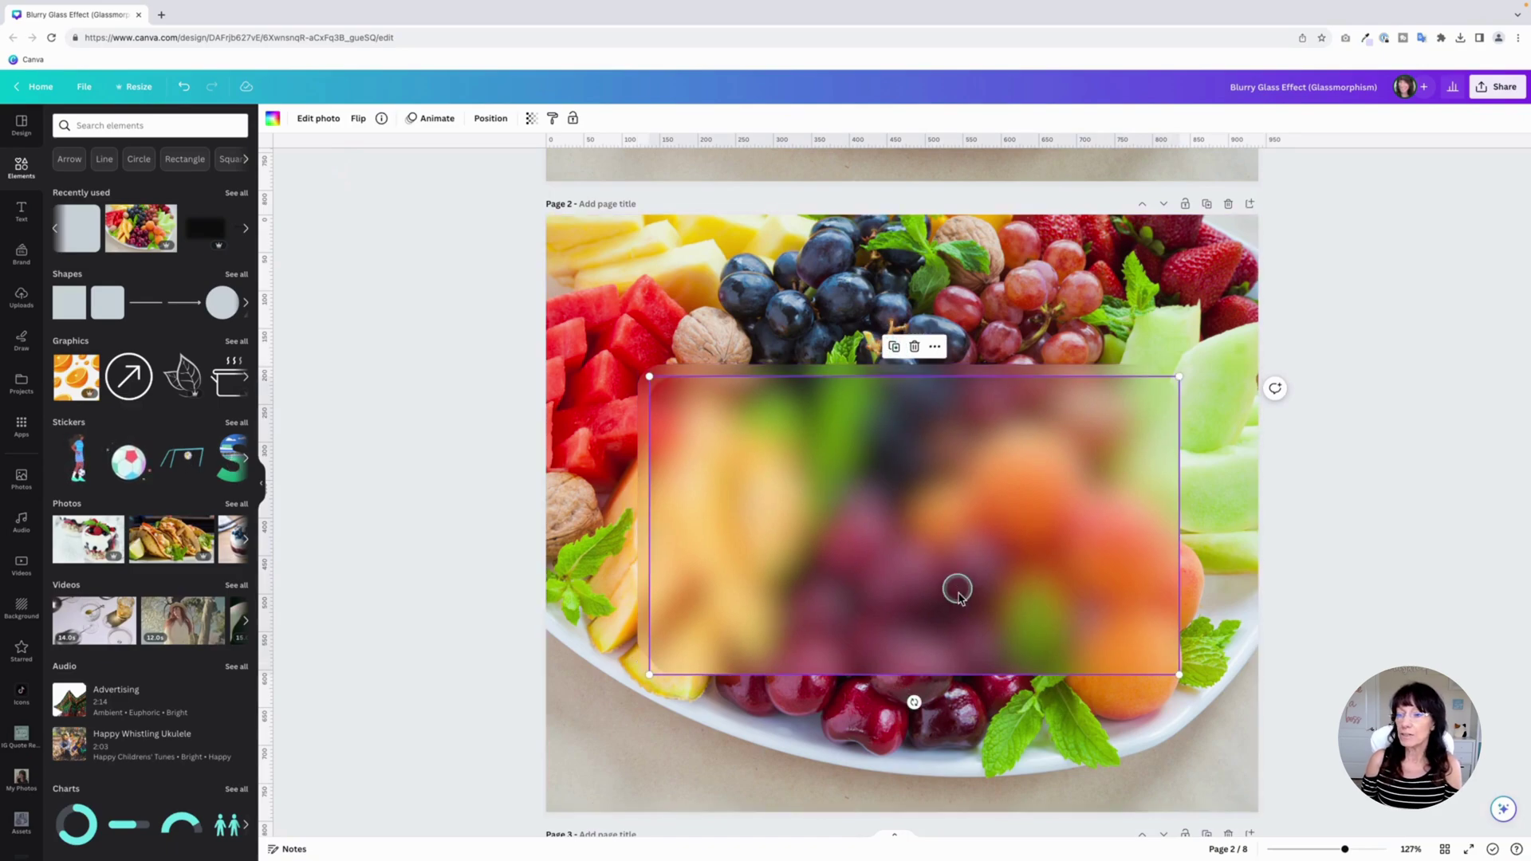
left_click_drag(957, 592, 943, 585)
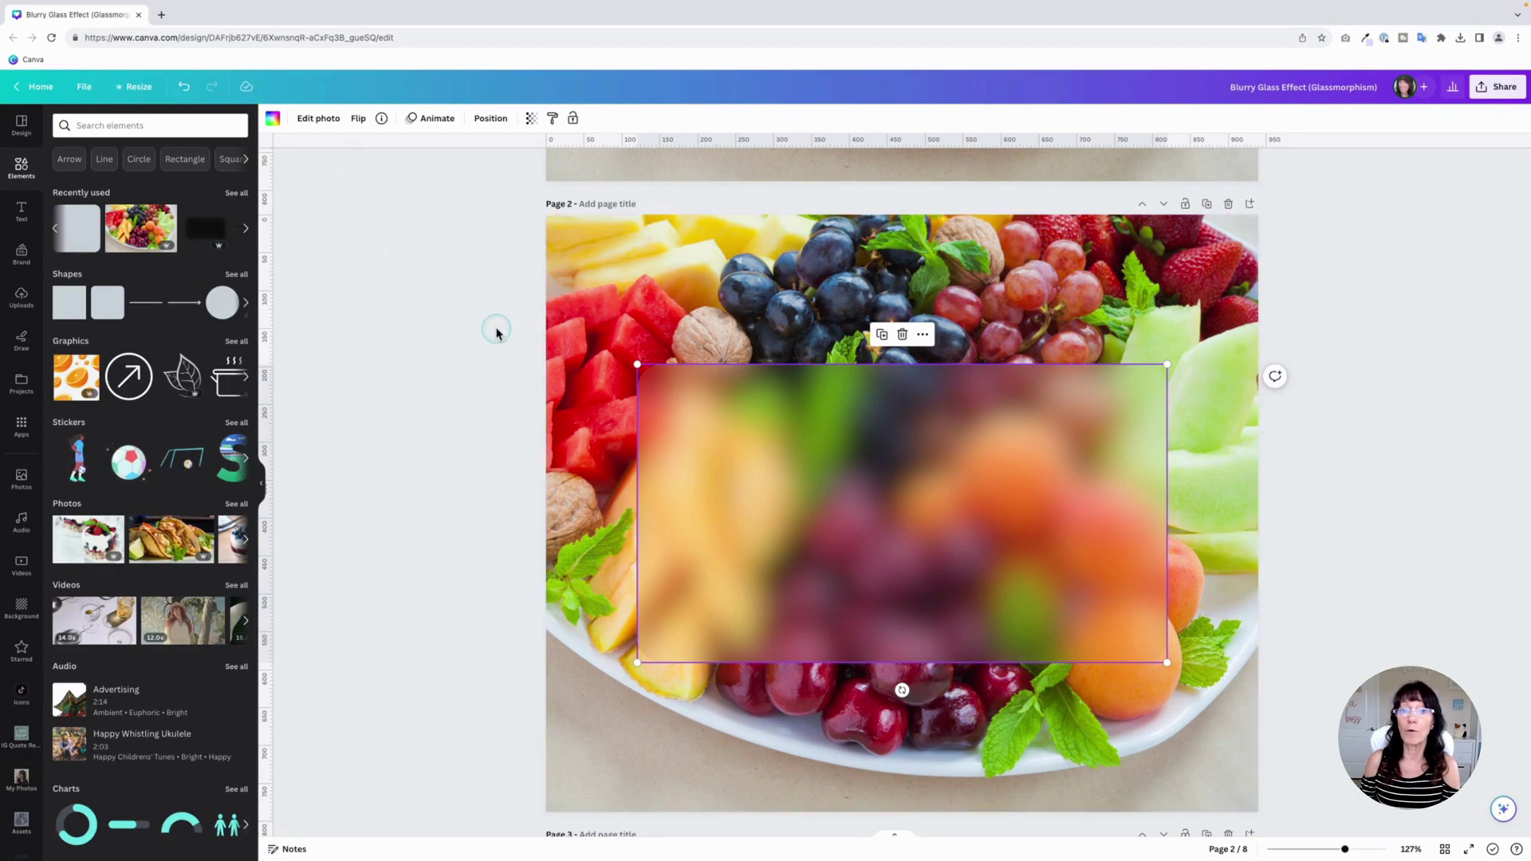
Fill the copy with solid white at transparency 21.
left_click(273, 119)
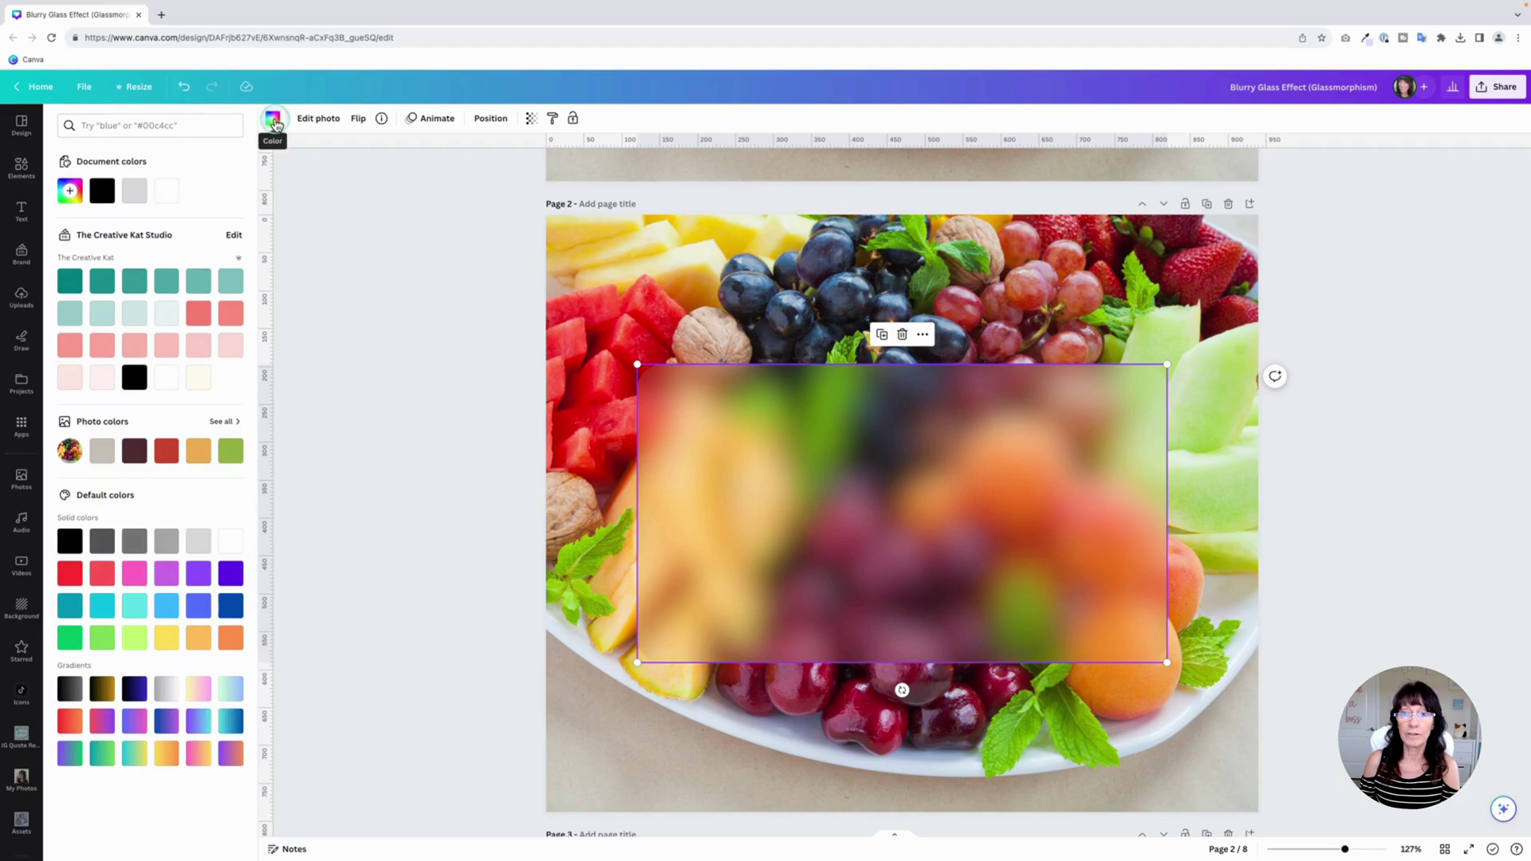
left_click(166, 192)
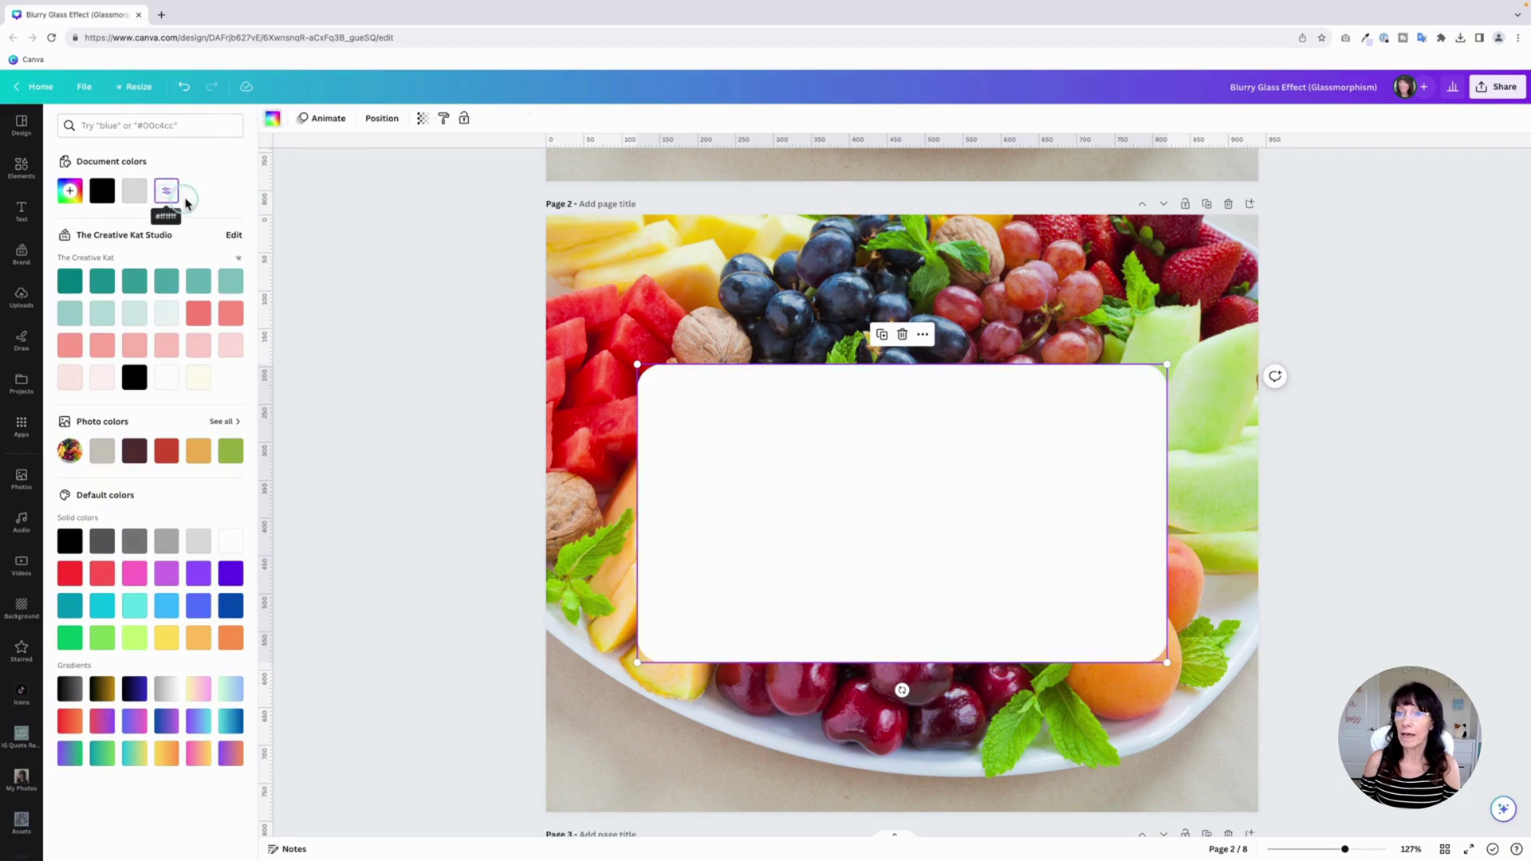
left_click(422, 118)
left_click(419, 147)
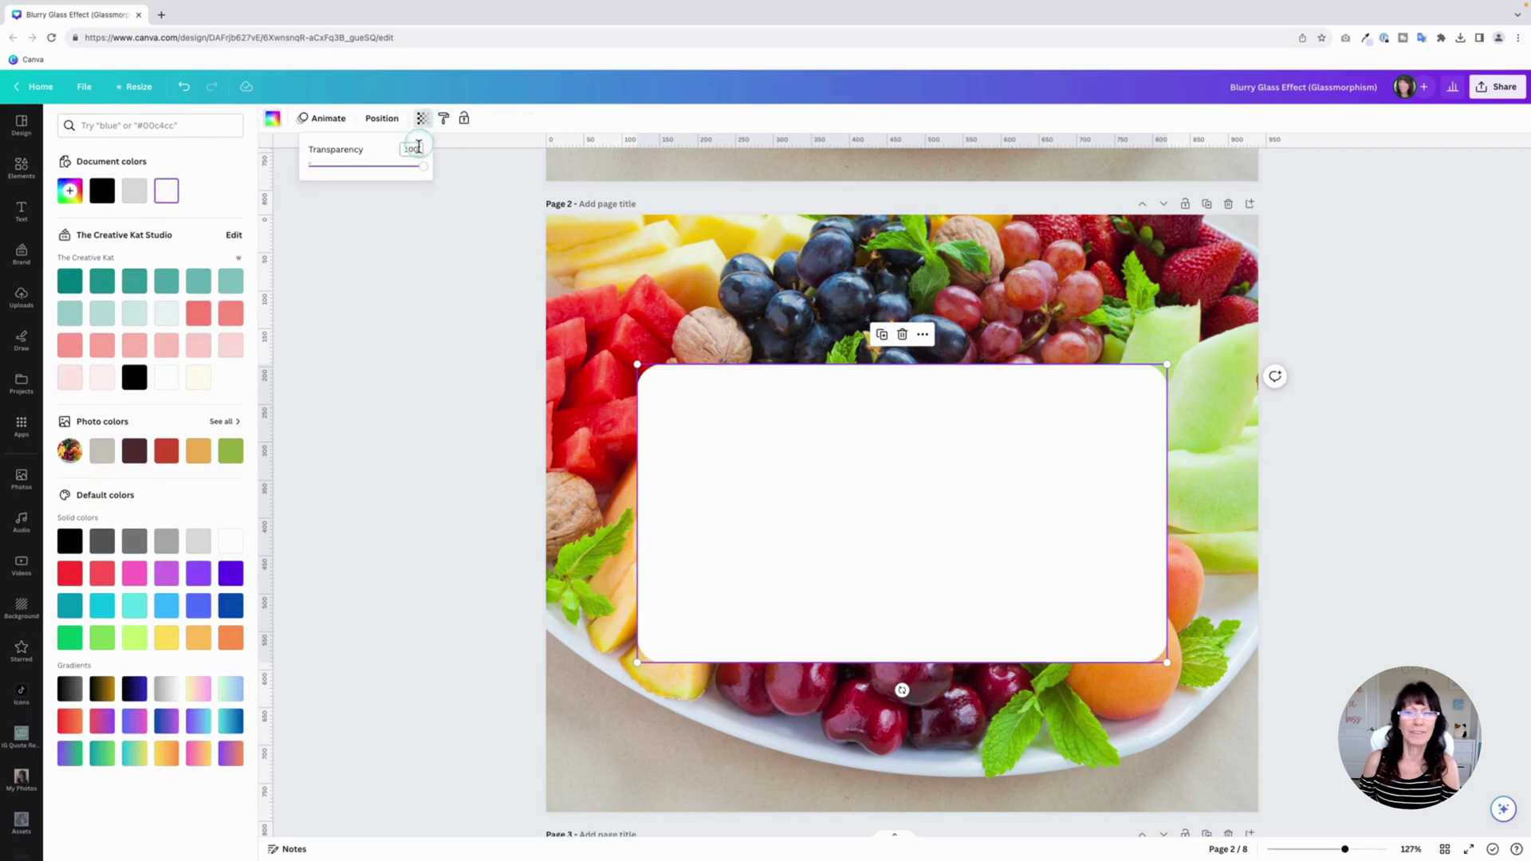
left_click_drag(424, 166, 335, 172)
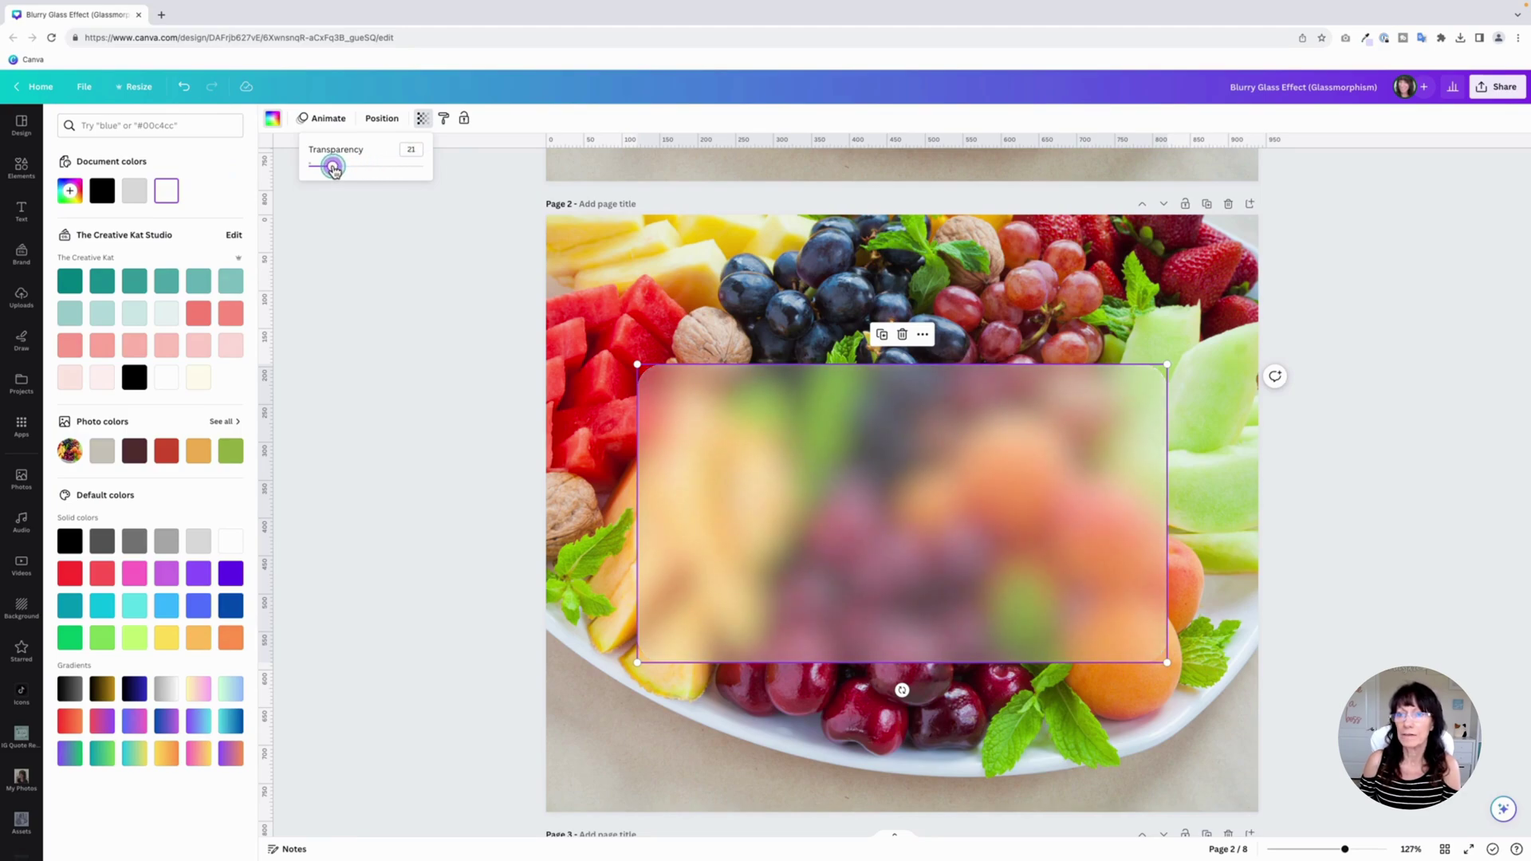
left_click(451, 333)
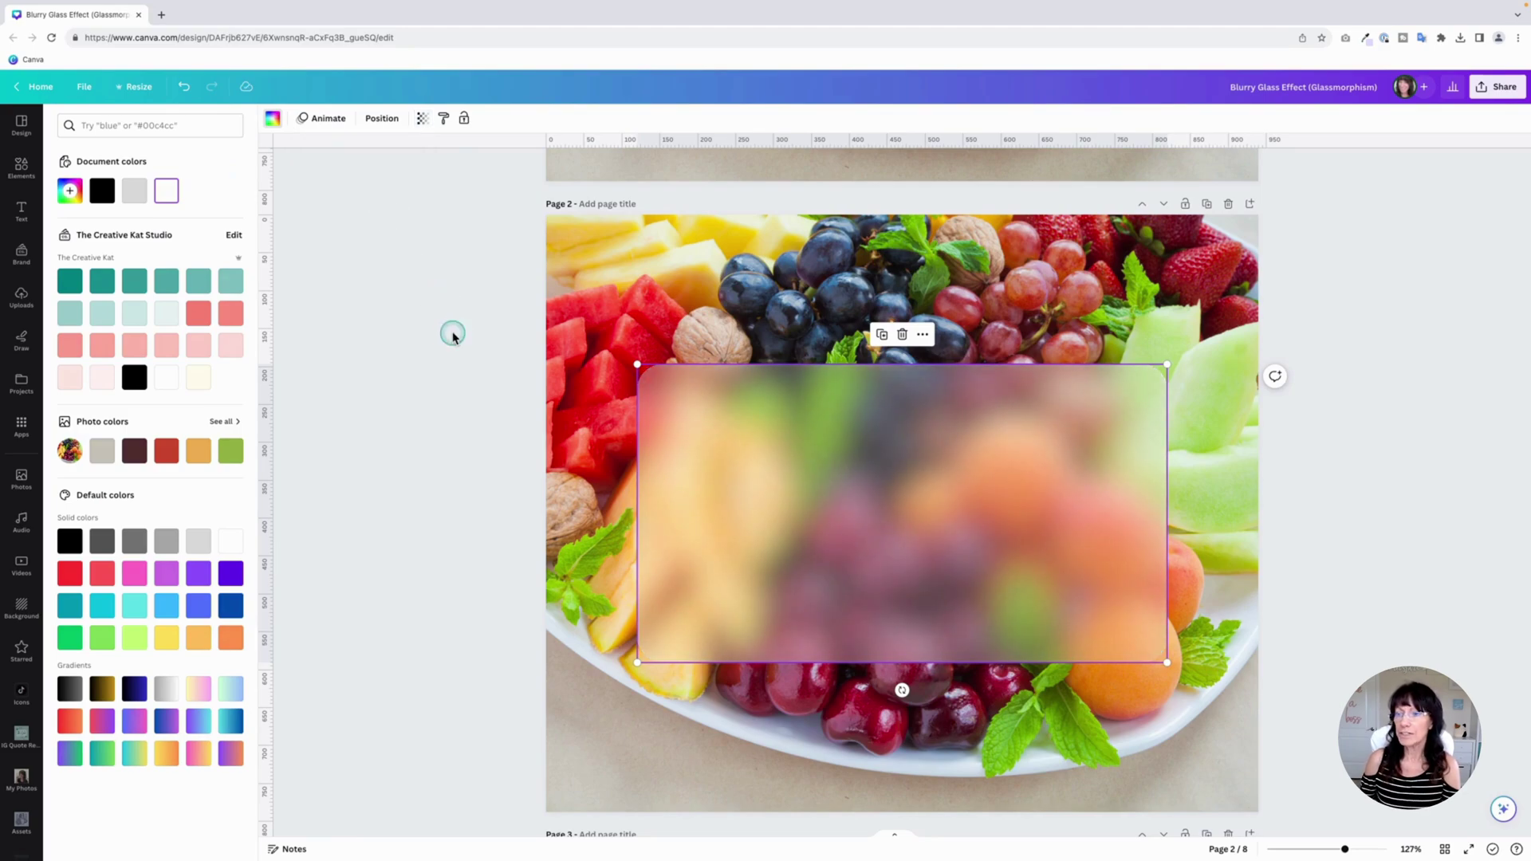
left_click(452, 335)
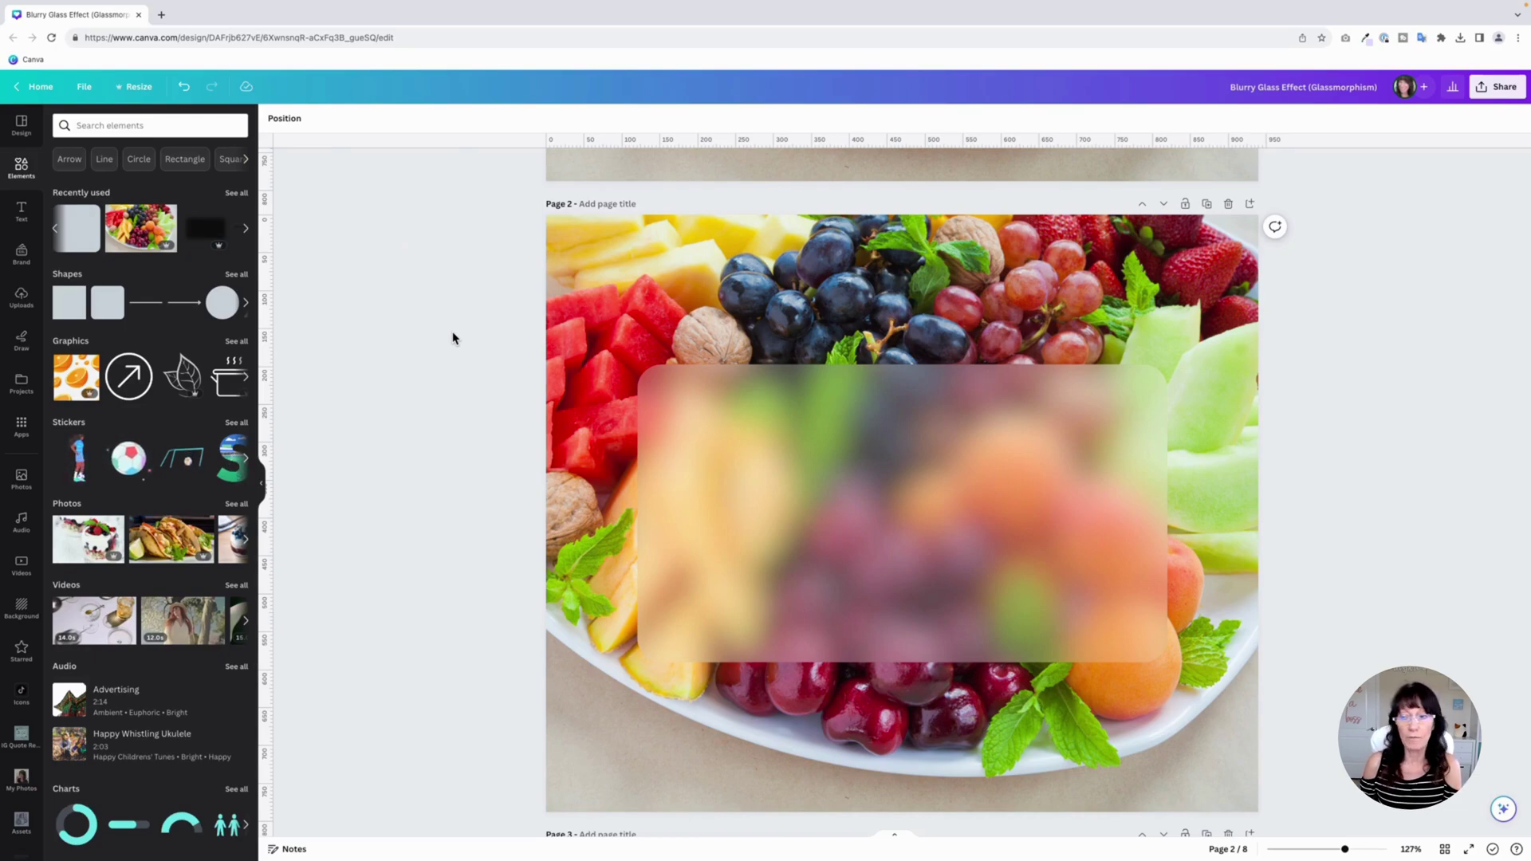
scroll(453, 338, "down", 8)
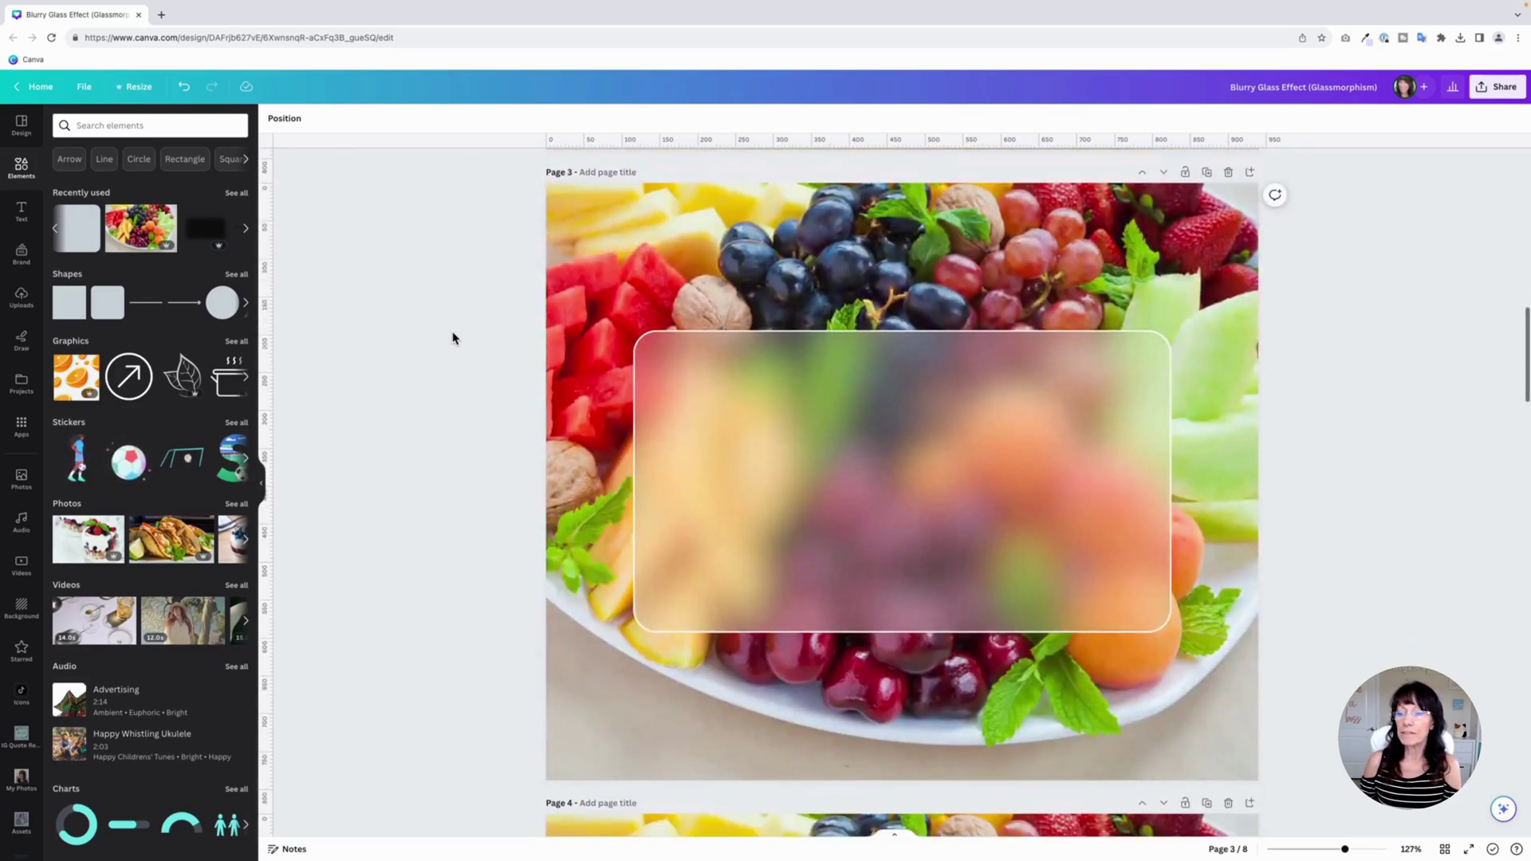
scroll(452, 338, "up", 1)
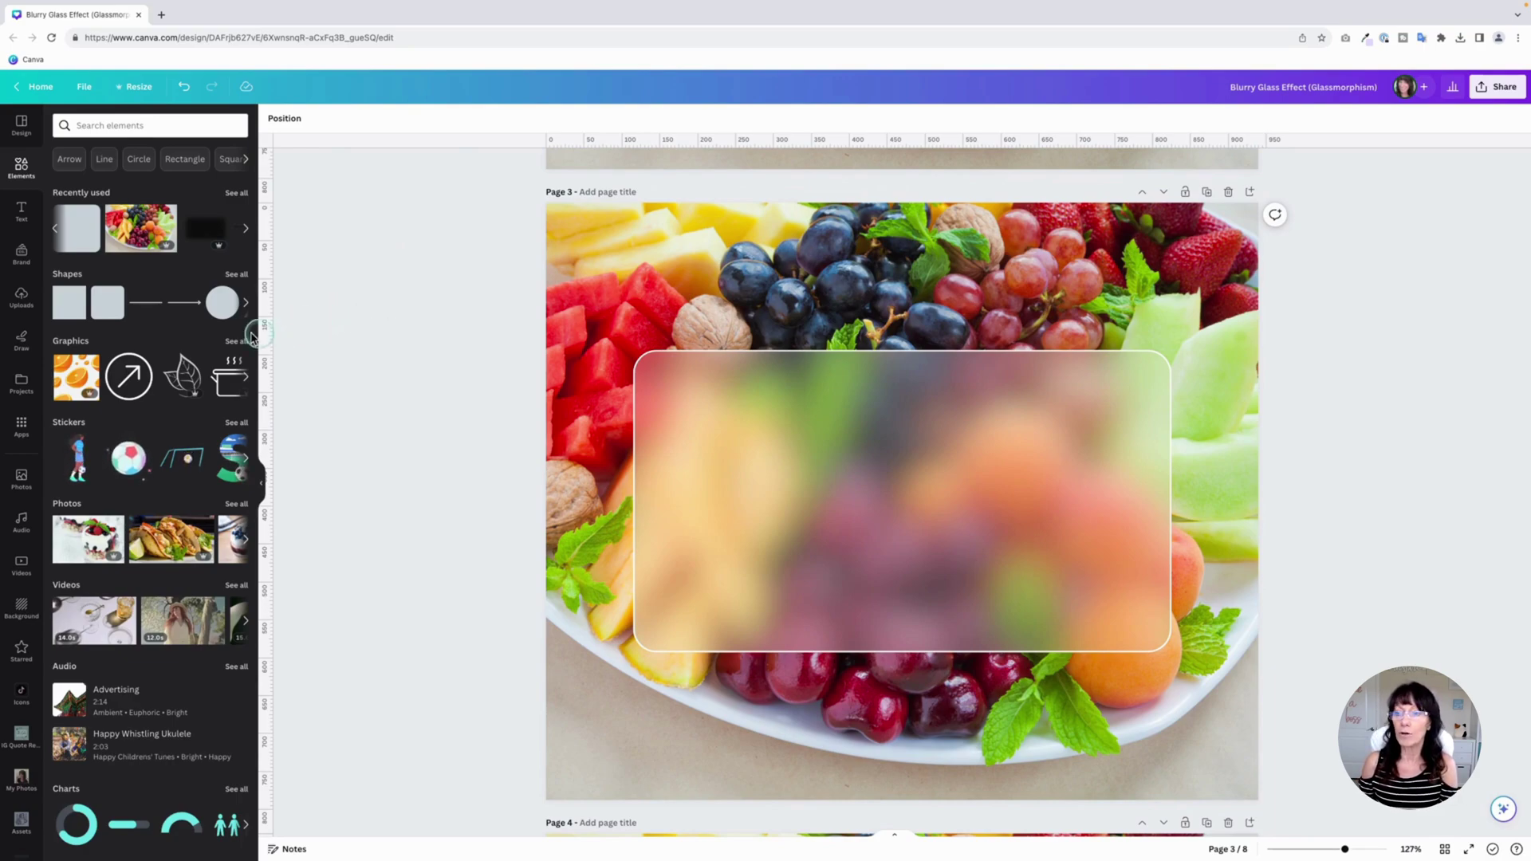
left_click(574, 386)
scroll(574, 386, "up", 7)
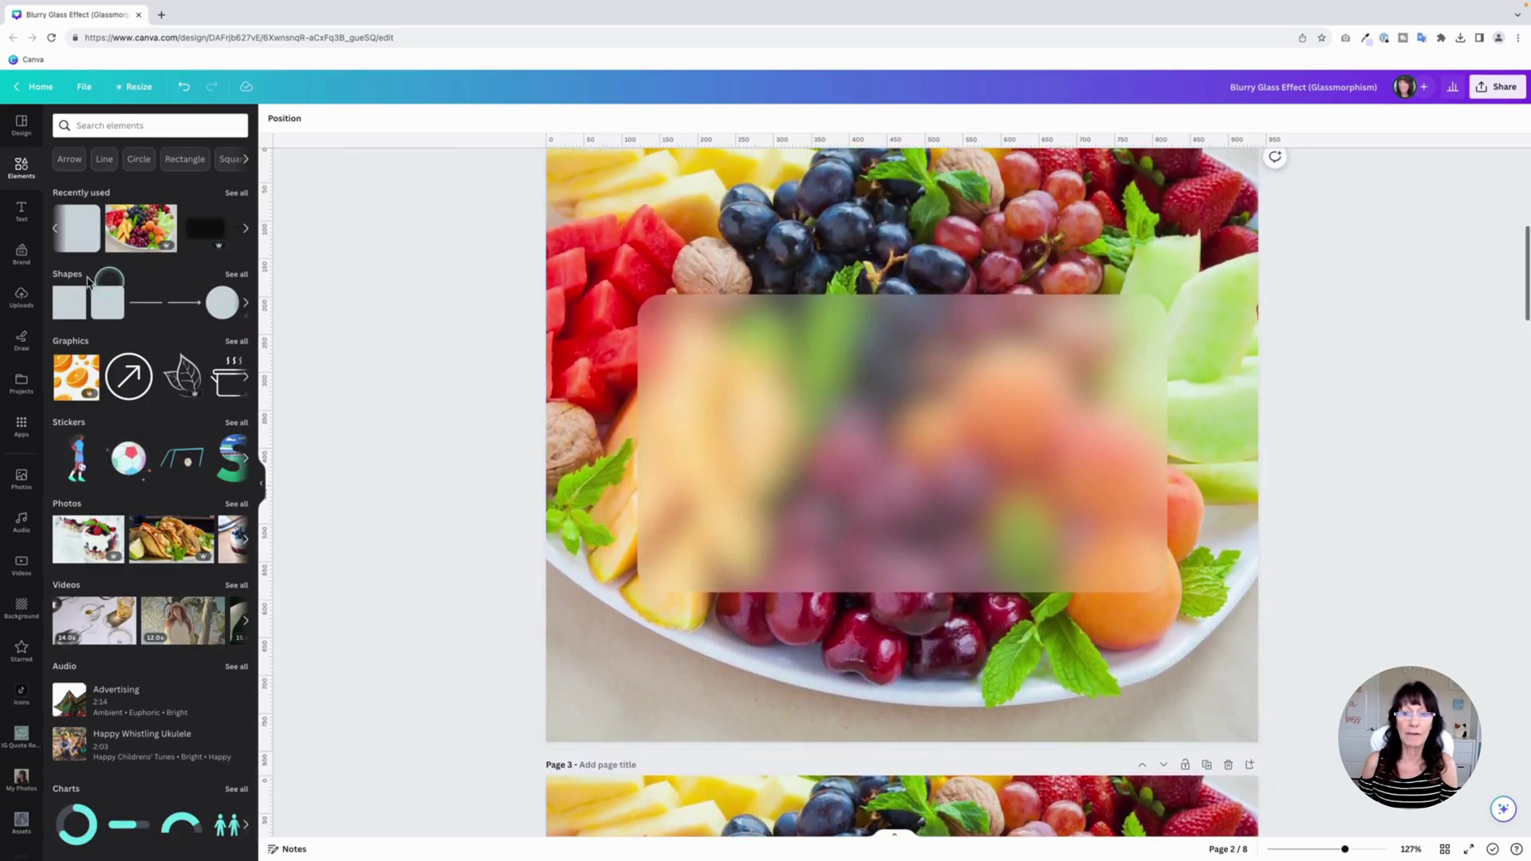
Add a coral rounded square and resize it to cover the whole frosted-glass panel.
left_click(103, 308)
left_click(154, 319)
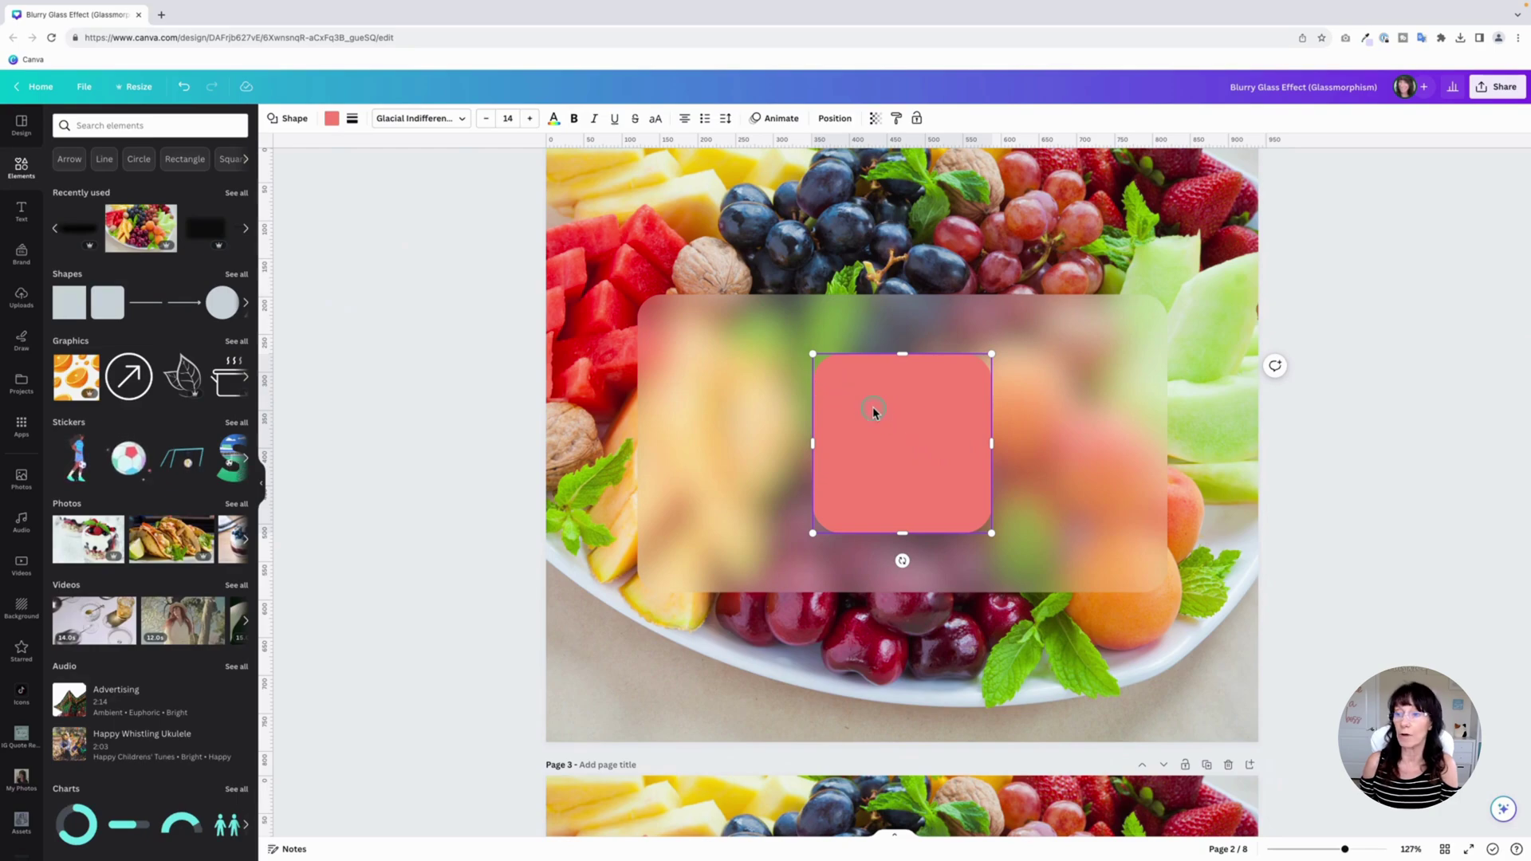
left_click_drag(872, 410, 697, 352)
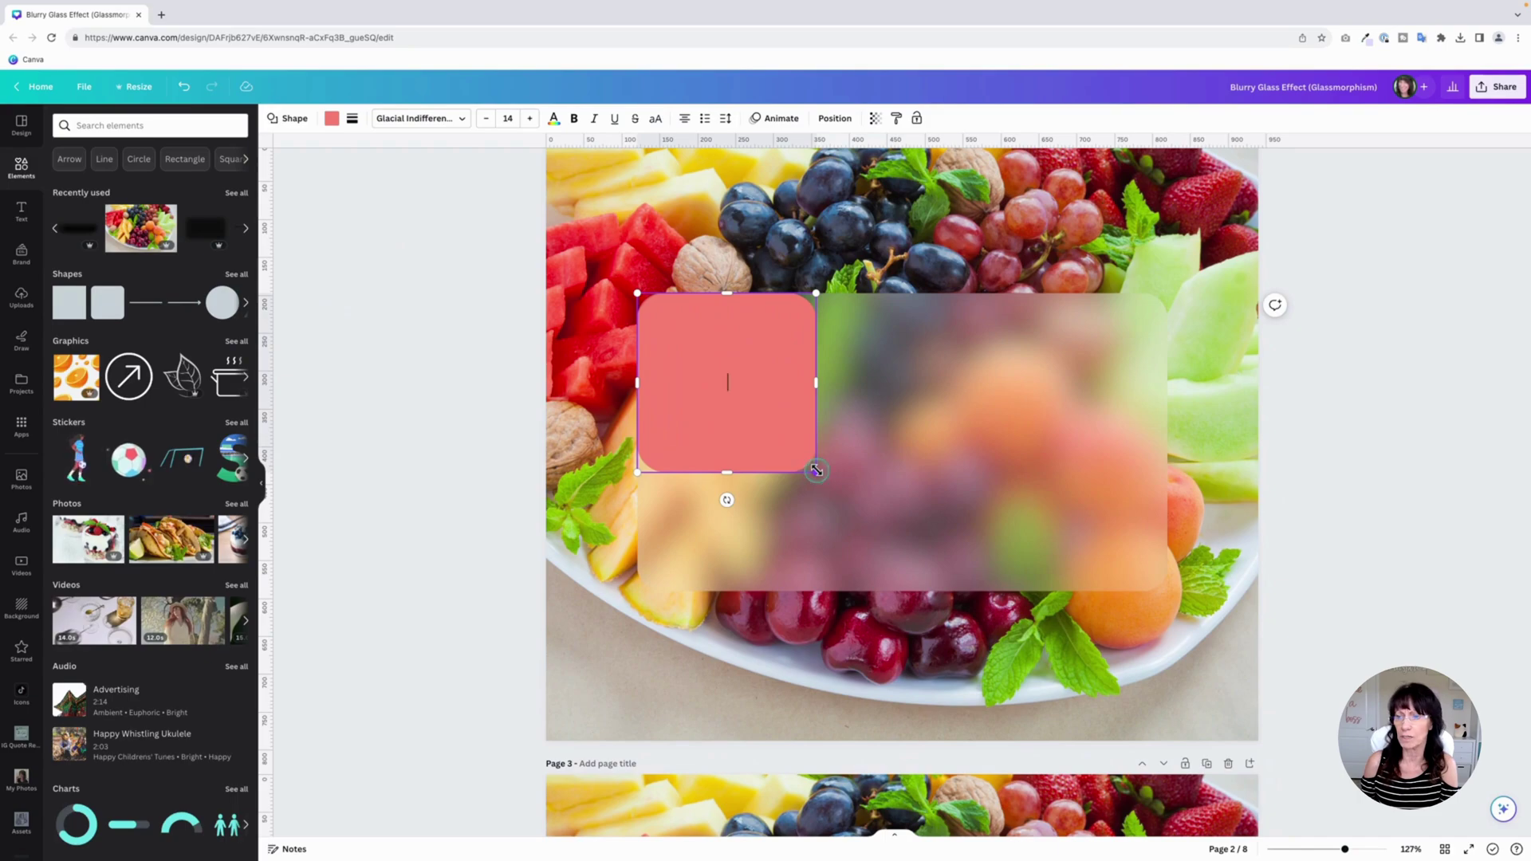
left_click_drag(816, 471, 976, 555)
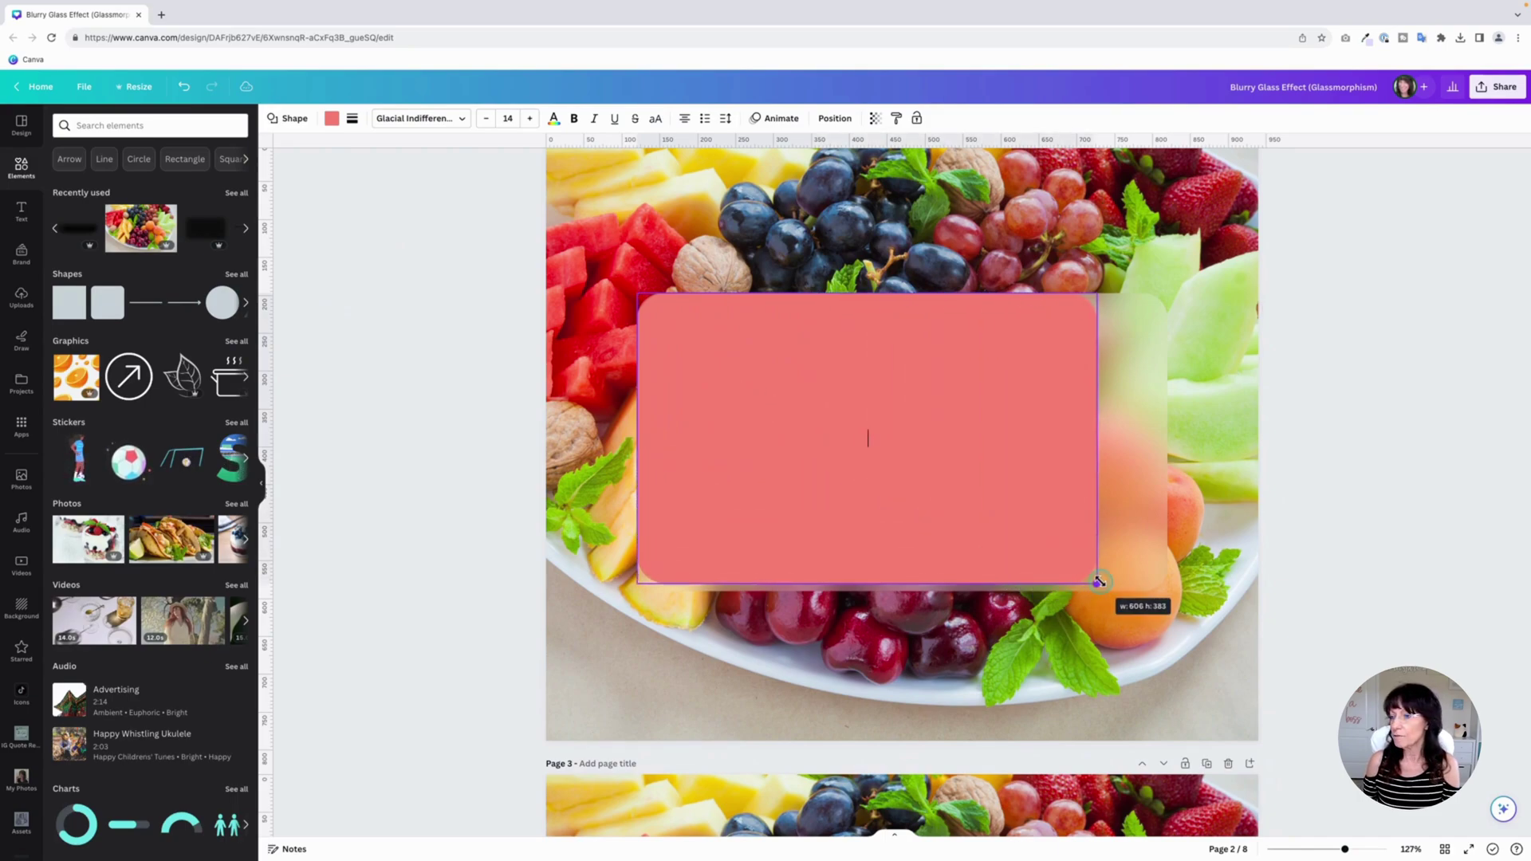
left_click_drag(1099, 582, 1166, 588)
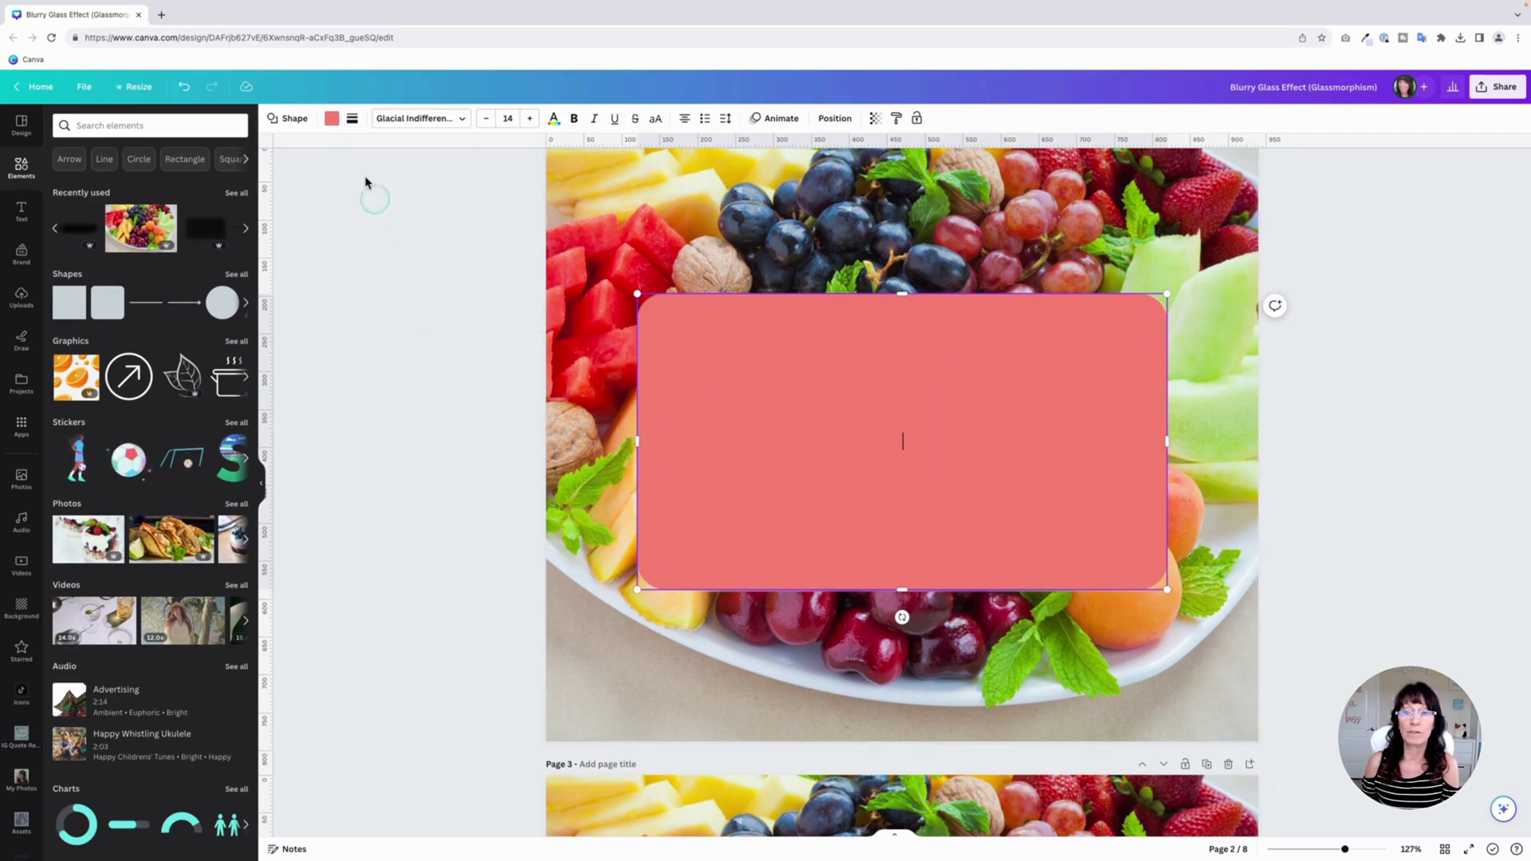
left_click(351, 118)
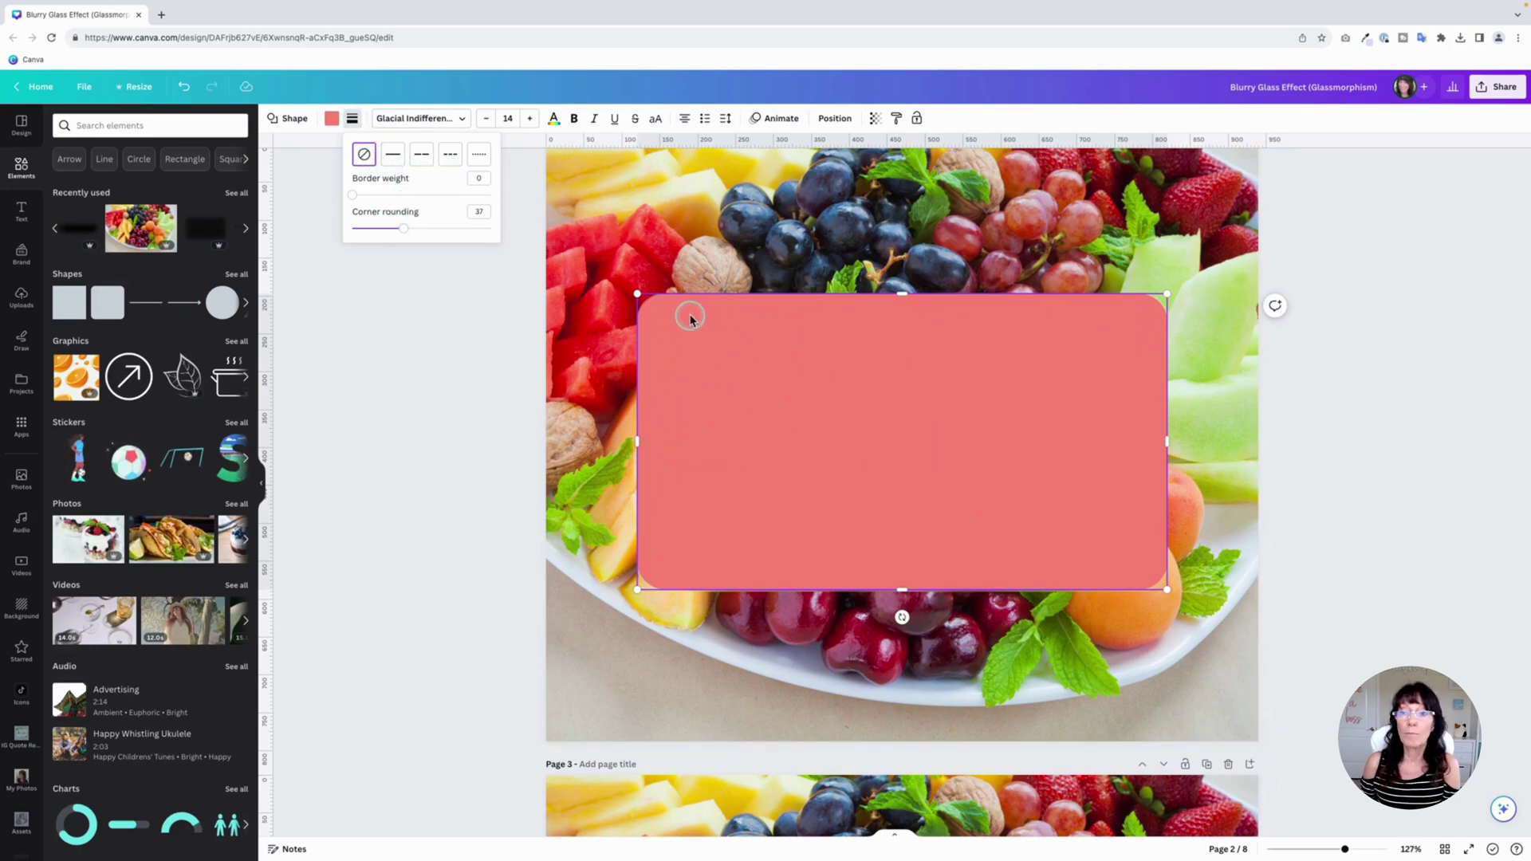
Give the rectangle a solid white border of weight 2.
left_click(392, 154)
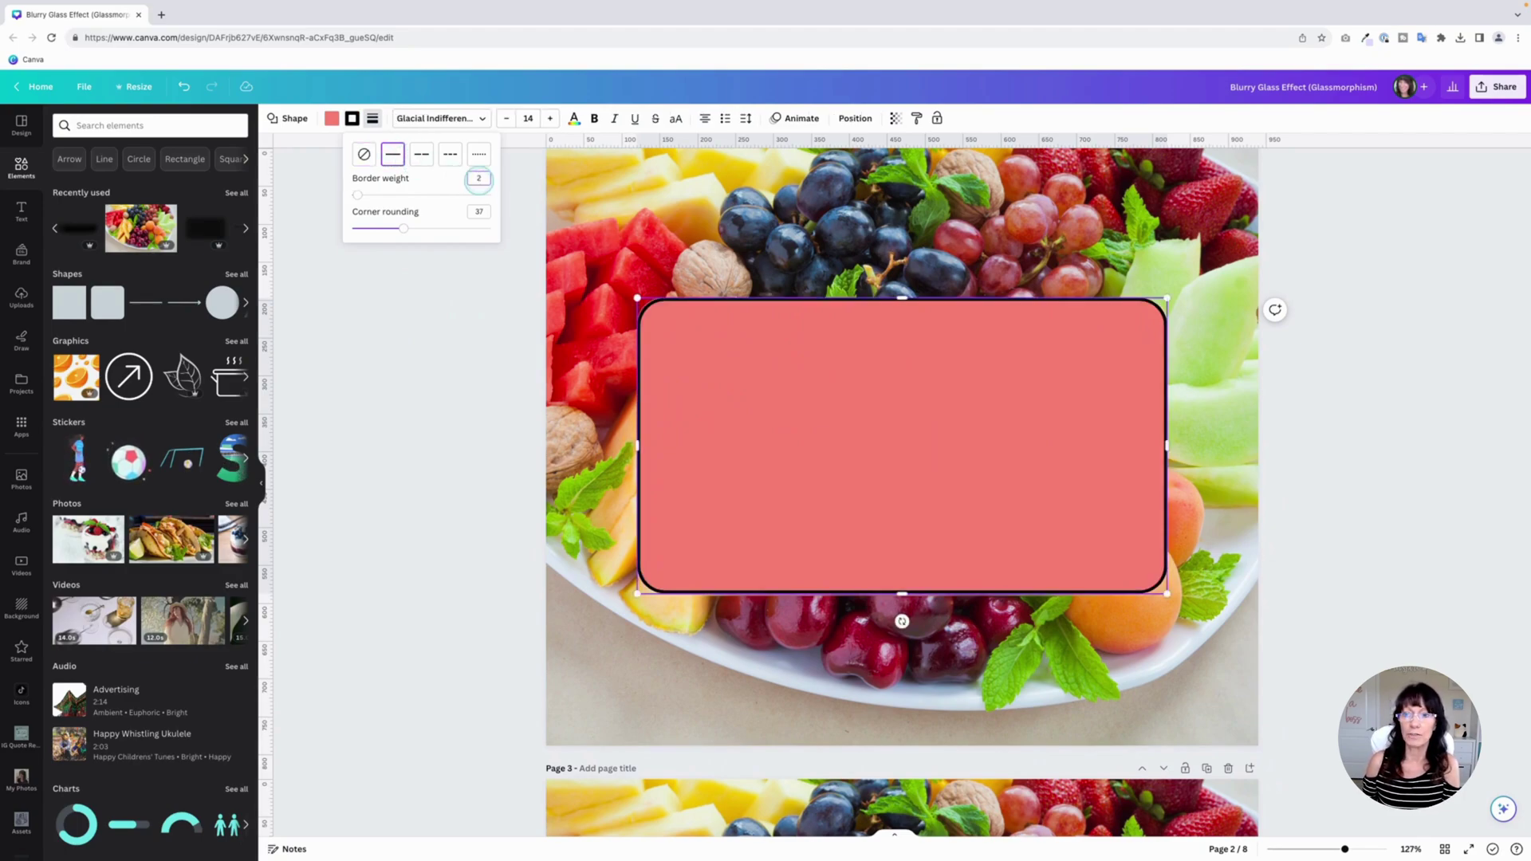
left_click(438, 195)
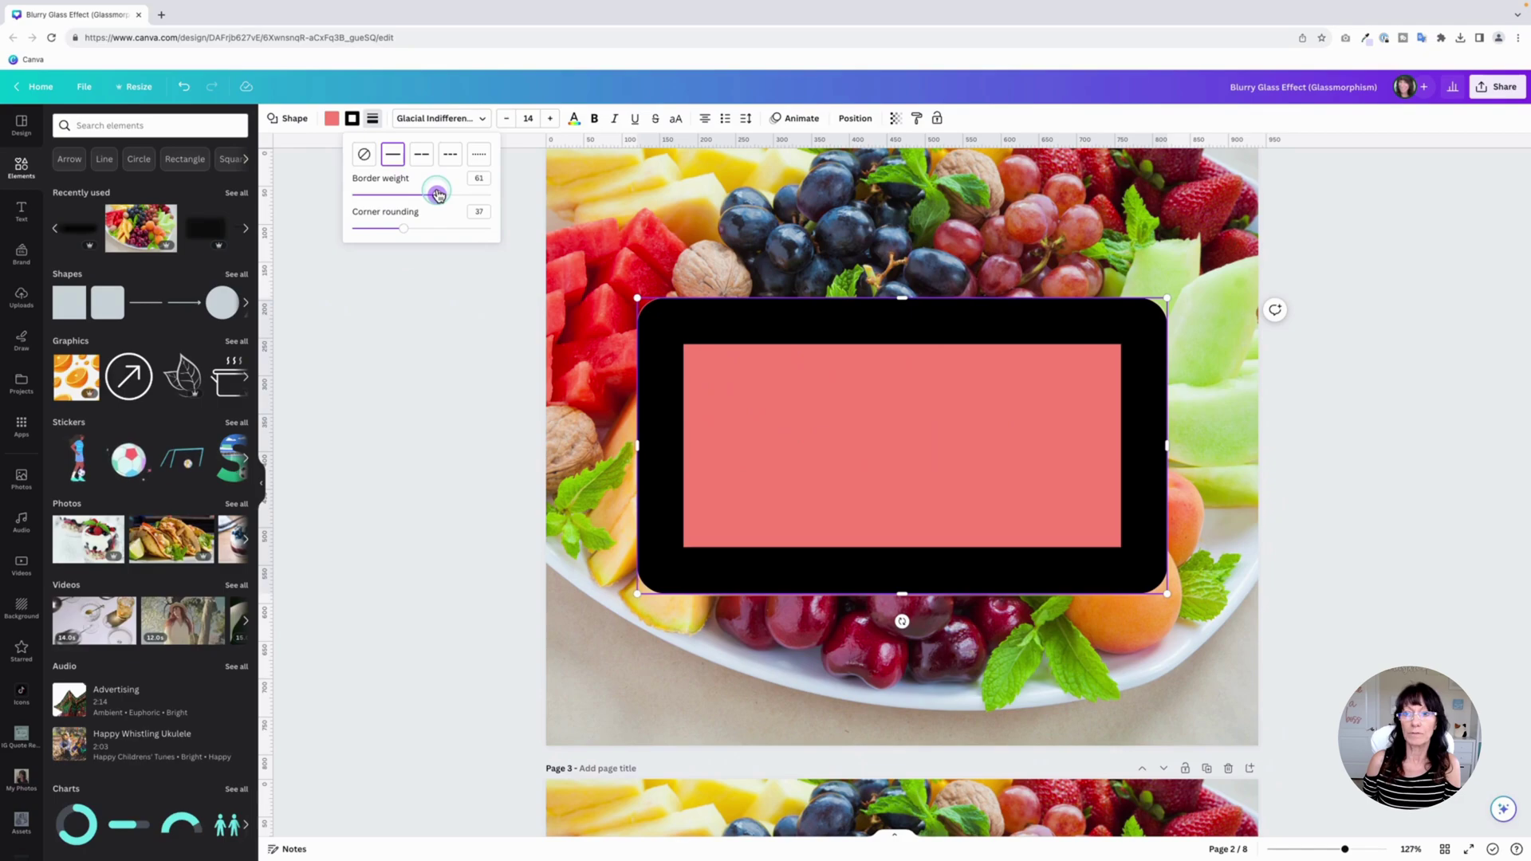
left_click(478, 178)
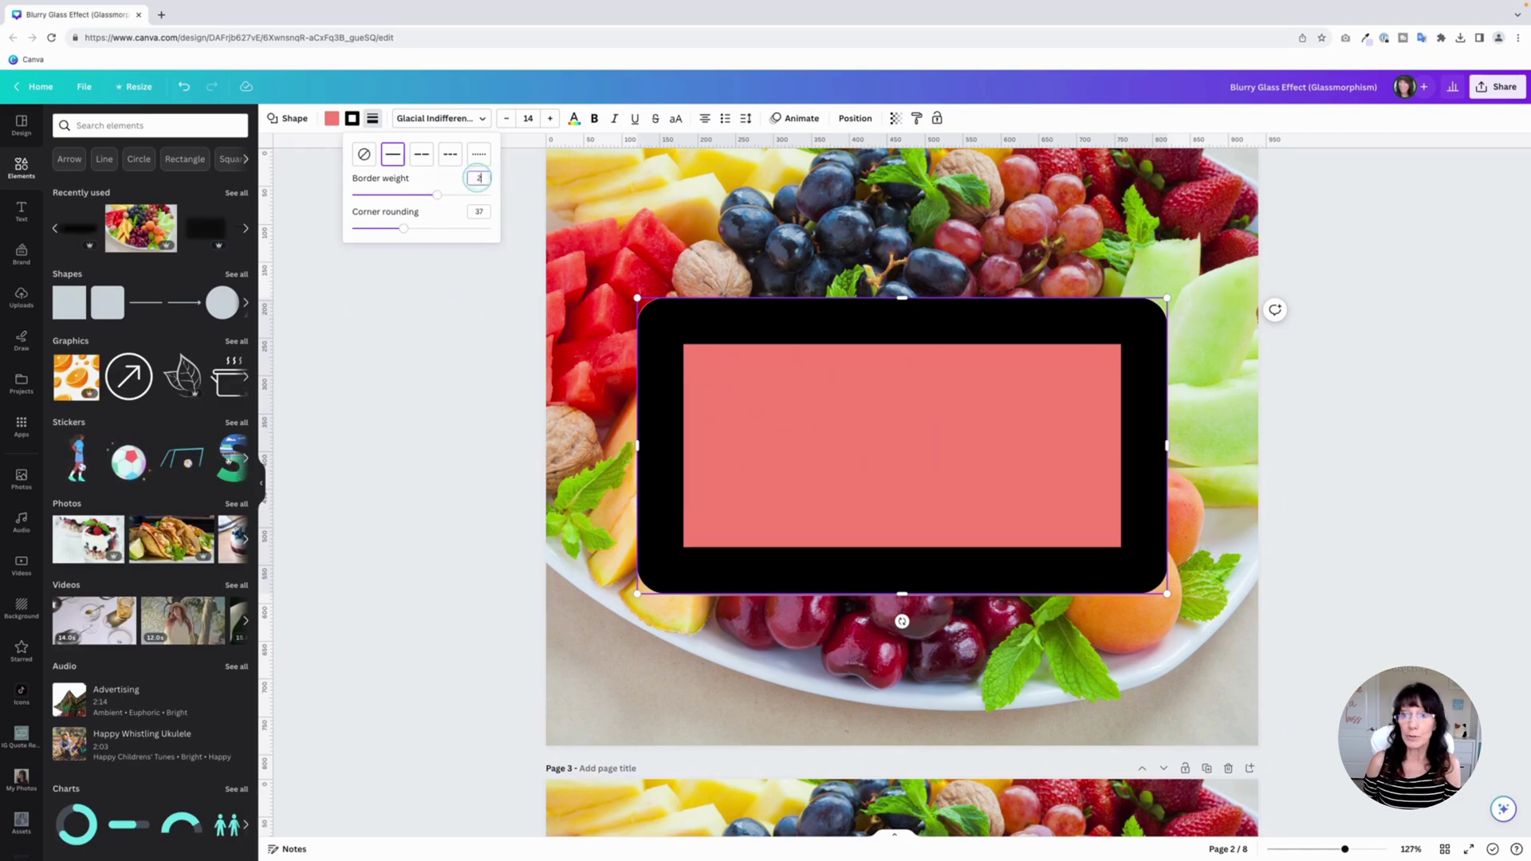
type("2")
key("Return")
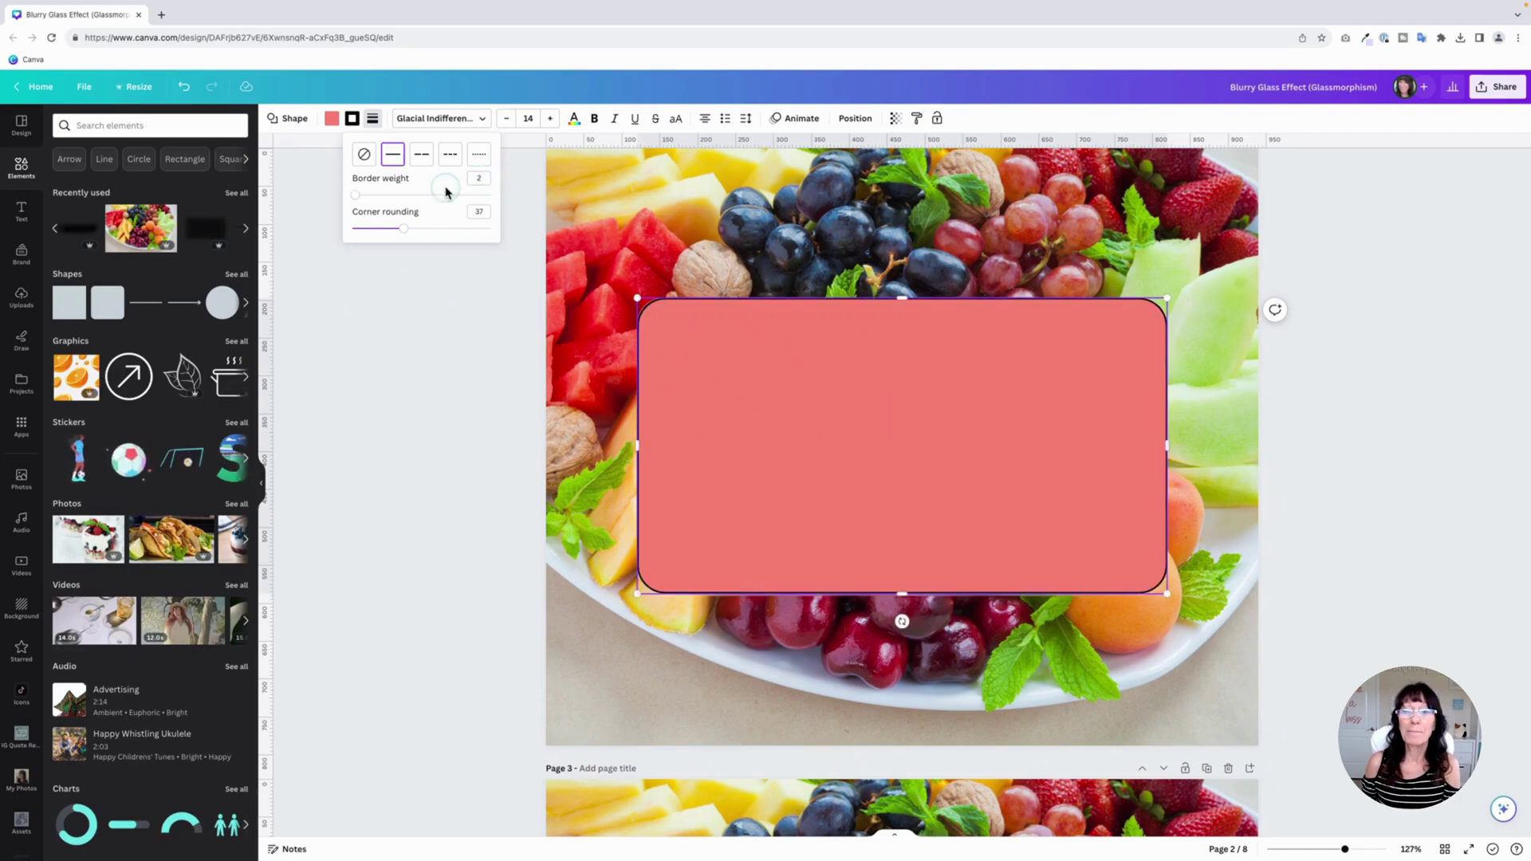
left_click(352, 118)
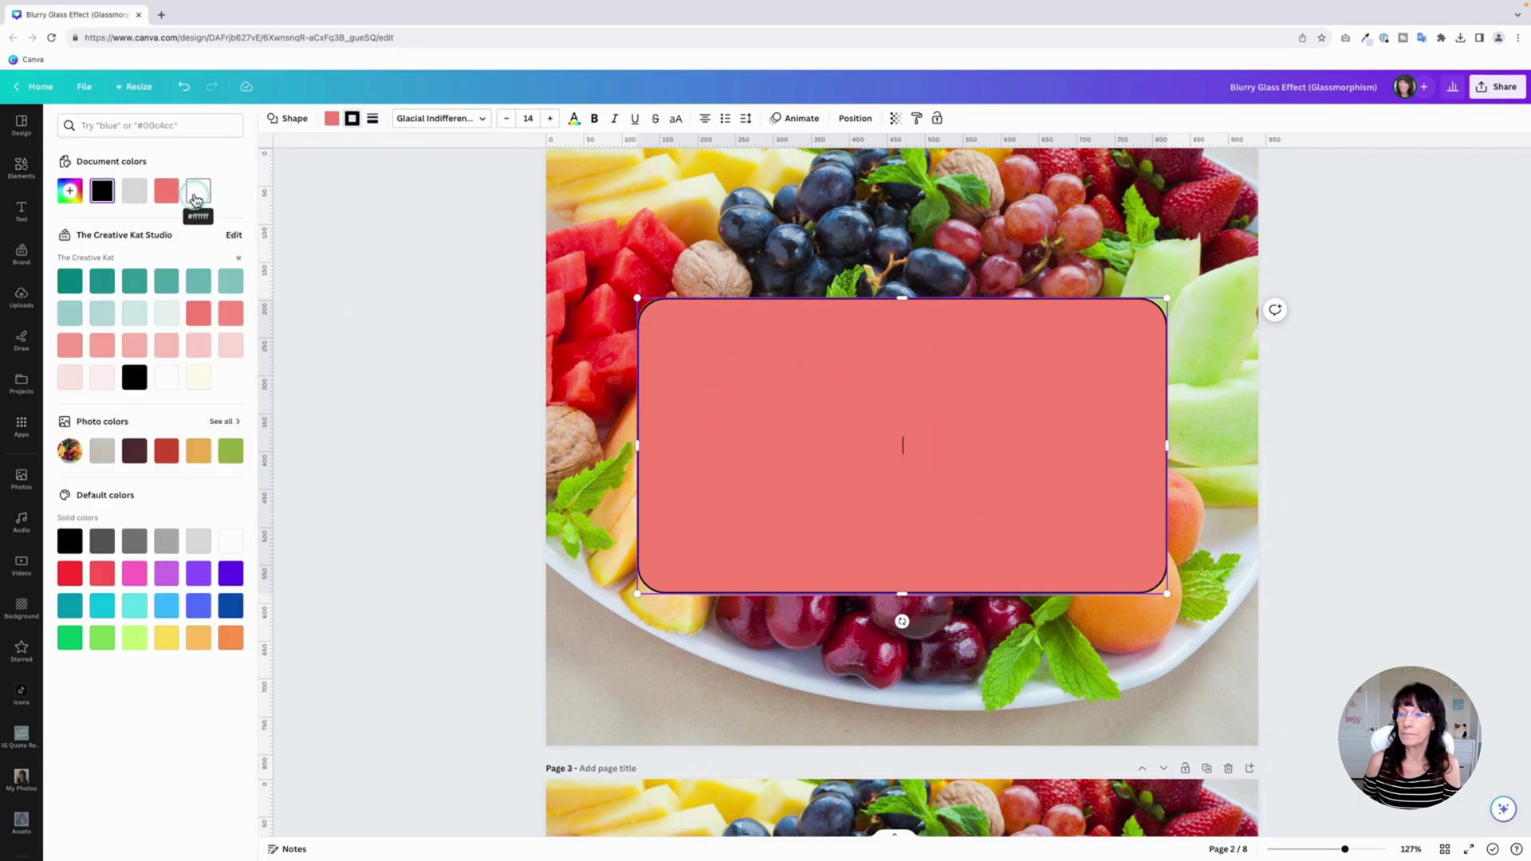
left_click(195, 197)
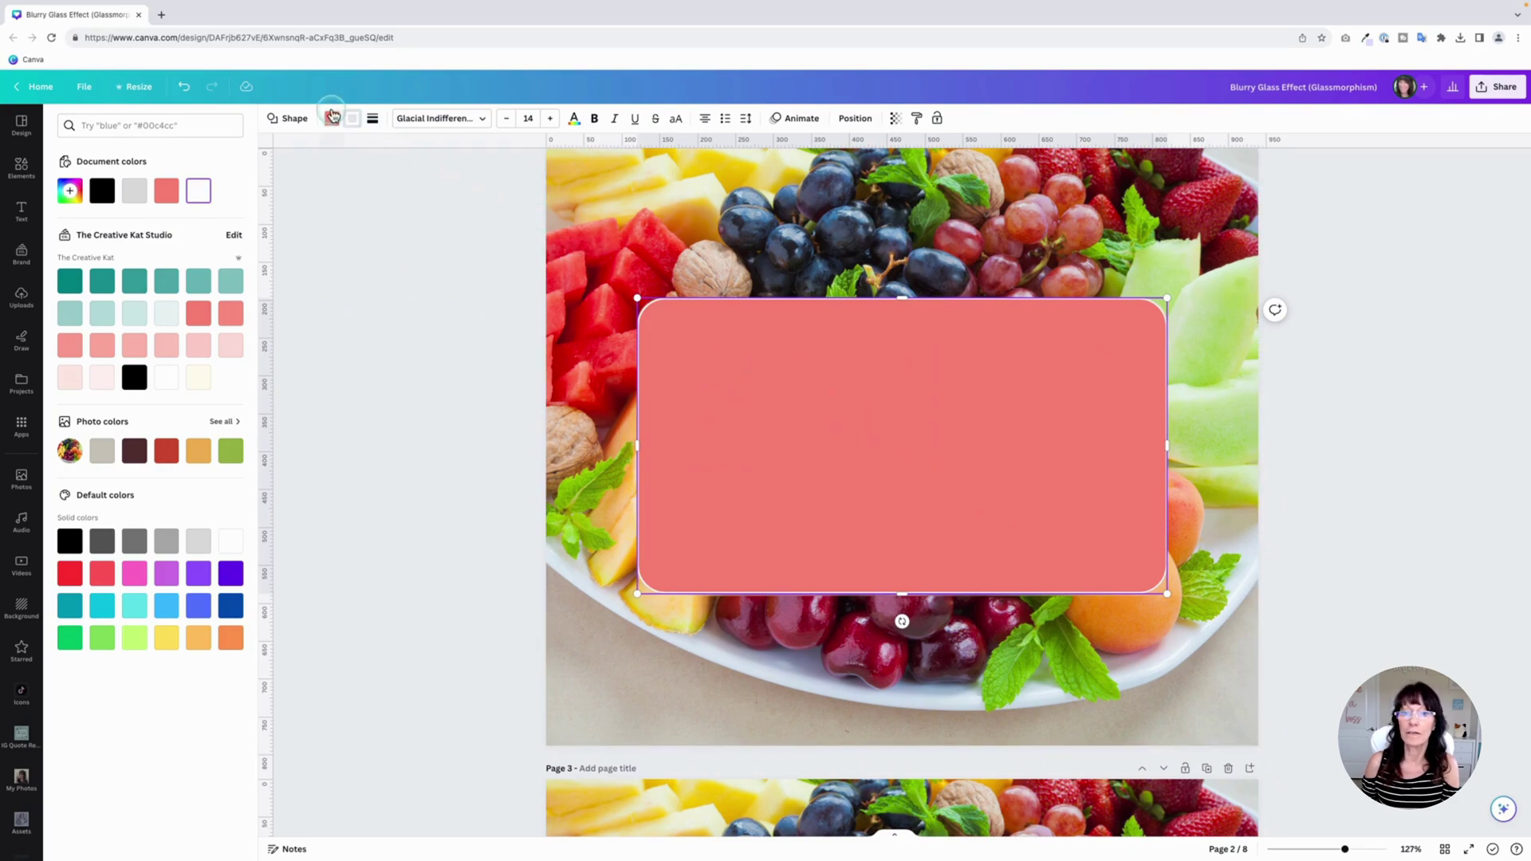
Set the rectangle's fill colour to No color.
left_click(333, 118)
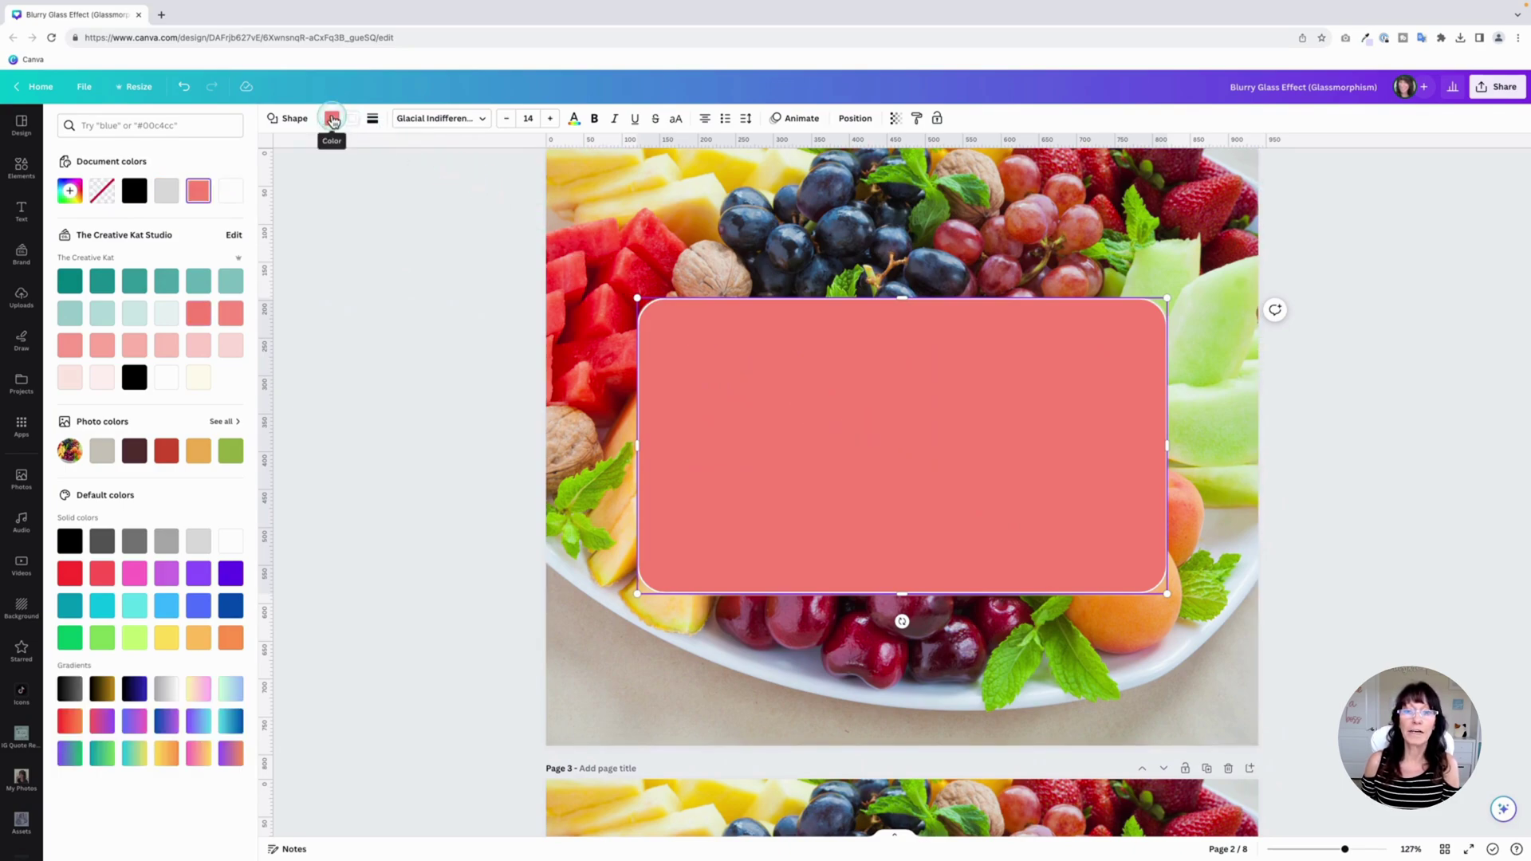
left_click(101, 194)
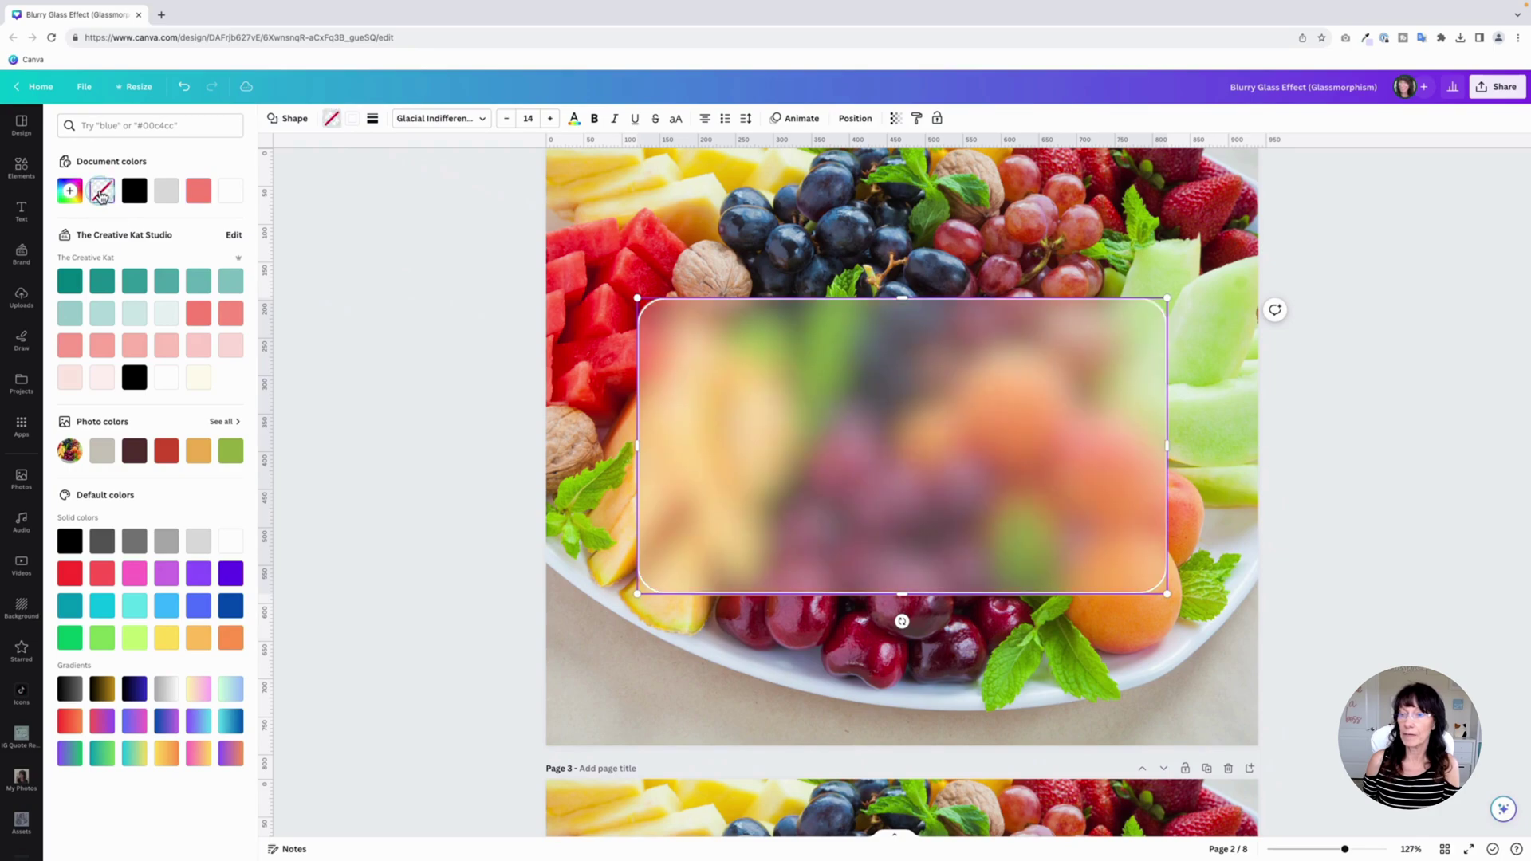
left_click(371, 261)
left_click(424, 281)
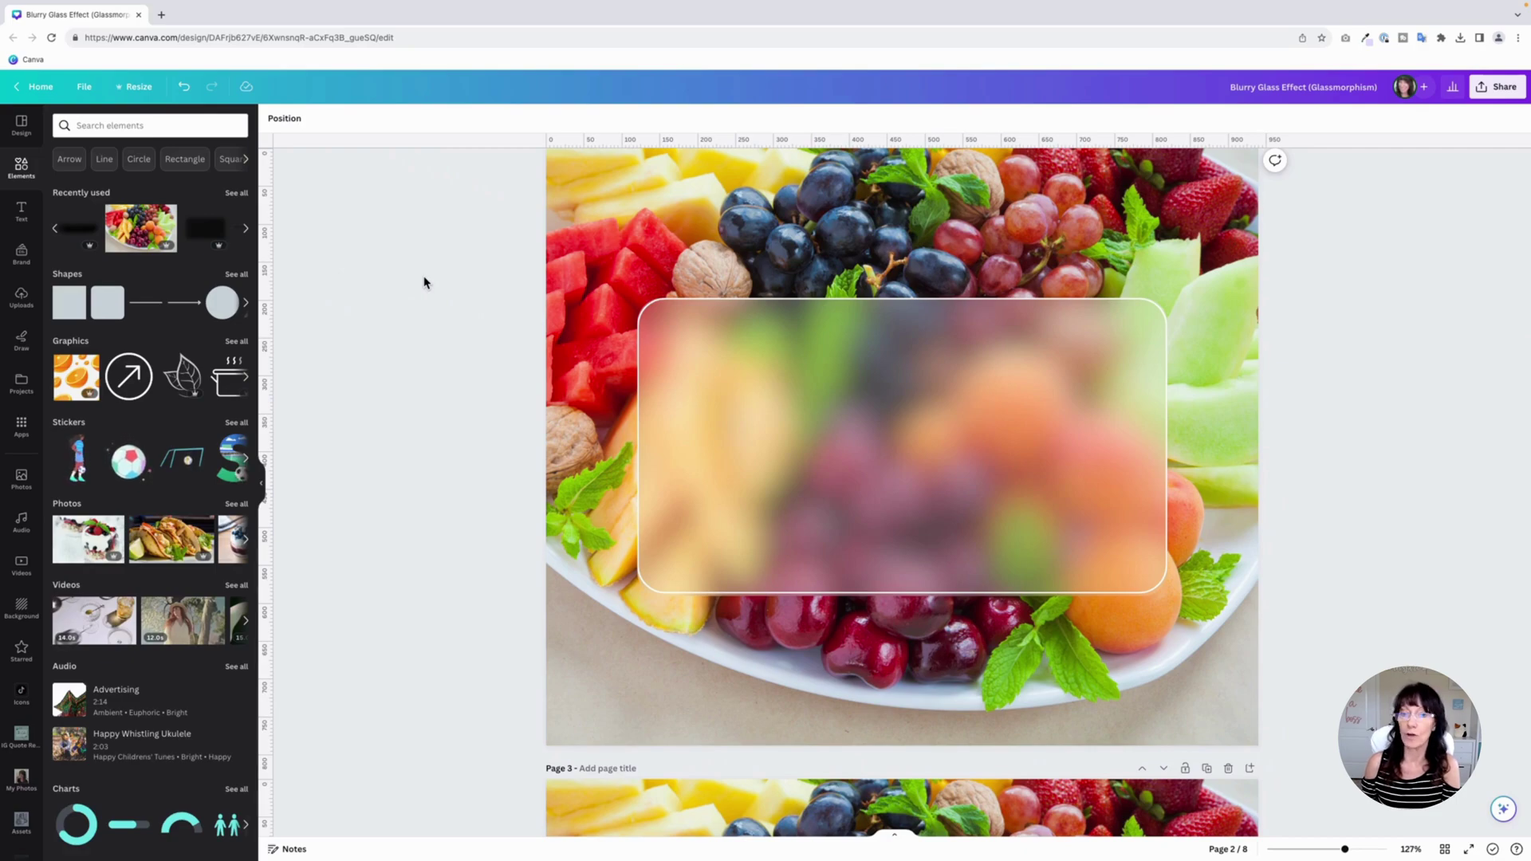
scroll(424, 283, "down", 1)
scroll(424, 283, "up", 2)
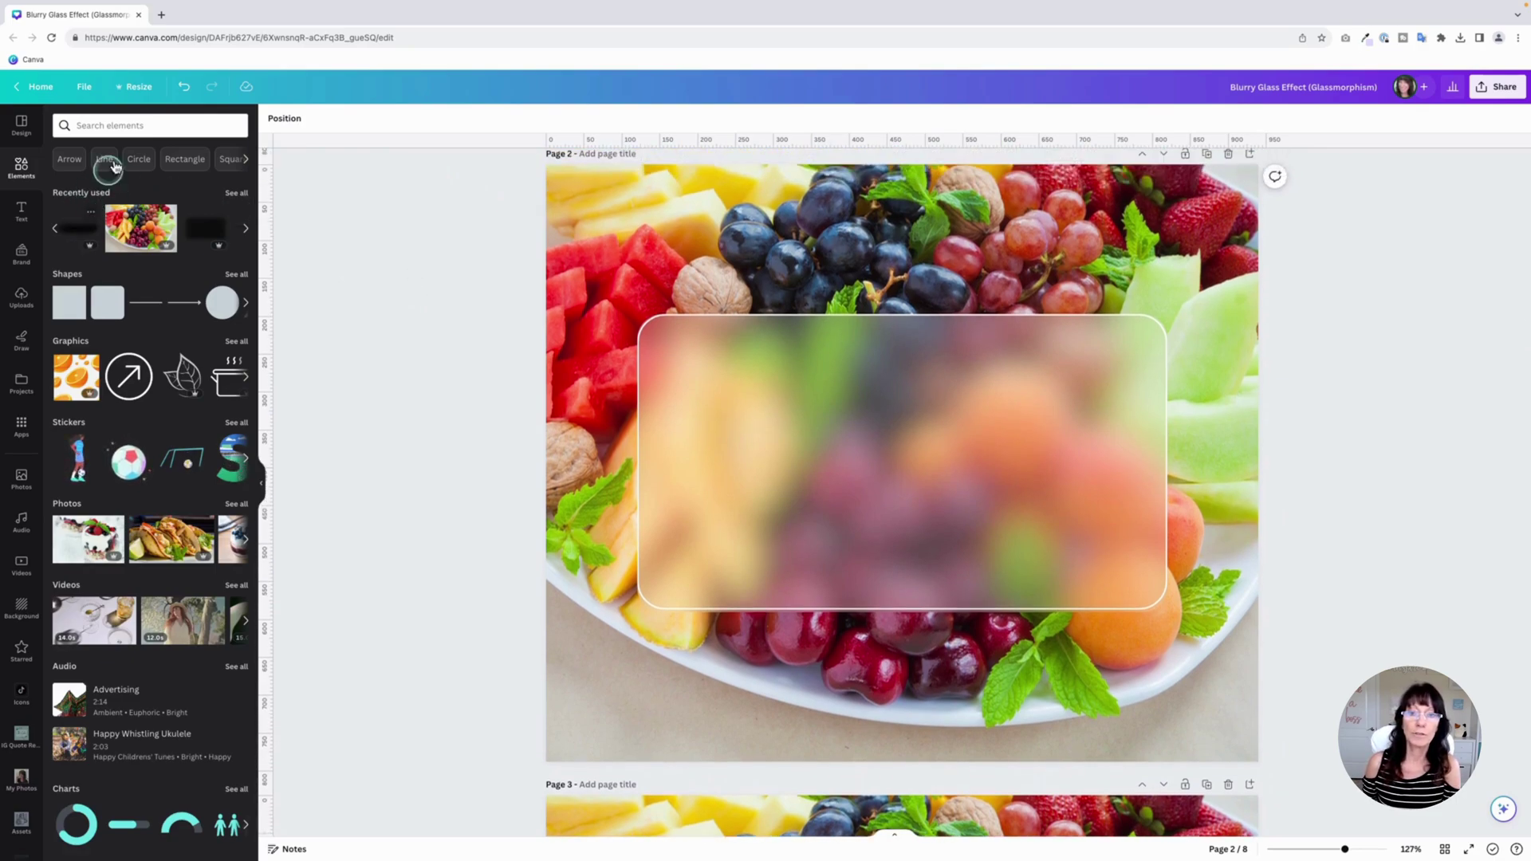
left_click(116, 125)
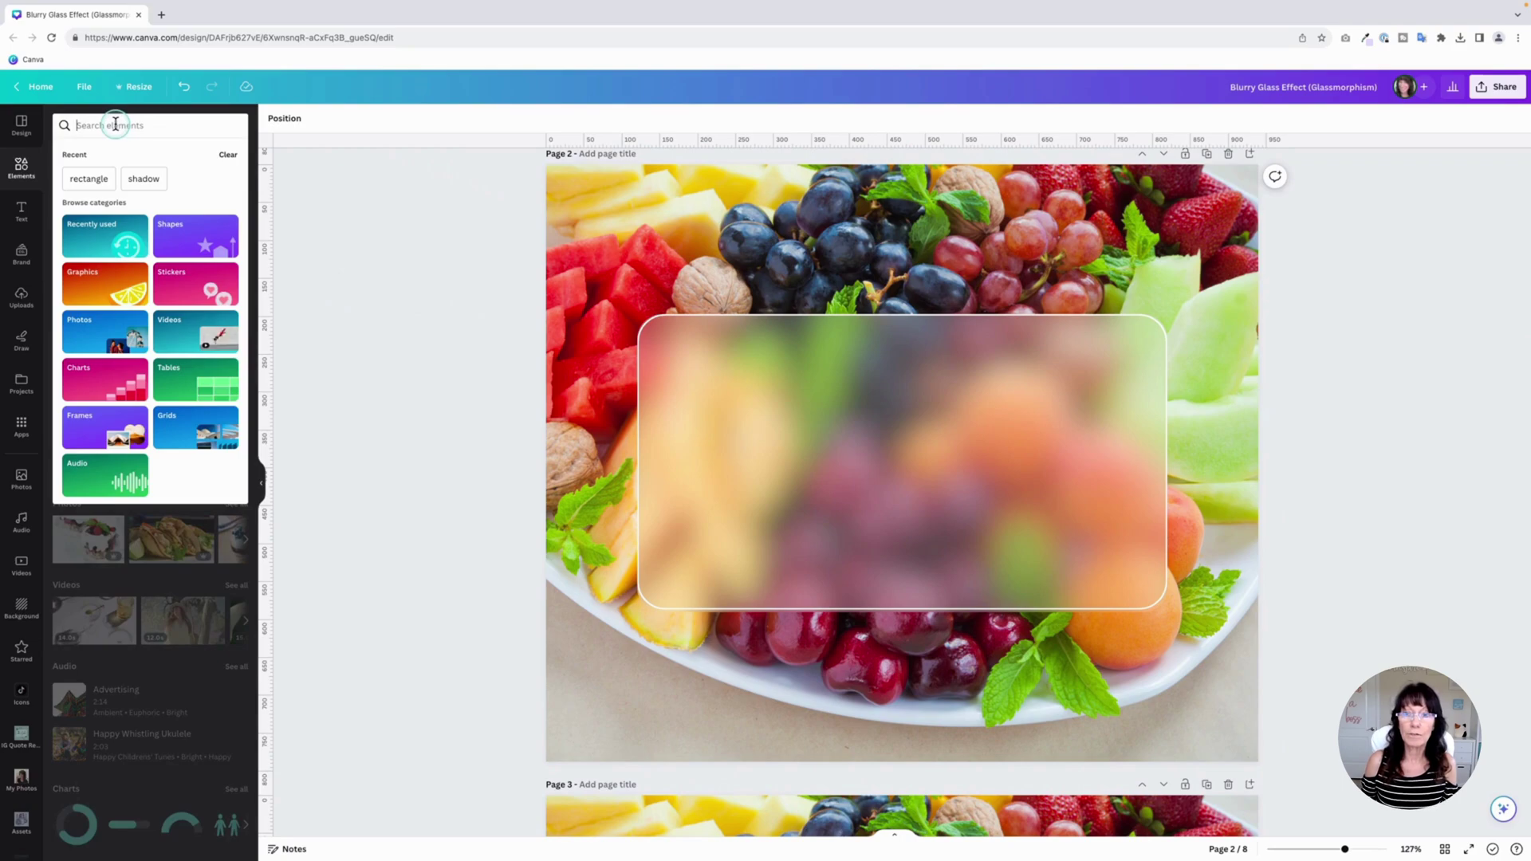
left_click(140, 179)
left_click(92, 159)
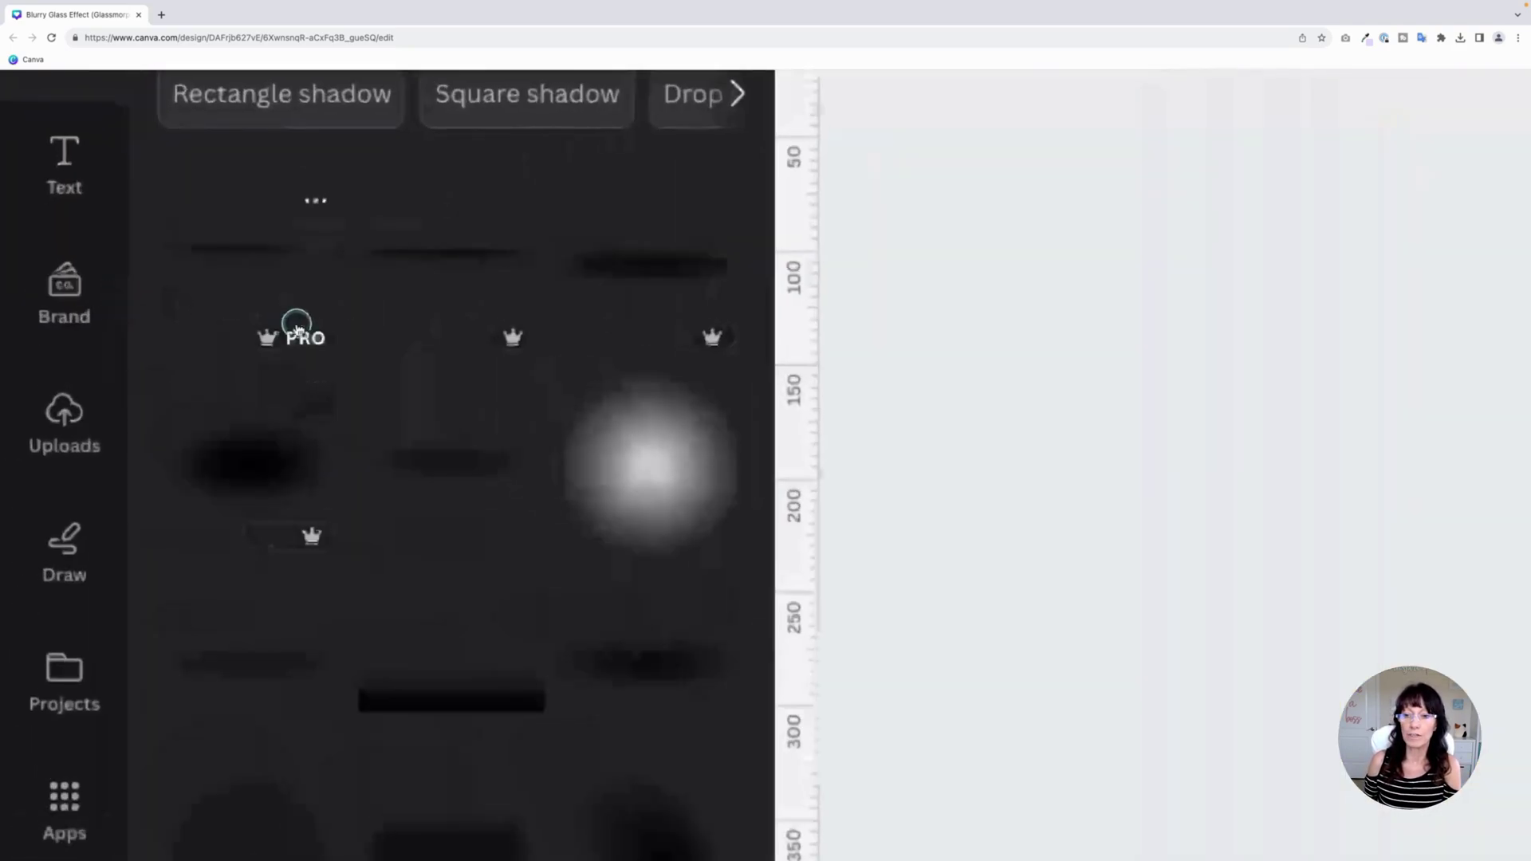
scroll(98, 265, "down", 2)
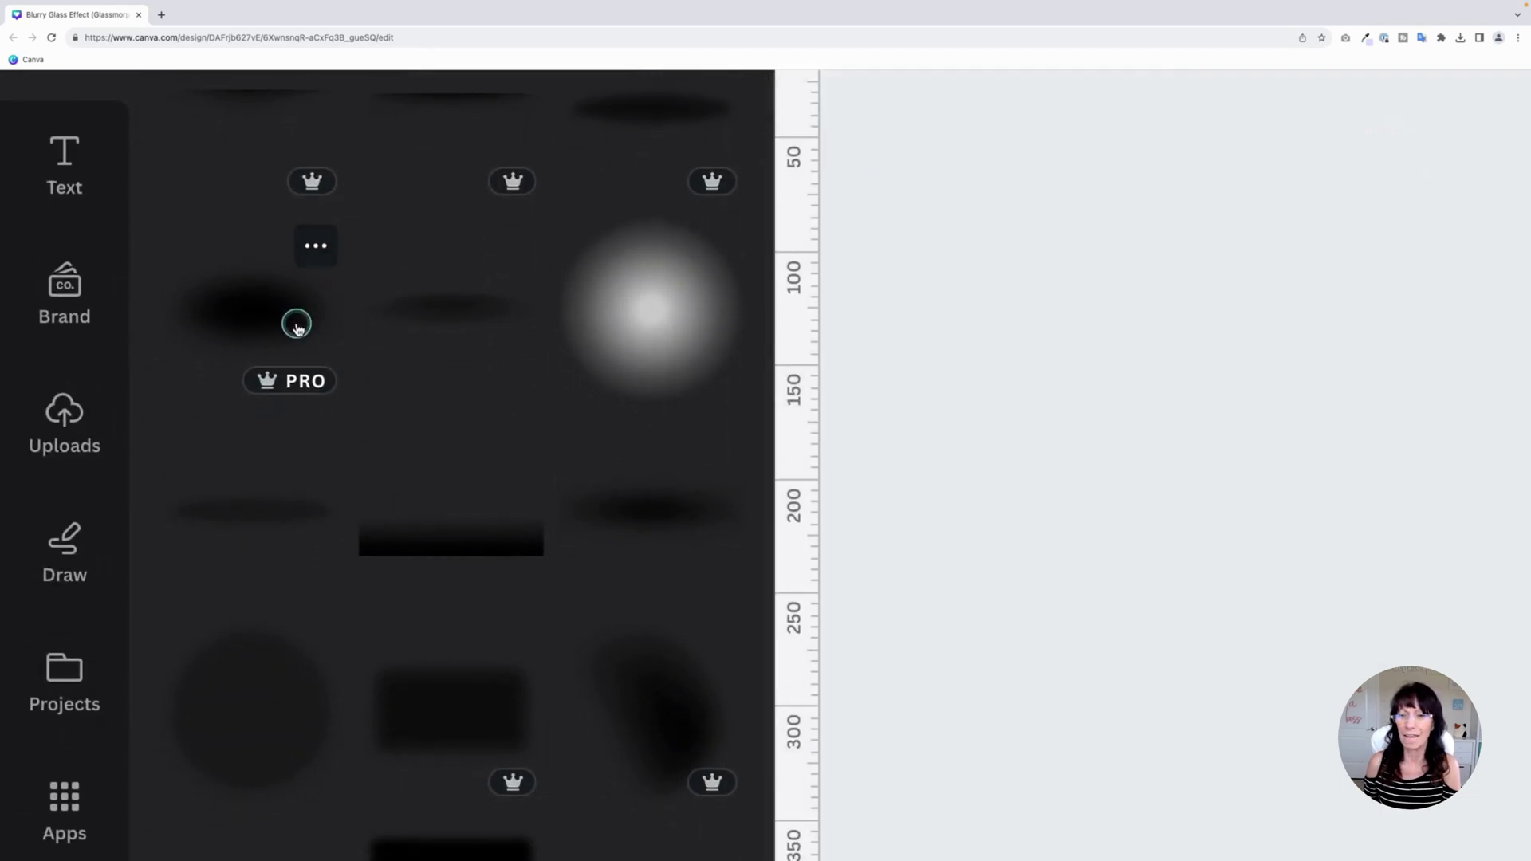
scroll(296, 327, "down", 5)
scroll(298, 330, "down", 10)
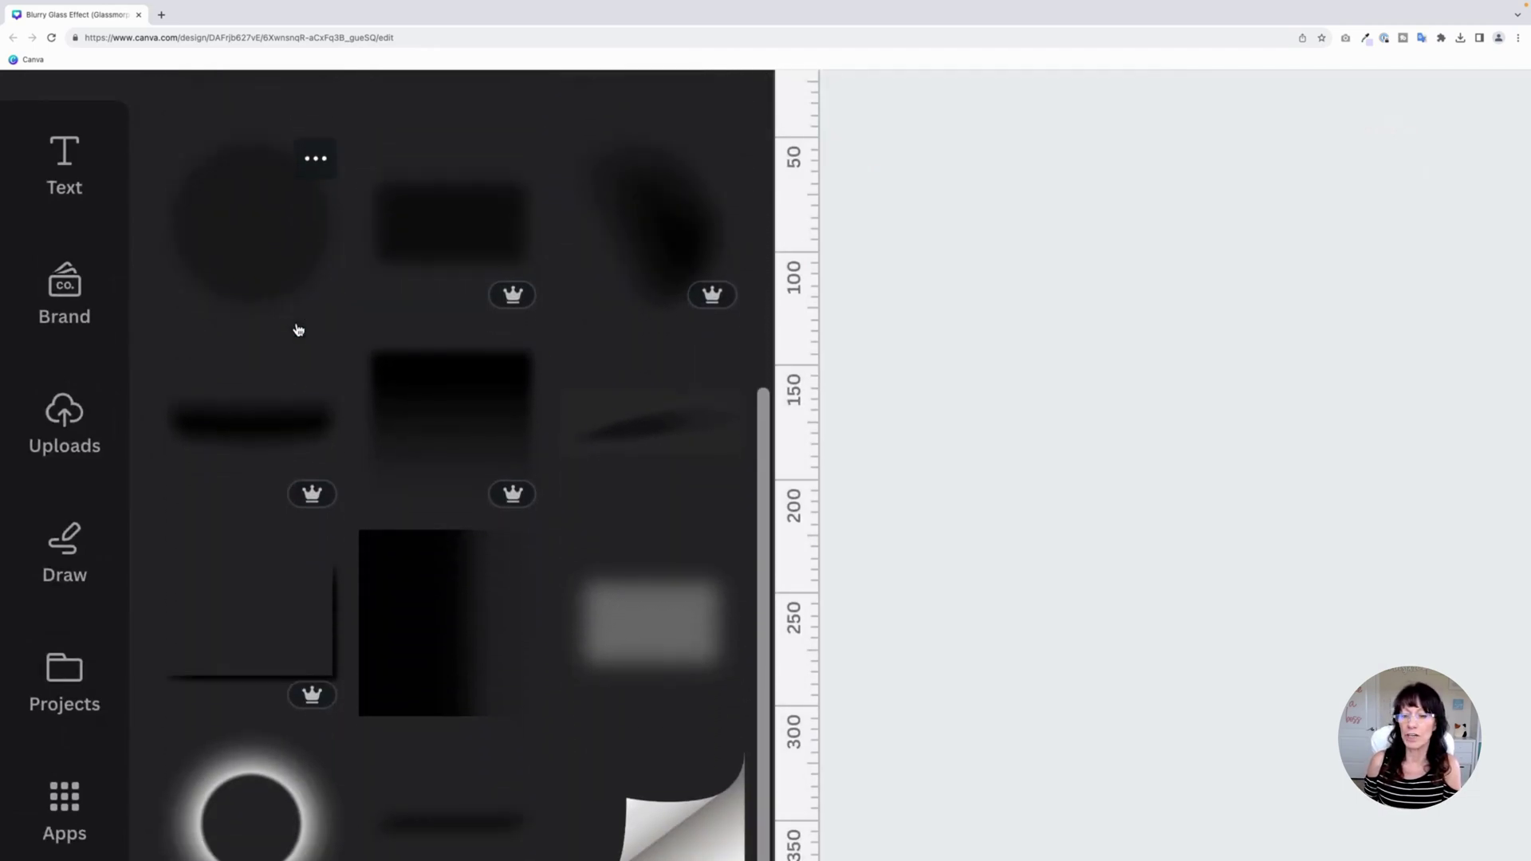
scroll(298, 329, "down", 5)
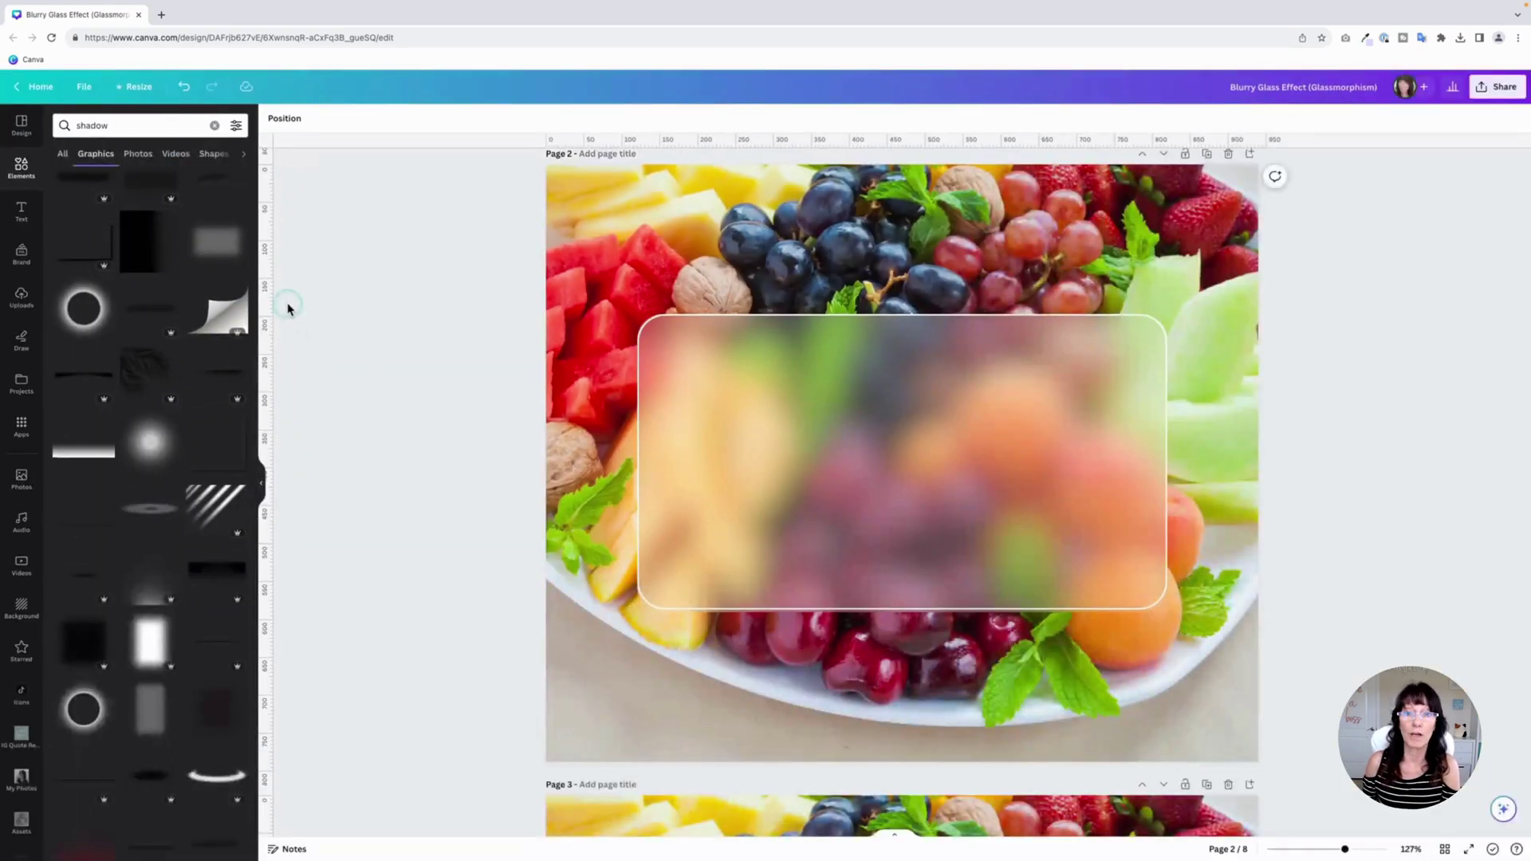
left_click(214, 125)
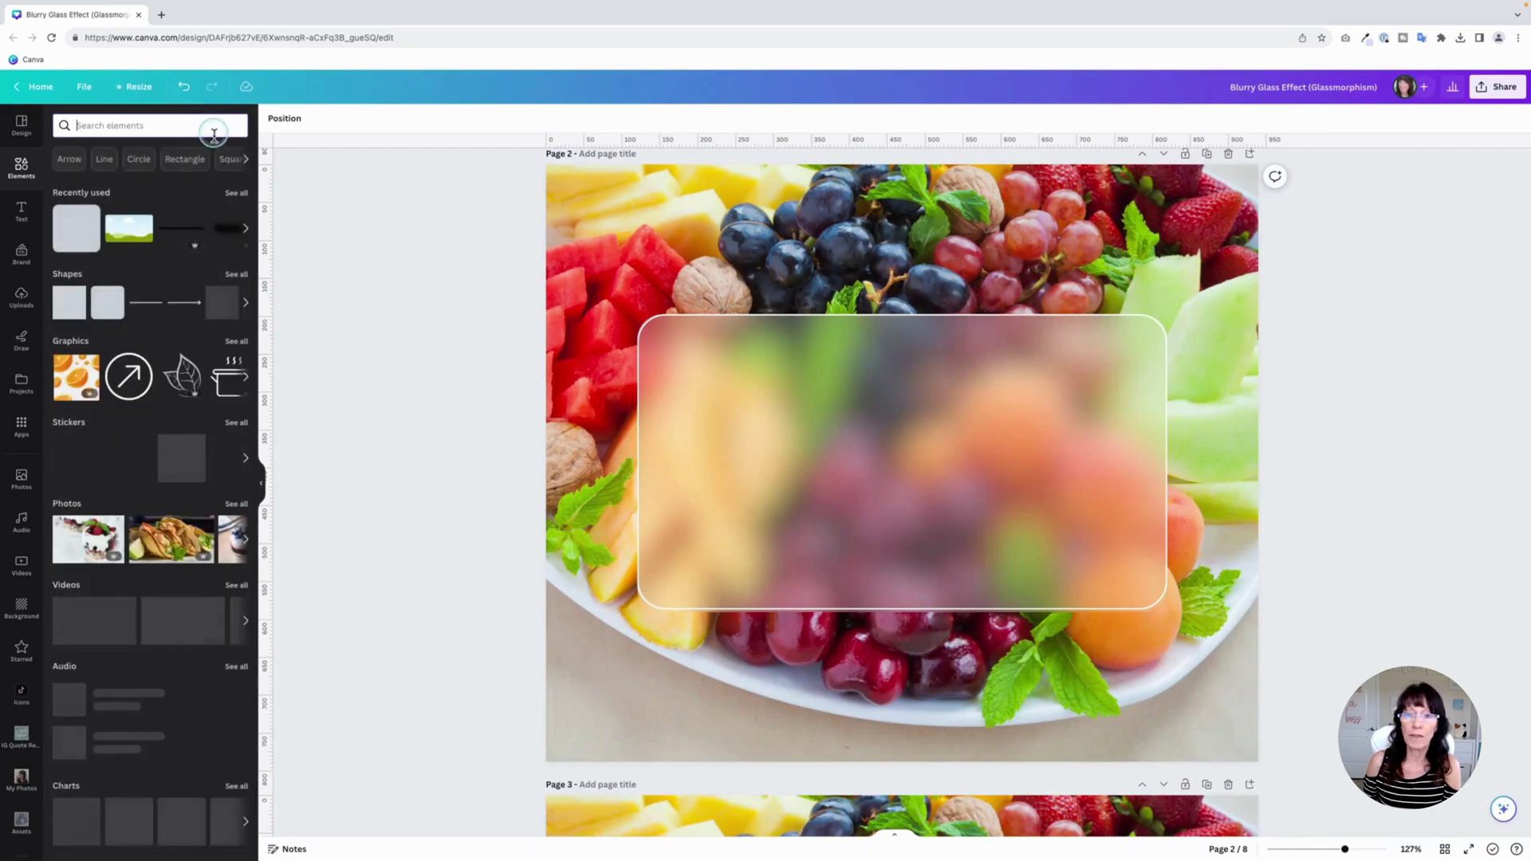
Add the blurred black shadow line and fit it centred along the panel's bottom edge.
left_click(176, 236)
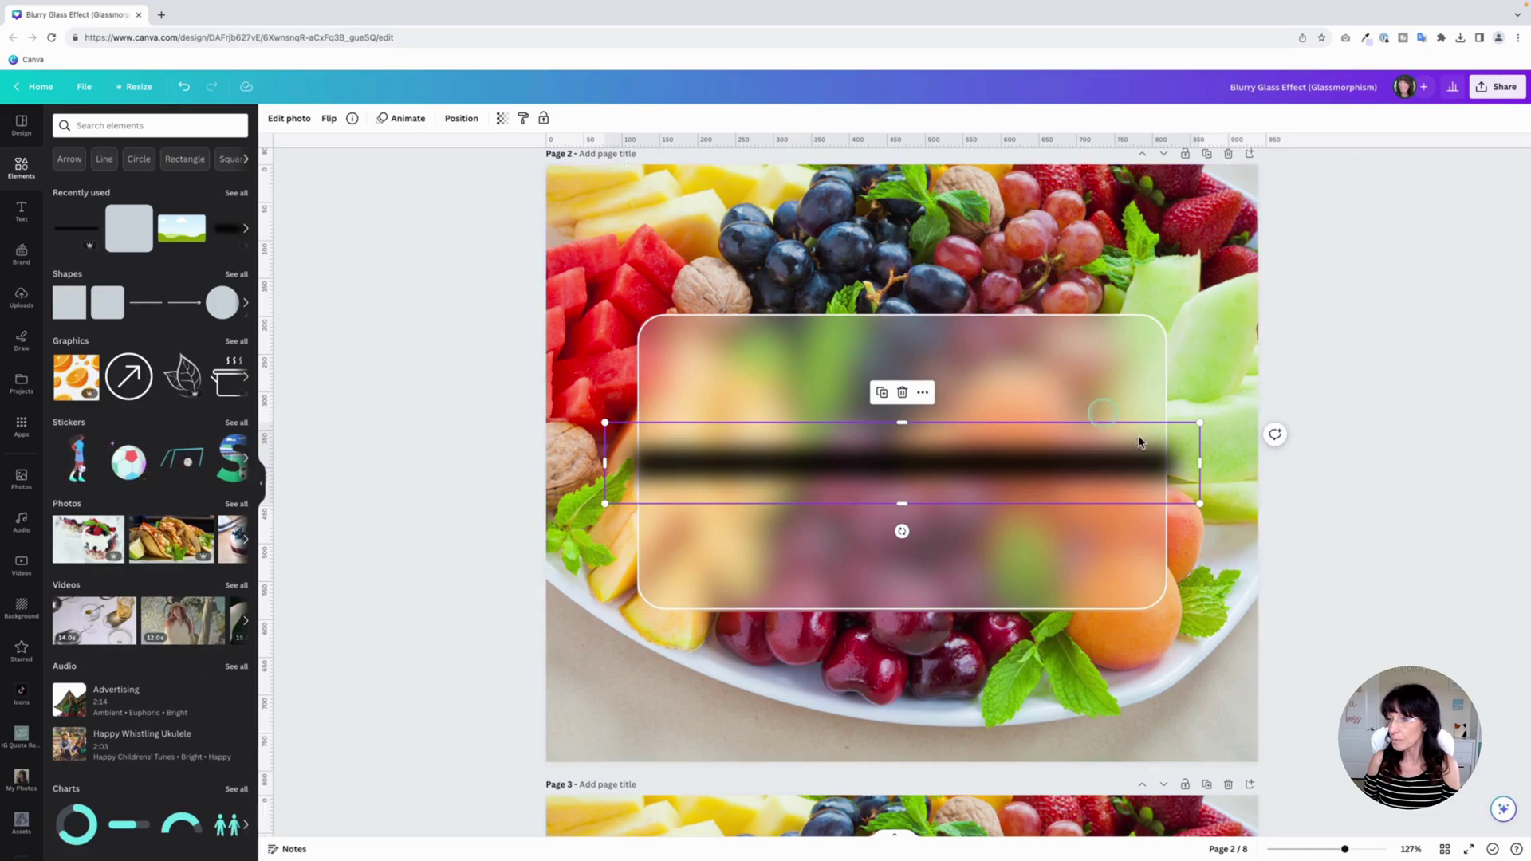
left_click_drag(1200, 503, 1188, 500)
left_click_drag(603, 502, 614, 501)
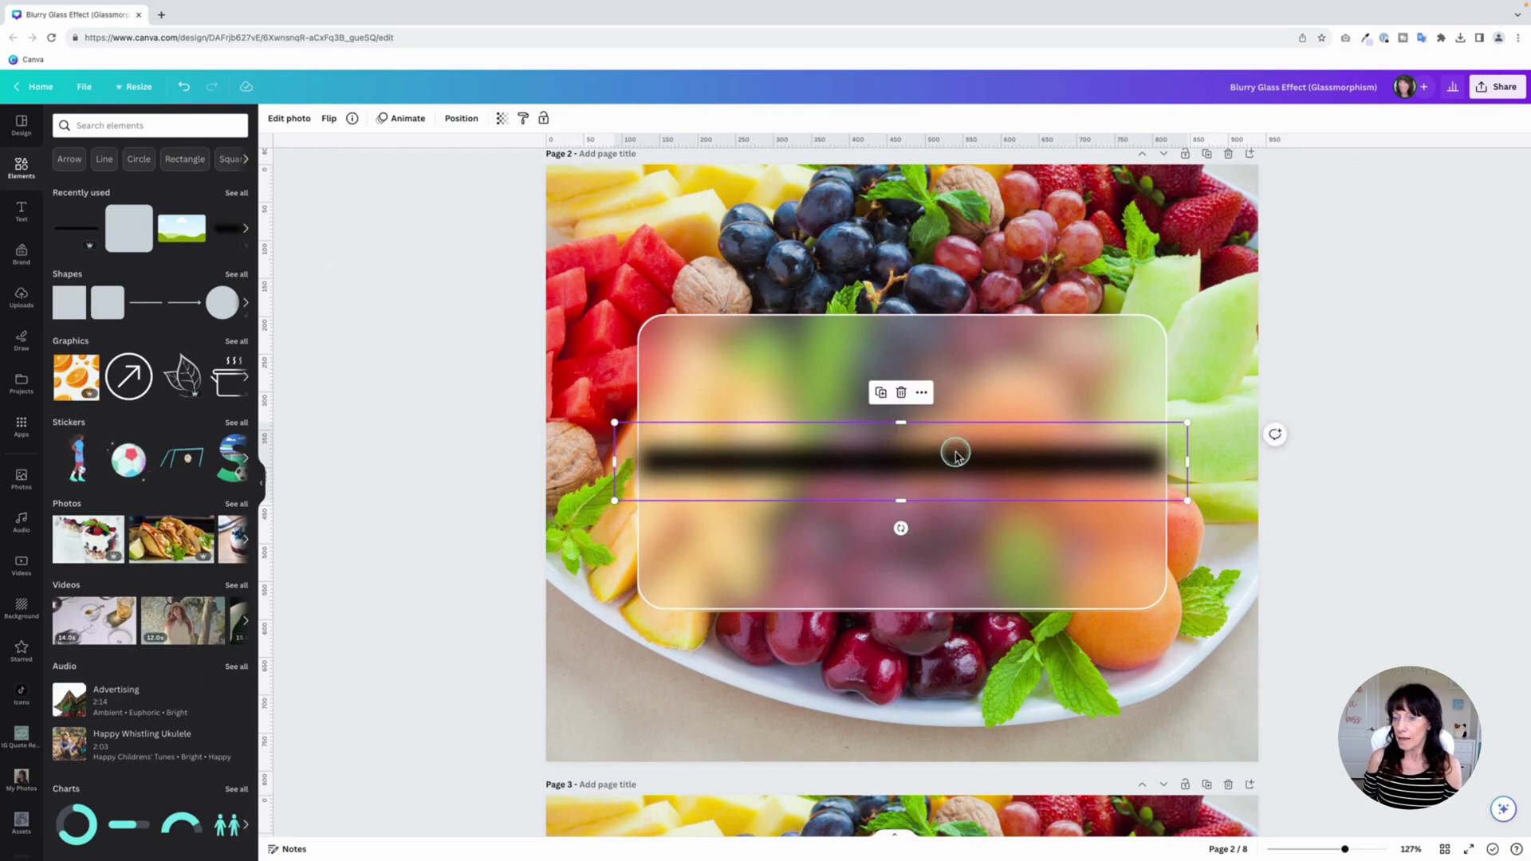
left_click_drag(956, 459, 956, 597)
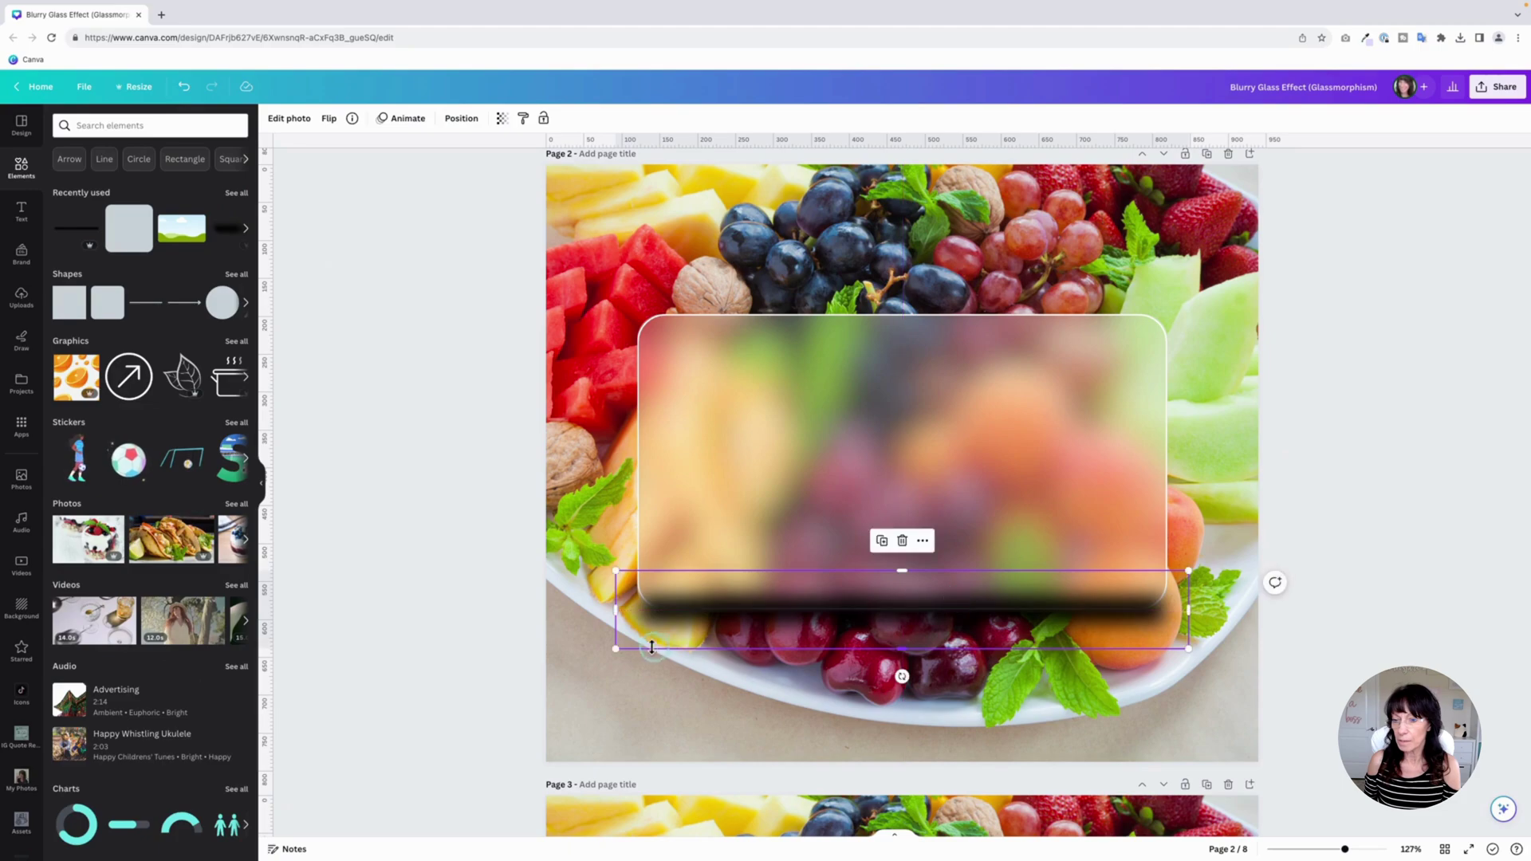
left_click_drag(616, 648, 629, 647)
left_click_drag(997, 604, 991, 604)
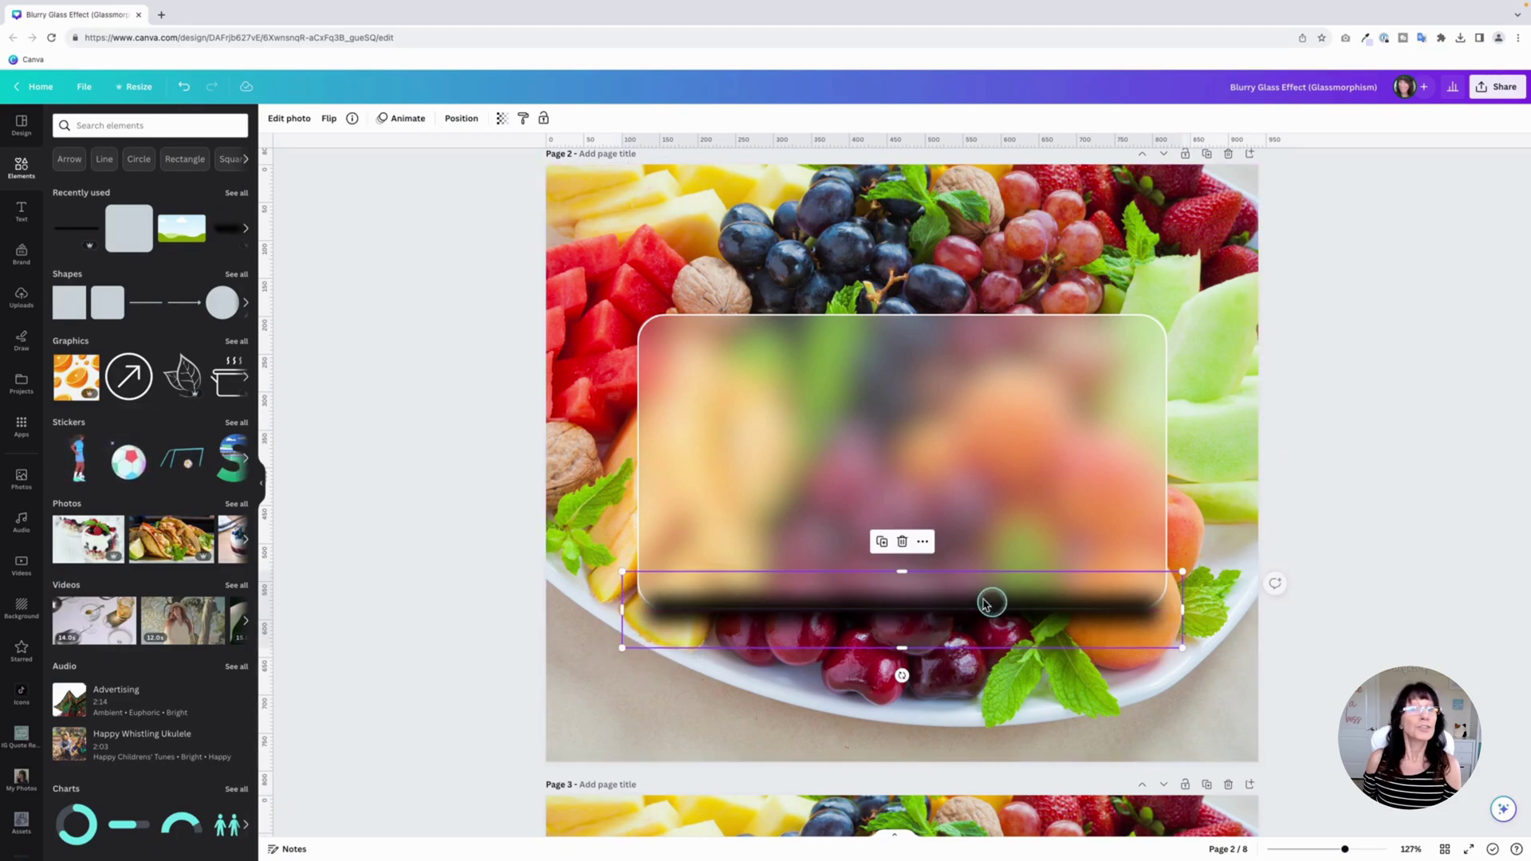
Layer the shadow behind the glass panel at transparency 77, stretched and centred beneath it.
left_click(461, 118)
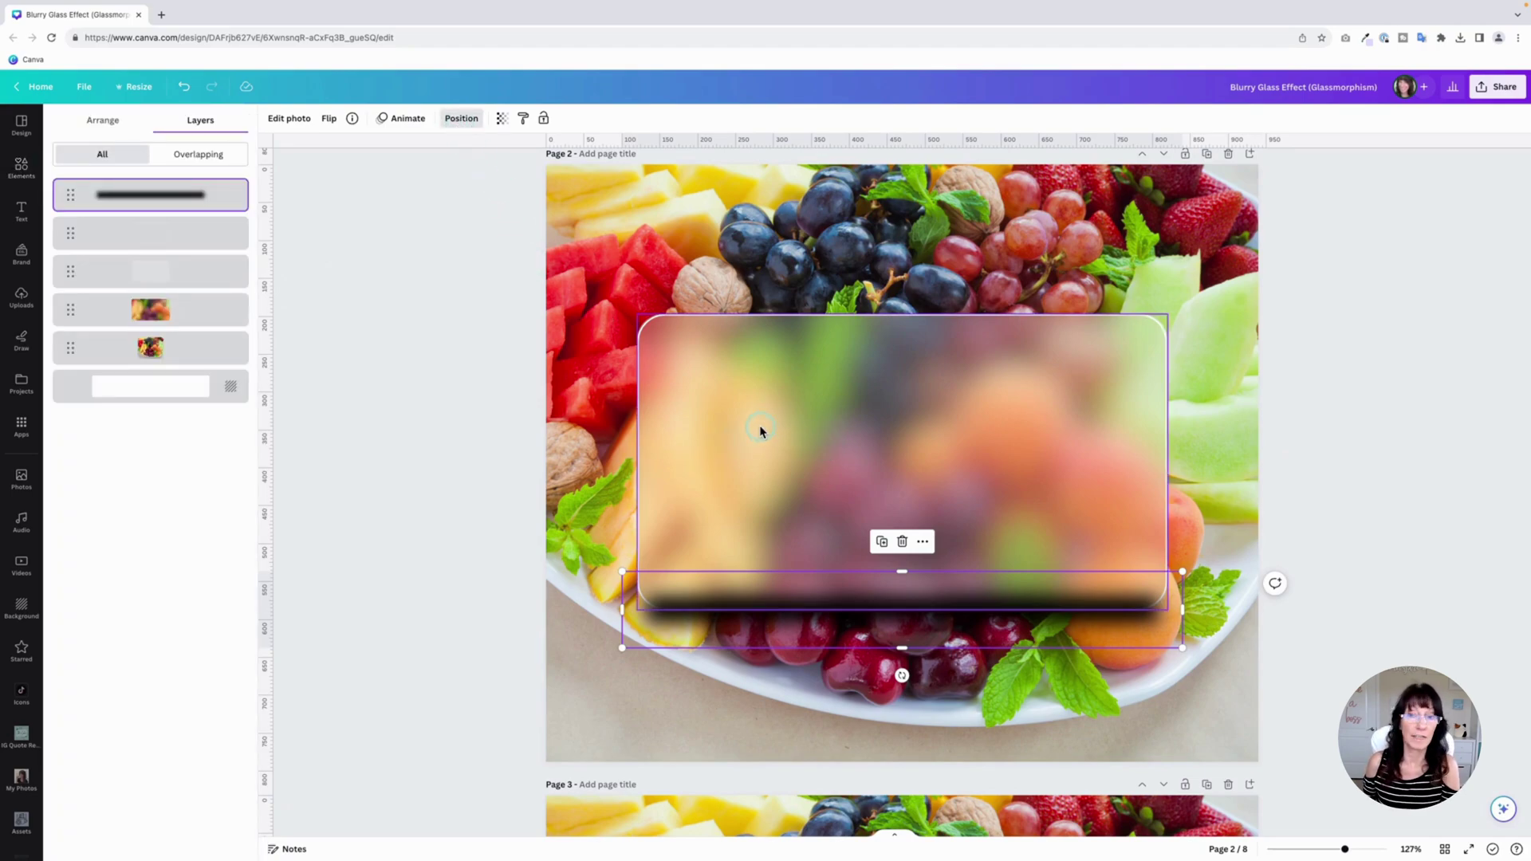
left_click_drag(66, 195, 72, 323)
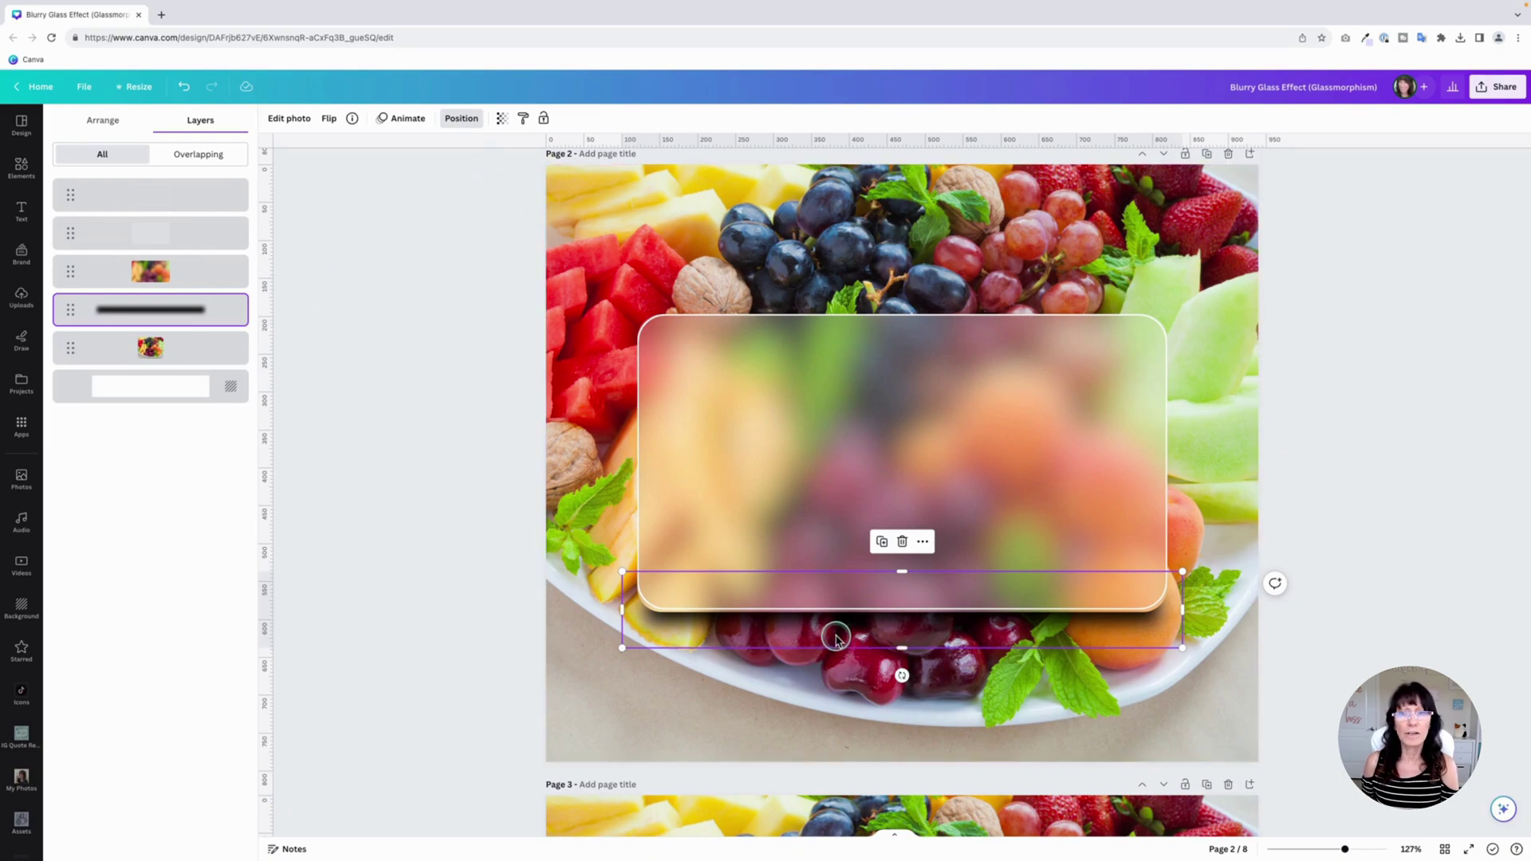
left_click(499, 118)
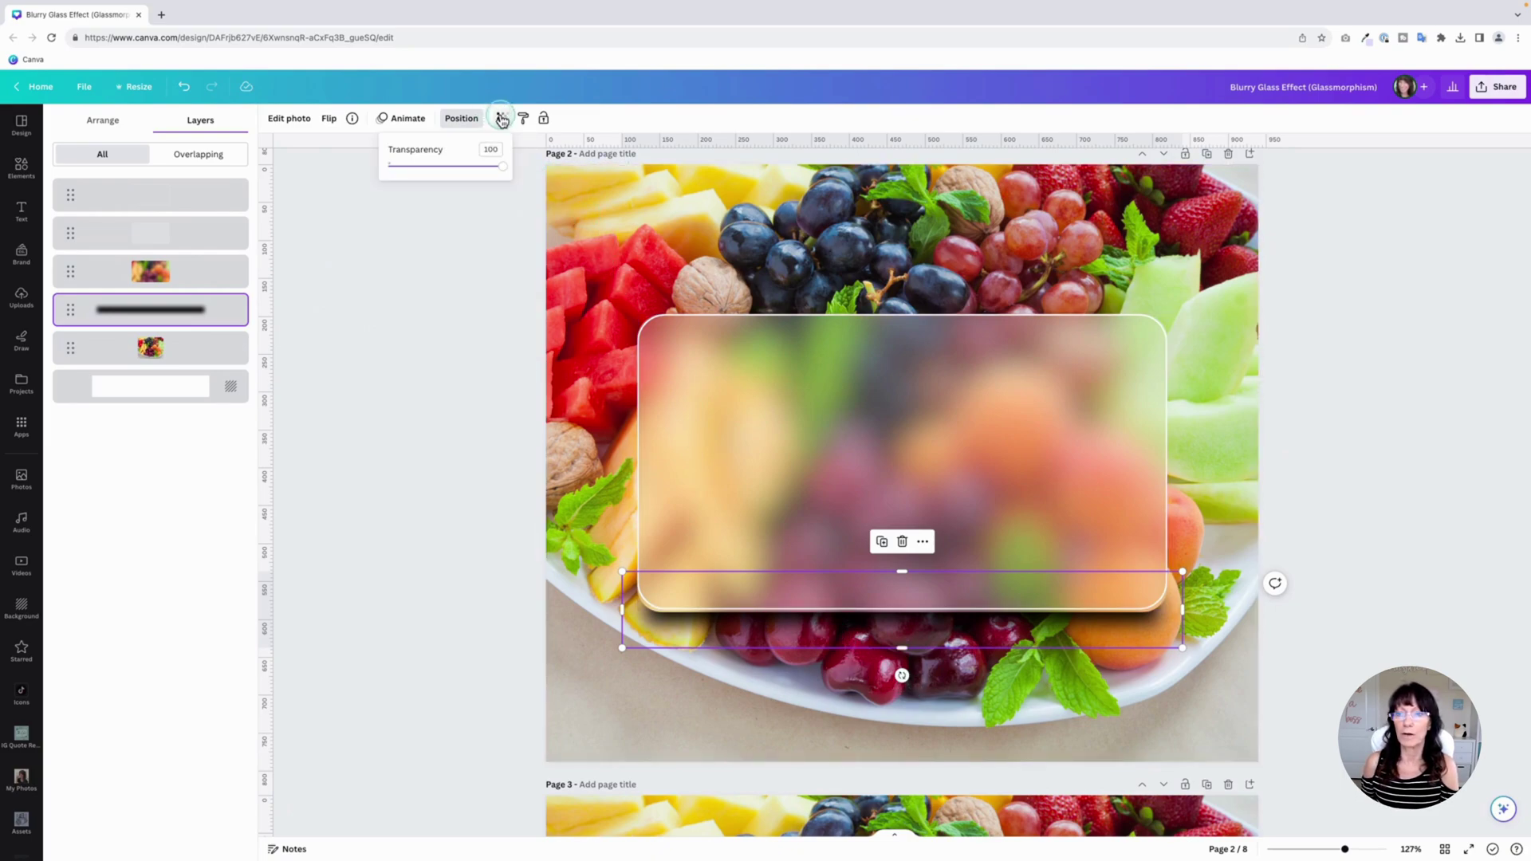
left_click_drag(503, 172, 476, 167)
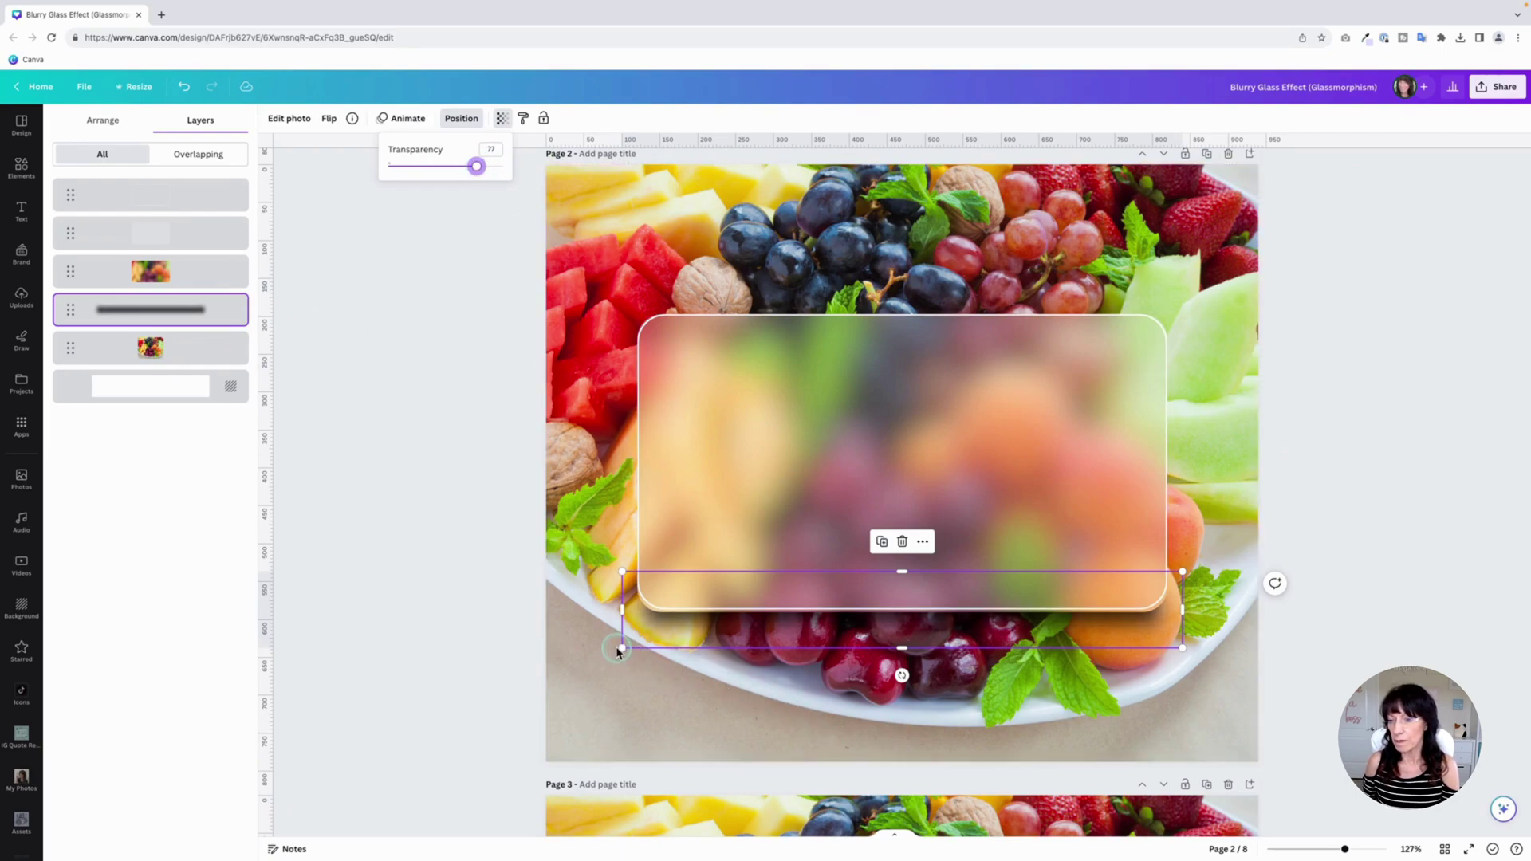
left_click_drag(621, 648, 636, 646)
left_click_drag(974, 629, 971, 627)
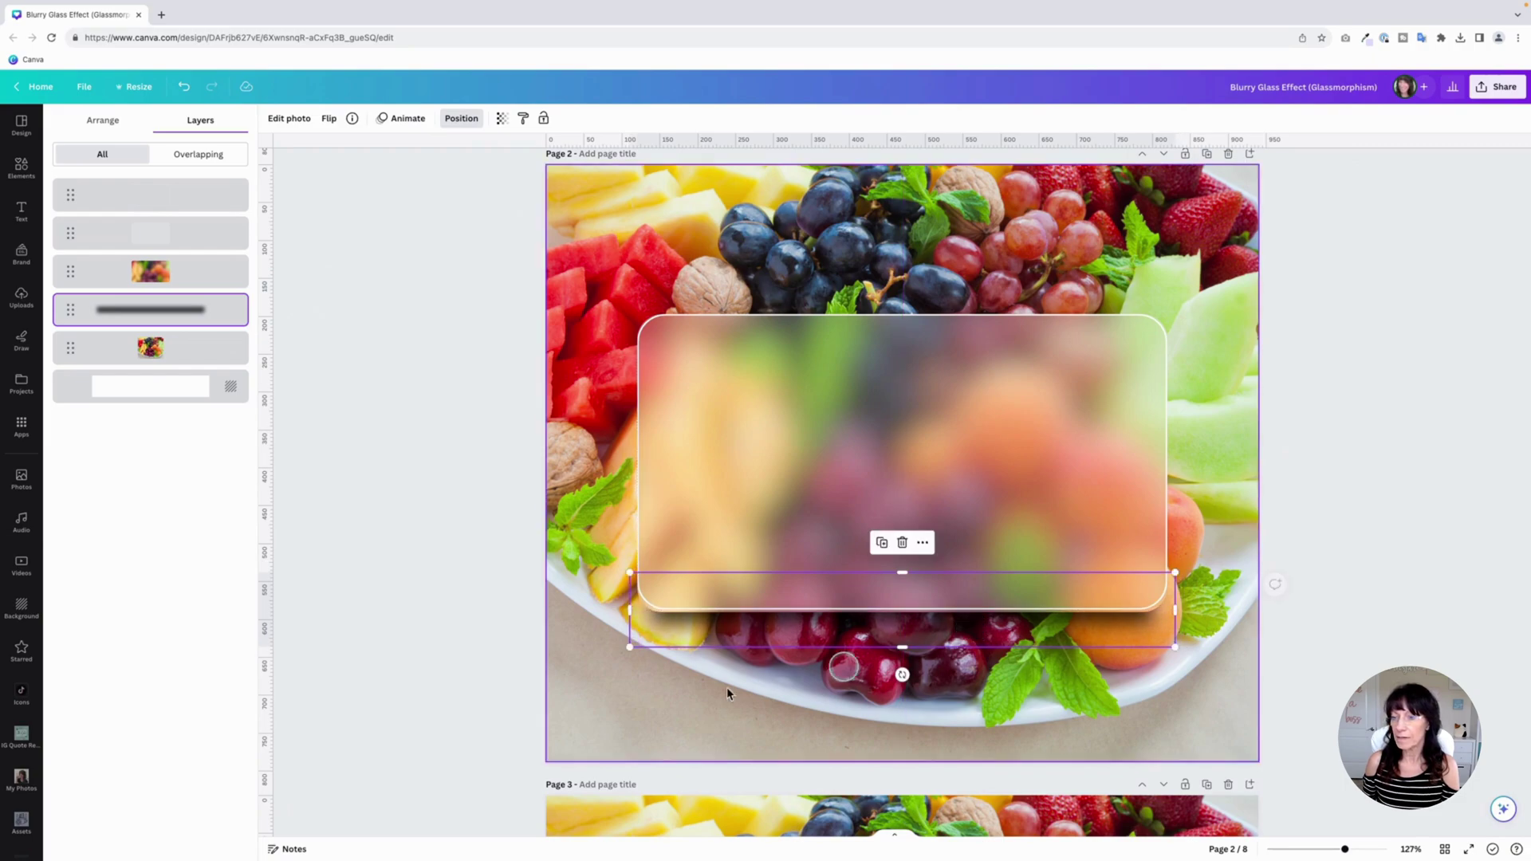
left_click(451, 682)
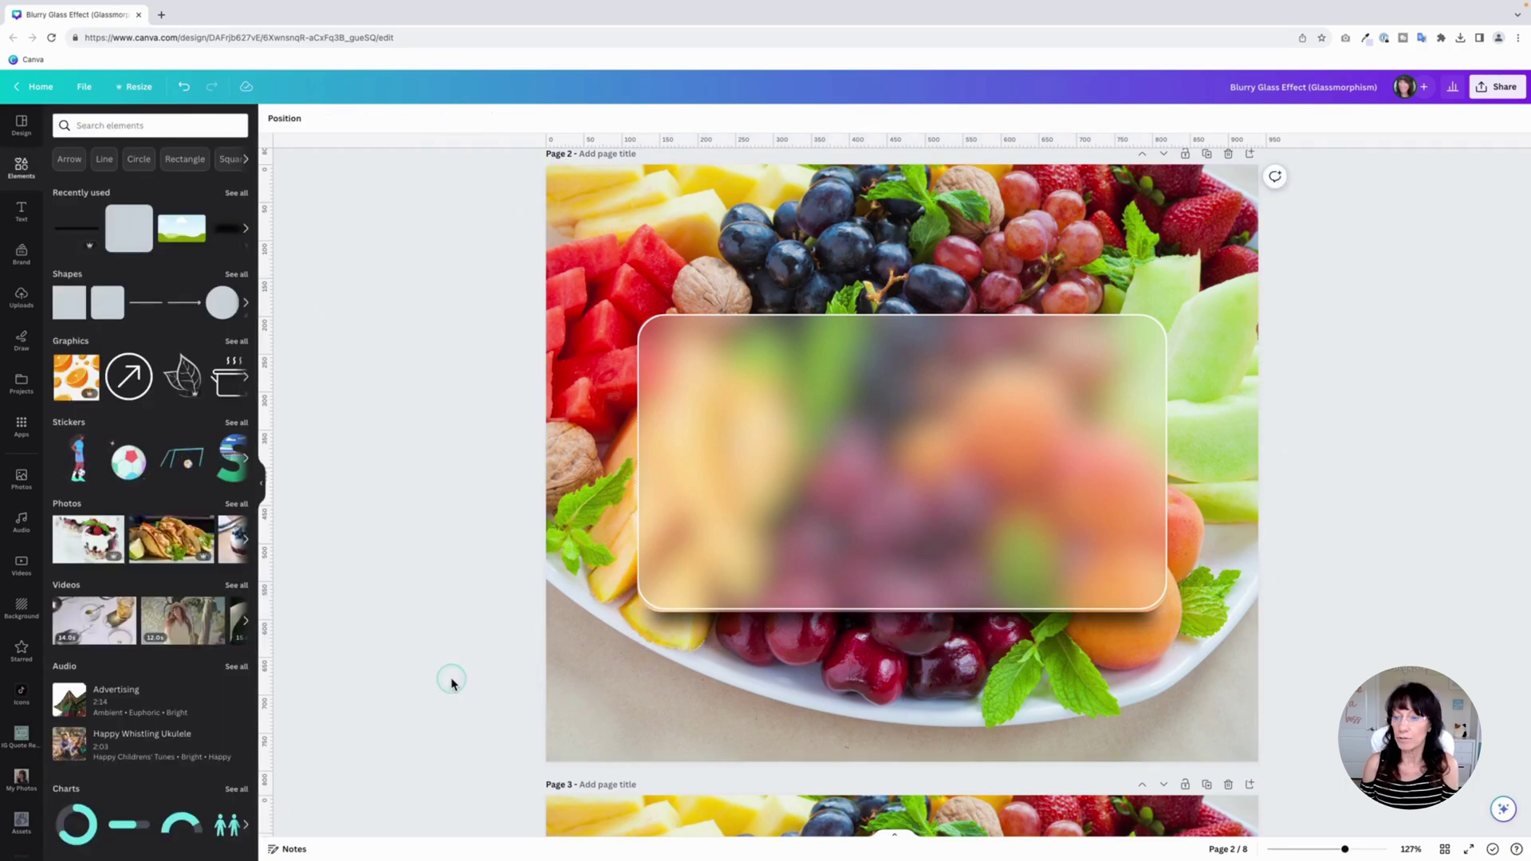
left_click(929, 504)
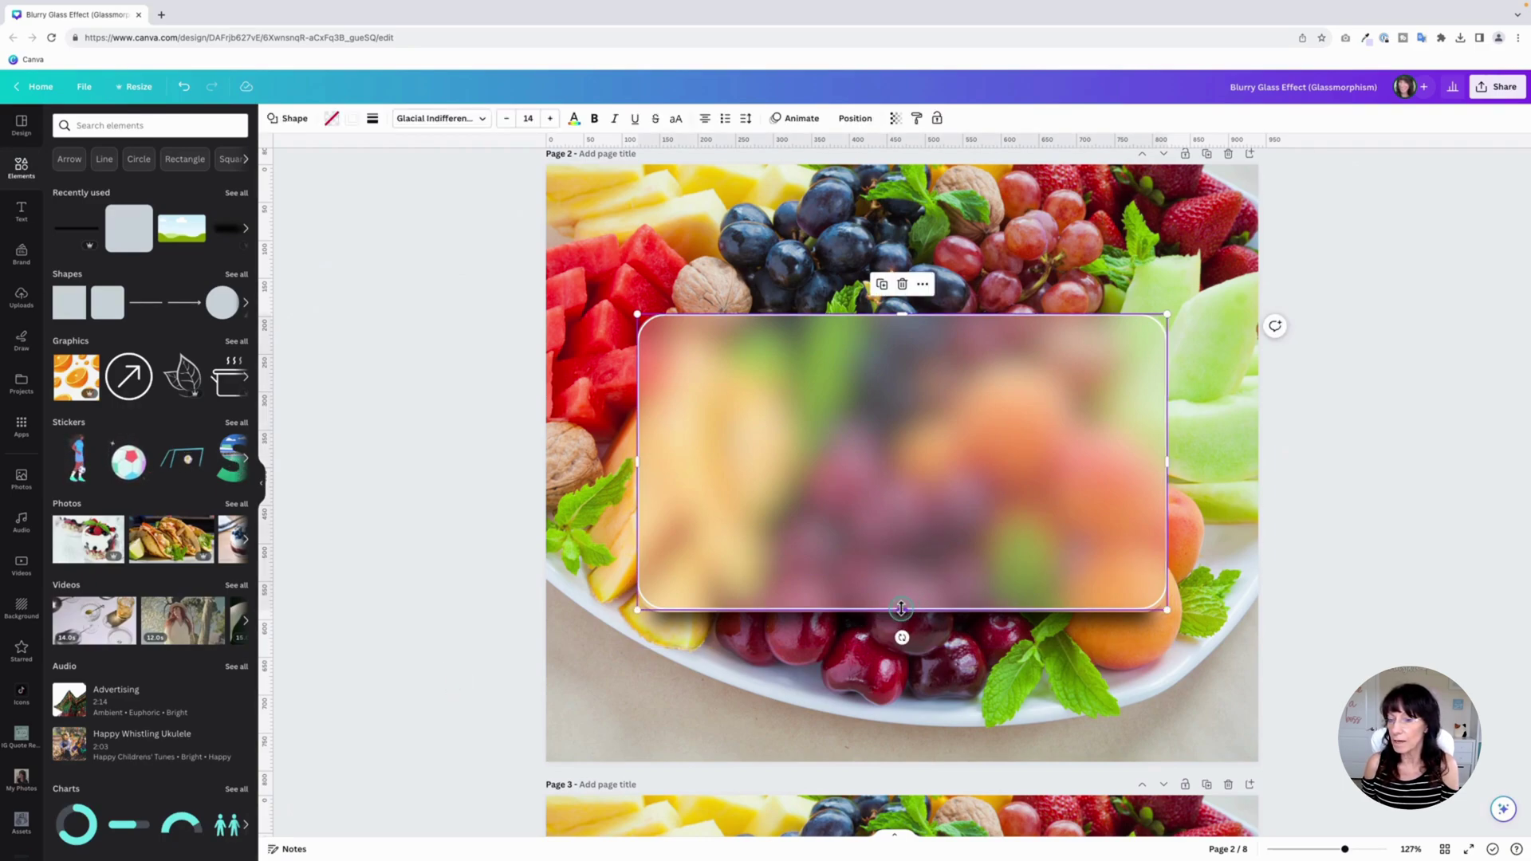
left_click_drag(901, 608, 901, 611)
left_click(423, 534)
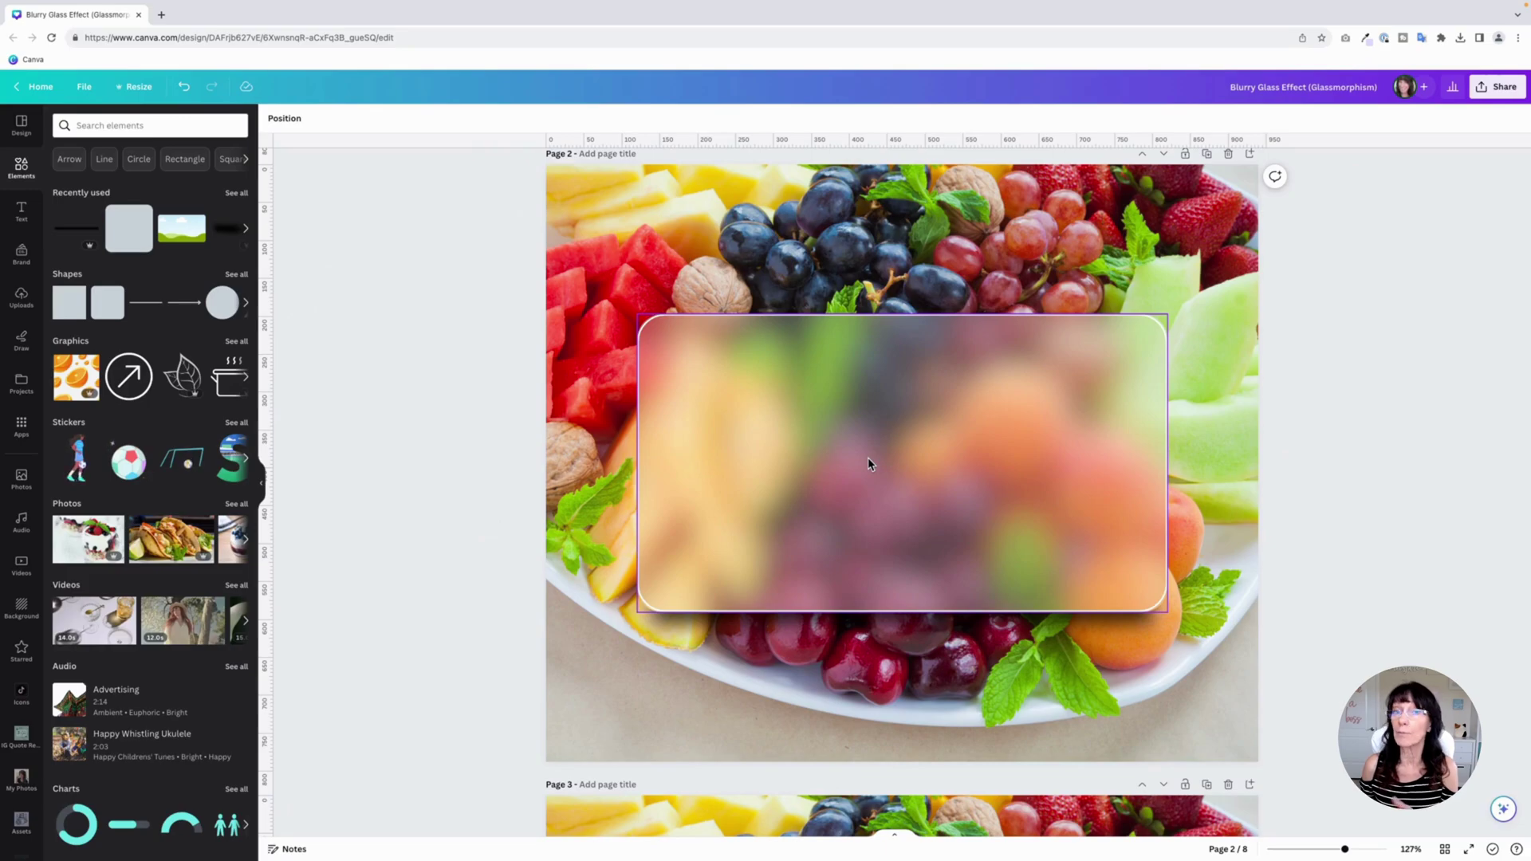
Delete the fruit background photo from page 3.
left_click(489, 501)
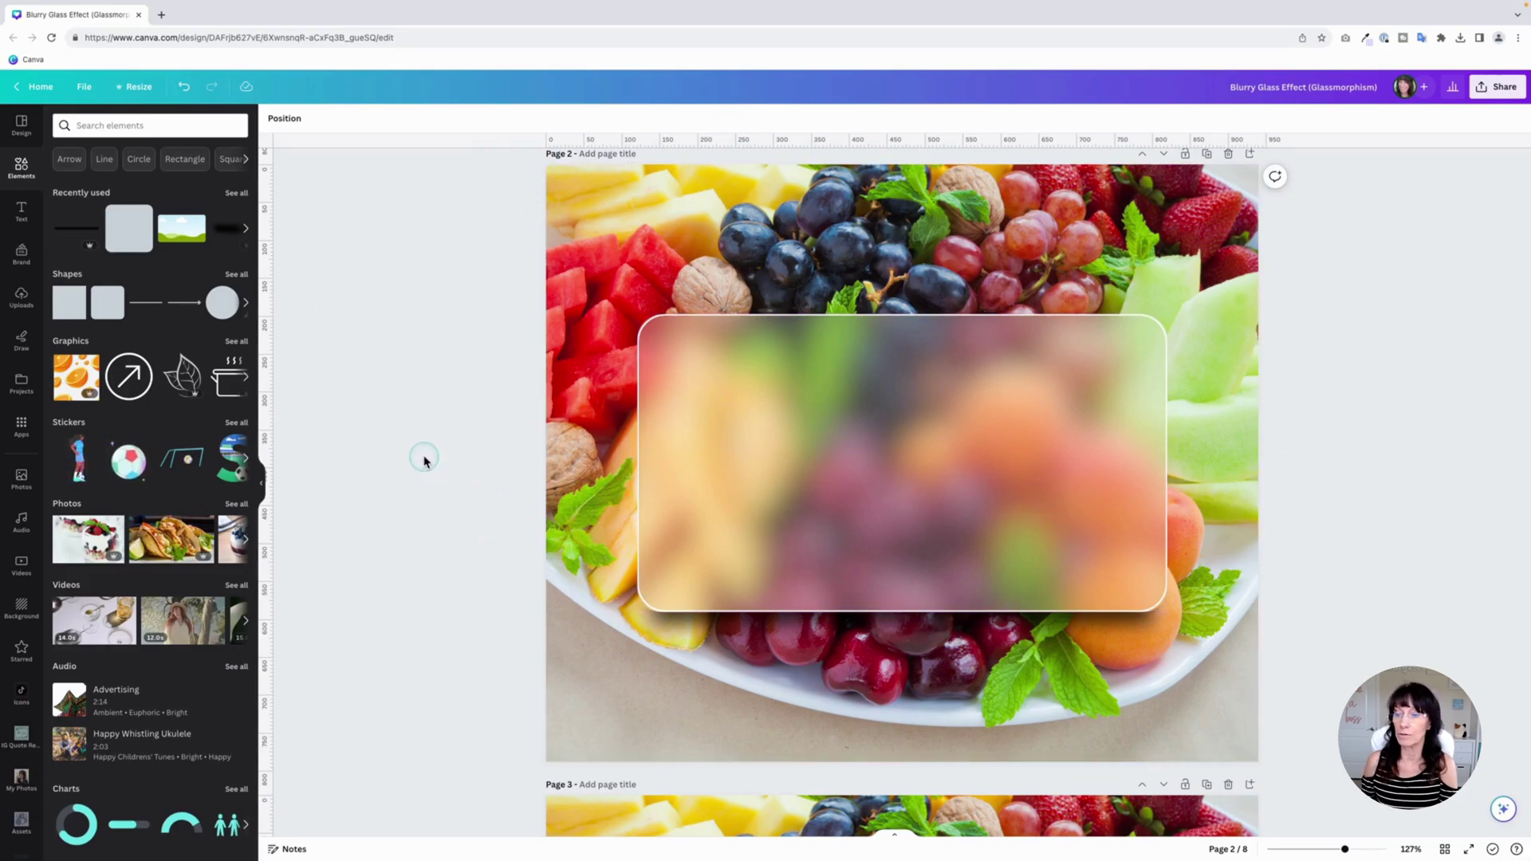
scroll(424, 460, "down", 8)
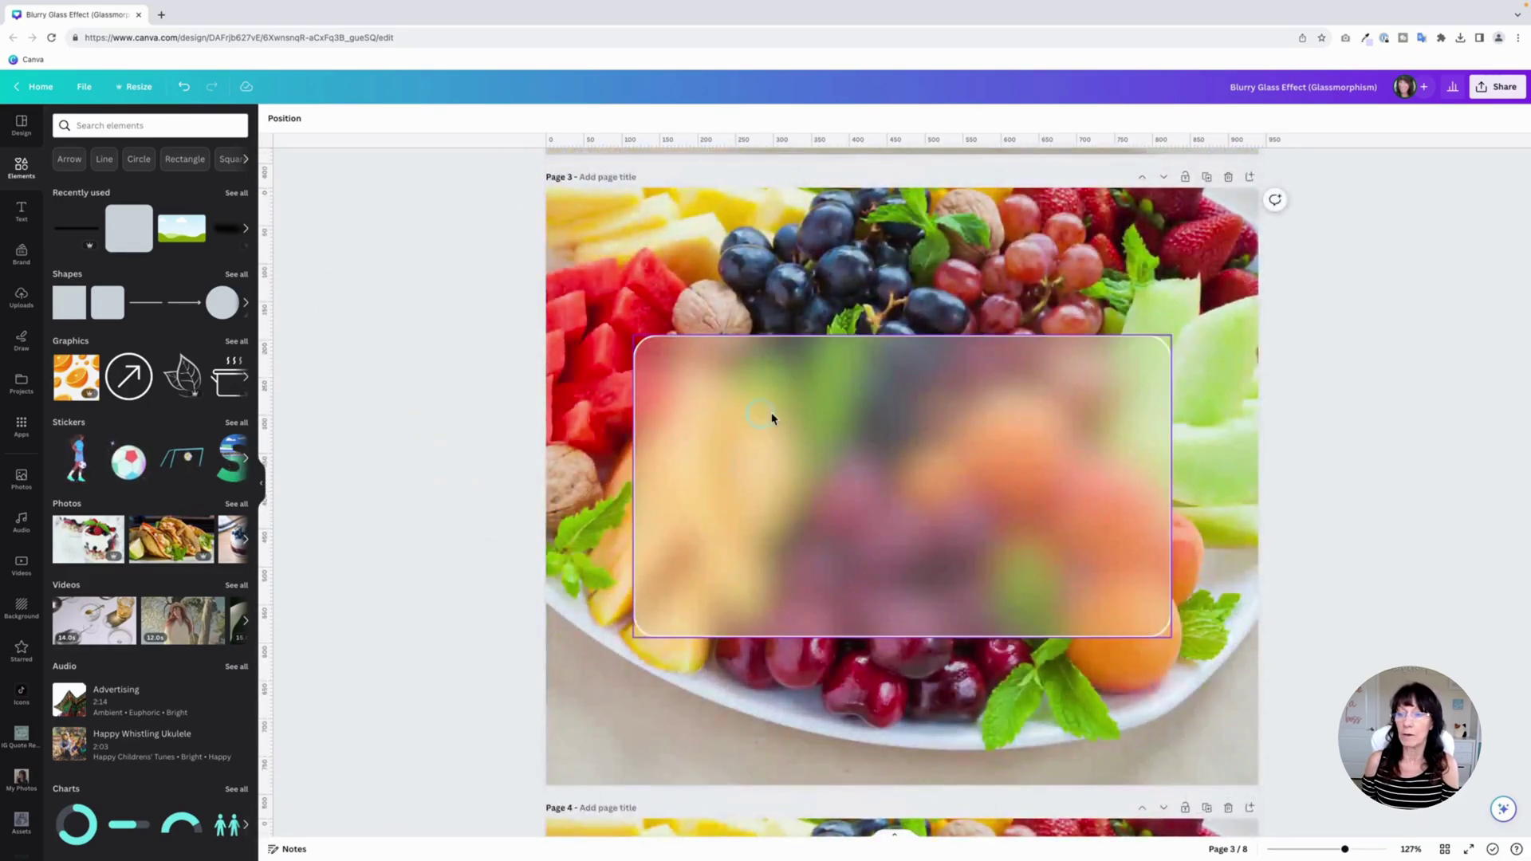
left_click(665, 253)
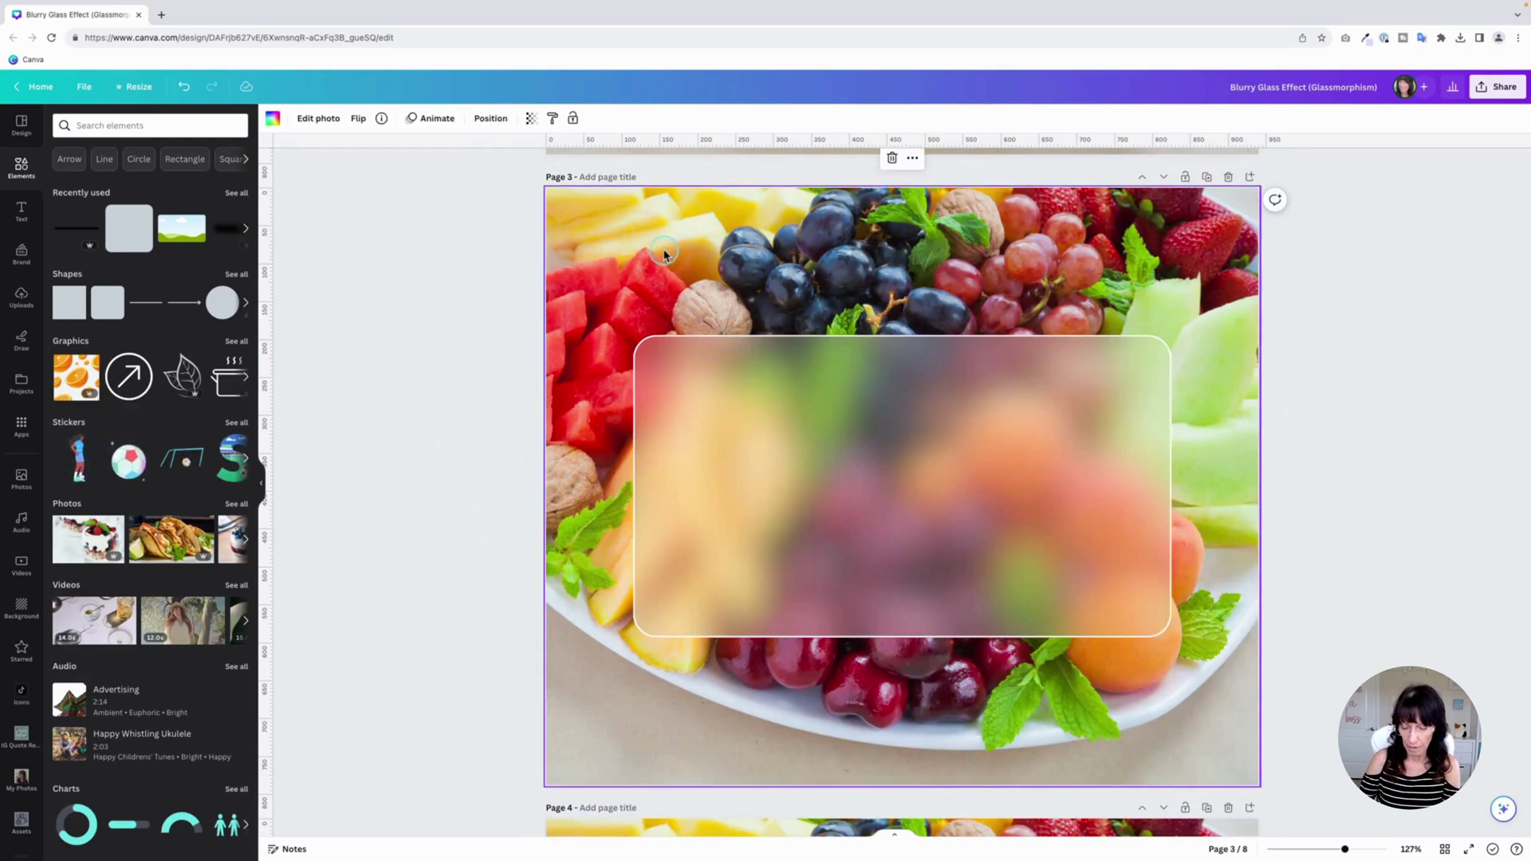
key("Delete")
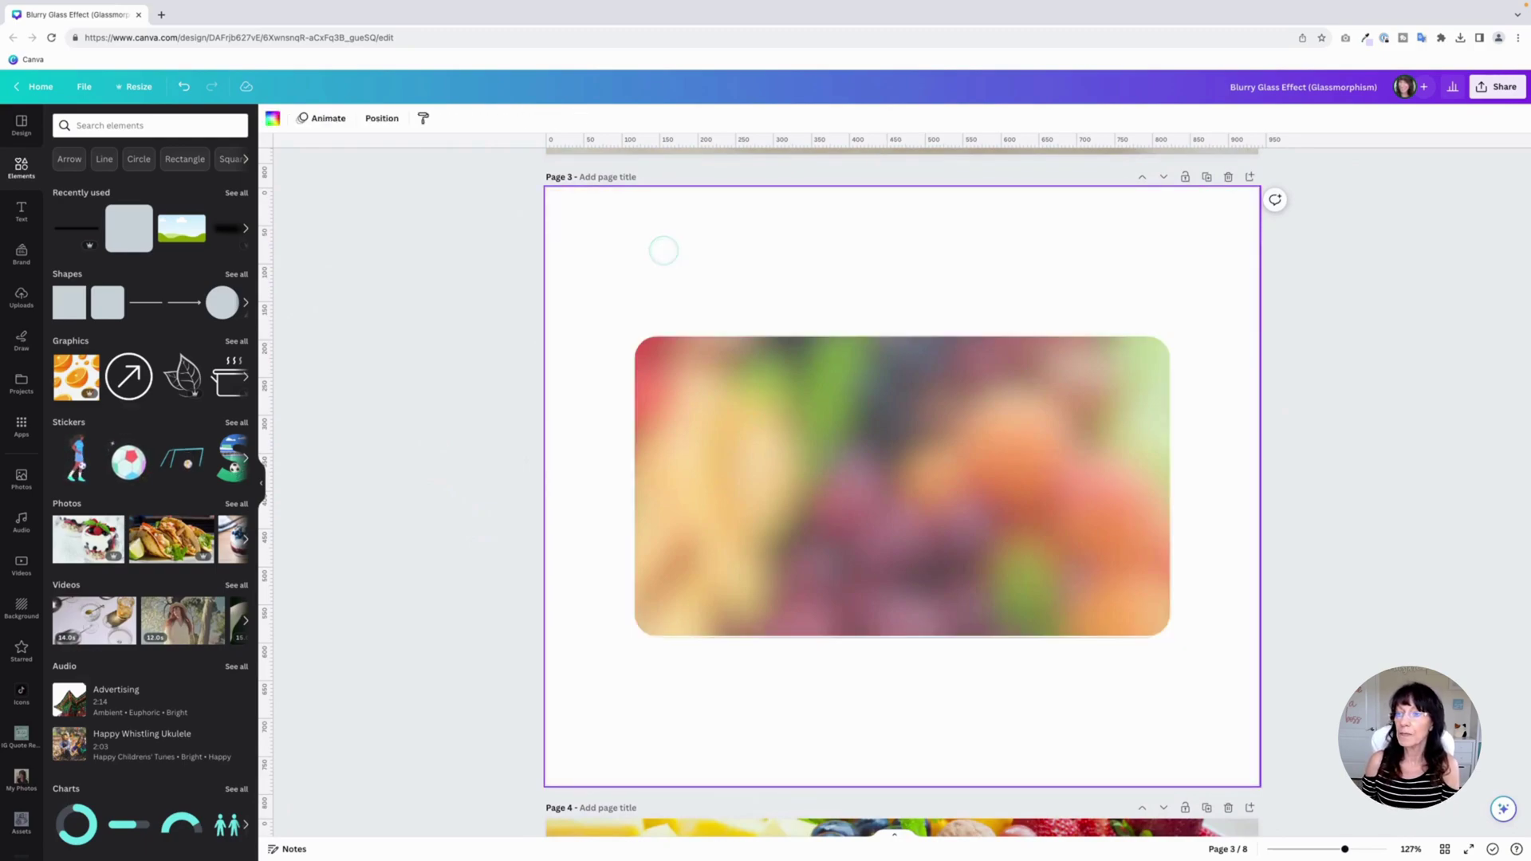
Bring up the download options from the Share panel.
left_click(947, 404)
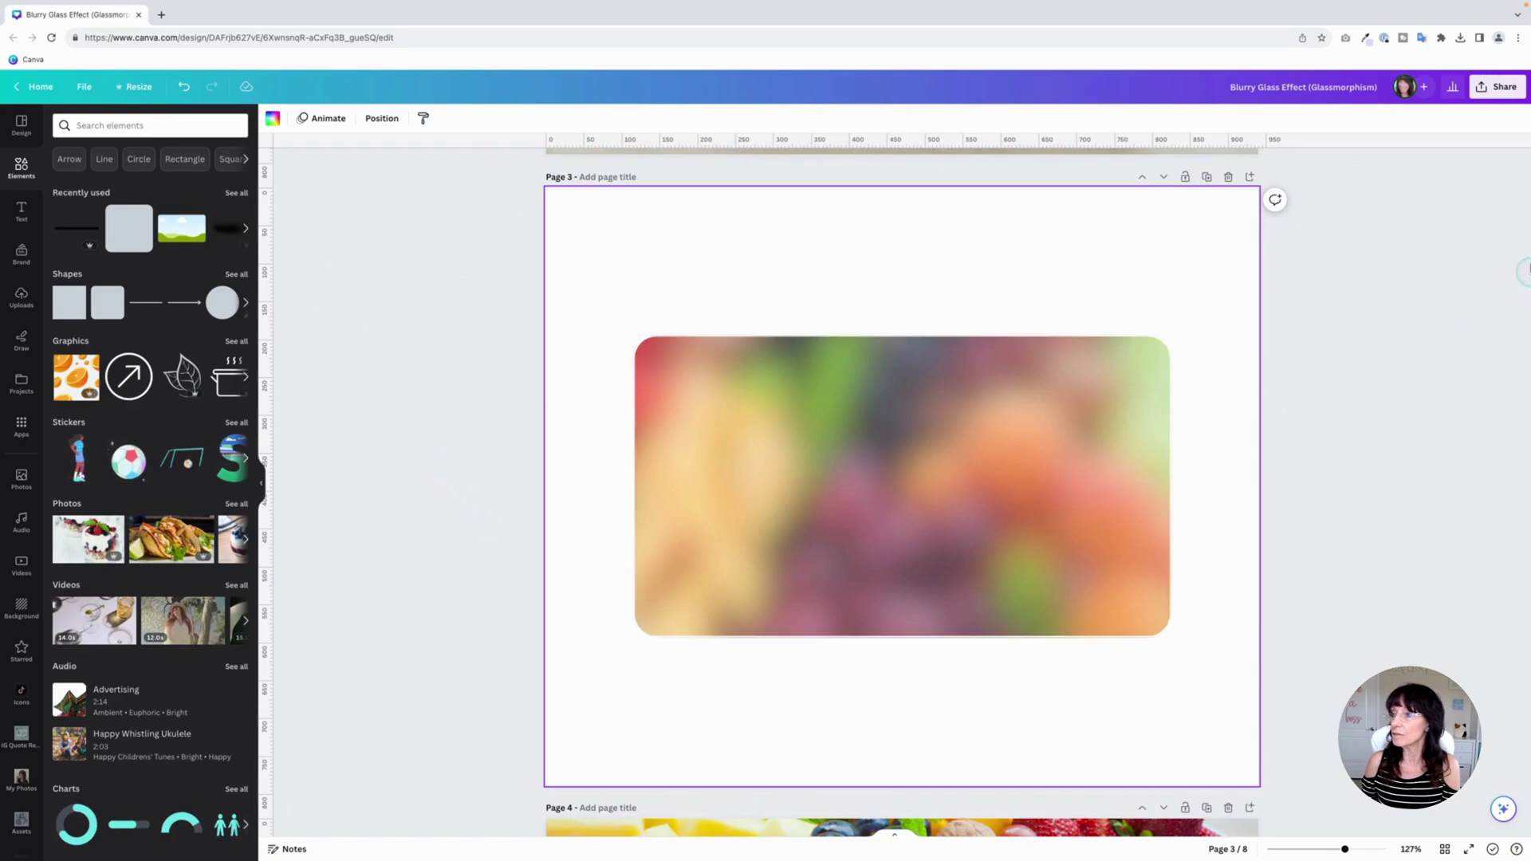
left_click(1498, 86)
left_click(1386, 389)
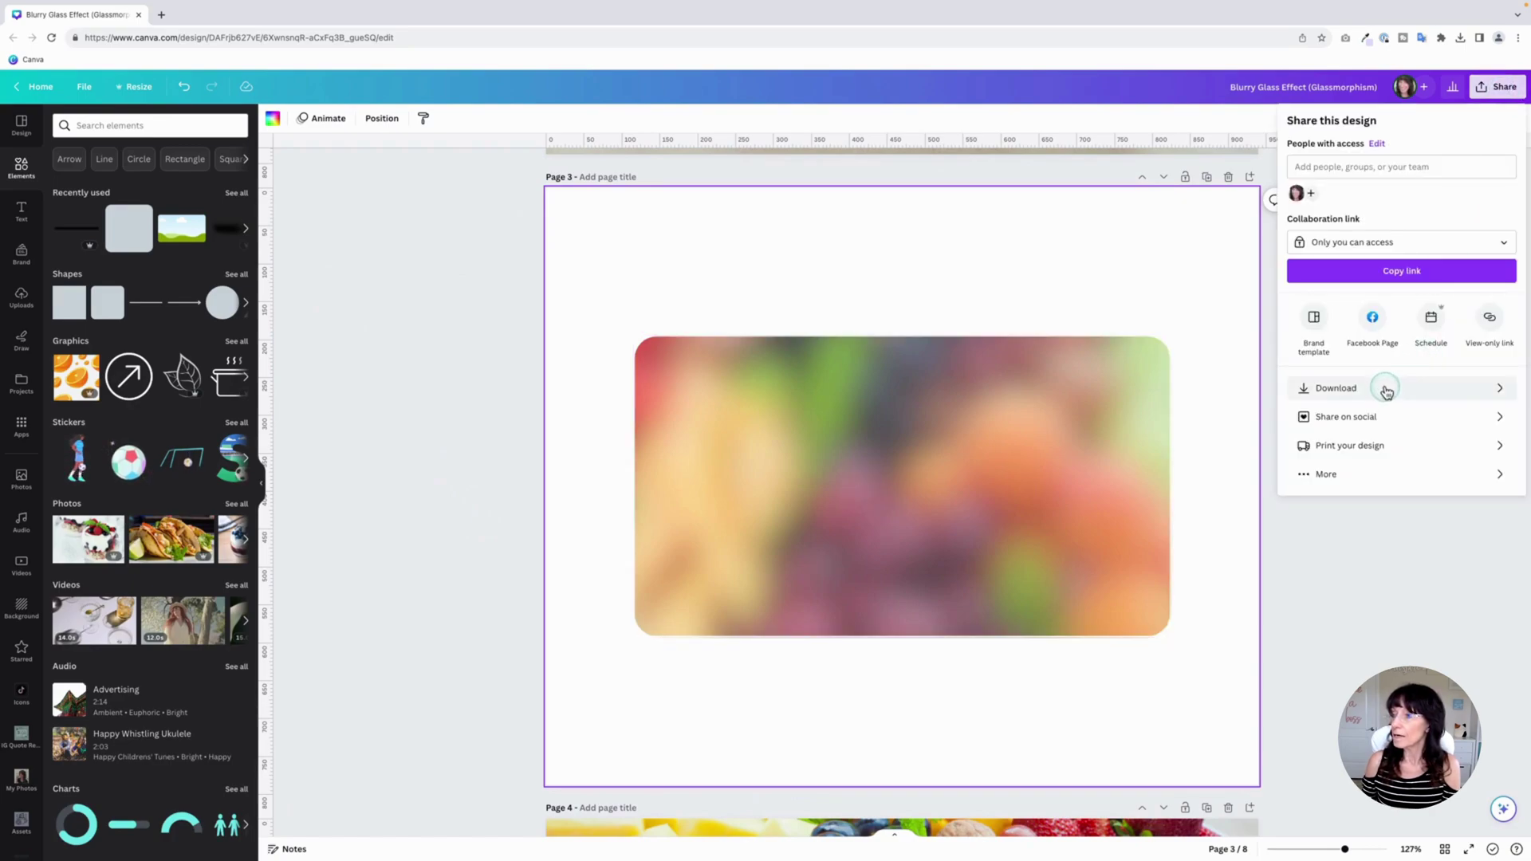
Download the design as a PNG with a transparent background.
left_click(1412, 176)
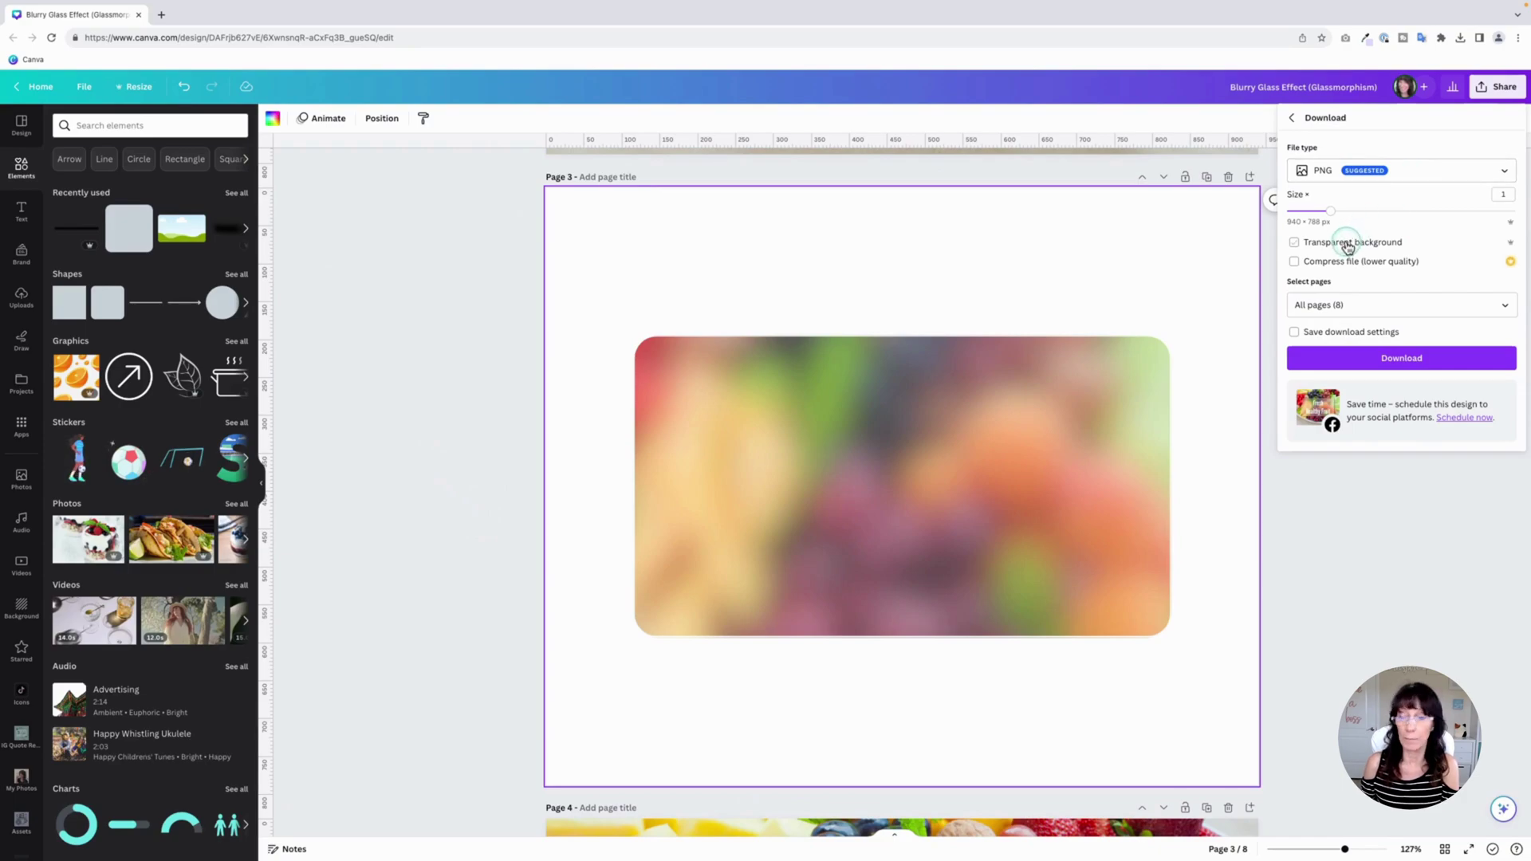
left_click(1348, 245)
left_click(1317, 359)
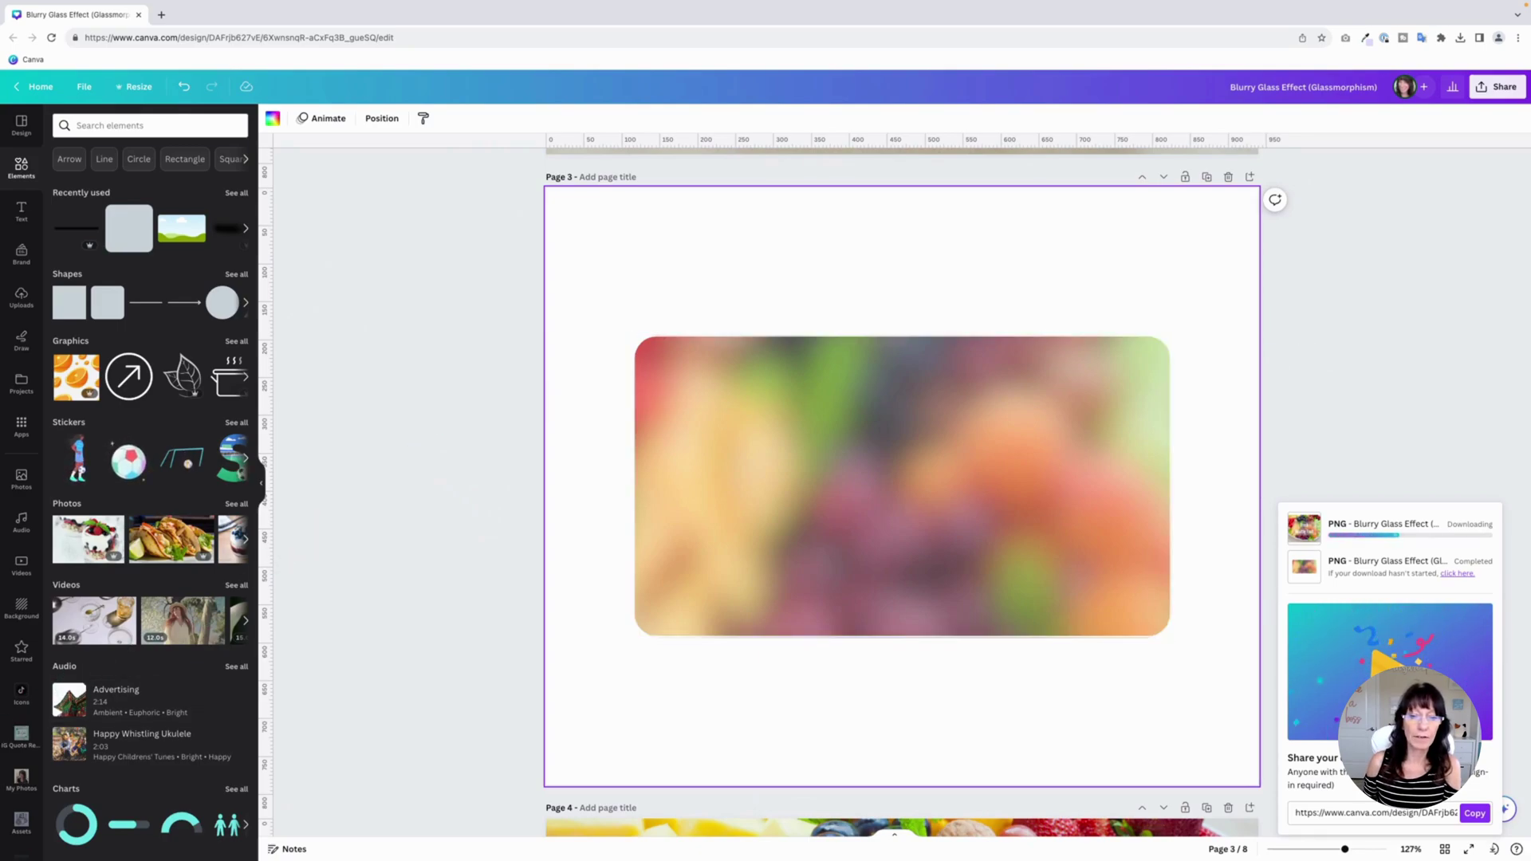
Drag the downloaded blurred-panel PNG into Canva's Uploads panel.
left_click_drag(234, 467, 146, 254)
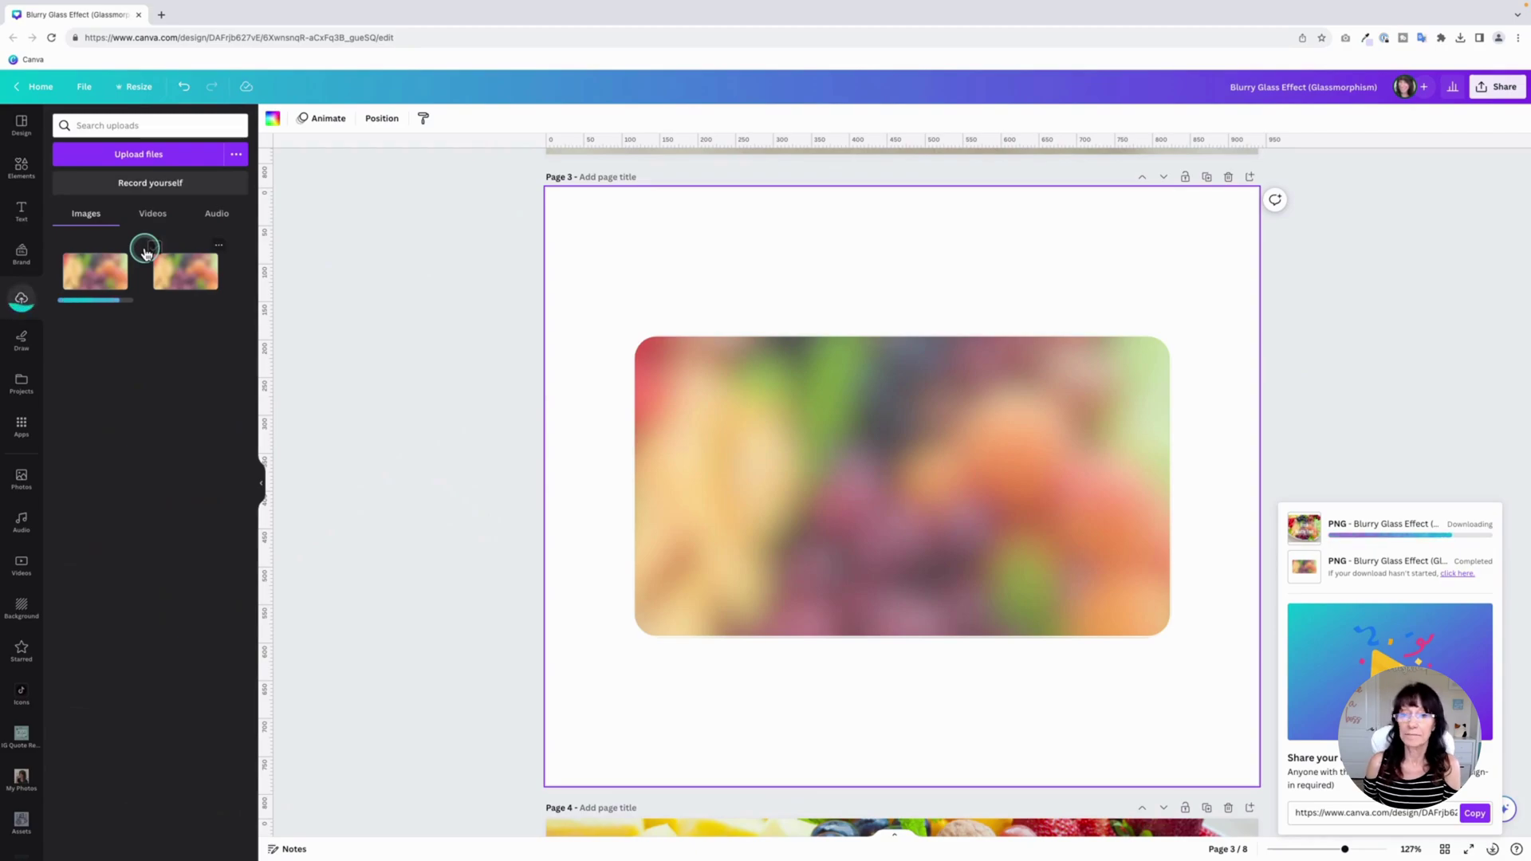
scroll(481, 314, "up", 5)
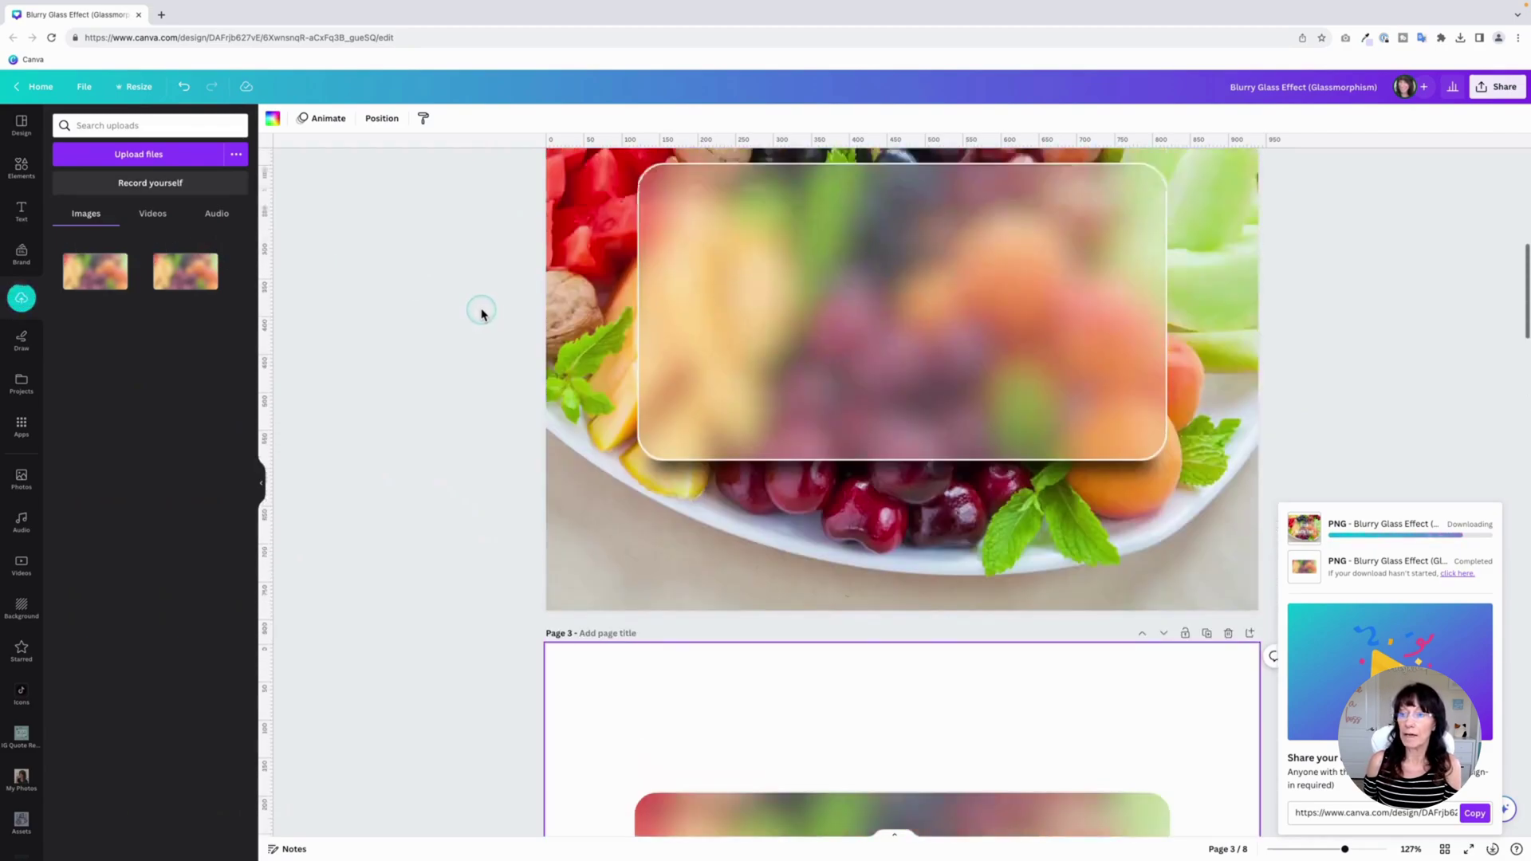
scroll(482, 314, "down", 5)
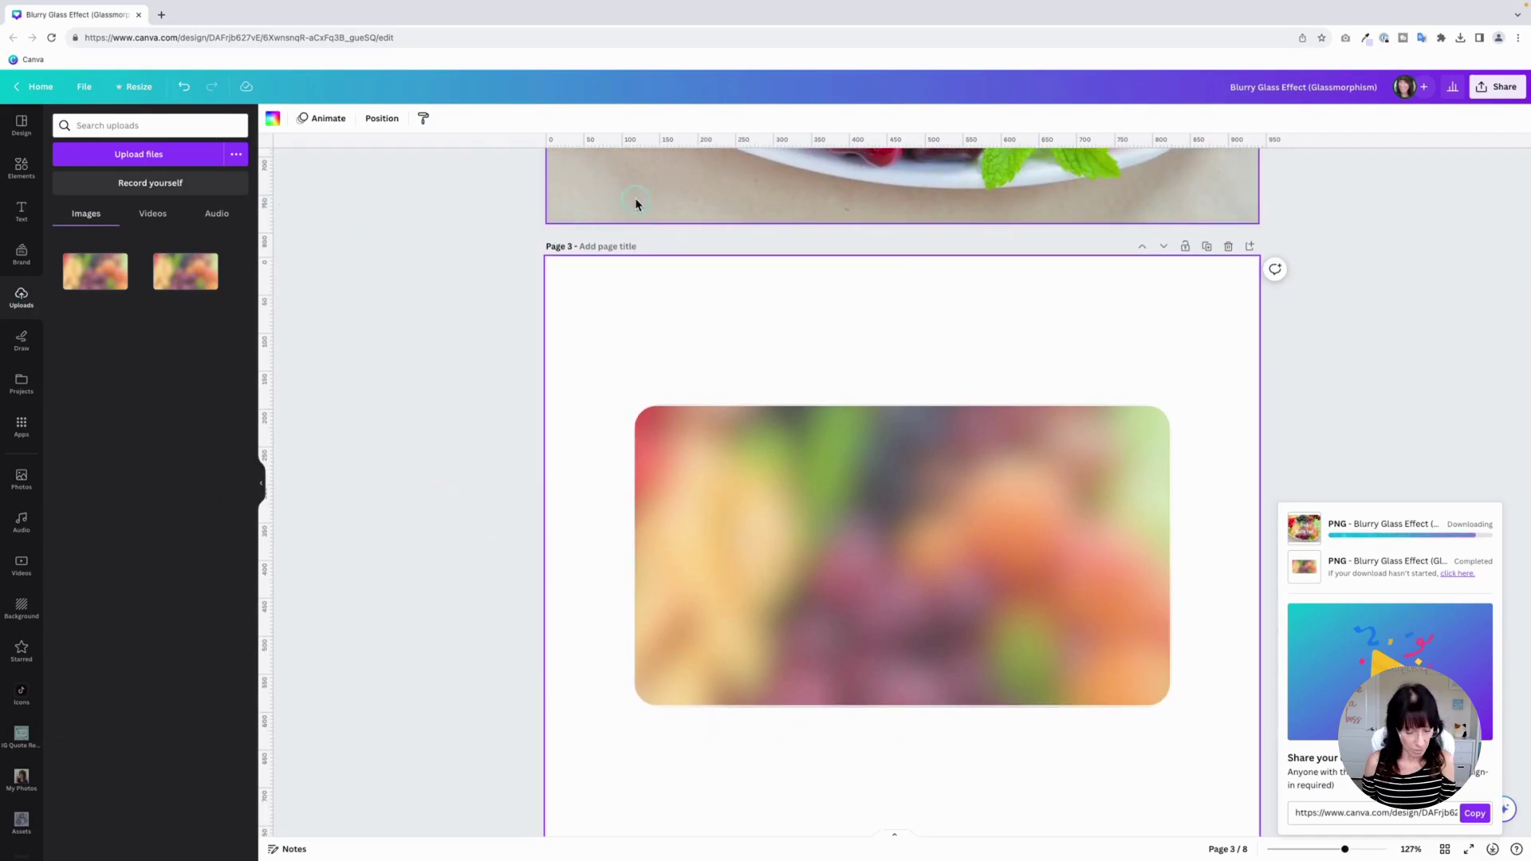
Copy the fruit platter photo from page 2 and paste it onto page 3.
left_click(660, 325)
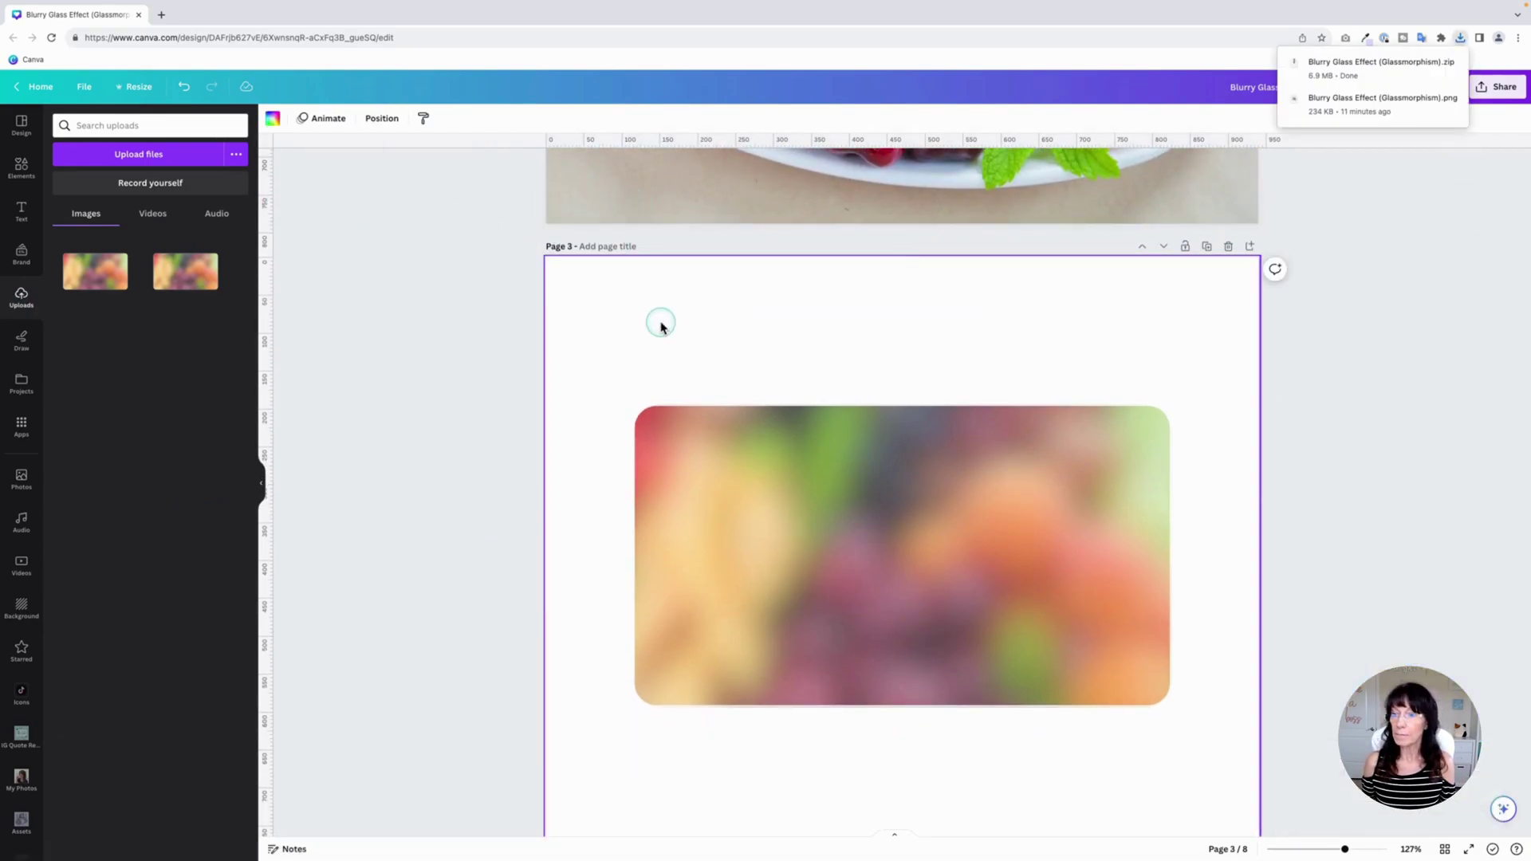
left_click(628, 192)
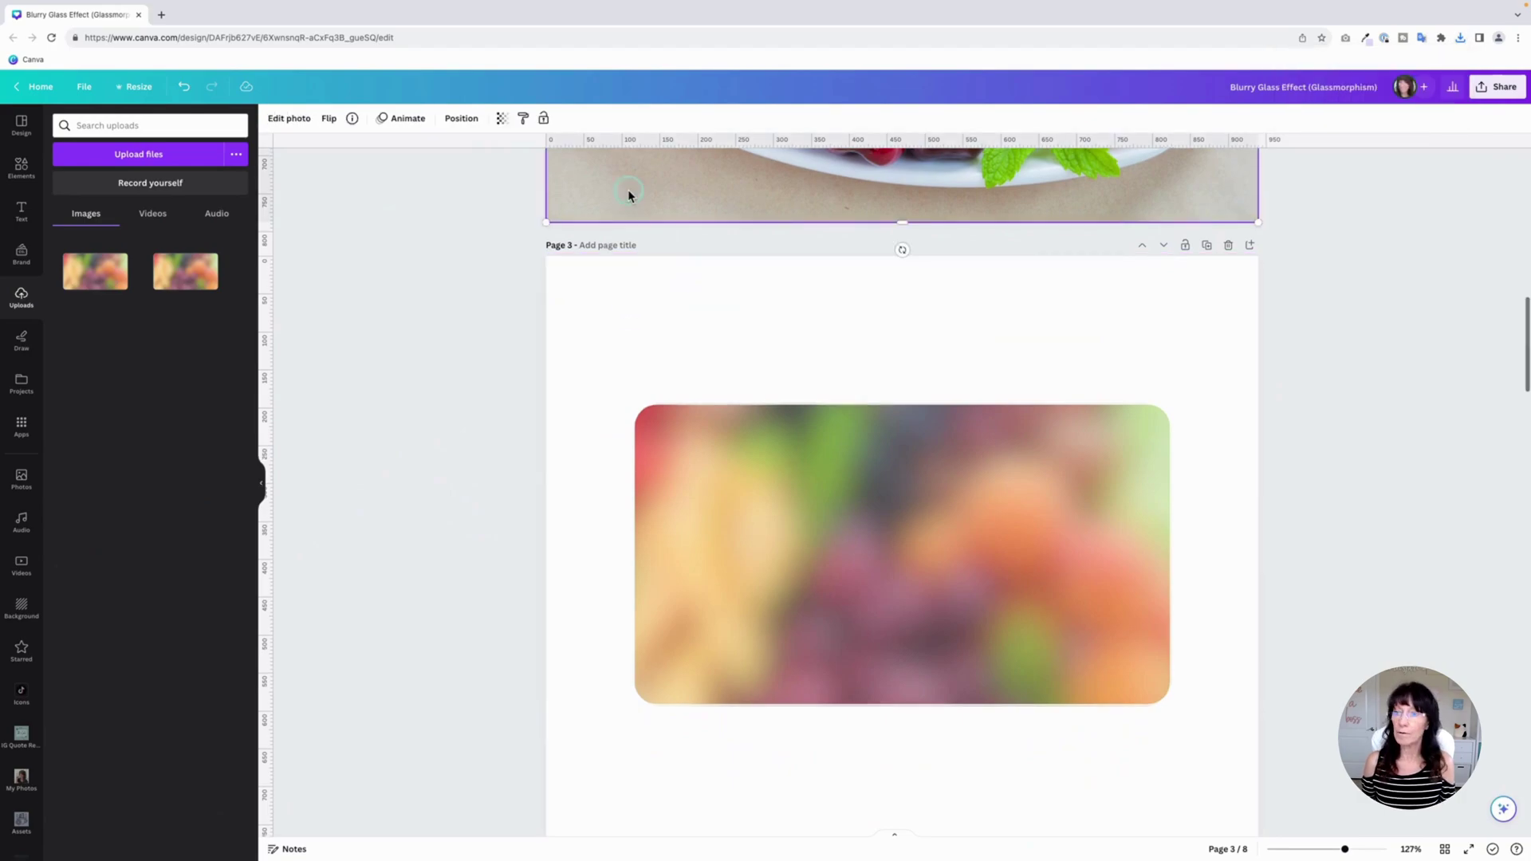
left_click(649, 363)
key("ctrl+v")
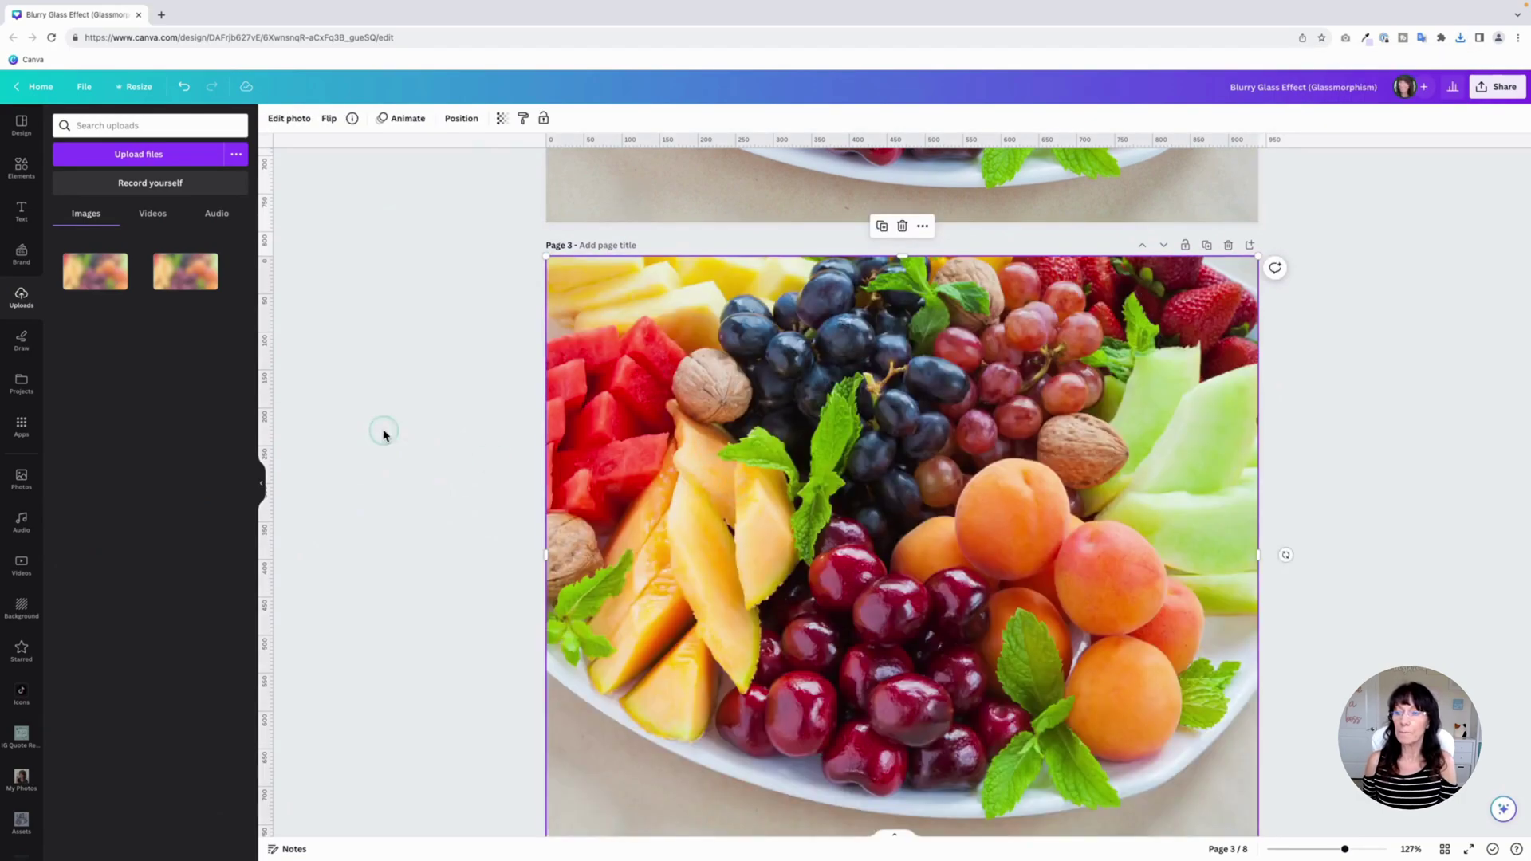
left_click(417, 429)
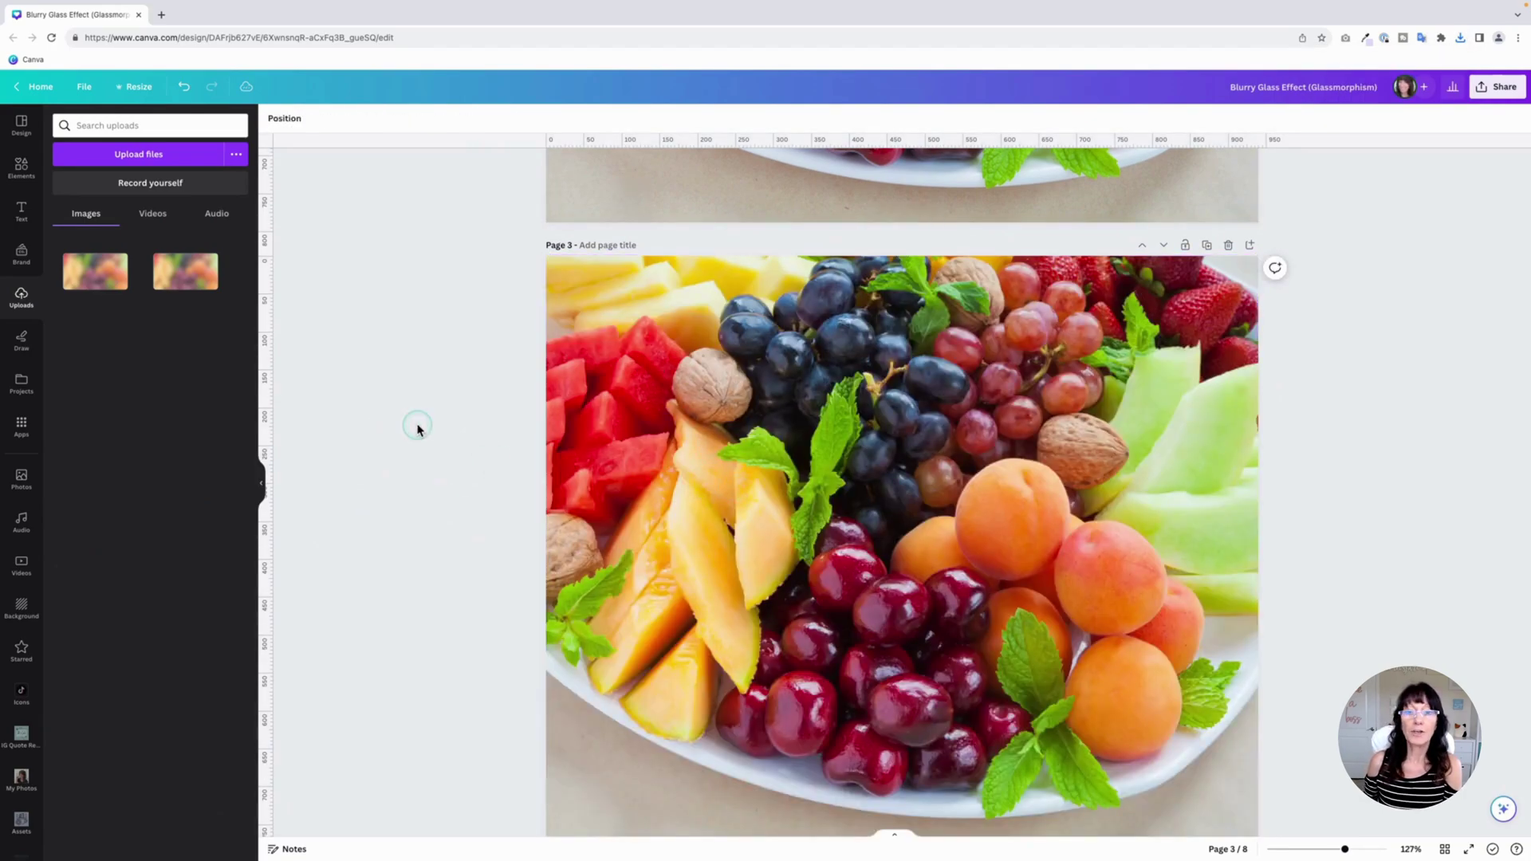
Add the uploaded blurred panel image to page 3 and enlarge it to span the page.
left_click(102, 275)
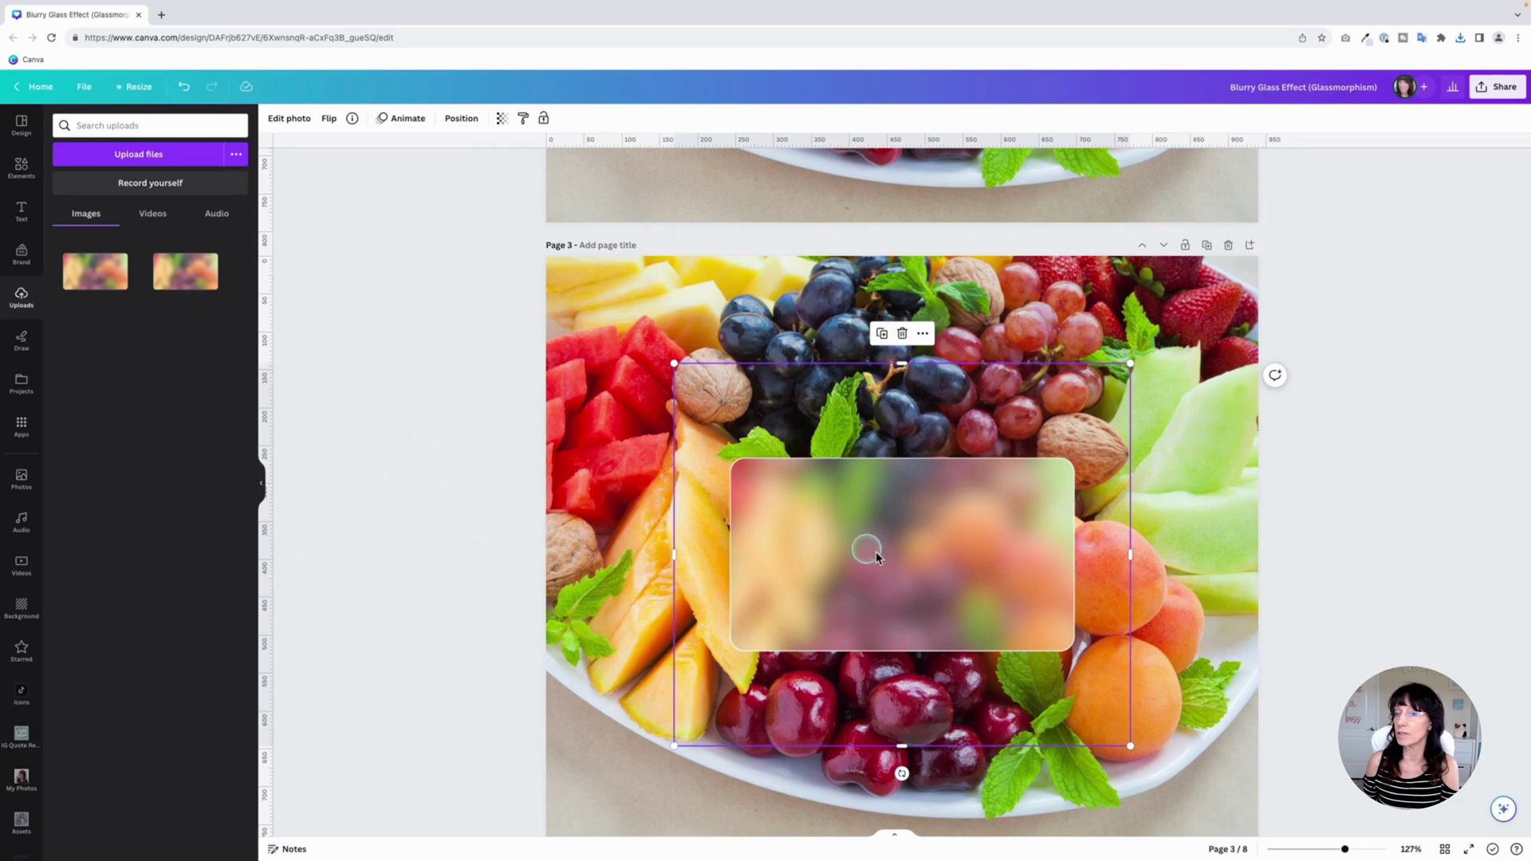
left_click_drag(905, 568, 778, 459)
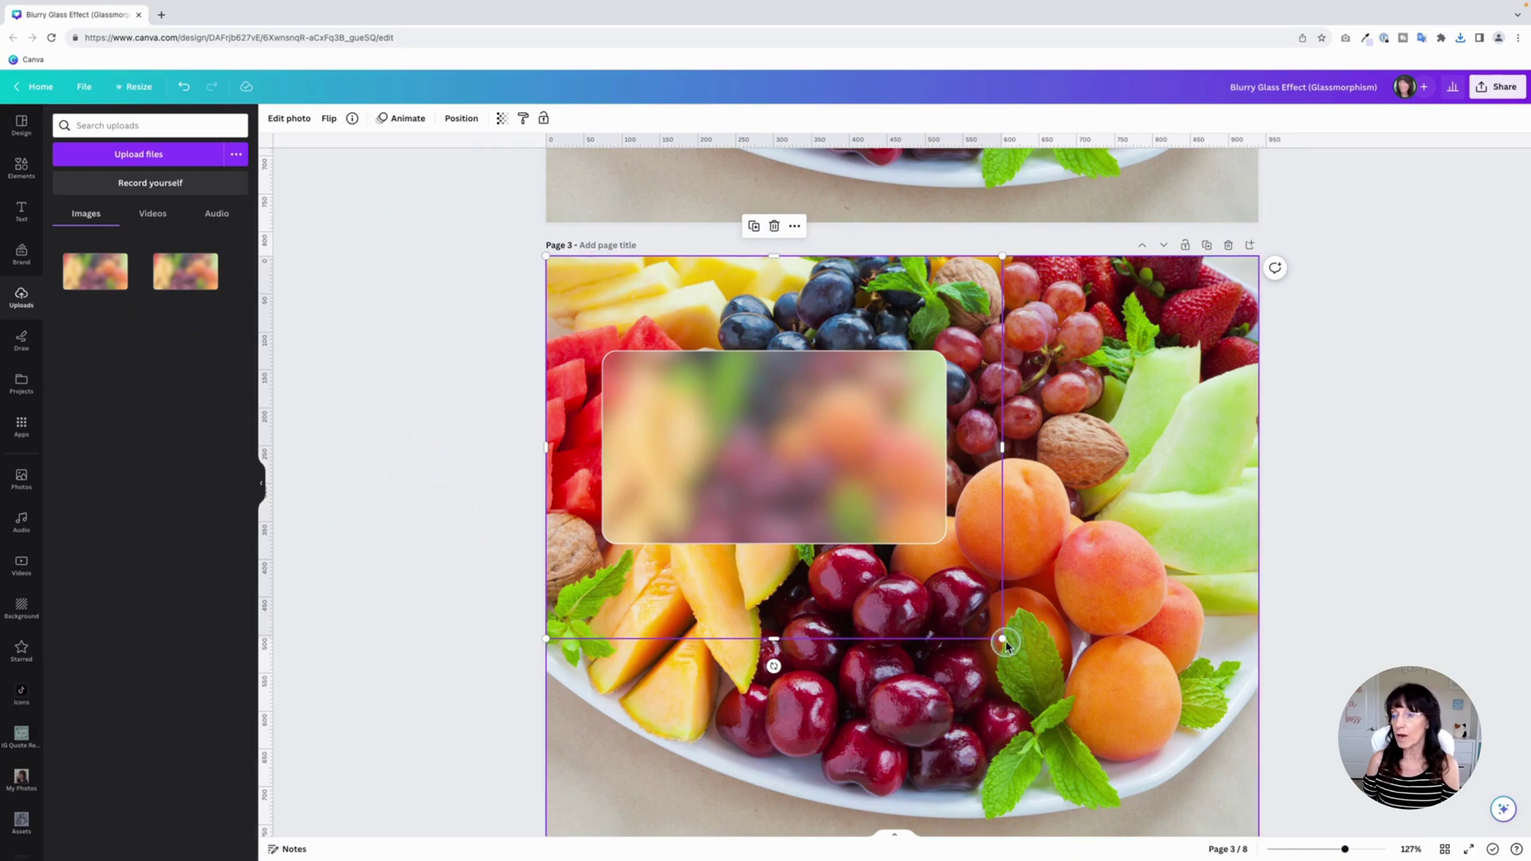
left_click_drag(1002, 638, 1258, 801)
scroll(1154, 758, "down", 1)
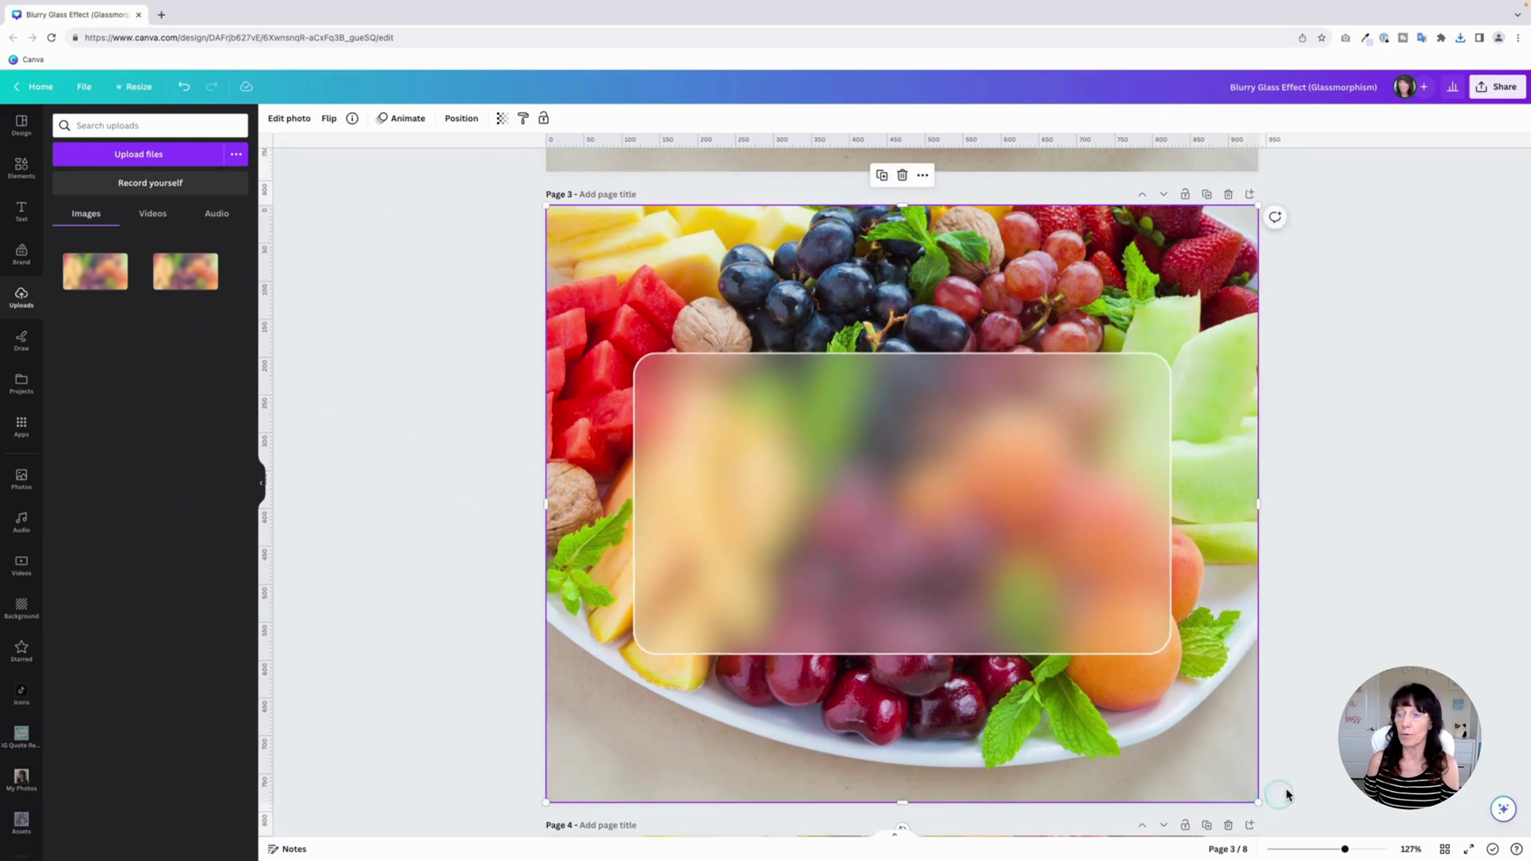
left_click(1327, 740)
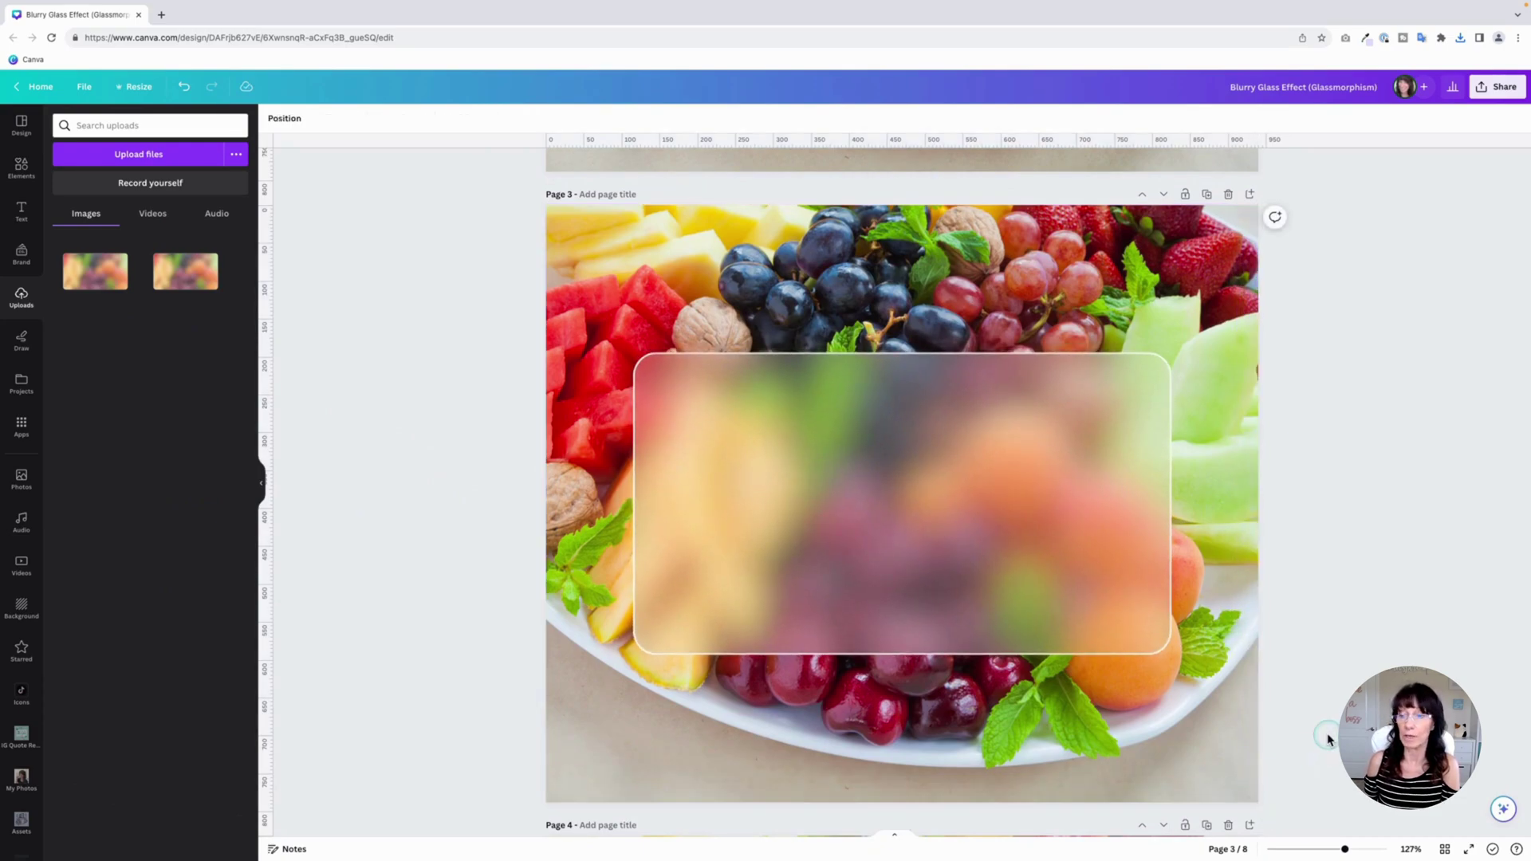
Apply a Drop shadow (blur 20, angle 62, distance 50, intensity 50) to the blurred panel, after trying Glow.
left_click(694, 396)
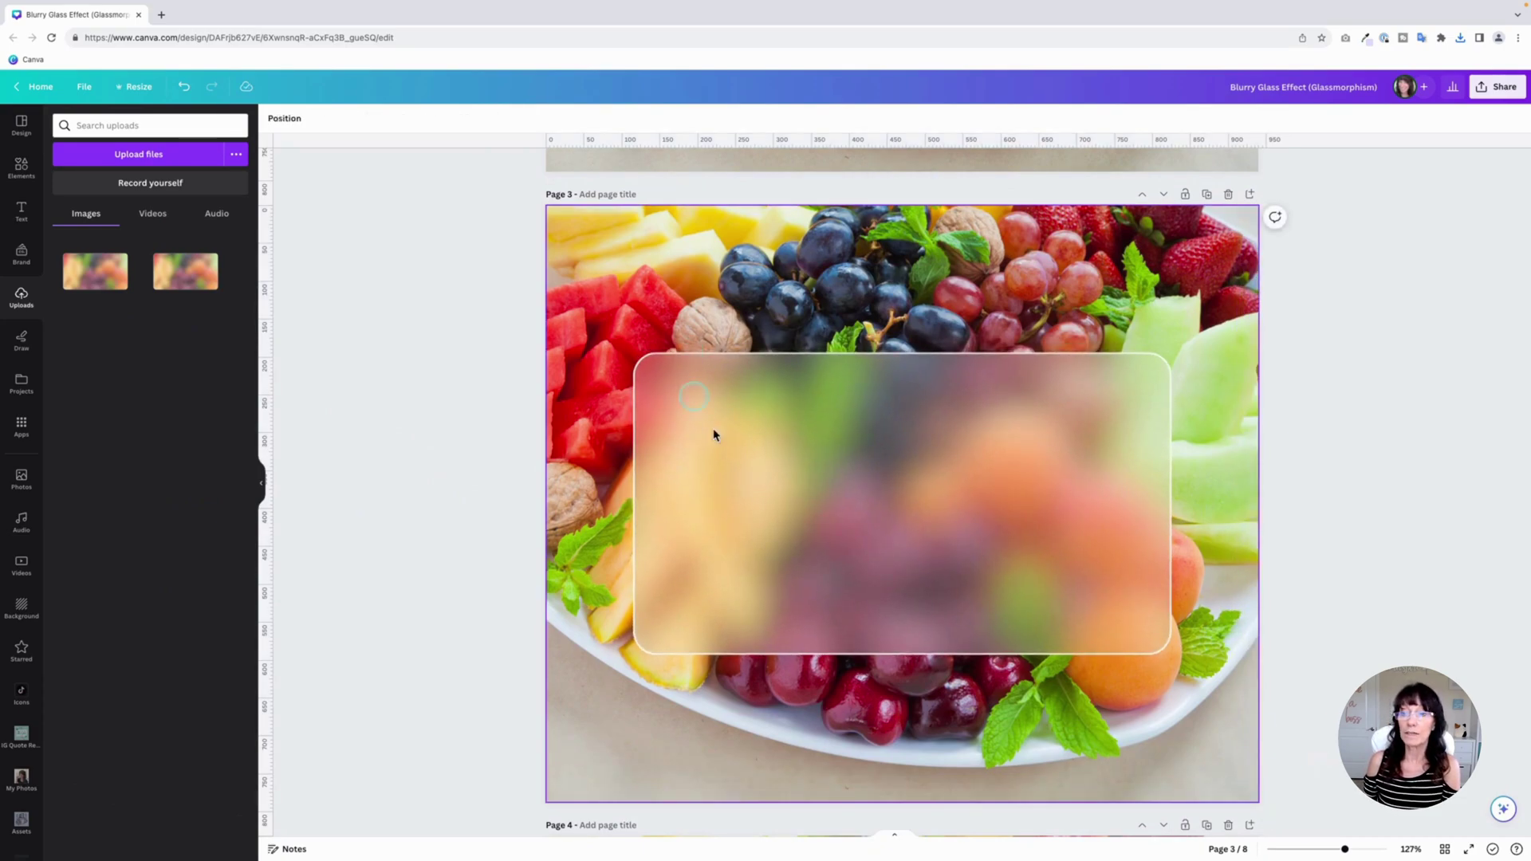
left_click(772, 449)
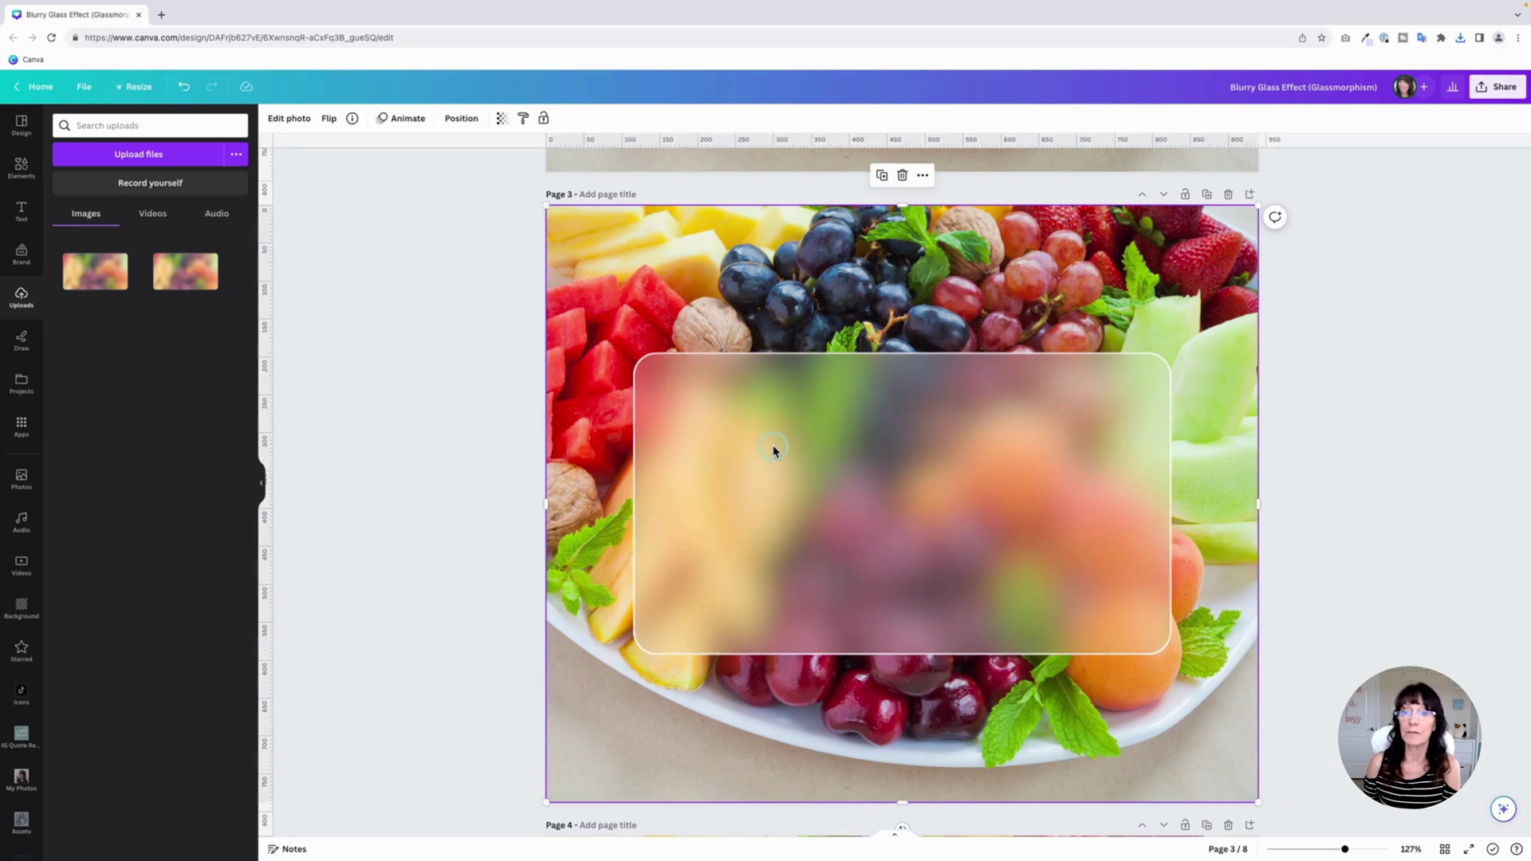
left_click(288, 118)
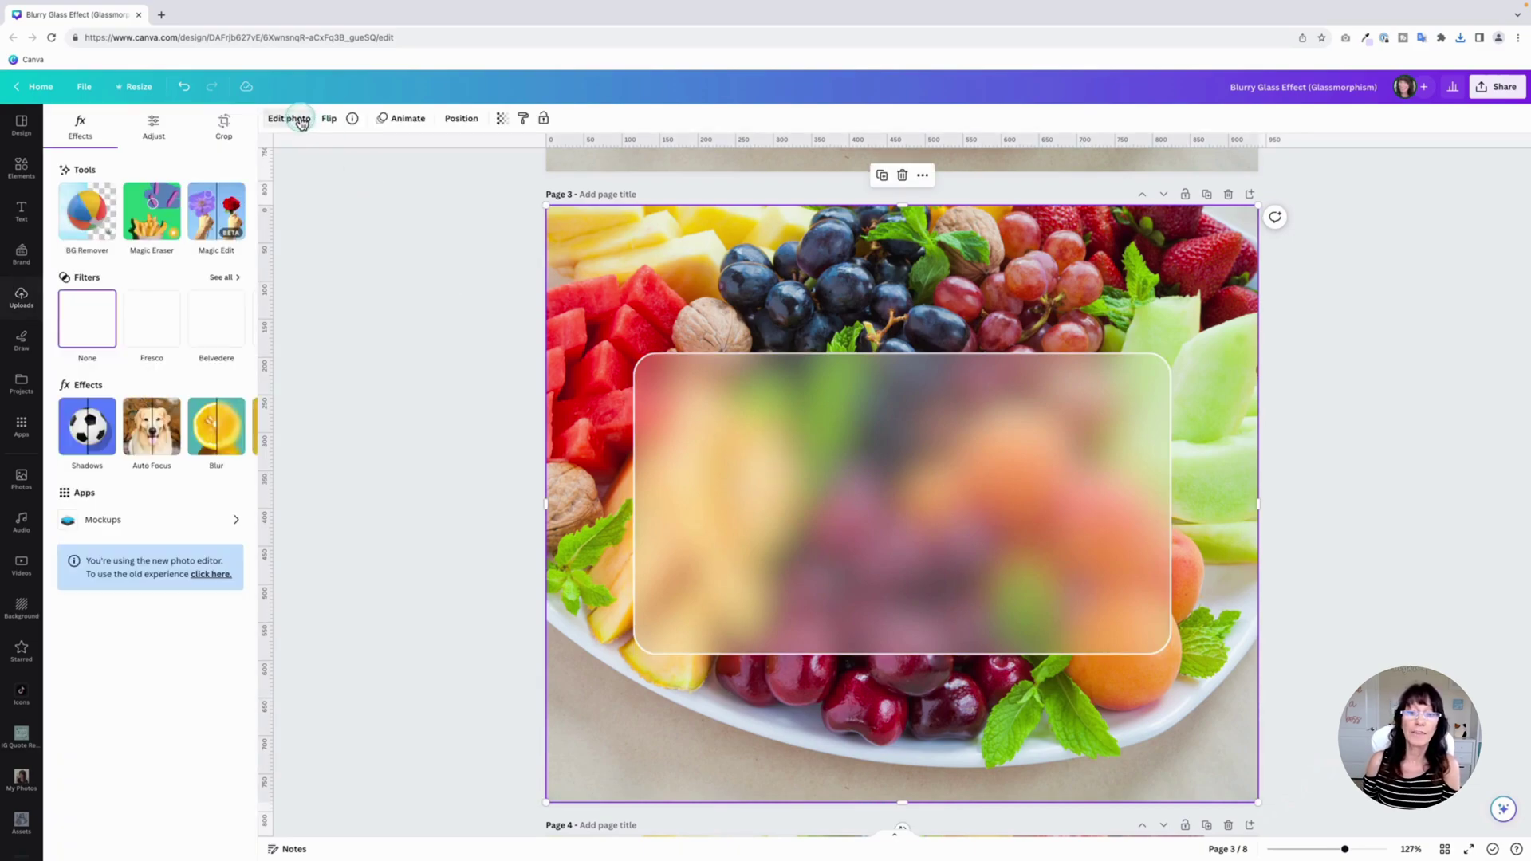
left_click(92, 437)
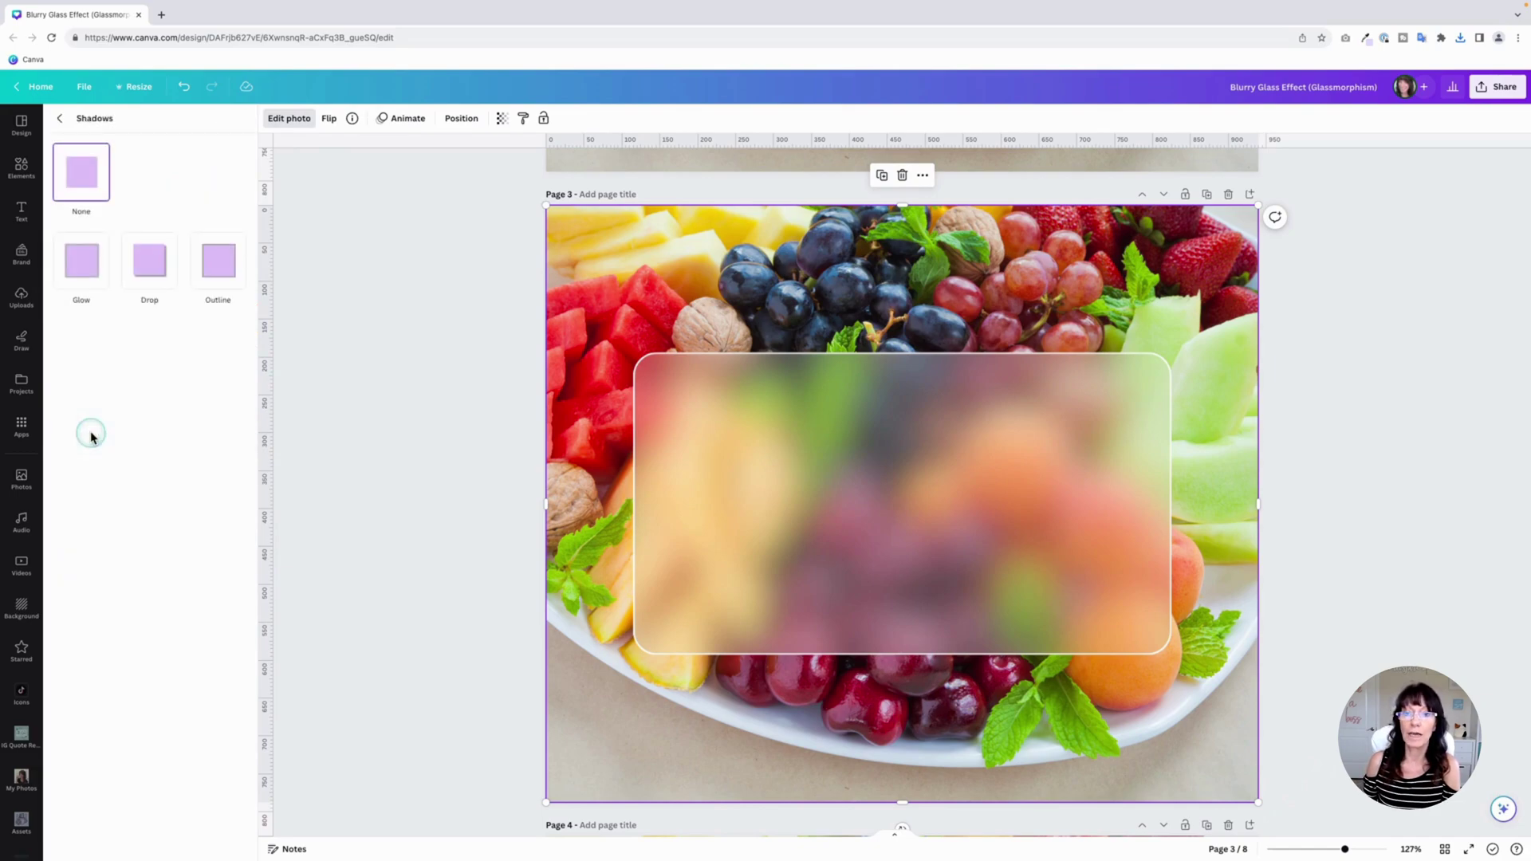
left_click(79, 259)
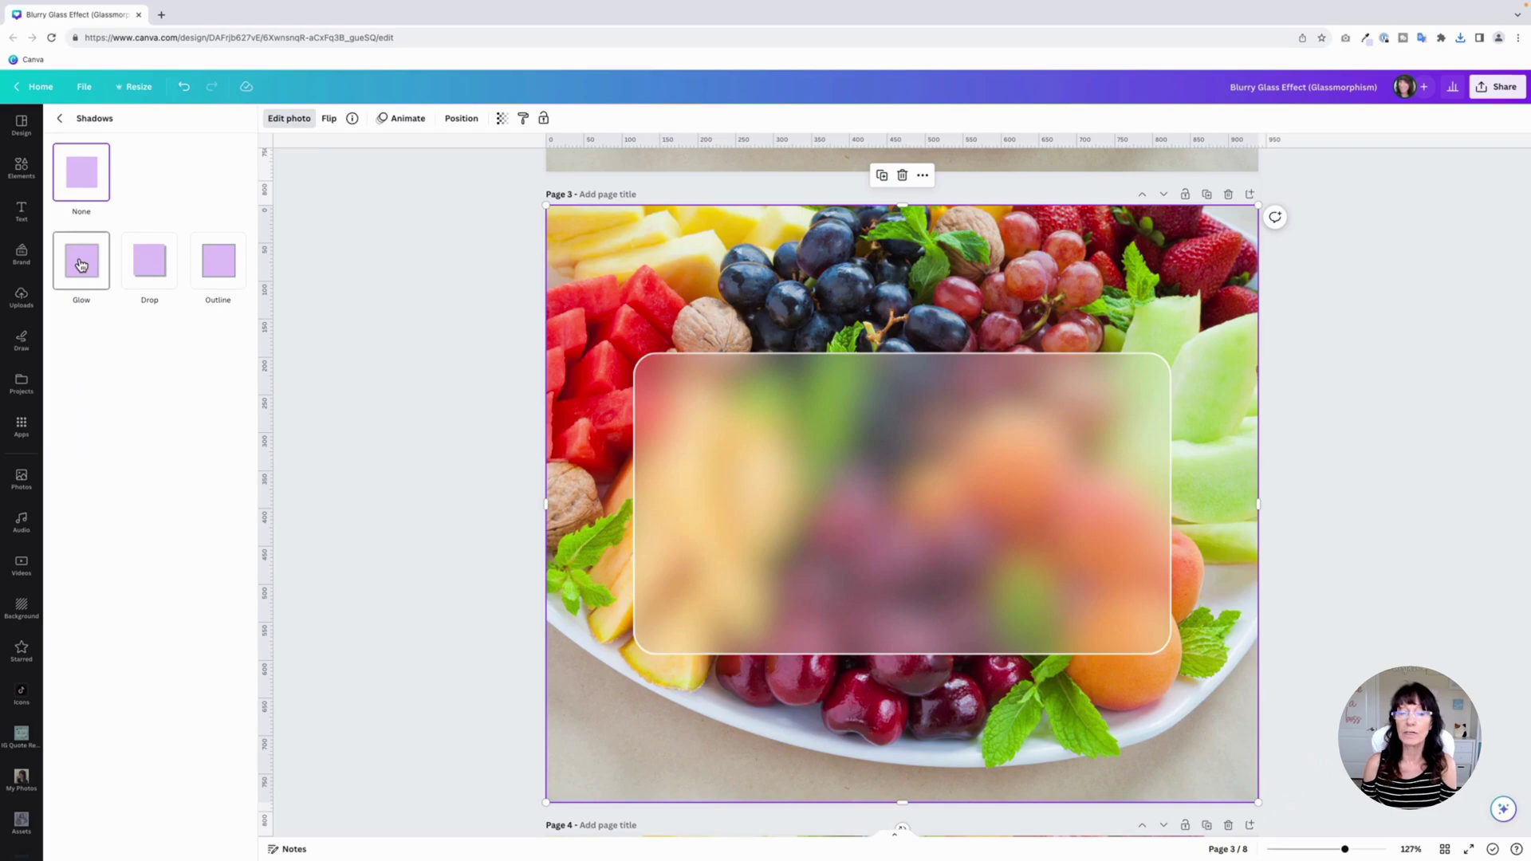
left_click(153, 264)
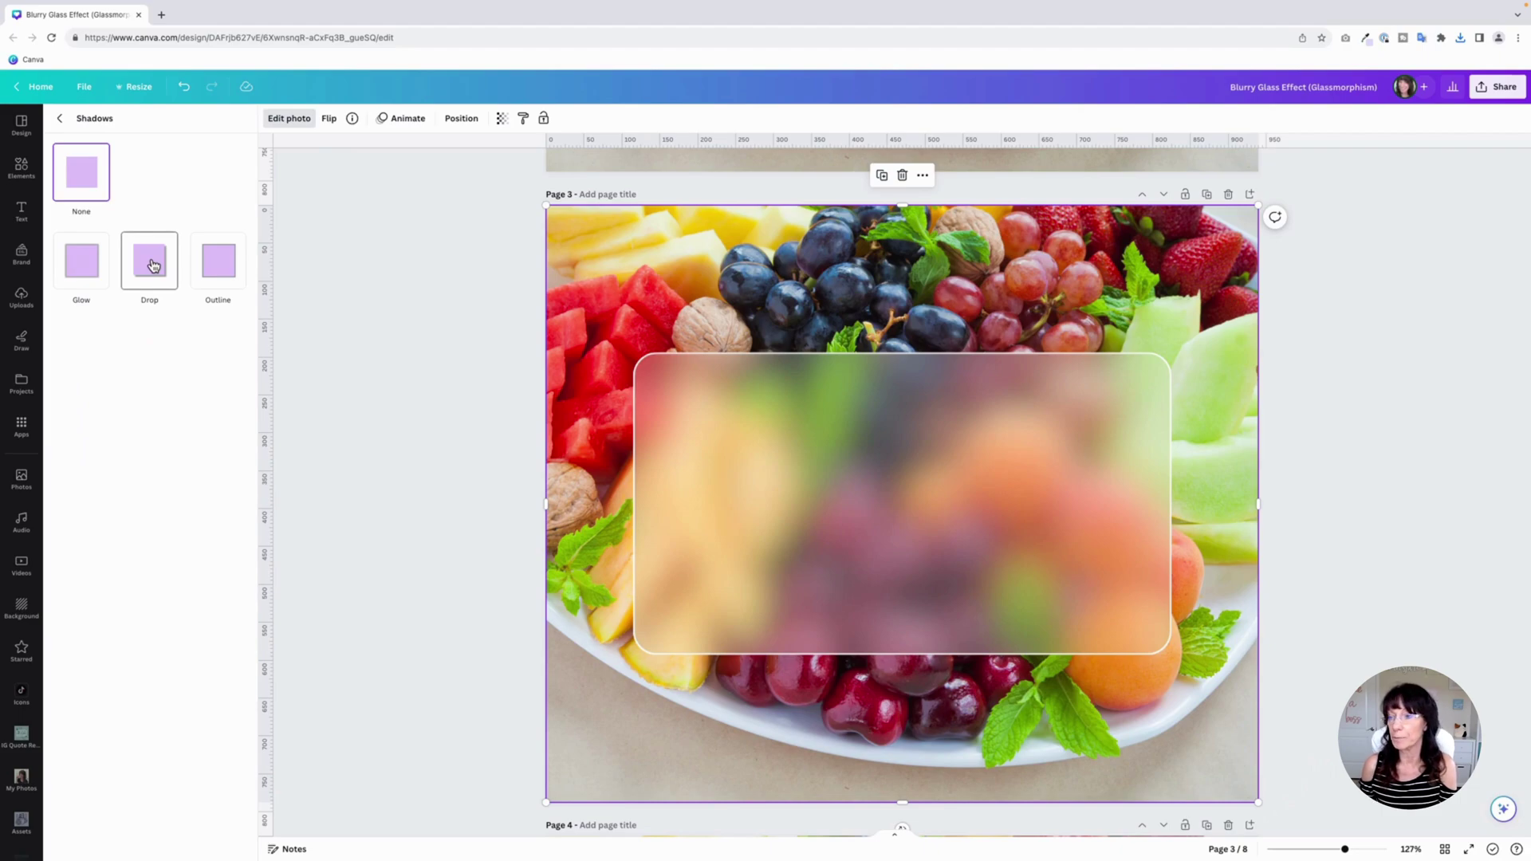
left_click(153, 264)
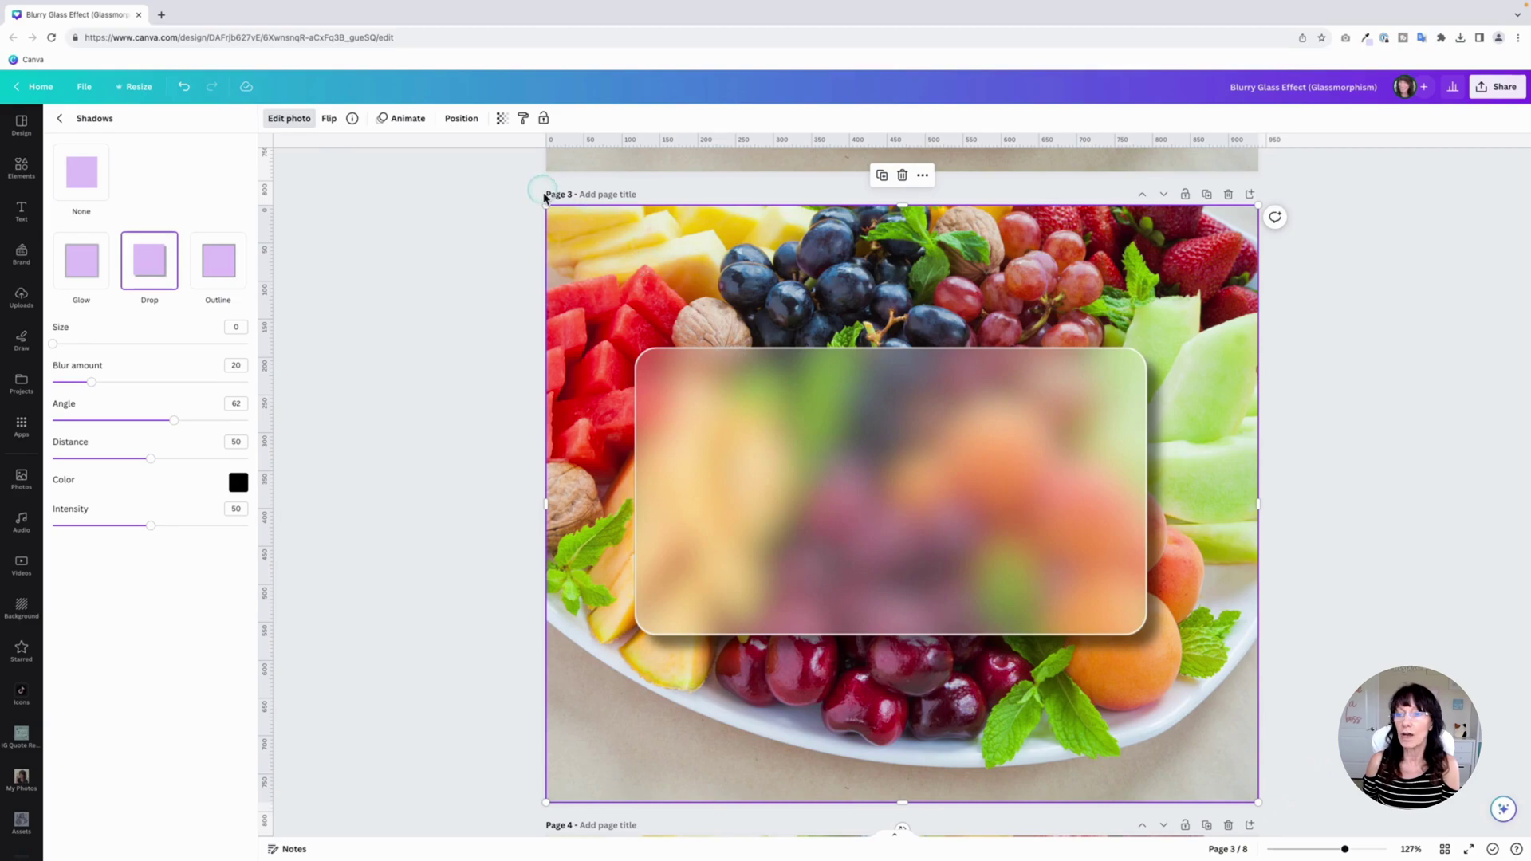
Drag the corner handles outward so the image extends just past the page edges.
left_click_drag(547, 205, 532, 194)
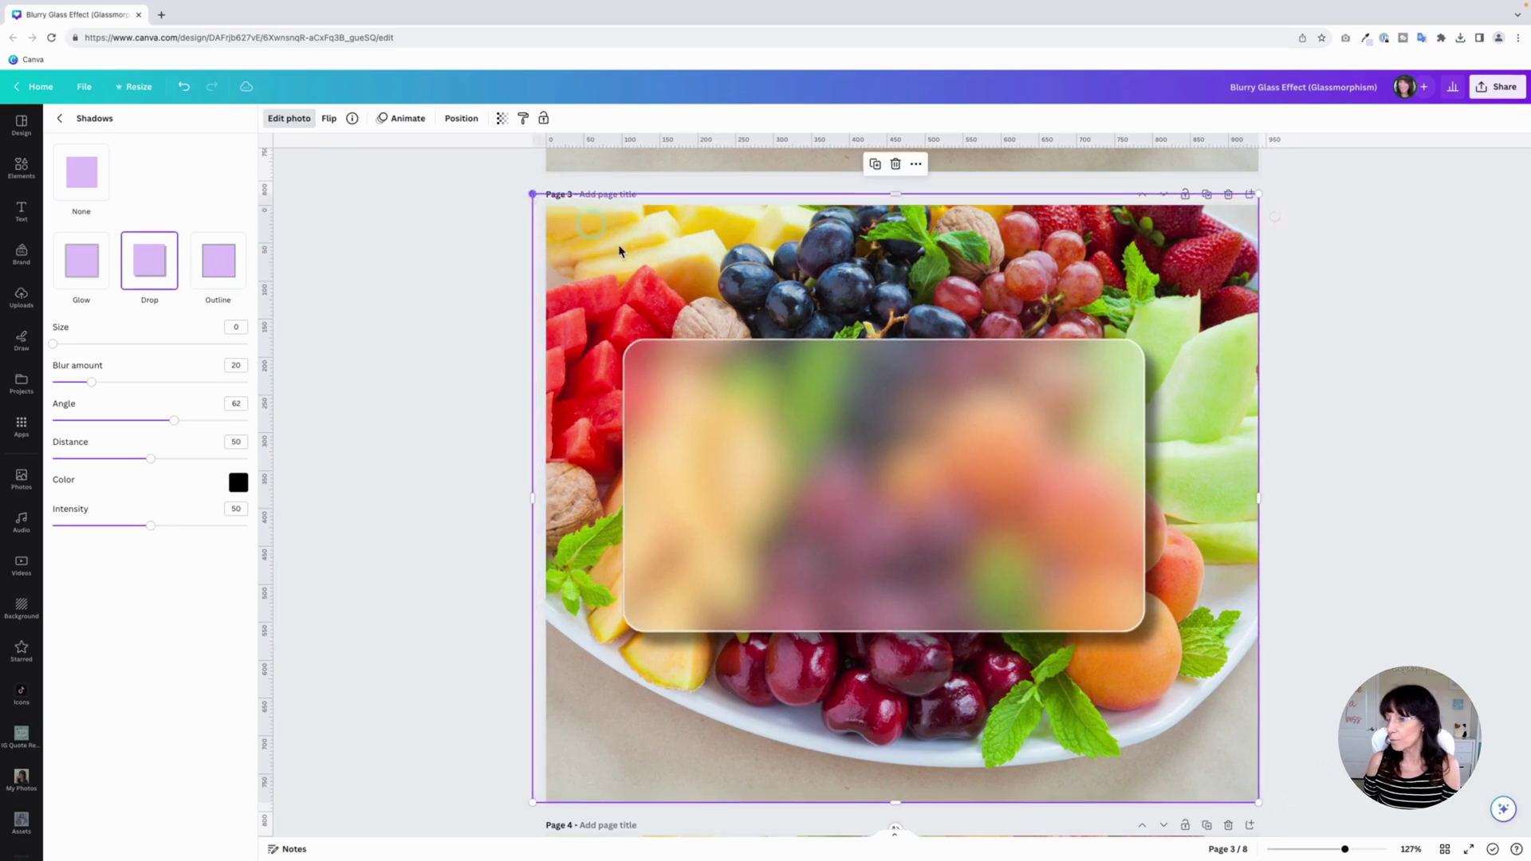
left_click_drag(1258, 802, 1282, 821)
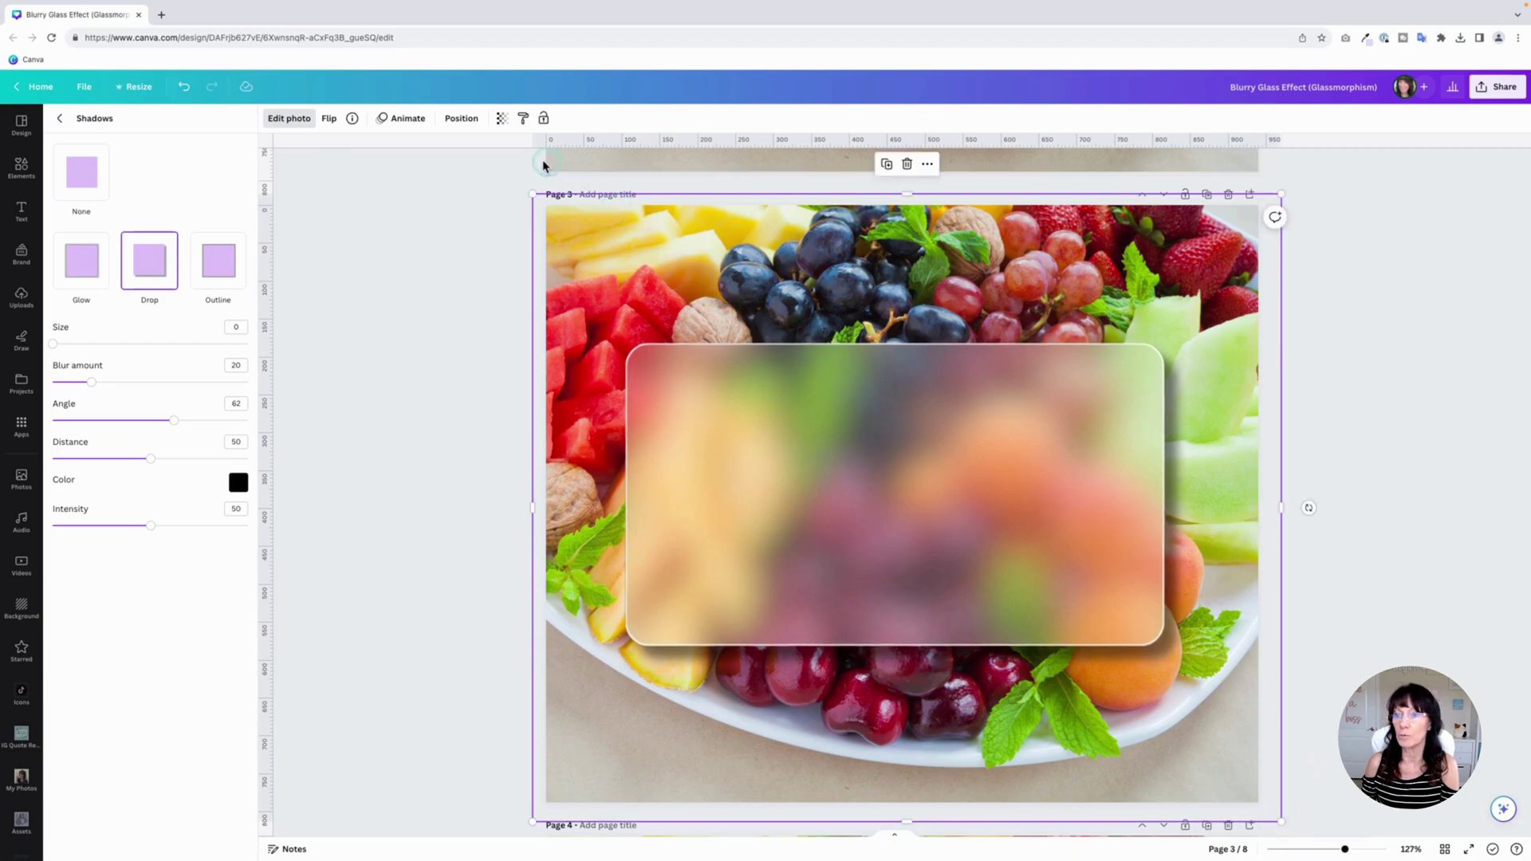
left_click_drag(534, 194, 529, 189)
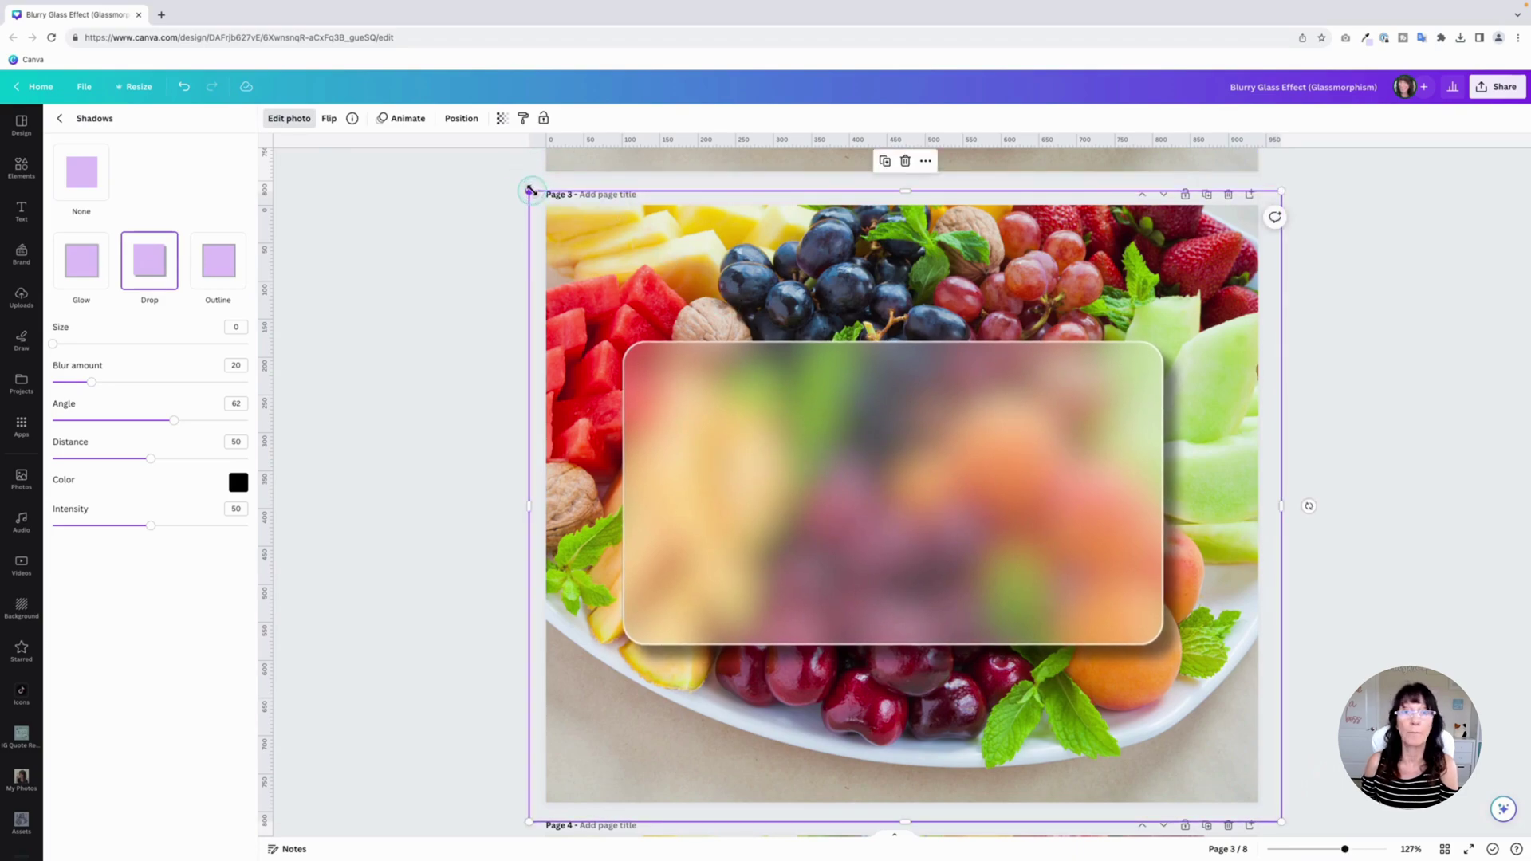
left_click(464, 446)
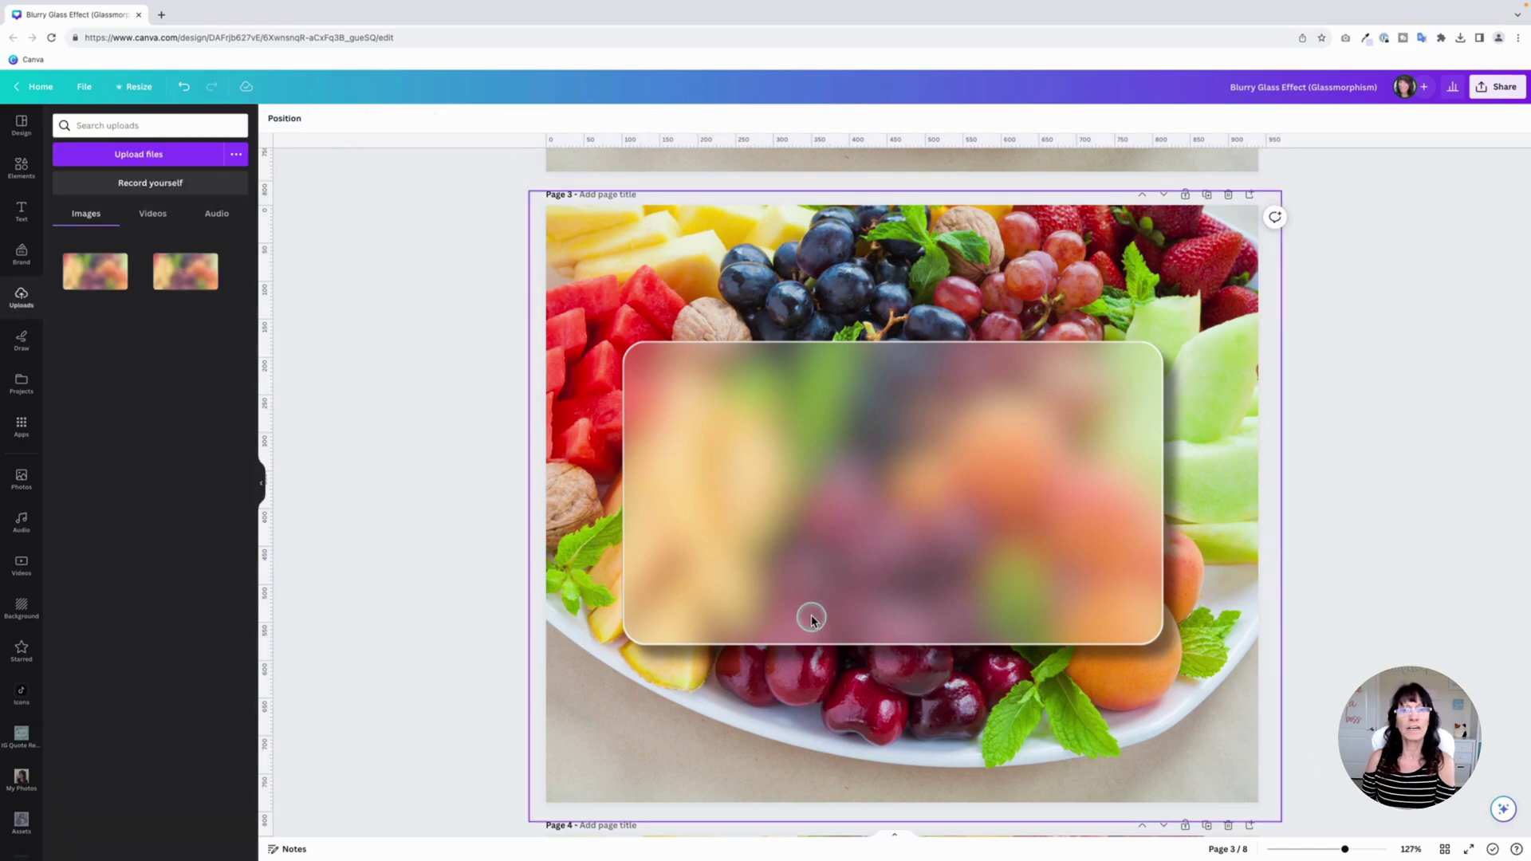
Scroll to page 4 and zoom in on the glass panel's white edge, then zoom back out.
scroll(797, 574, "up", 1)
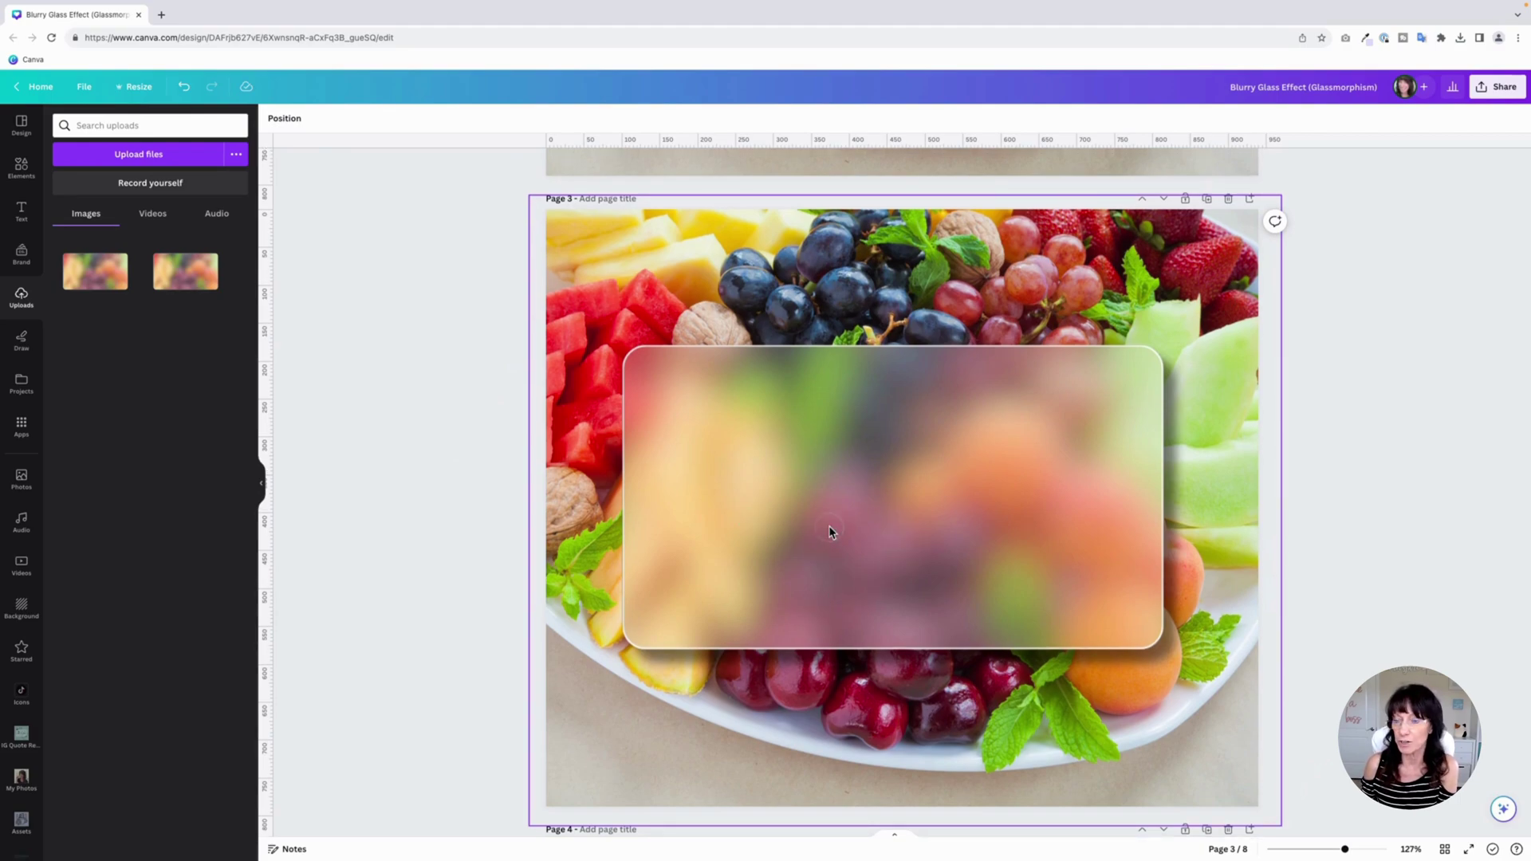
scroll(829, 532, "down", 8)
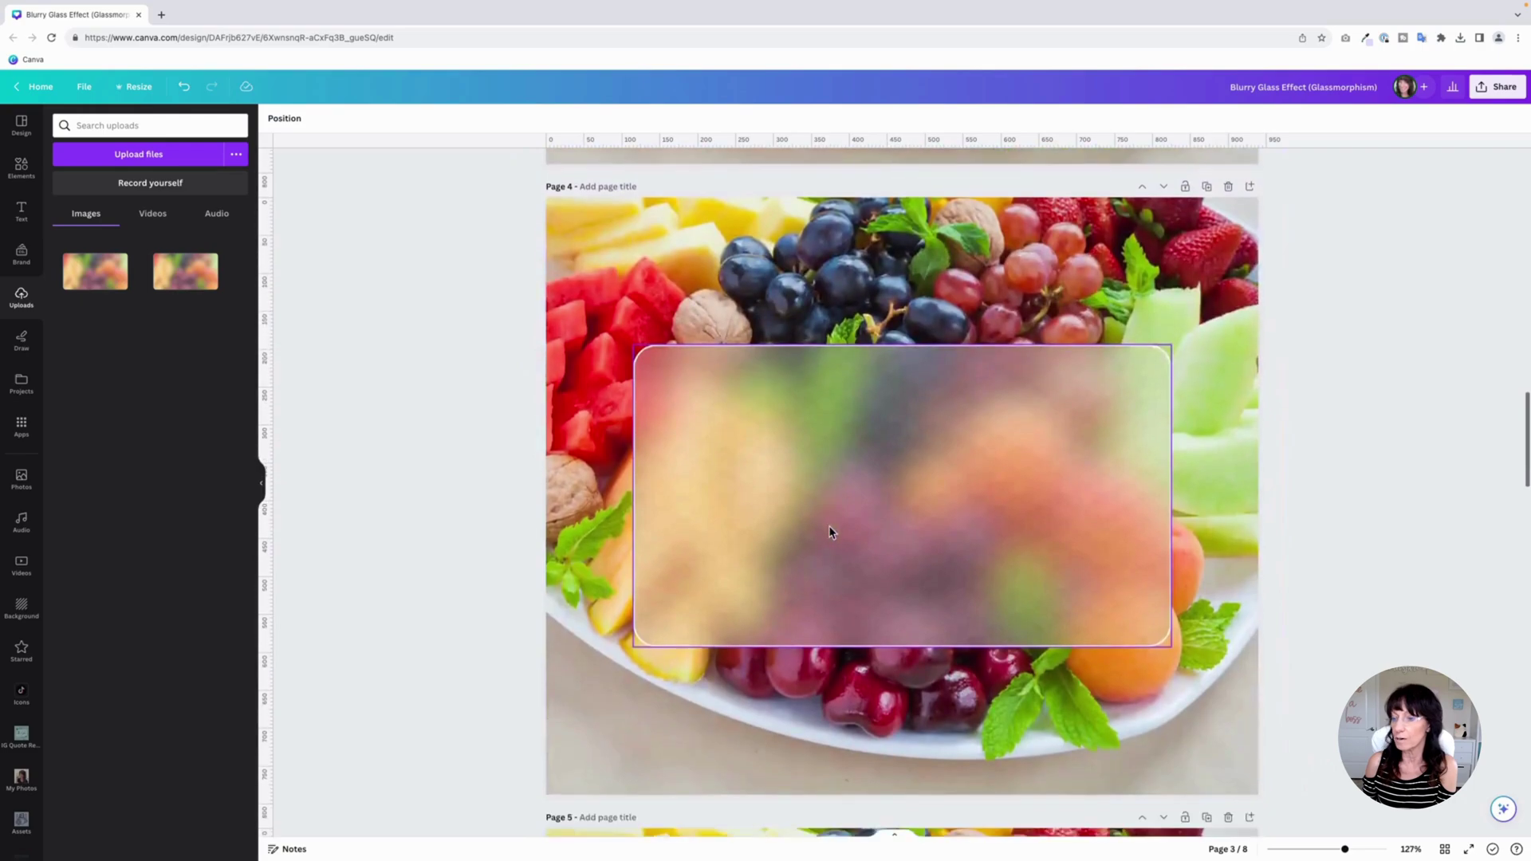
left_click(931, 684)
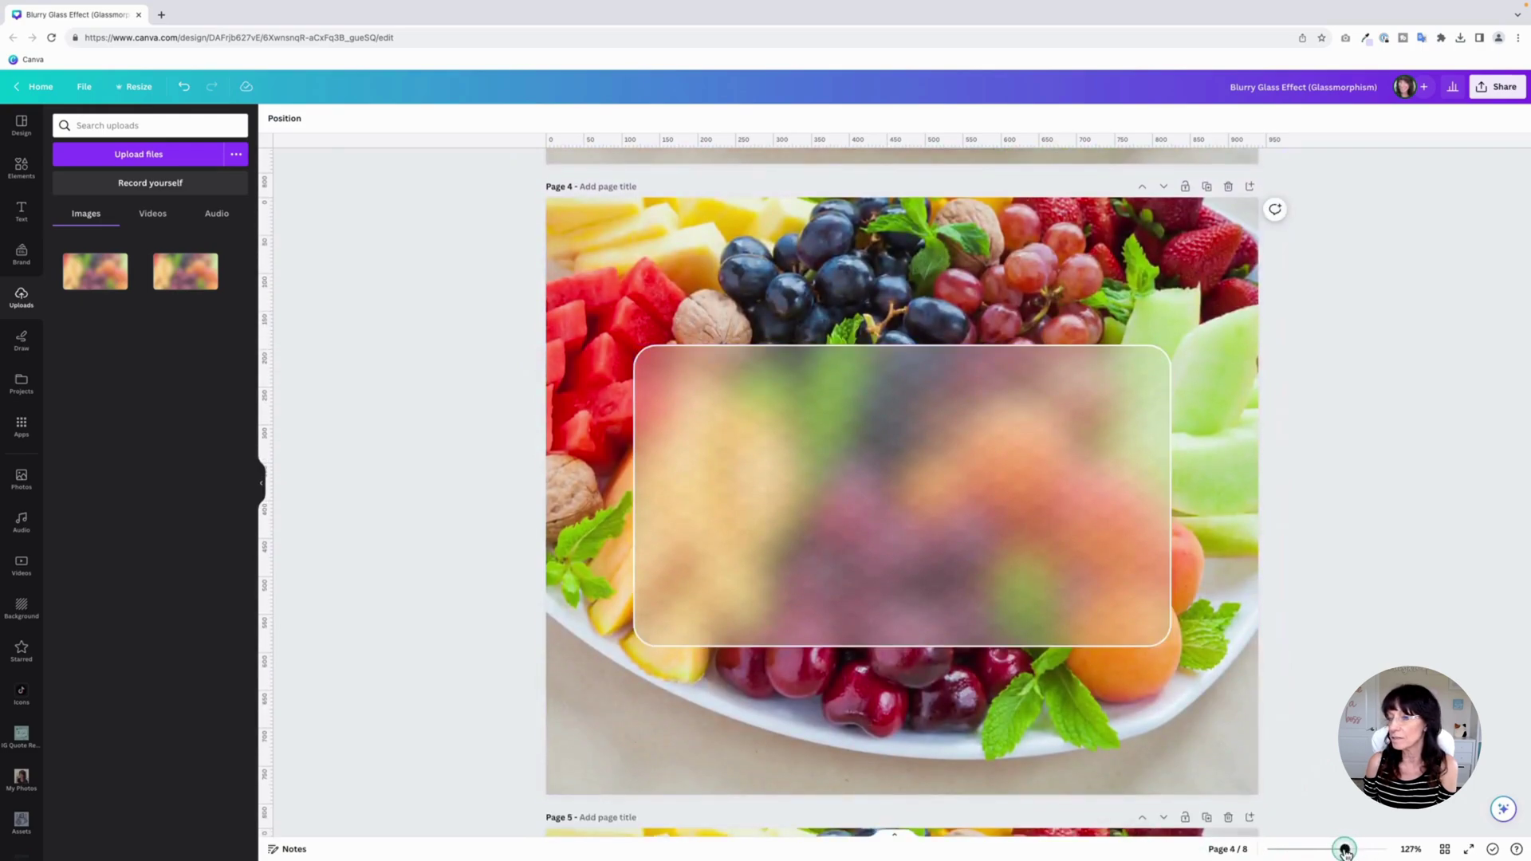
left_click_drag(1344, 850, 1359, 850)
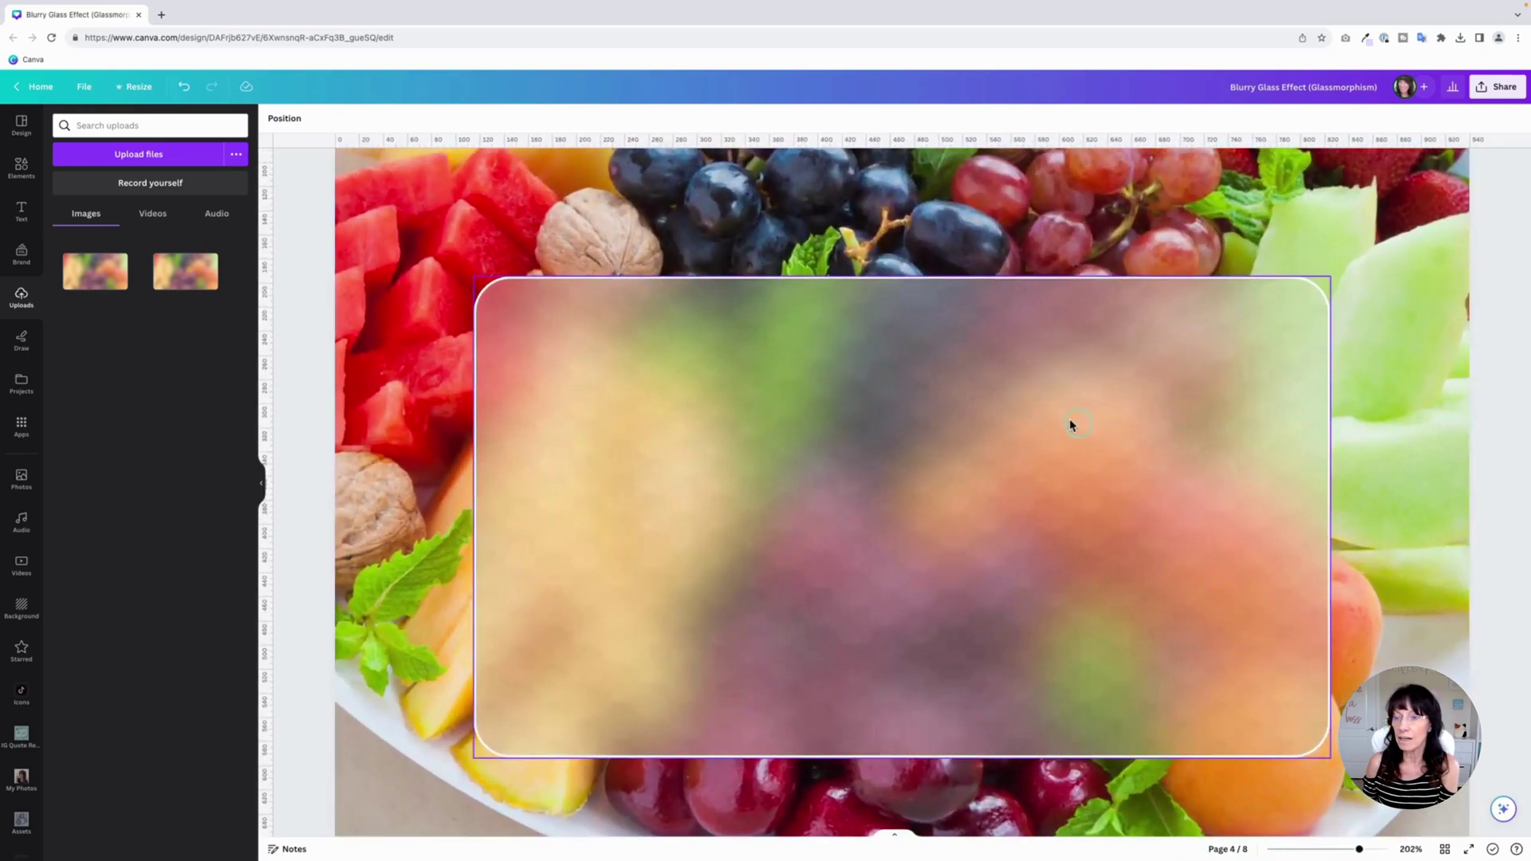
left_click(770, 429)
left_click(1480, 790)
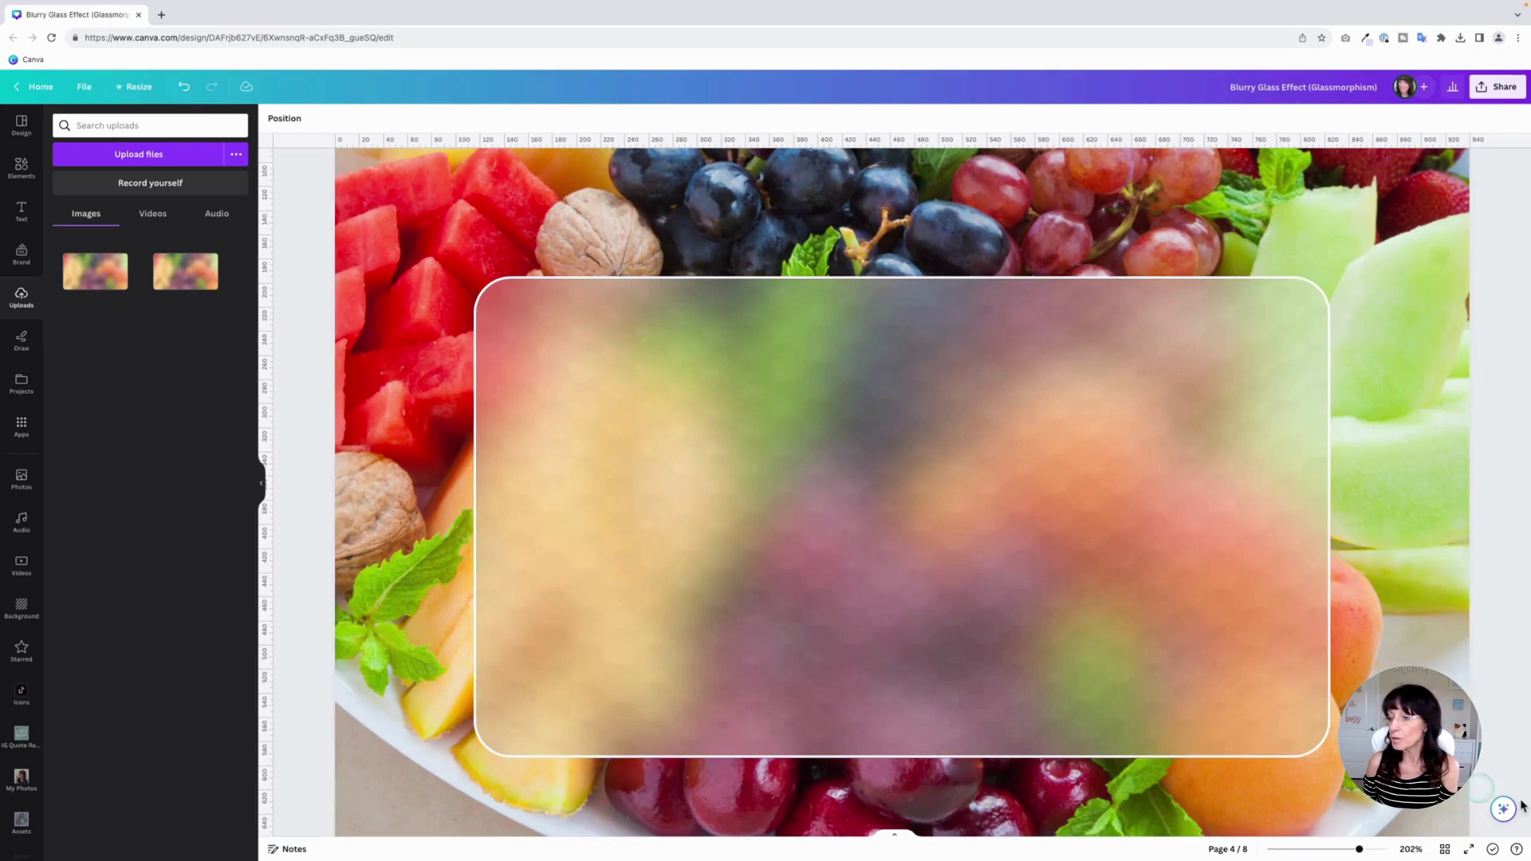
left_click_drag(1359, 850, 1350, 854)
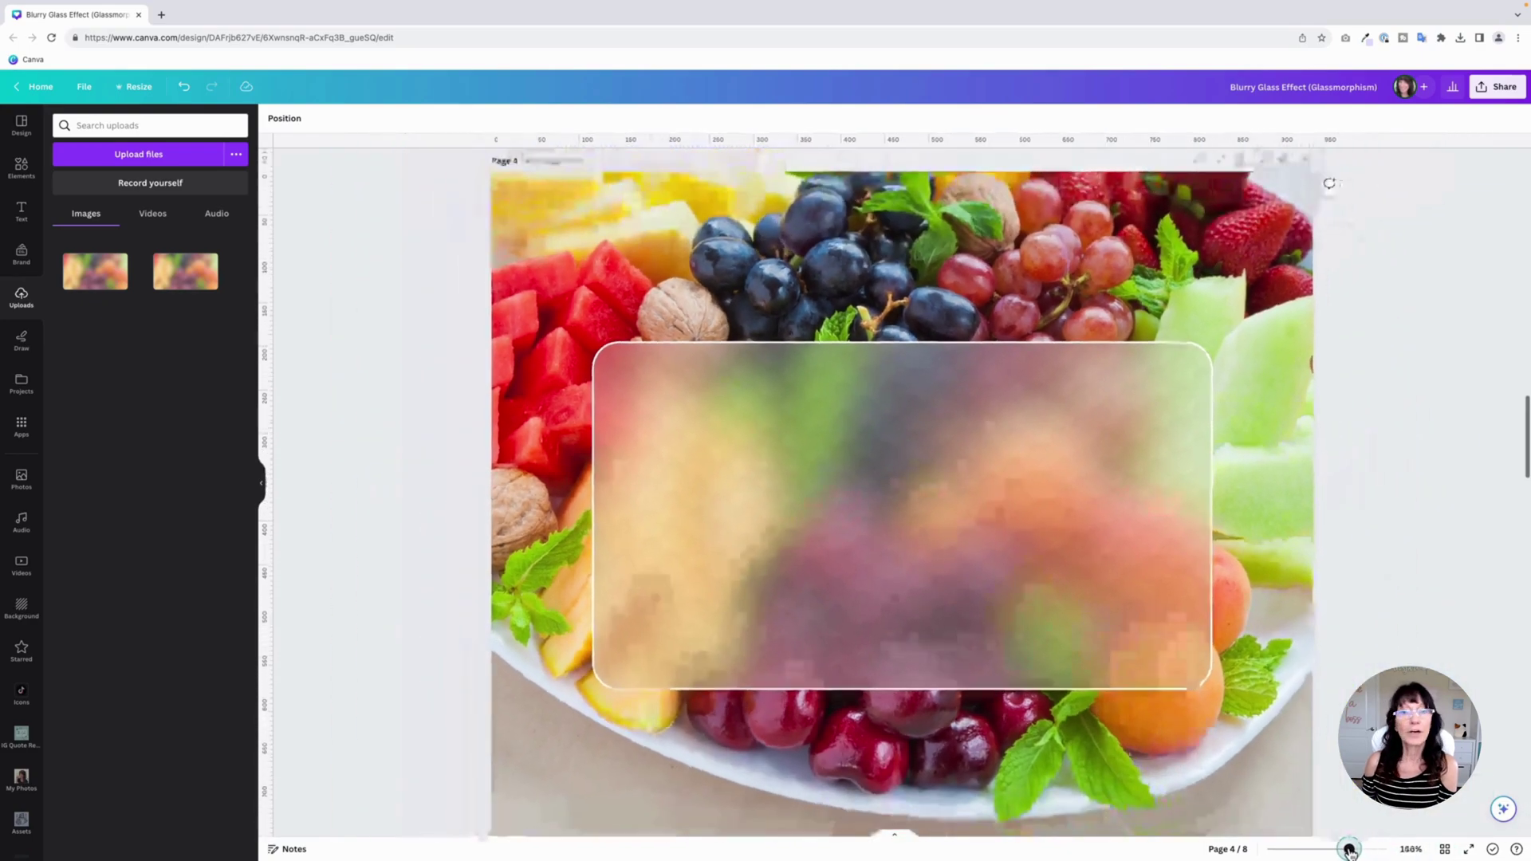
left_click(1164, 630)
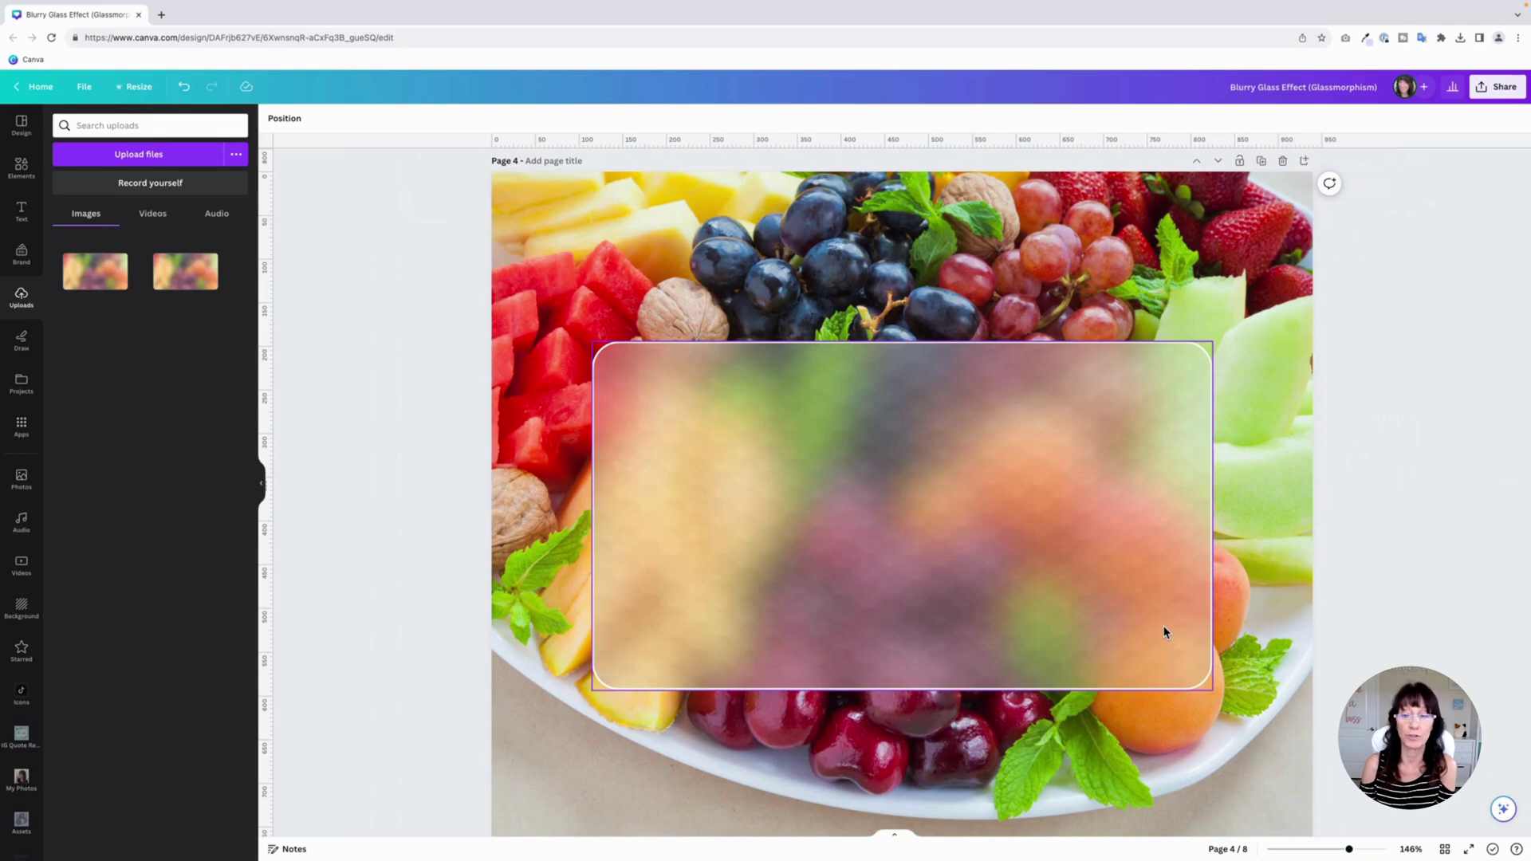
Move the white outline to the upper right and set the frame's transparency to 100.
left_click(235, 339)
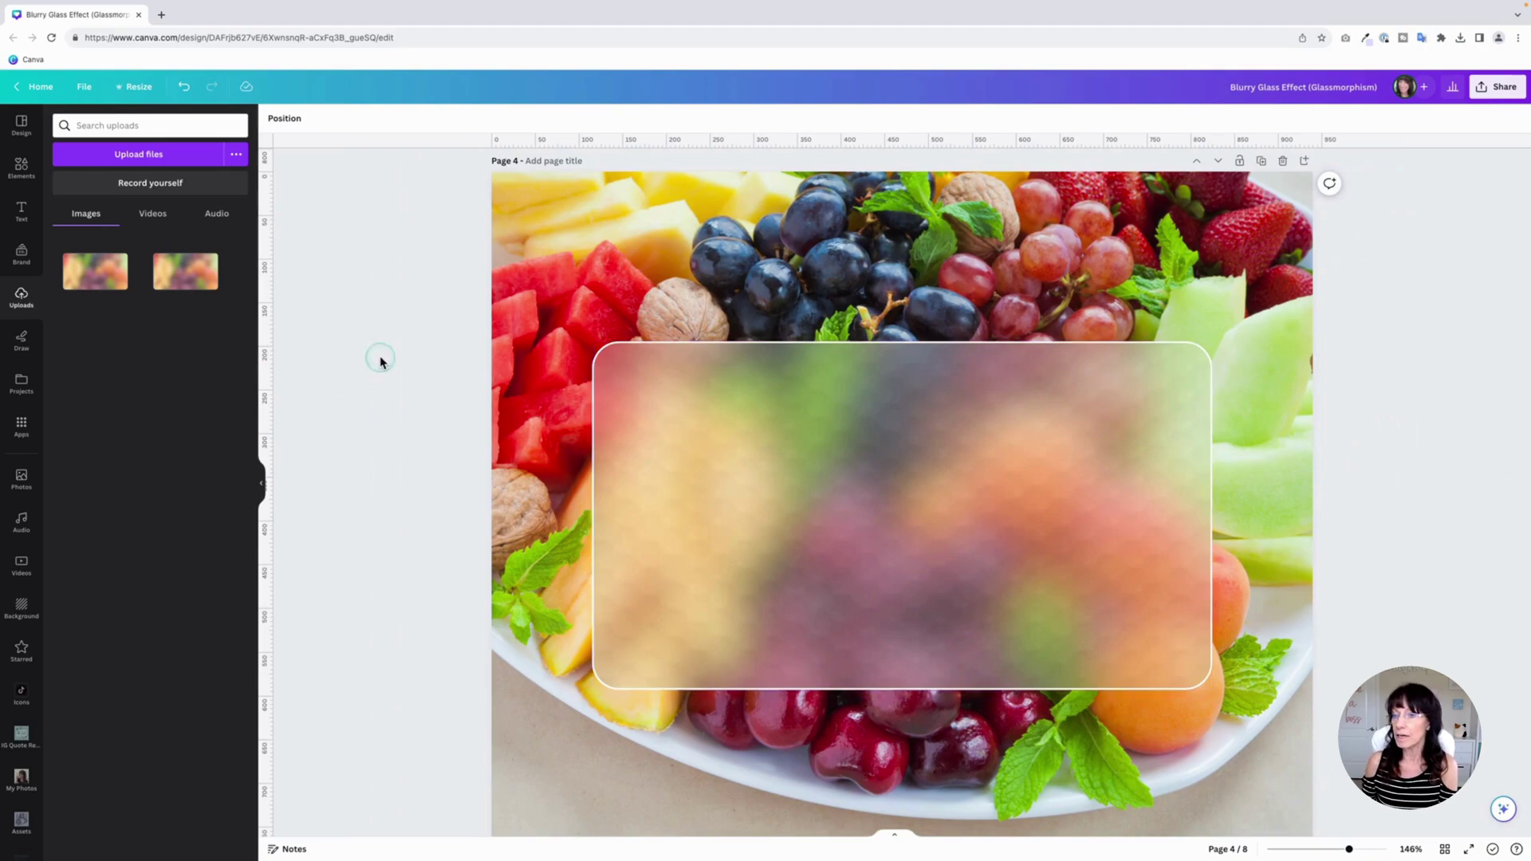
left_click(888, 422)
left_click_drag(888, 422, 1316, 266)
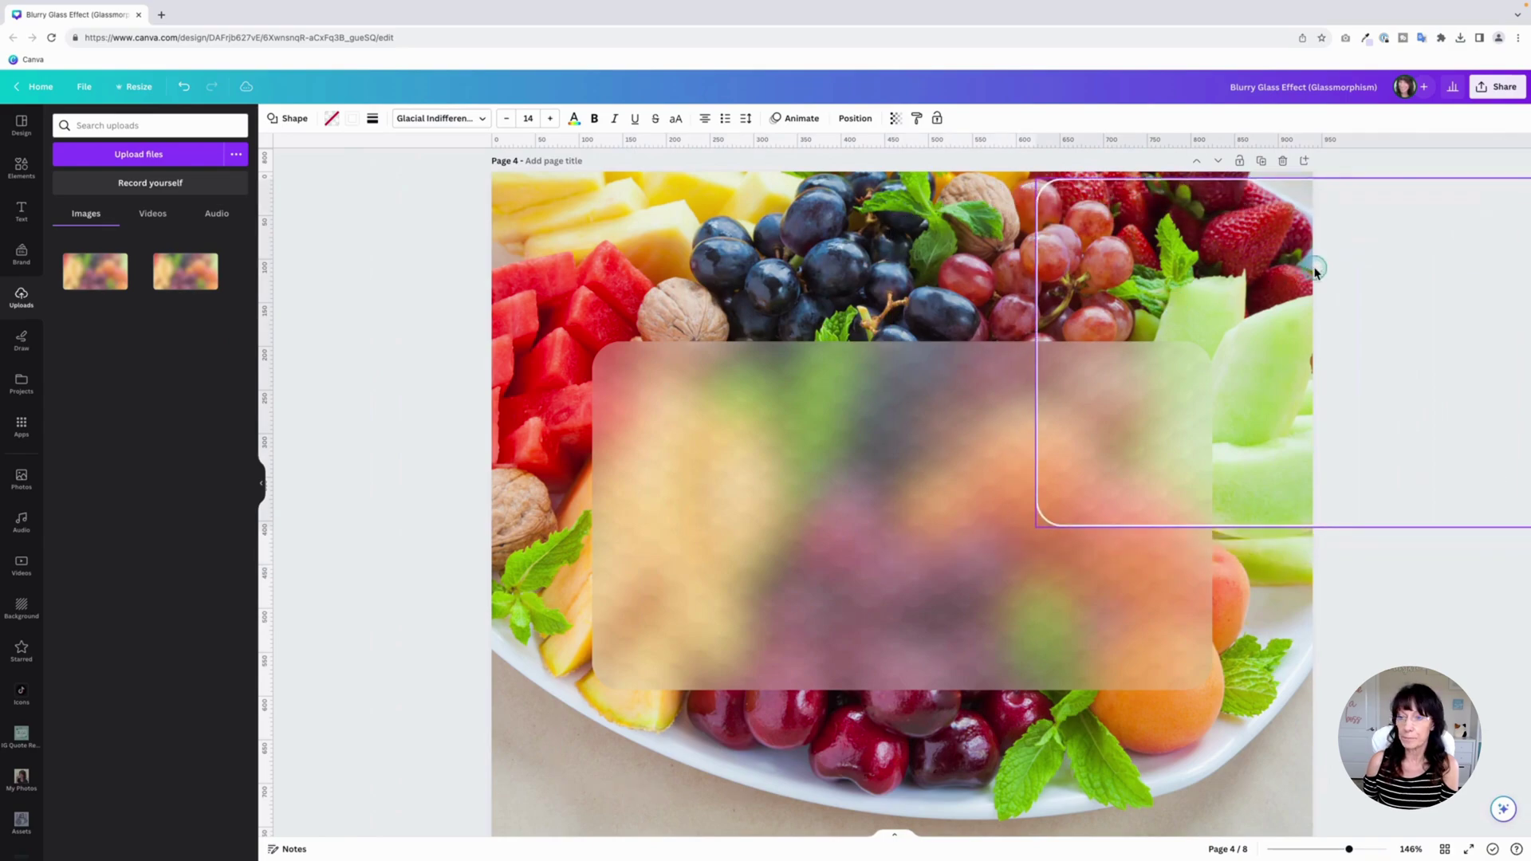
left_click(714, 546)
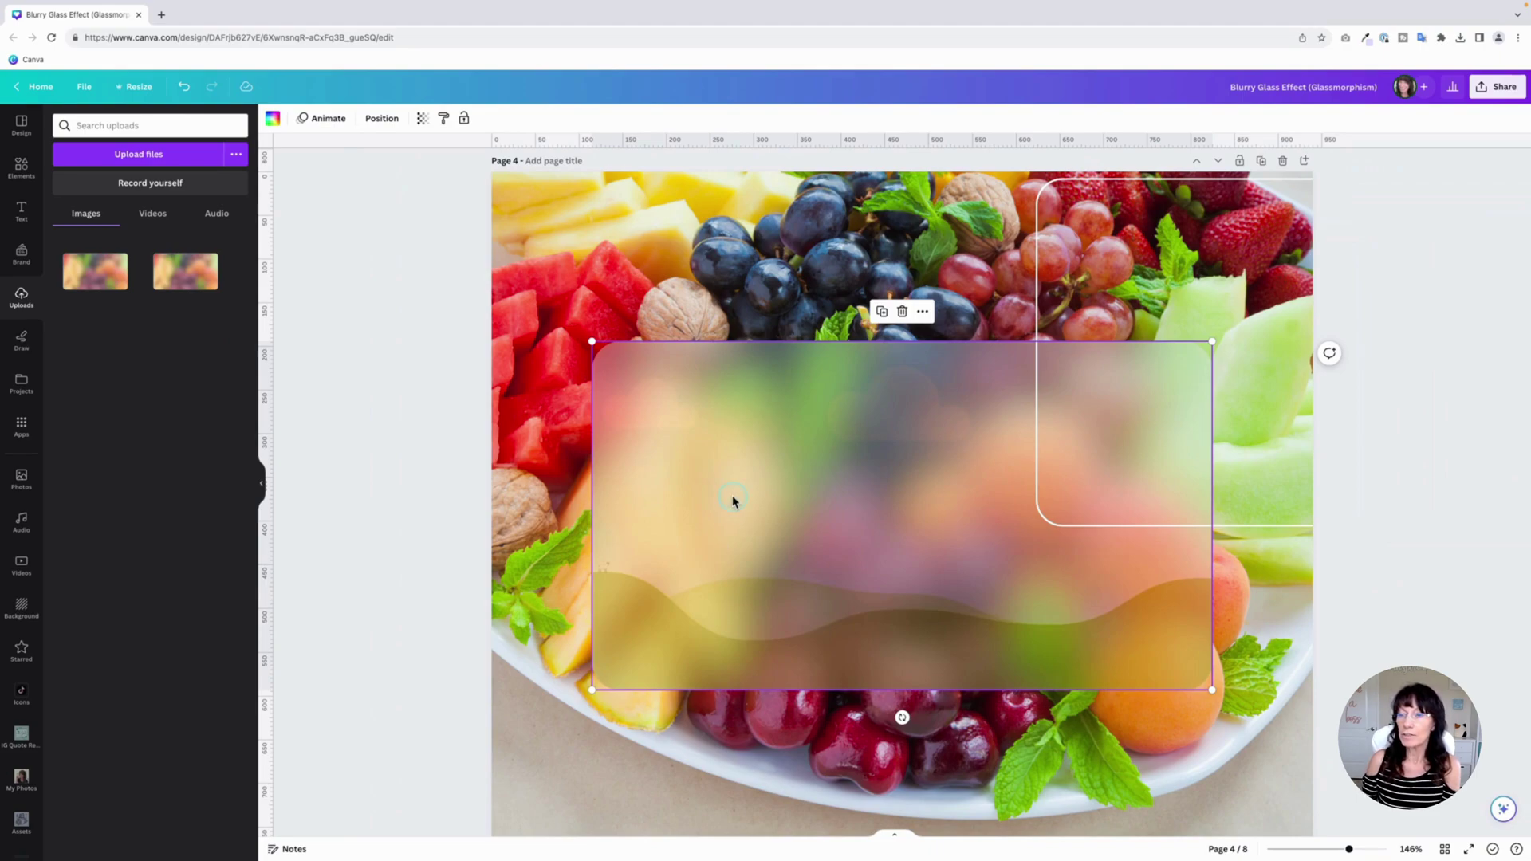
mouse_move(734, 501)
left_mouse_down()
mouse_move(754, 338)
mouse_move(724, 321)
mouse_move(740, 328)
mouse_move(735, 495)
left_mouse_up()
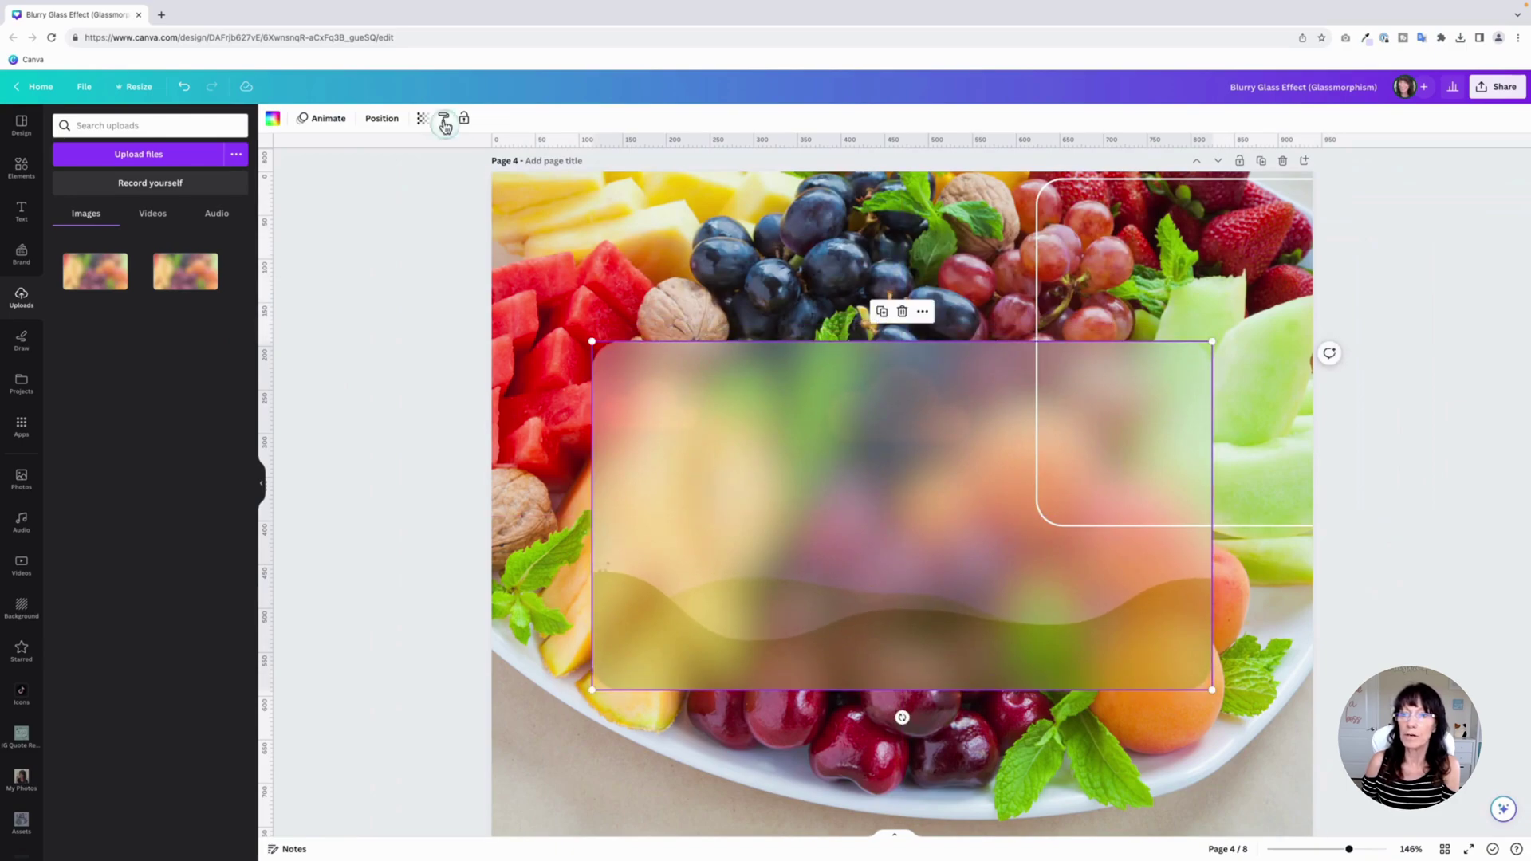
left_click(422, 118)
left_click_drag(356, 165, 512, 176)
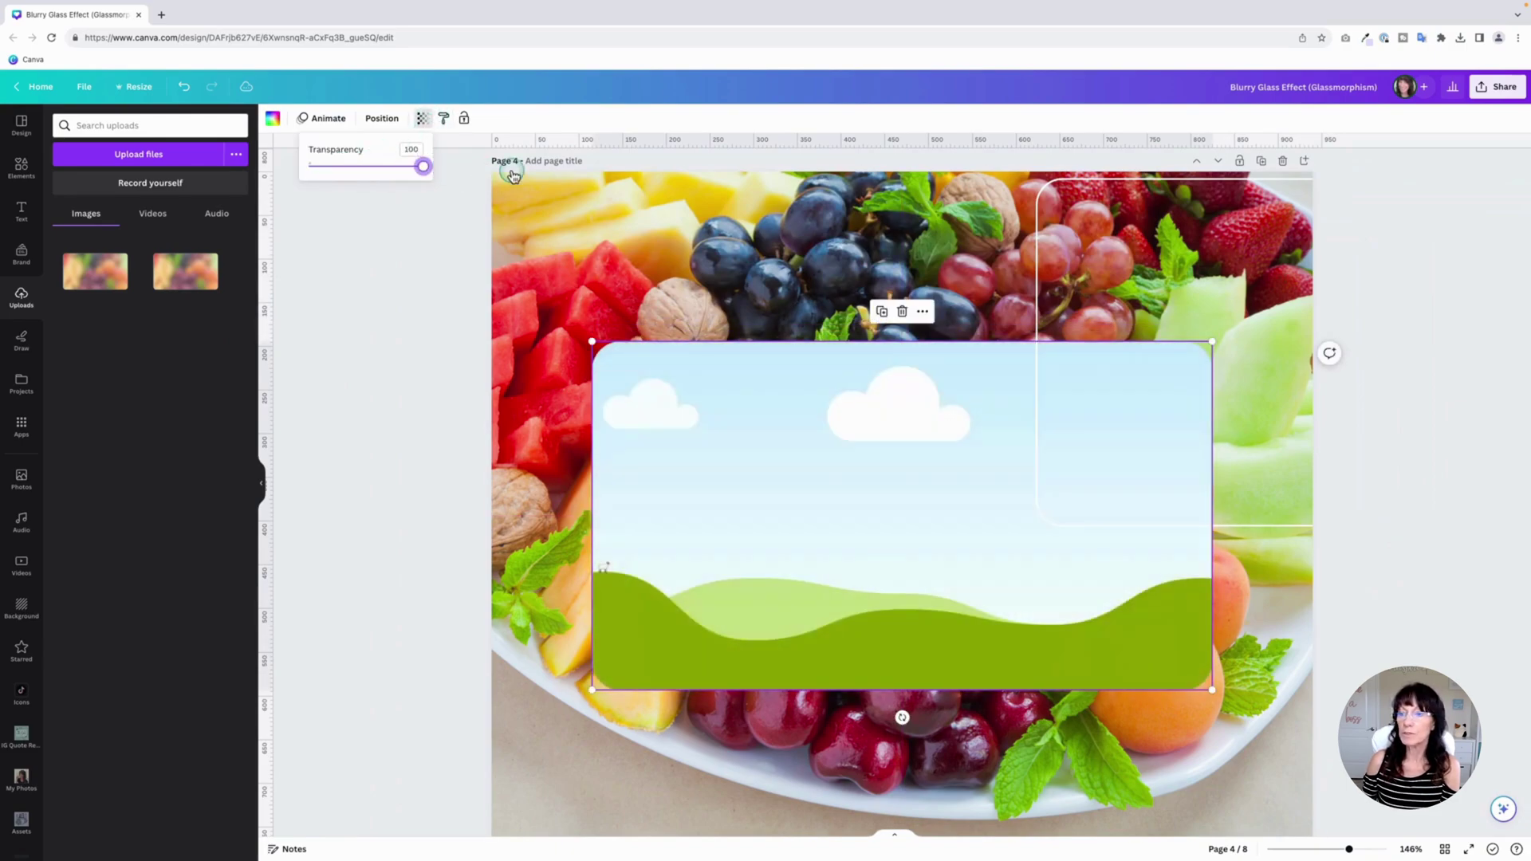
Search Elements photos for 'white texture' and drop the dotted white texture into the glass frame.
left_click(22, 168)
left_click(160, 130)
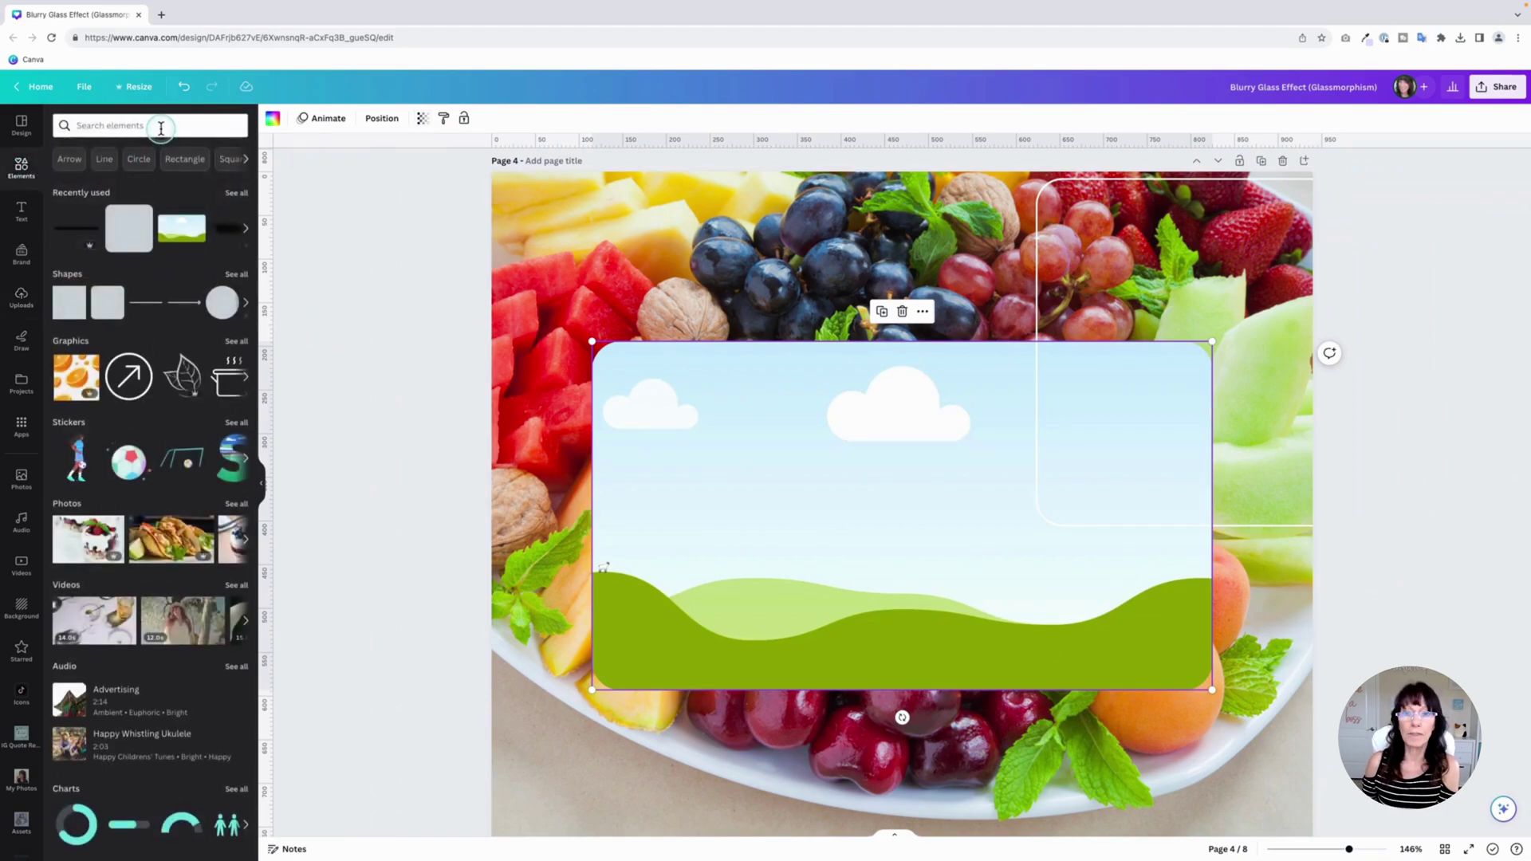
type("texture")
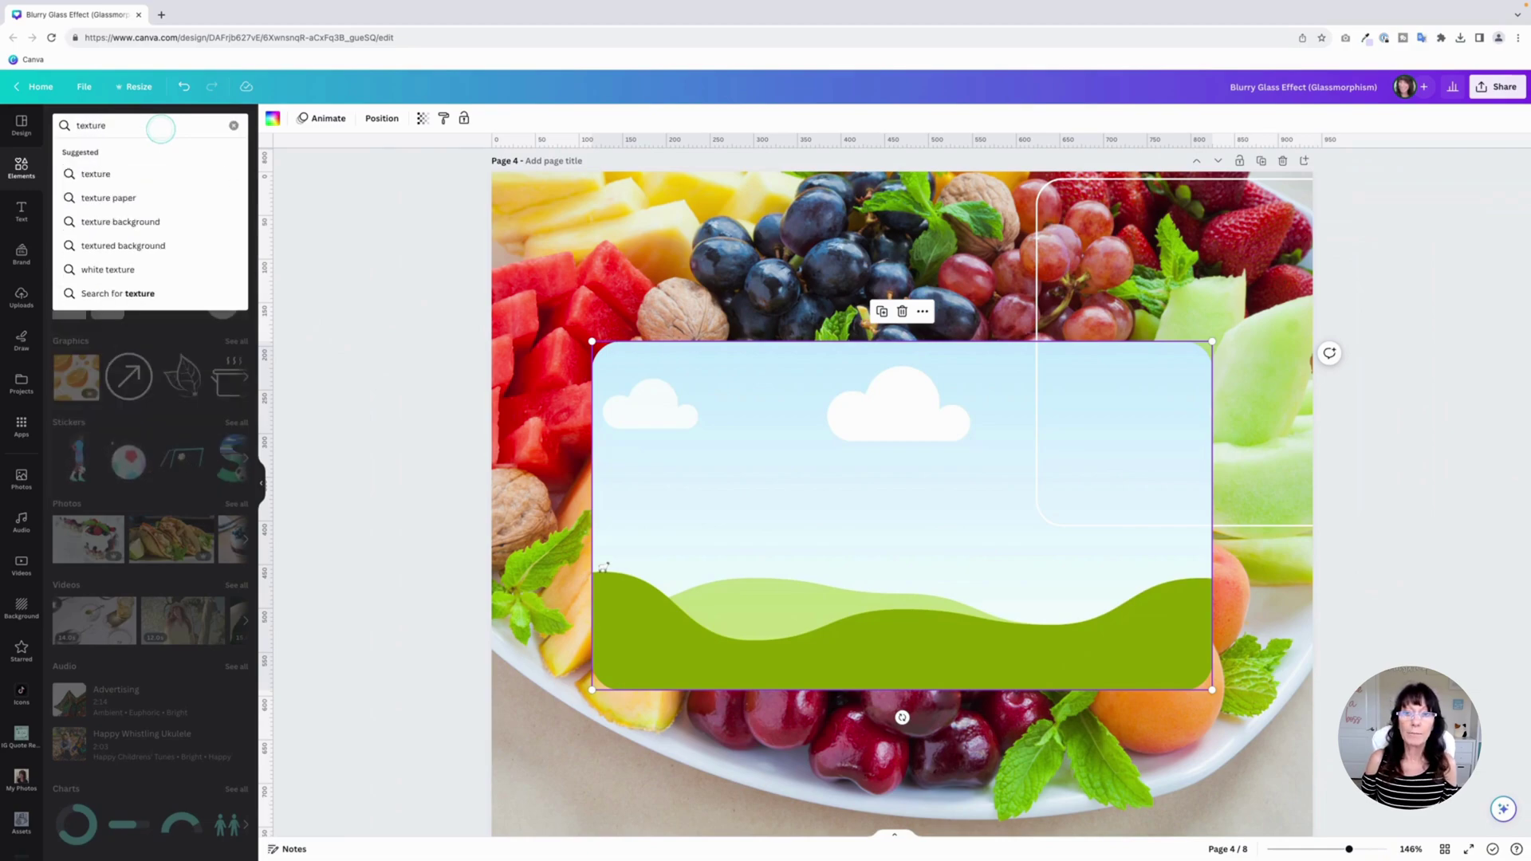
key("Return")
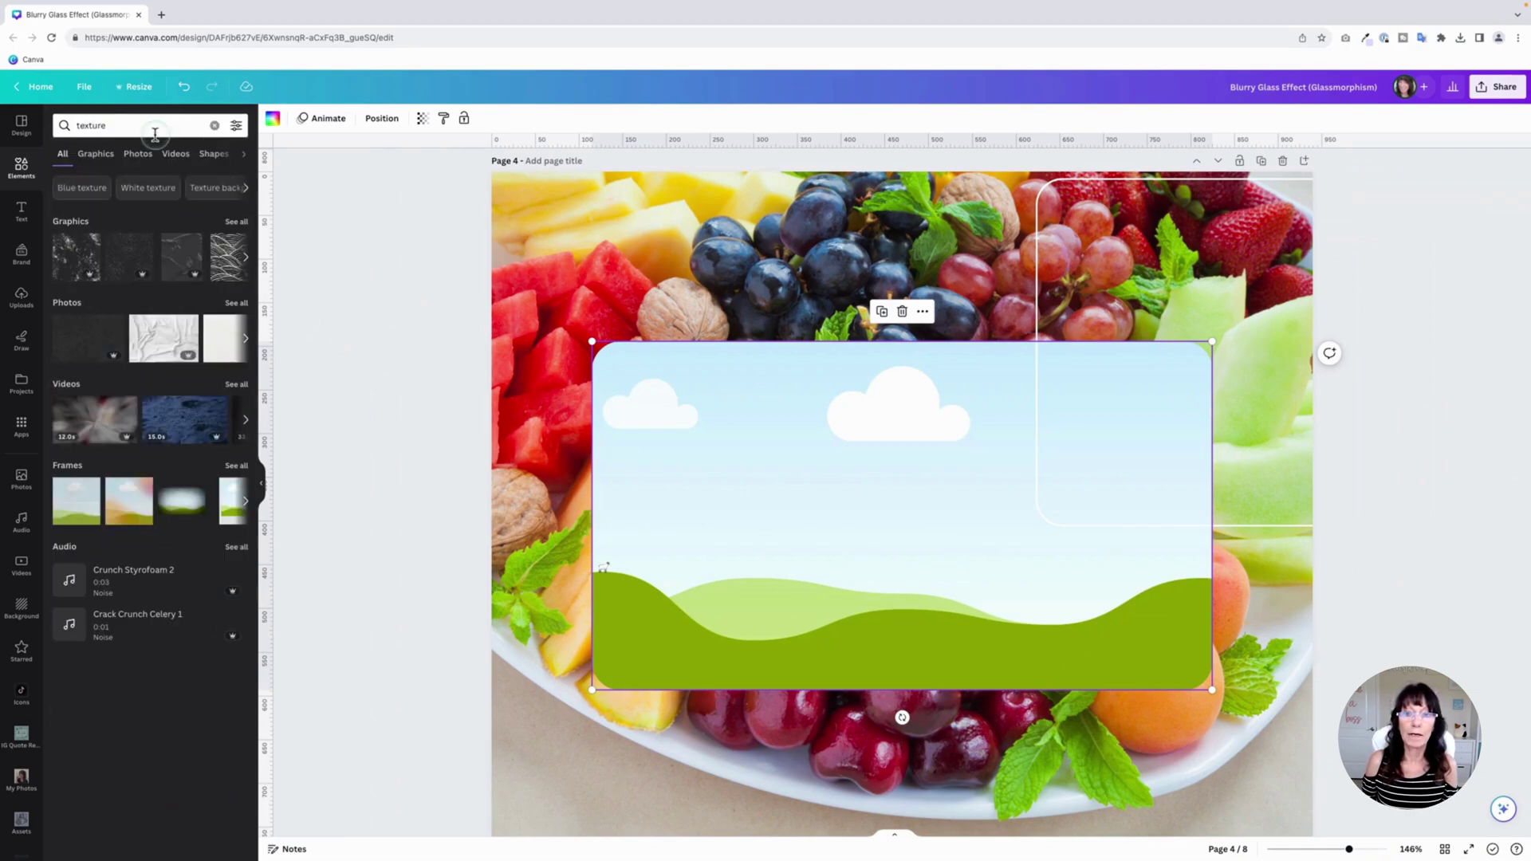
left_click(78, 125)
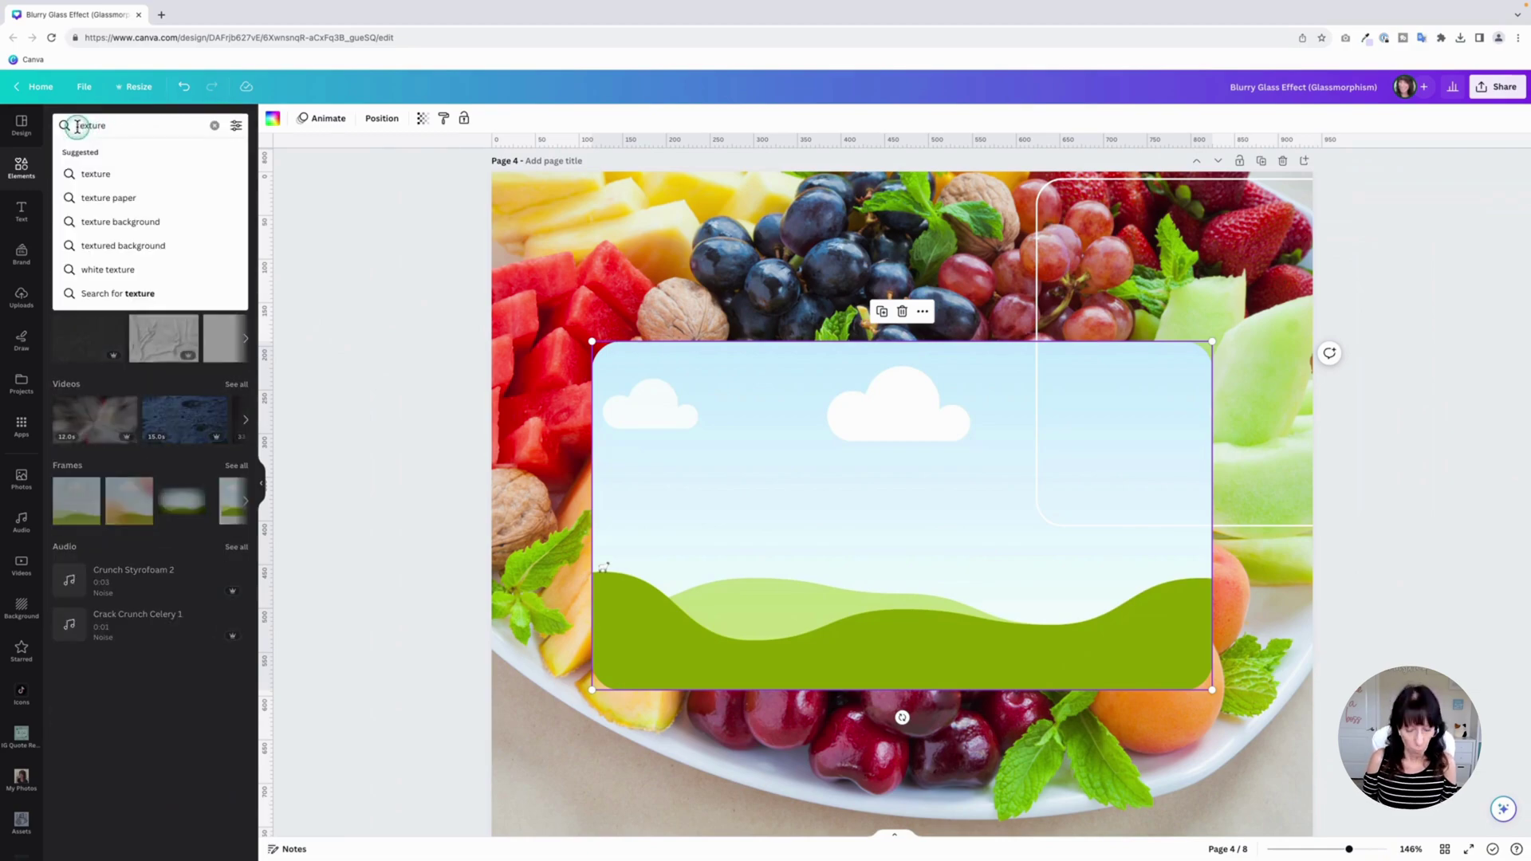
left_click(109, 128)
type("white")
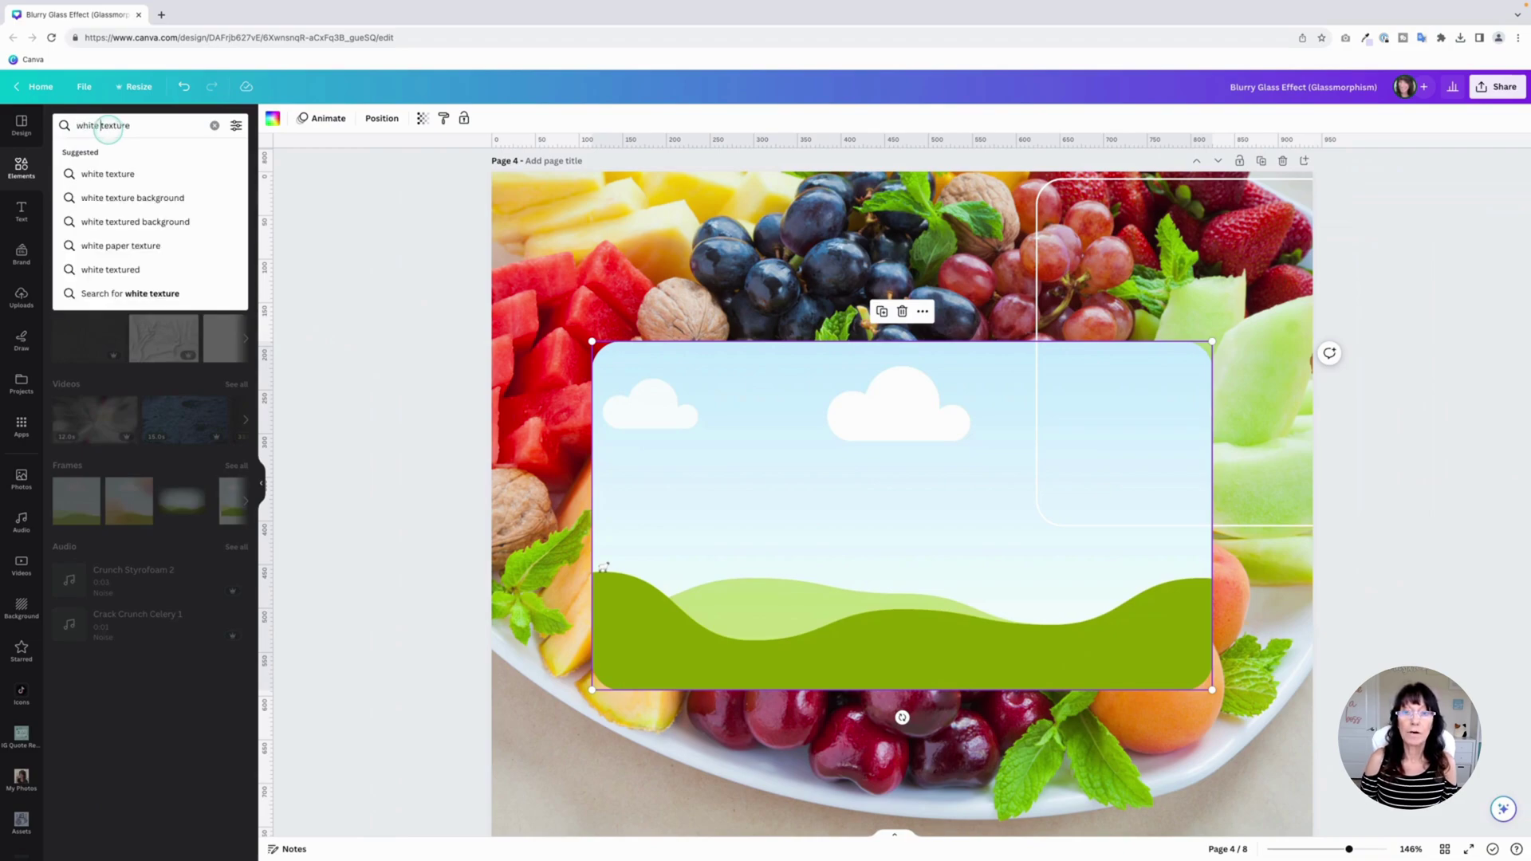
key("Return")
left_click(137, 154)
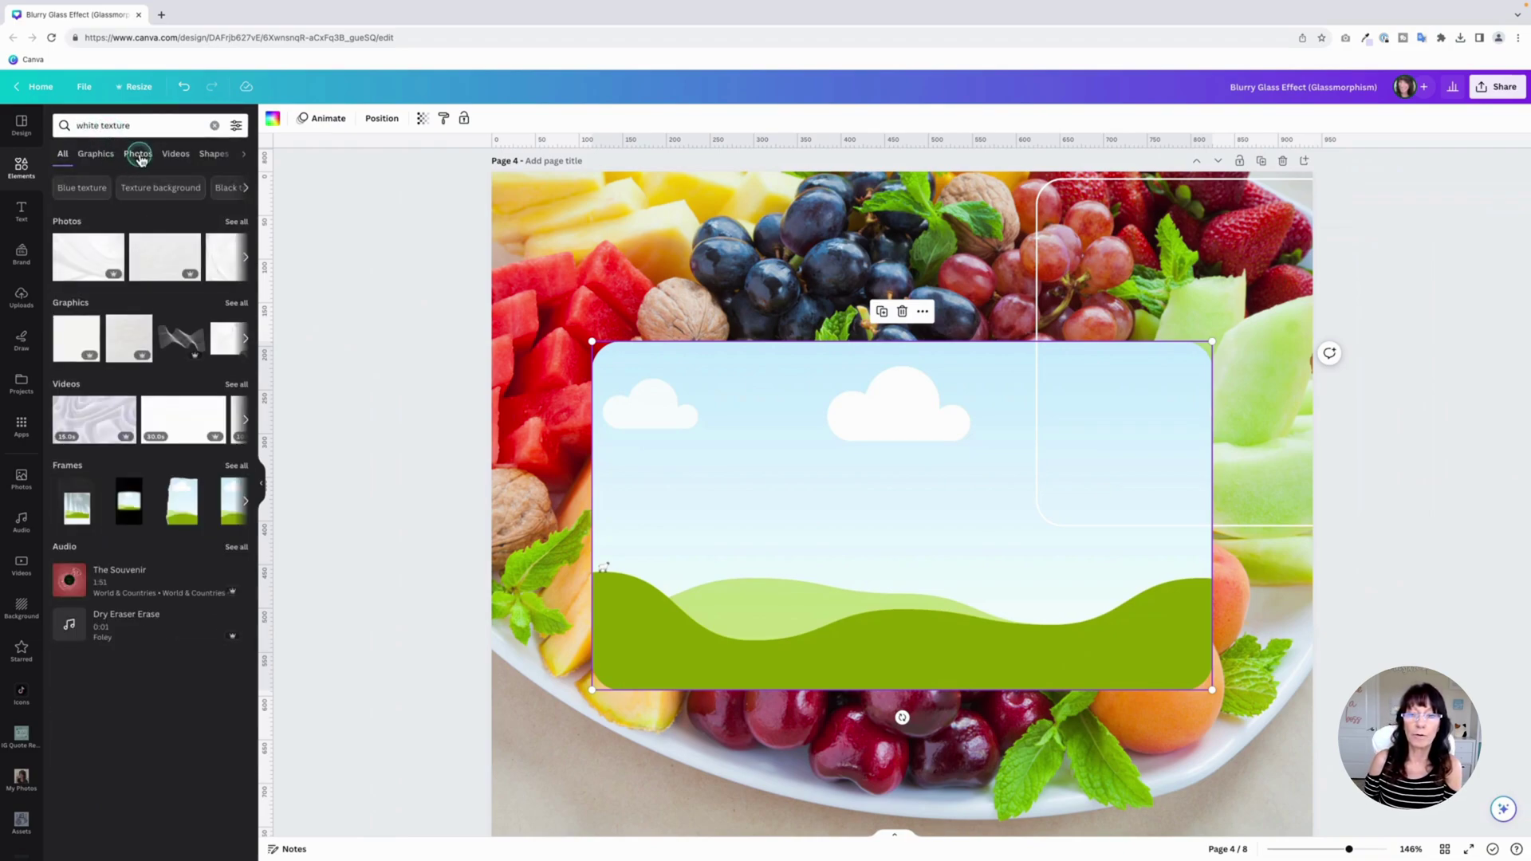
scroll(199, 356, "down", 3)
scroll(200, 356, "down", 2)
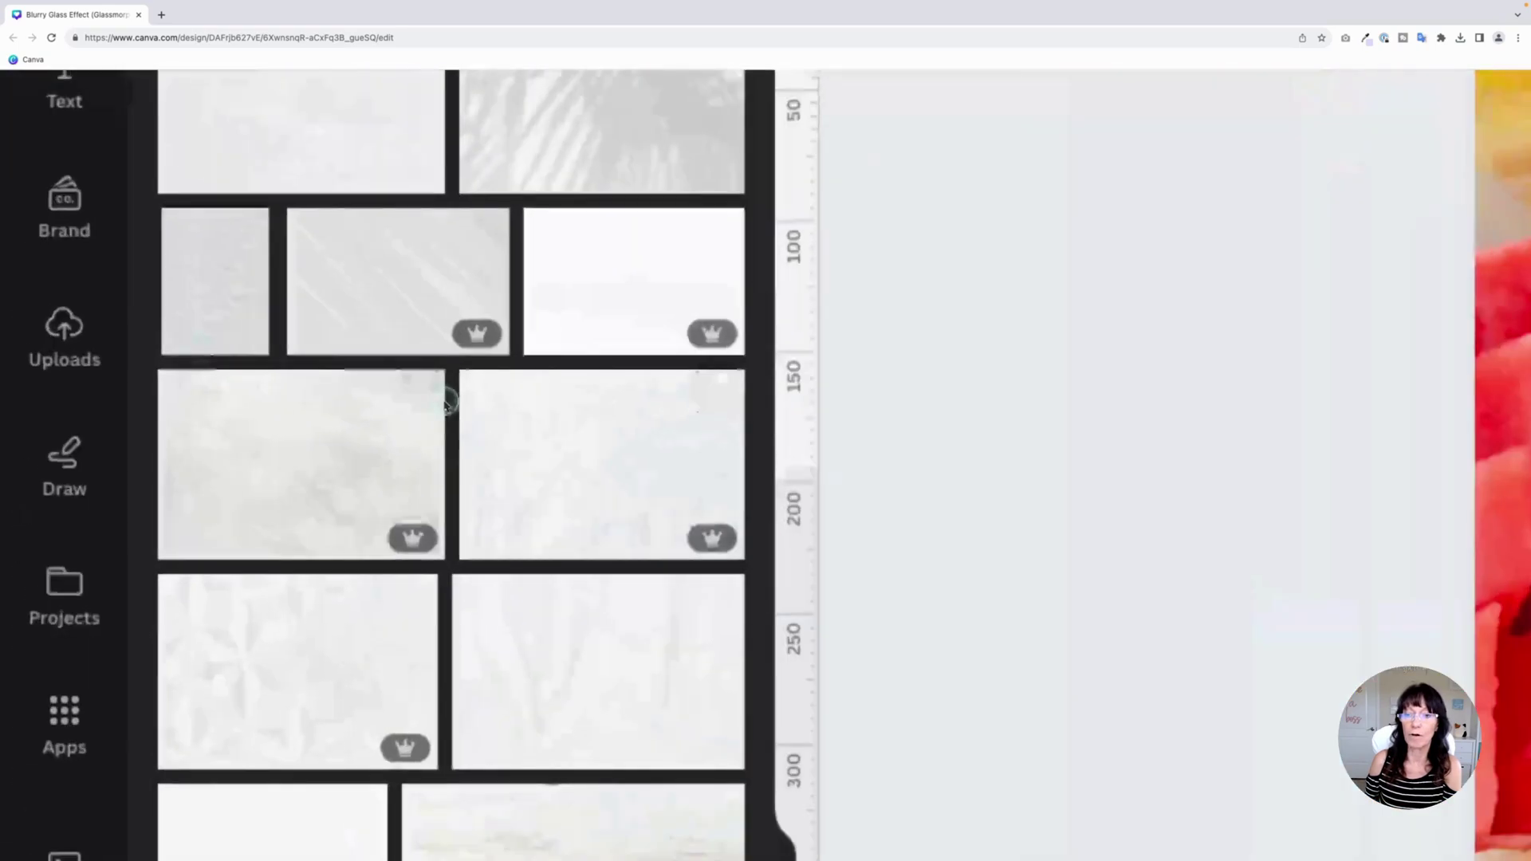
scroll(445, 405, "down", 5)
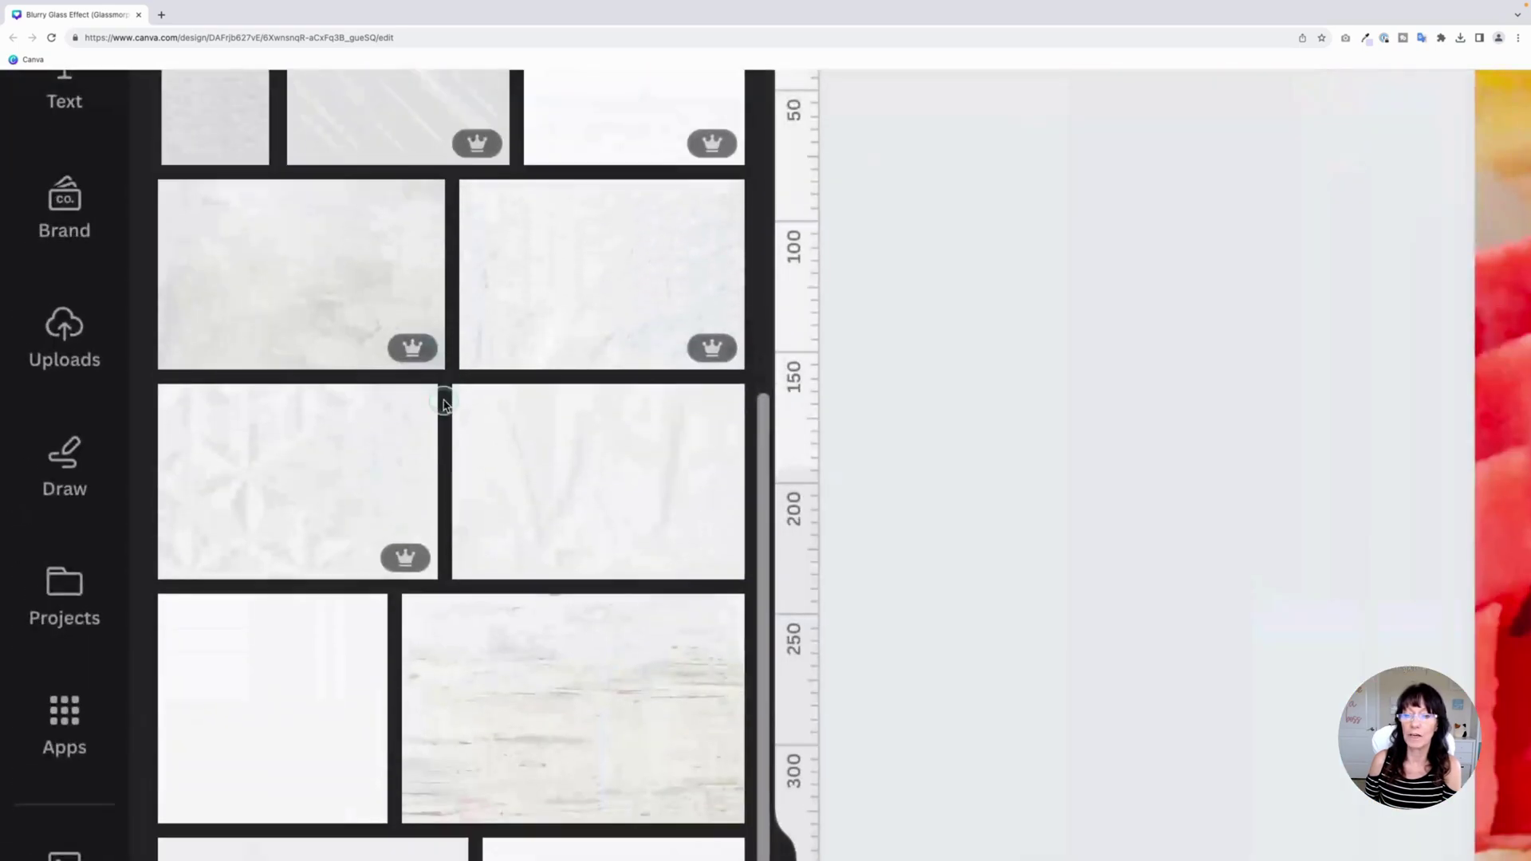
scroll(445, 405, "down", 2)
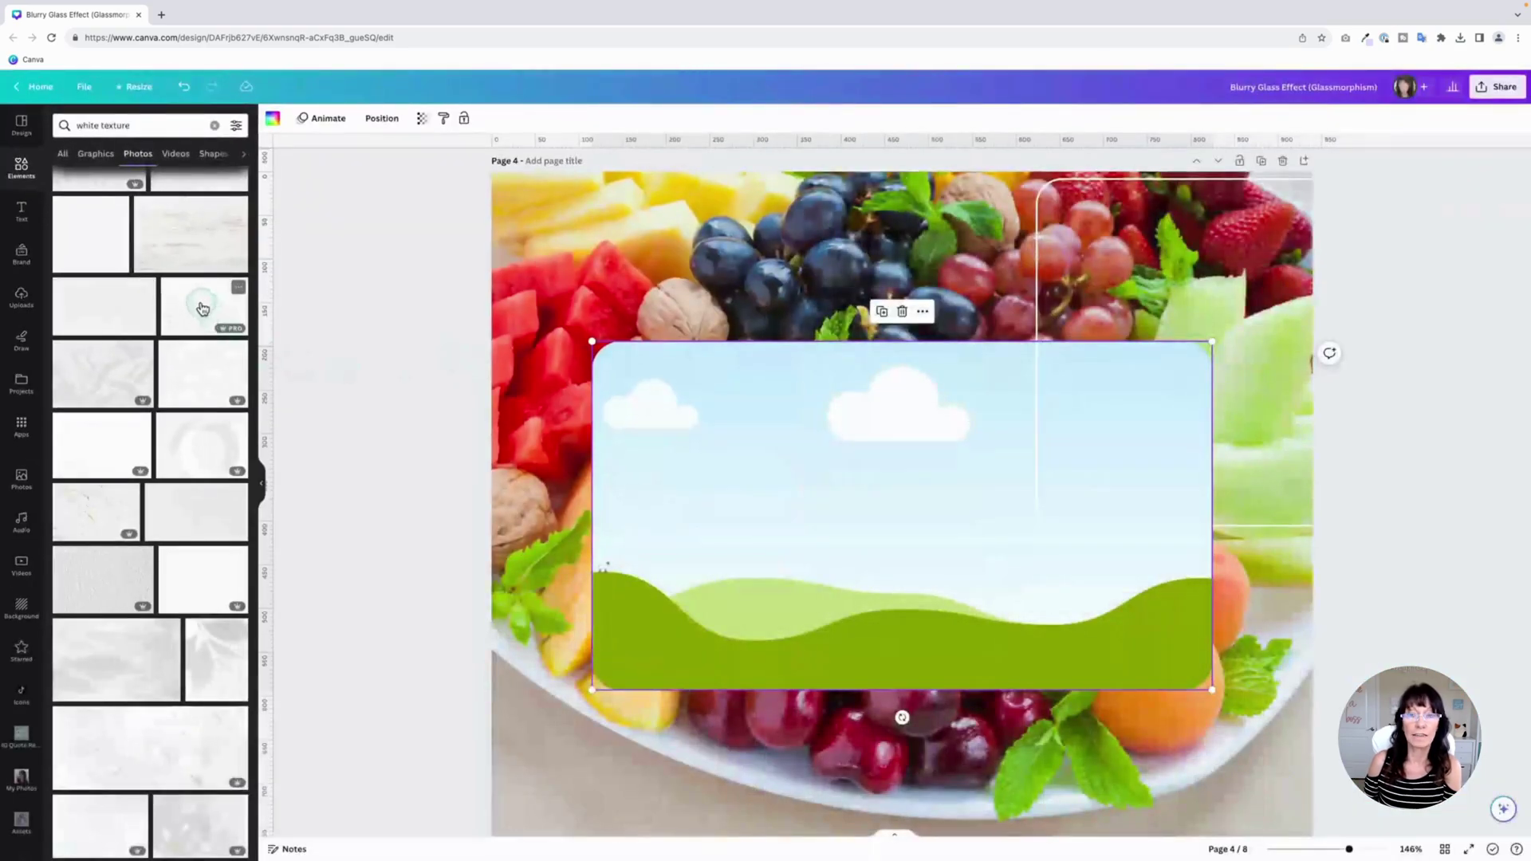
left_click_drag(201, 308, 635, 455)
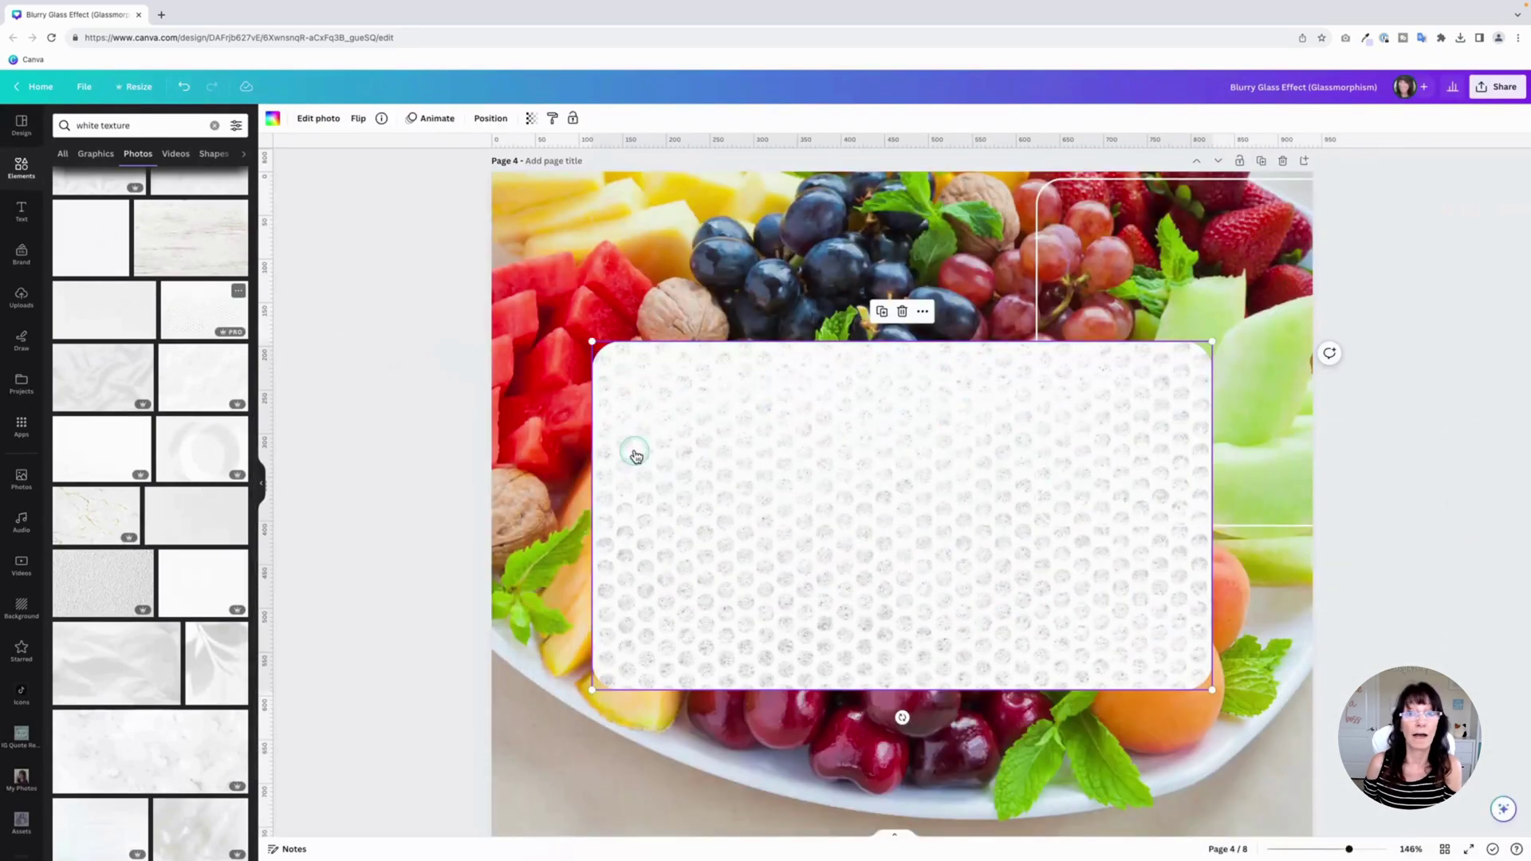
Set the texture's transparency to about 20 and move the white outline back over the panel.
left_click(530, 118)
left_click_drag(533, 176, 448, 177)
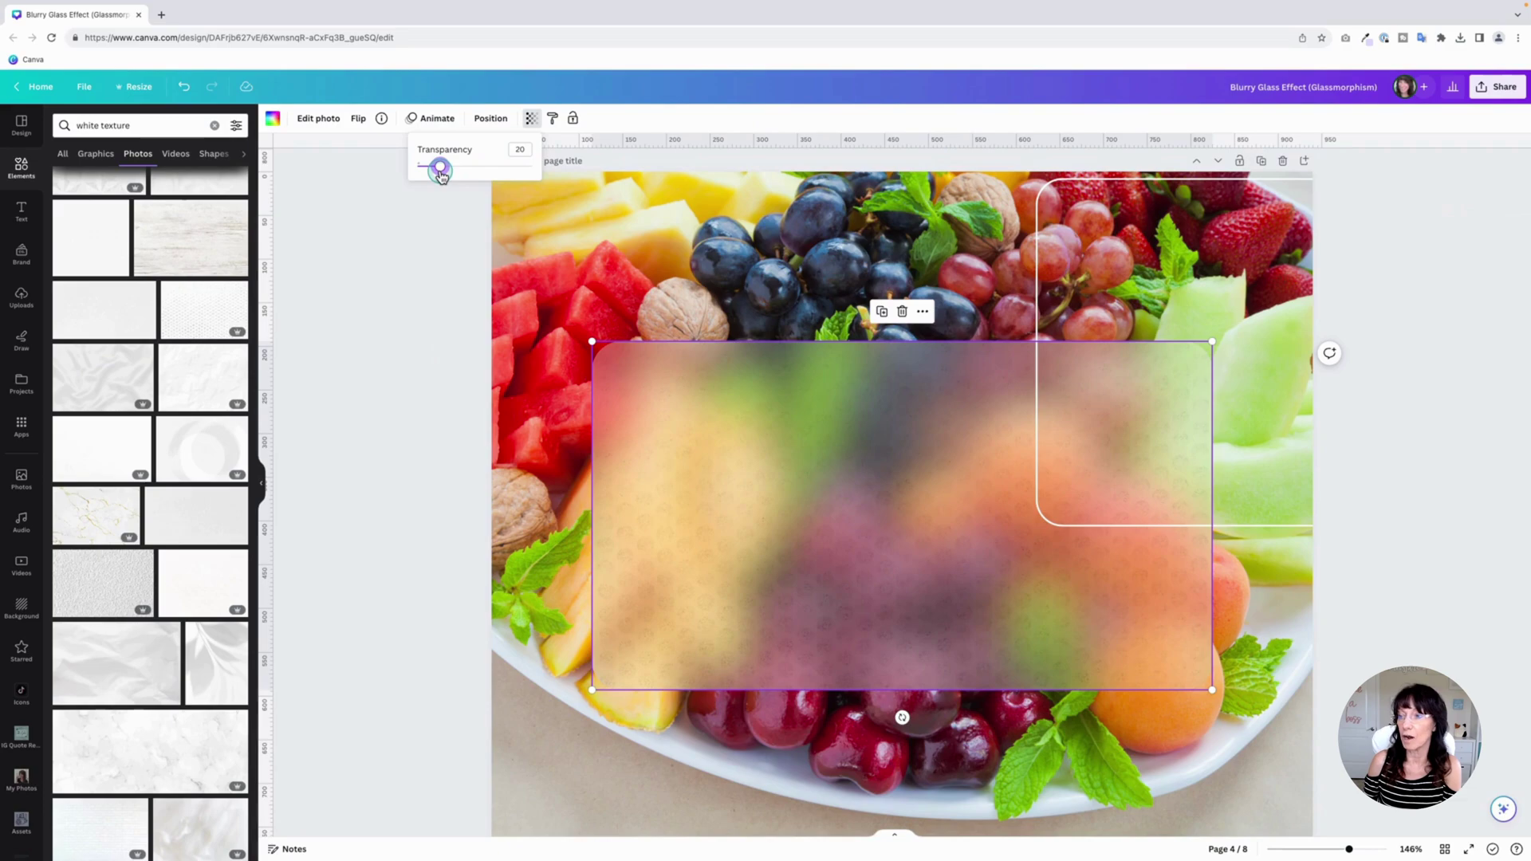
left_click(413, 318)
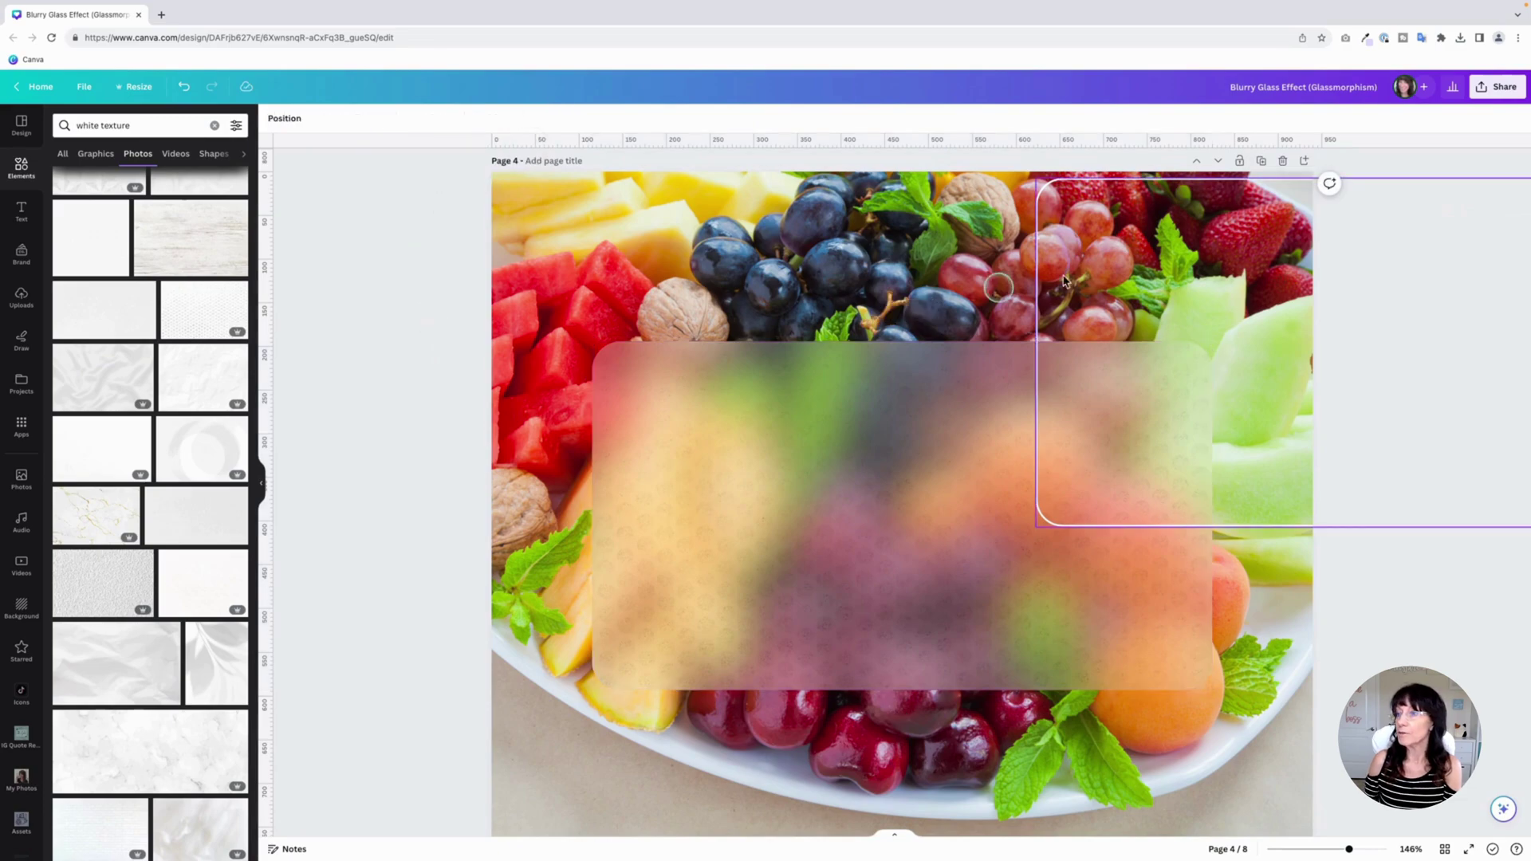
left_click_drag(1158, 214, 723, 370)
left_click(412, 416)
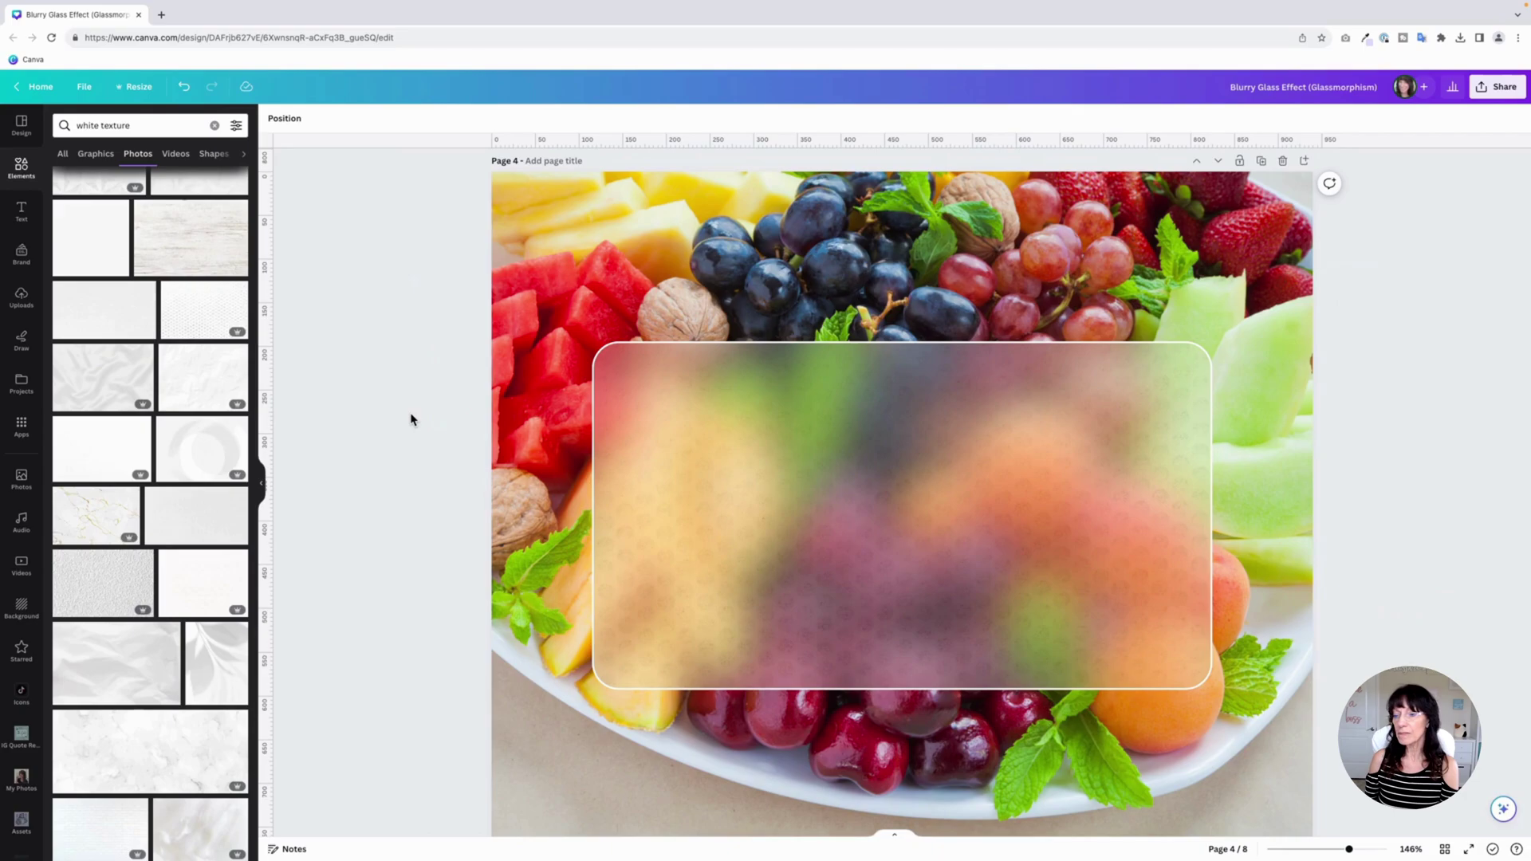
Scroll to page 8, select the rope-hung blurred glass panel, and show the uploaded images.
scroll(410, 419, "down", 15)
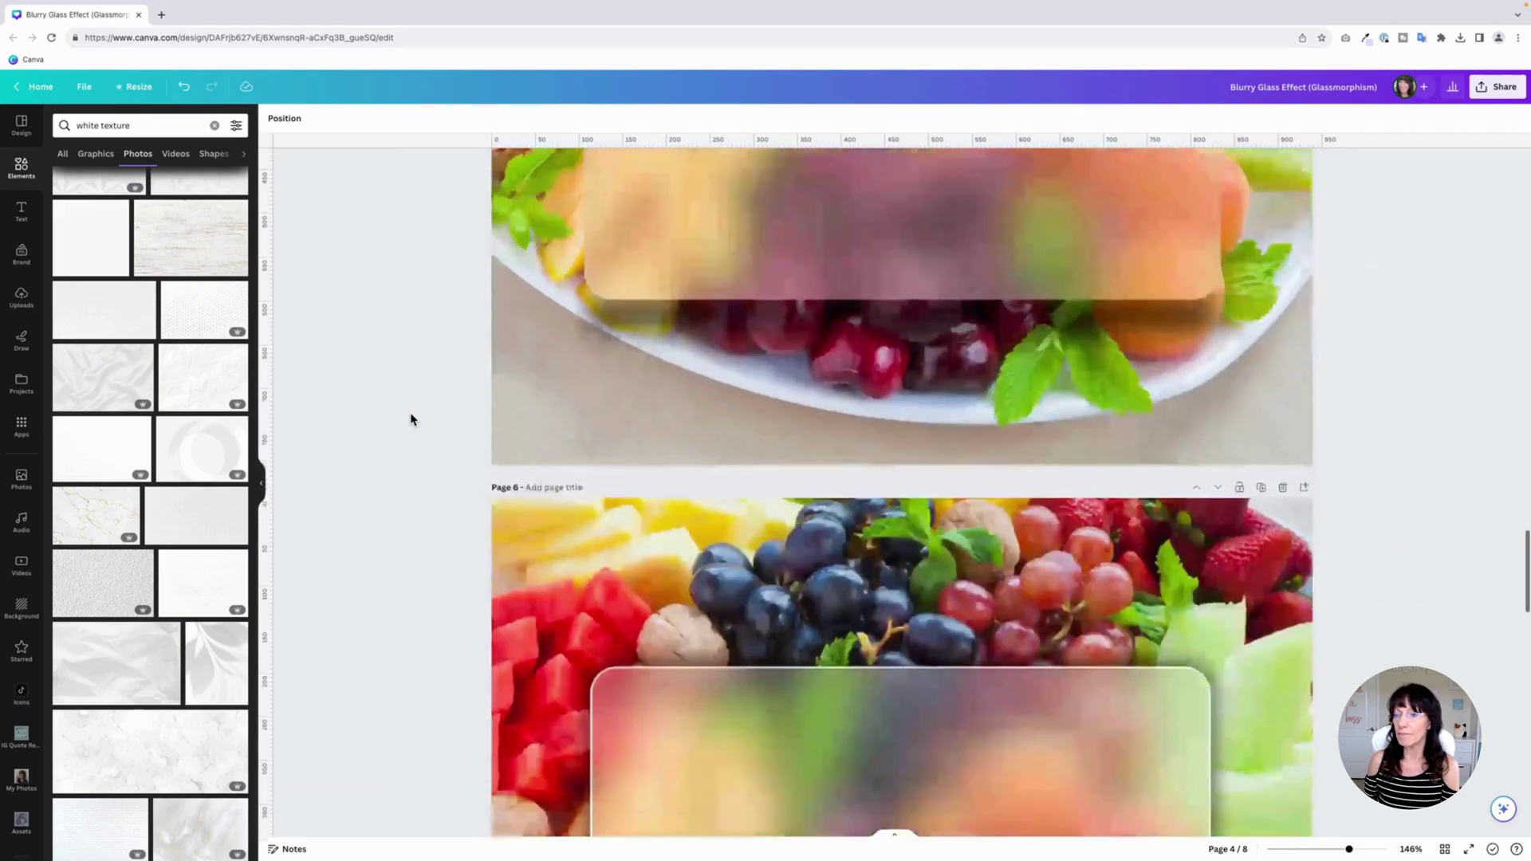
scroll(409, 419, "down", 14)
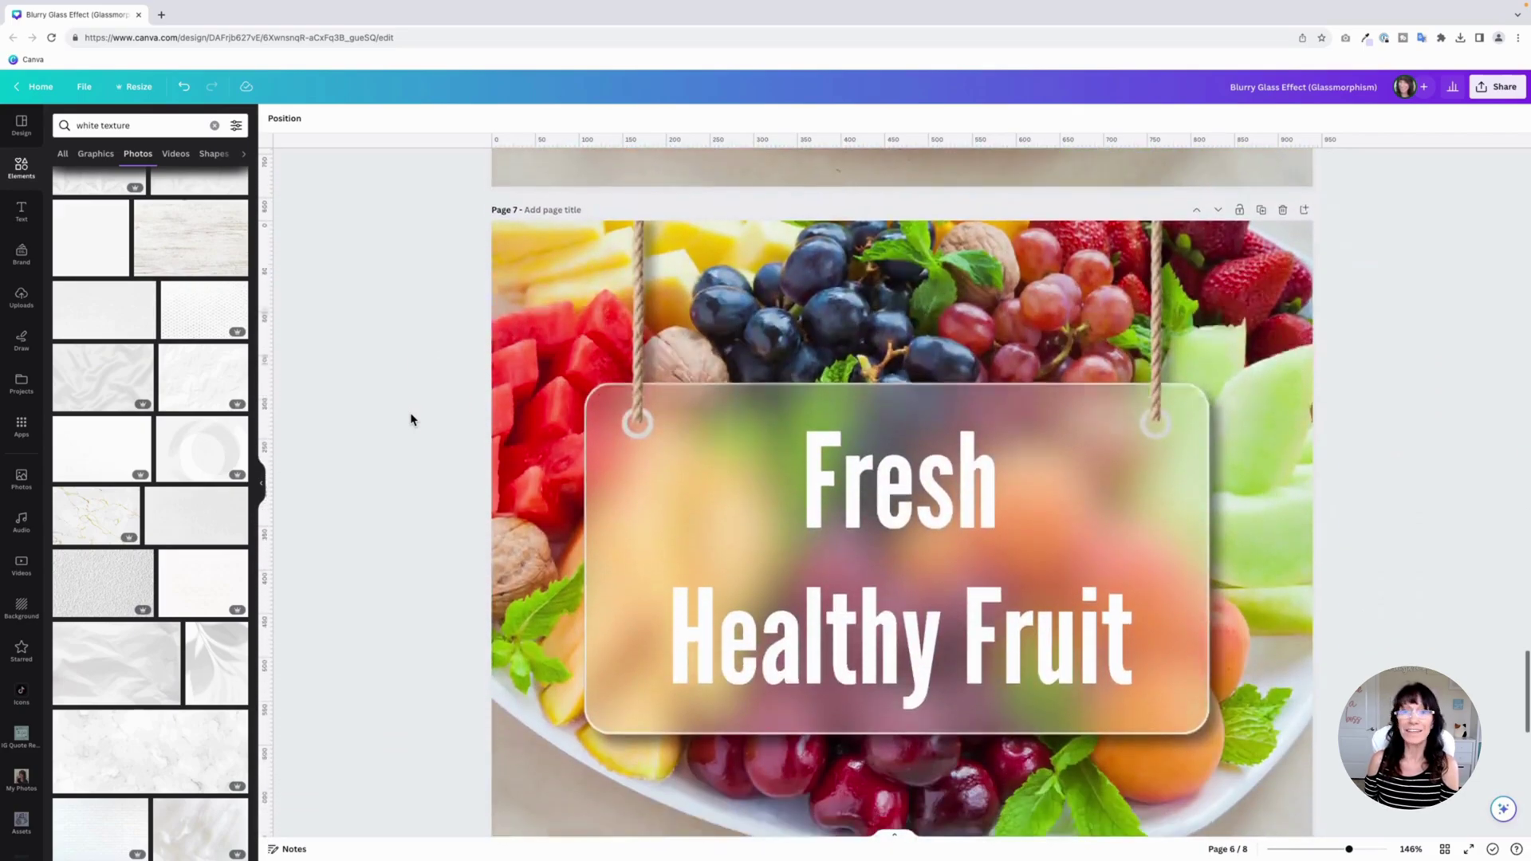
left_click(815, 520)
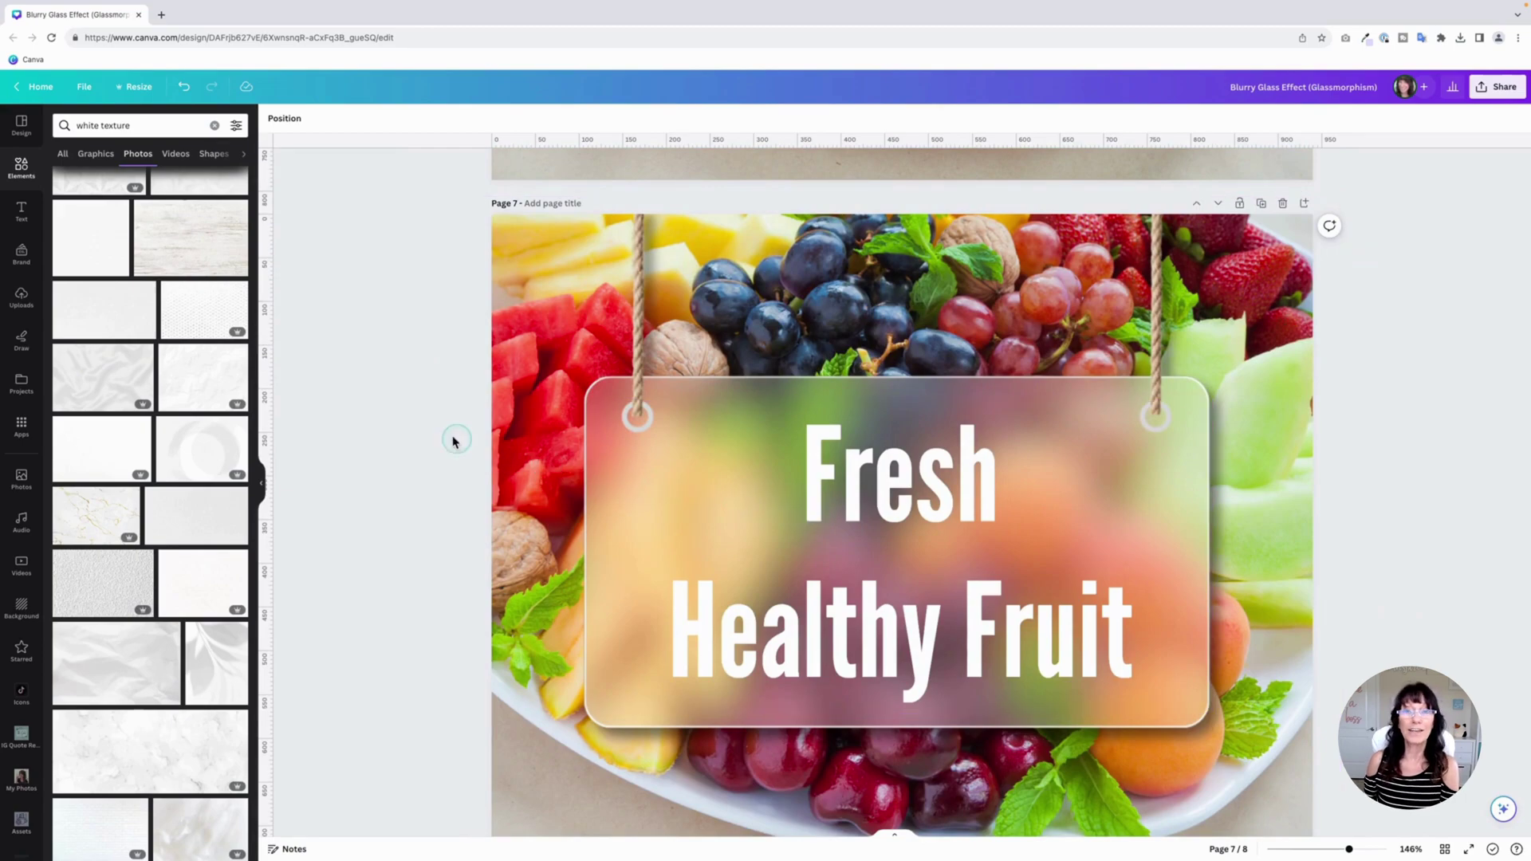
left_click(419, 404)
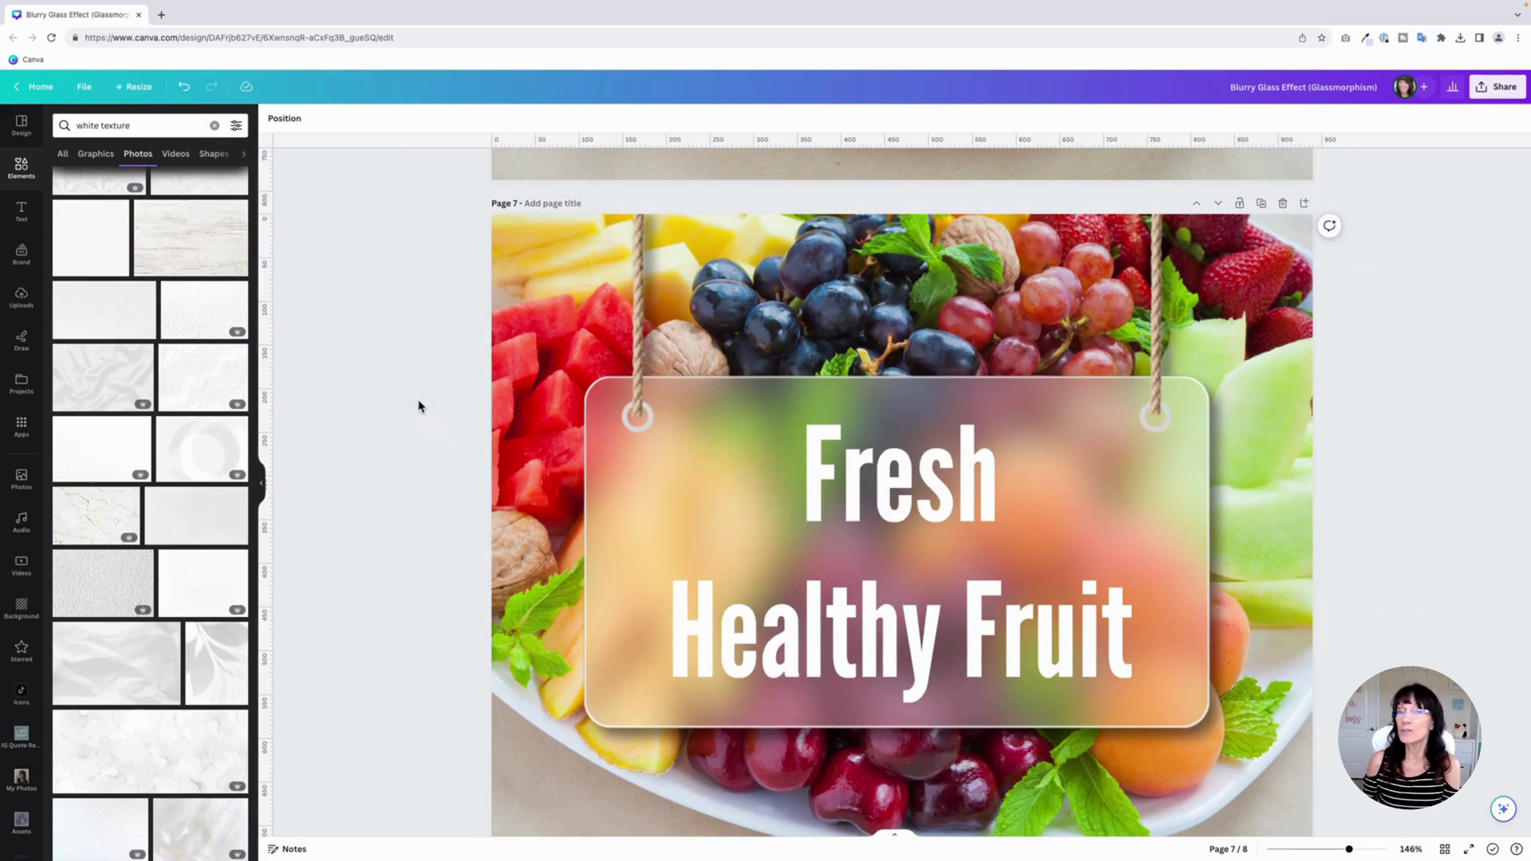
scroll(419, 406, "down", 10)
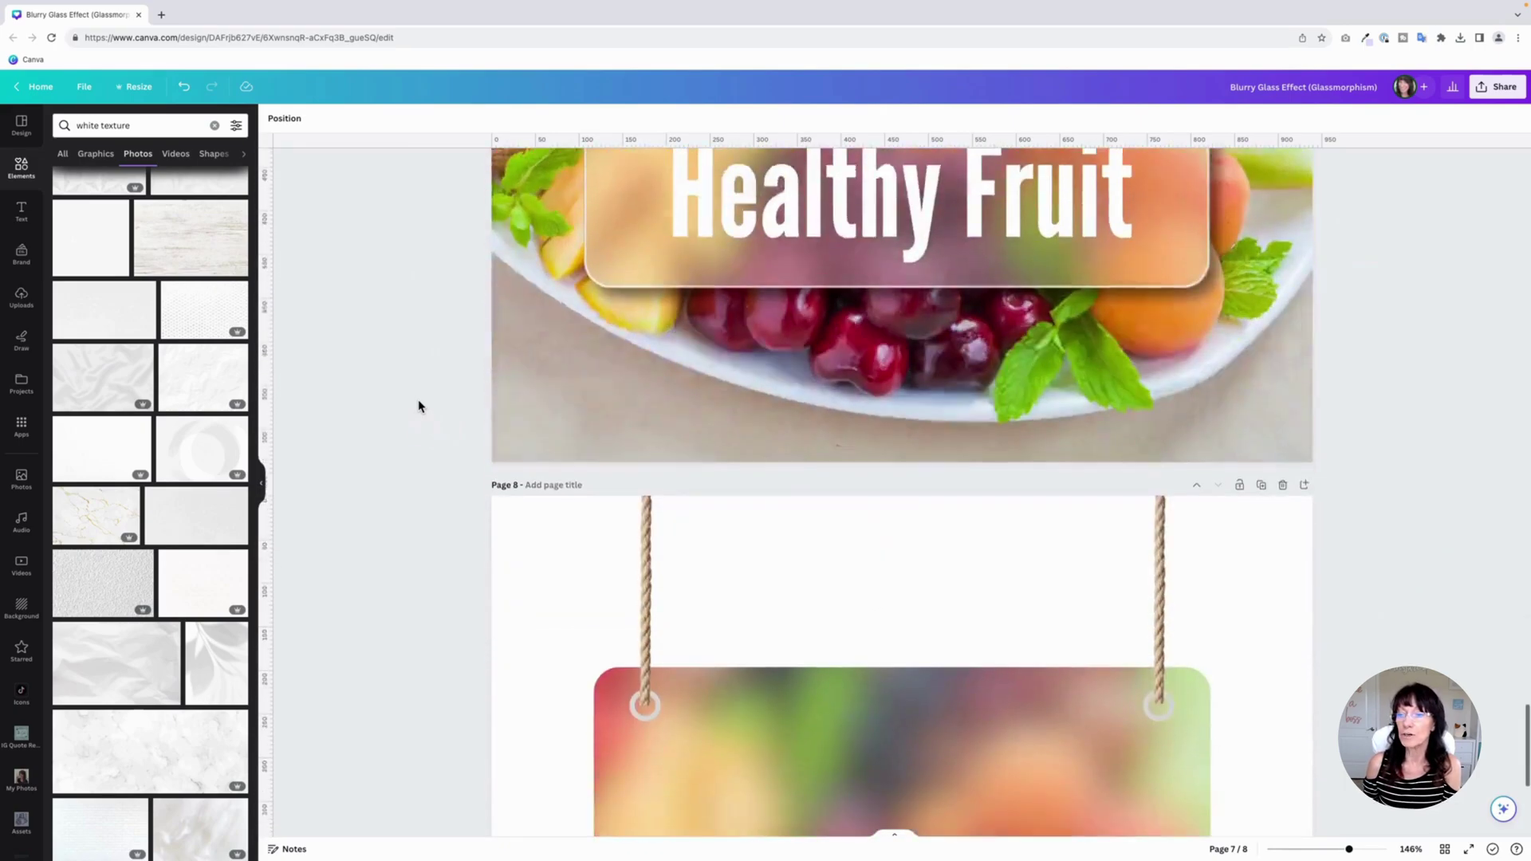
left_click(916, 574)
left_click(930, 507)
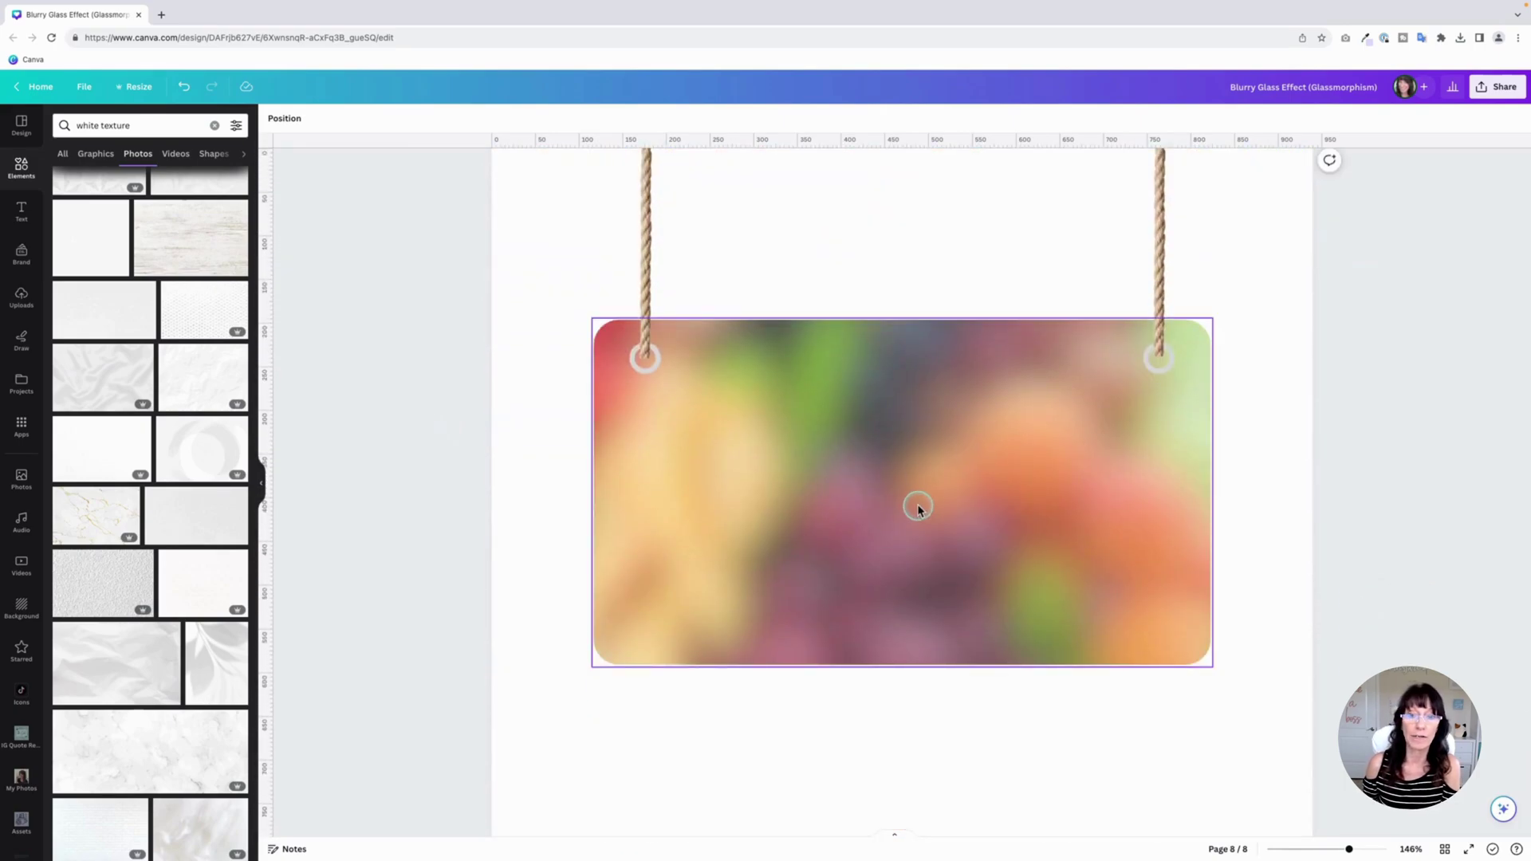
left_click(23, 298)
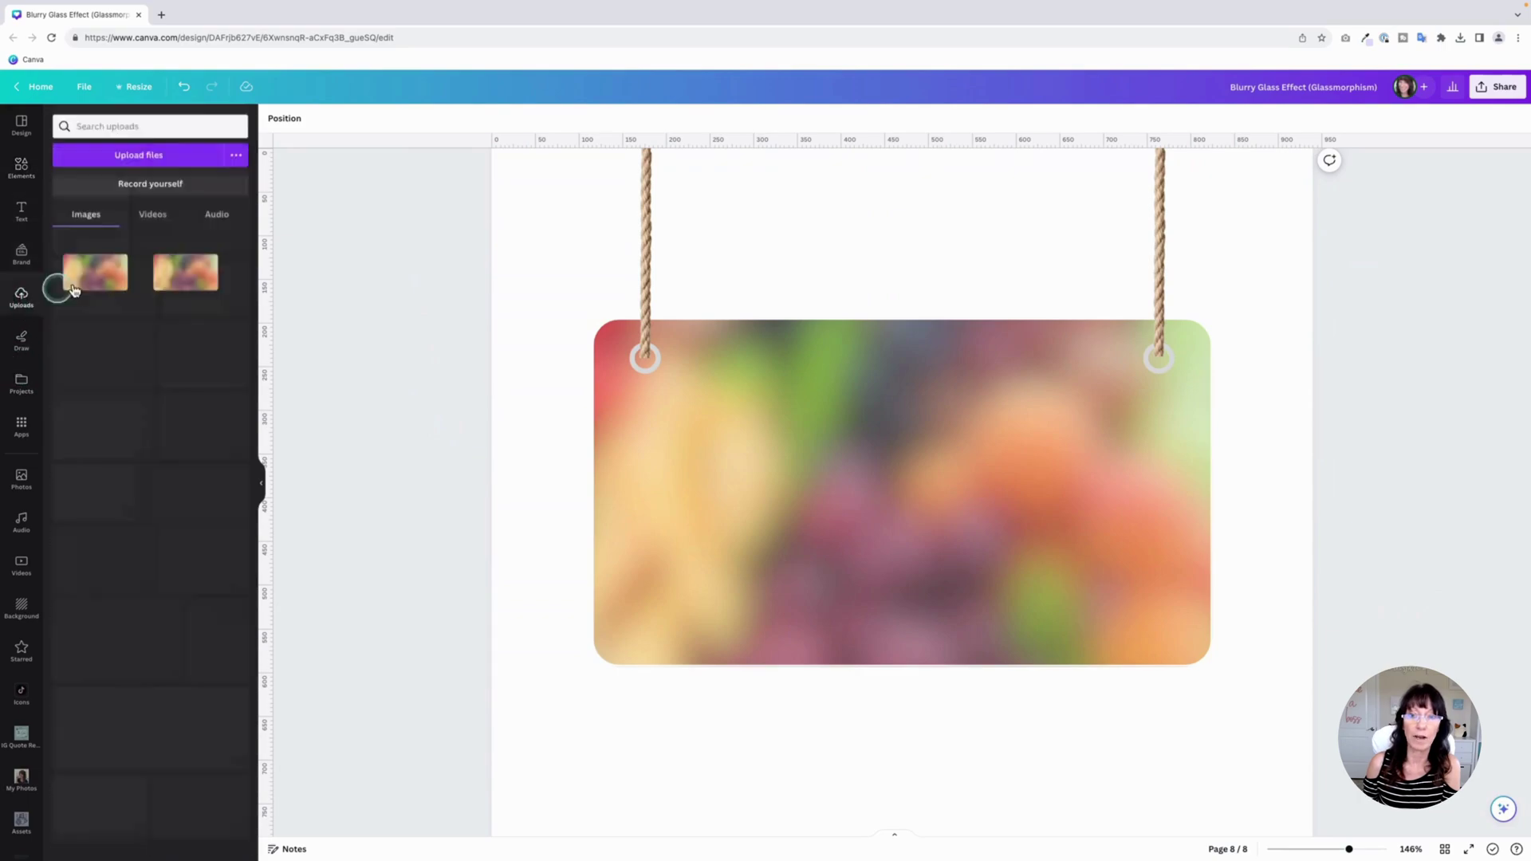
left_click(654, 372)
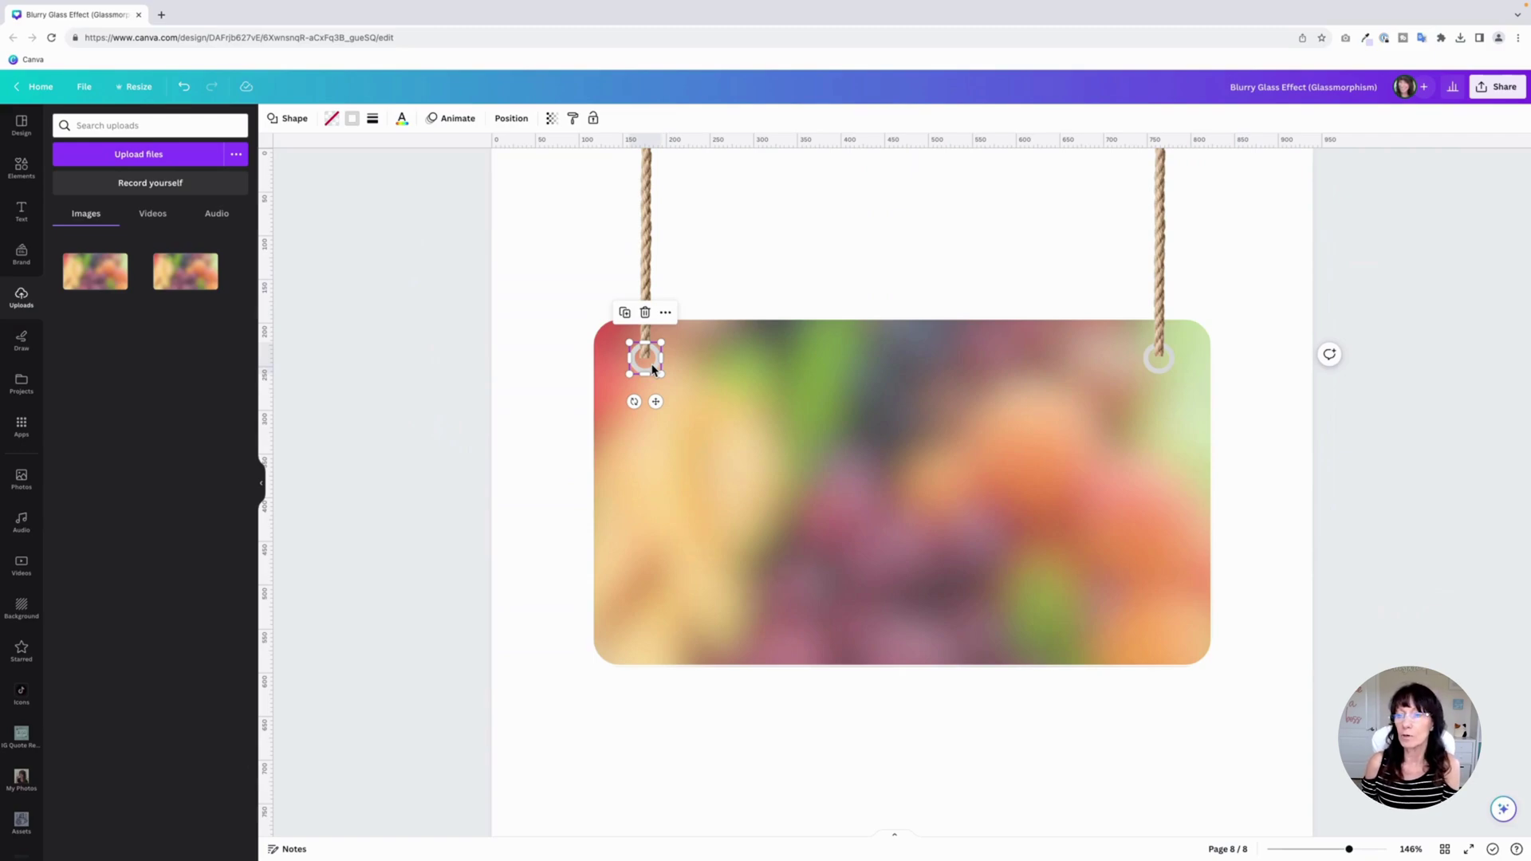
left_click(648, 247)
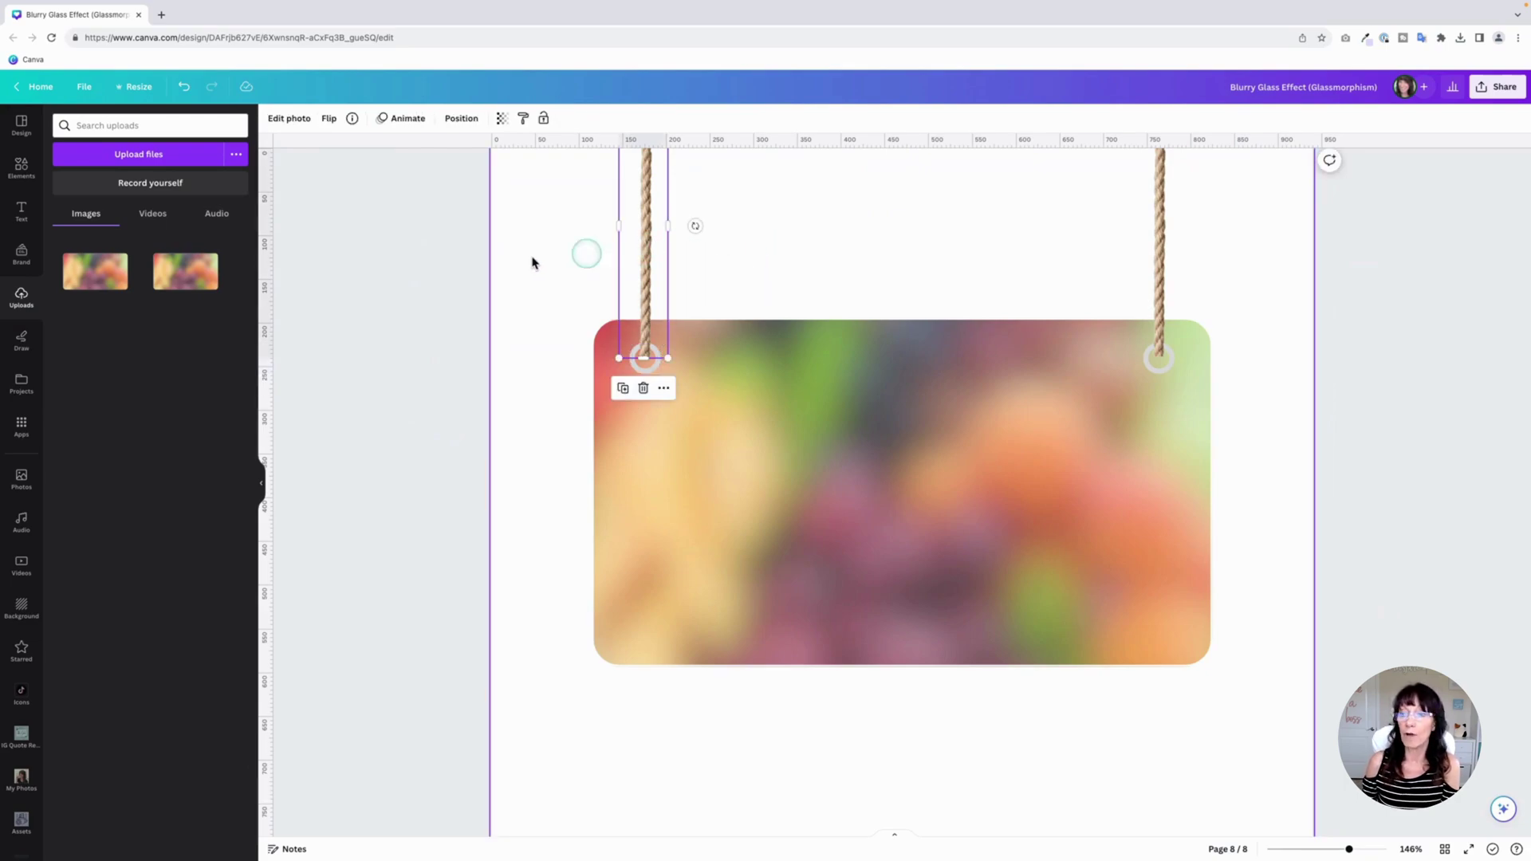
left_click(518, 260)
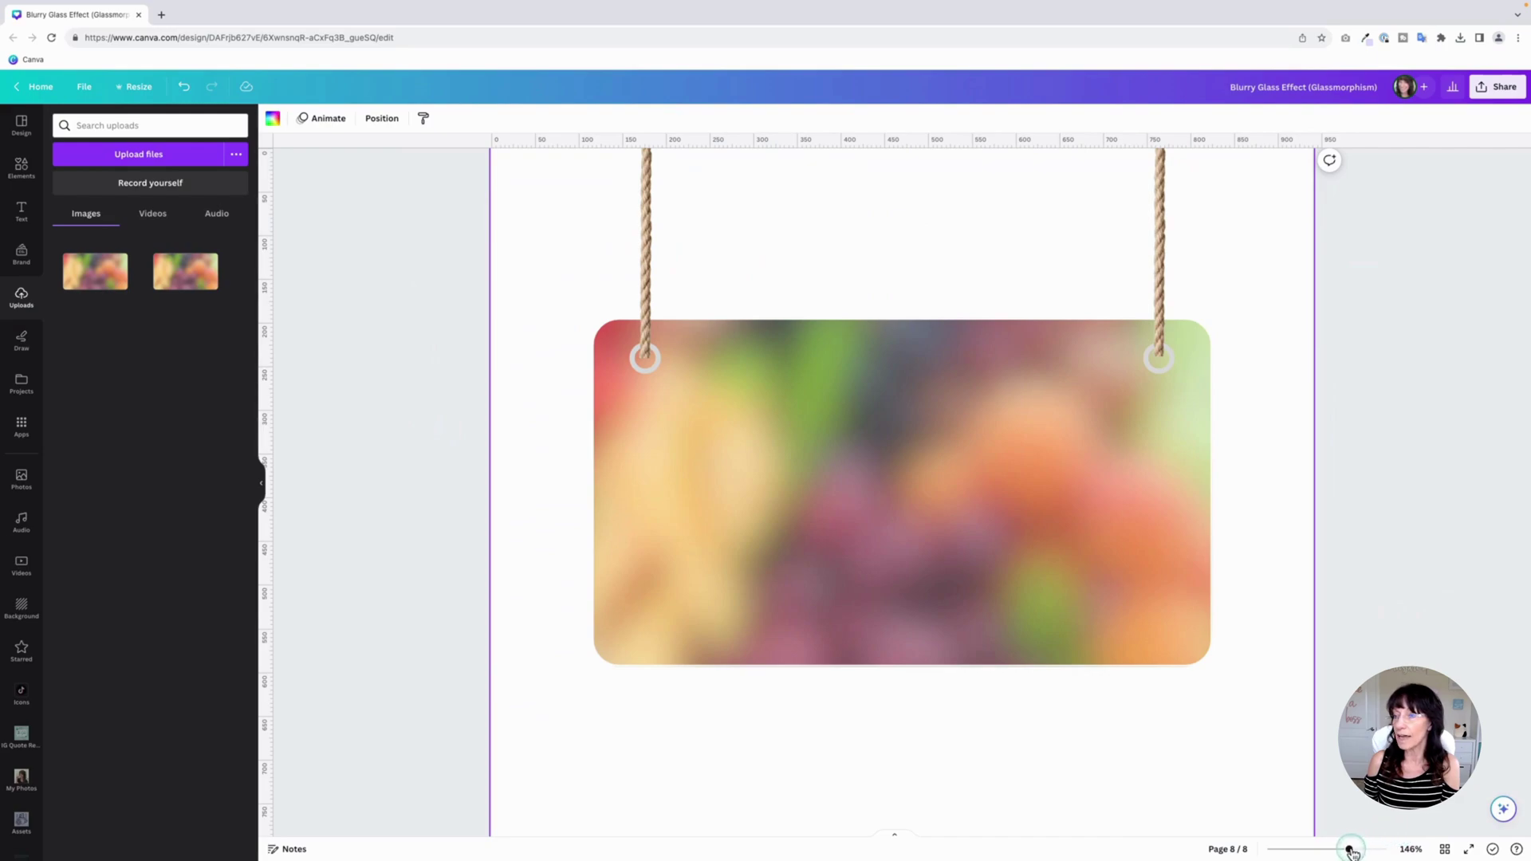
left_click_drag(1350, 851, 1345, 852)
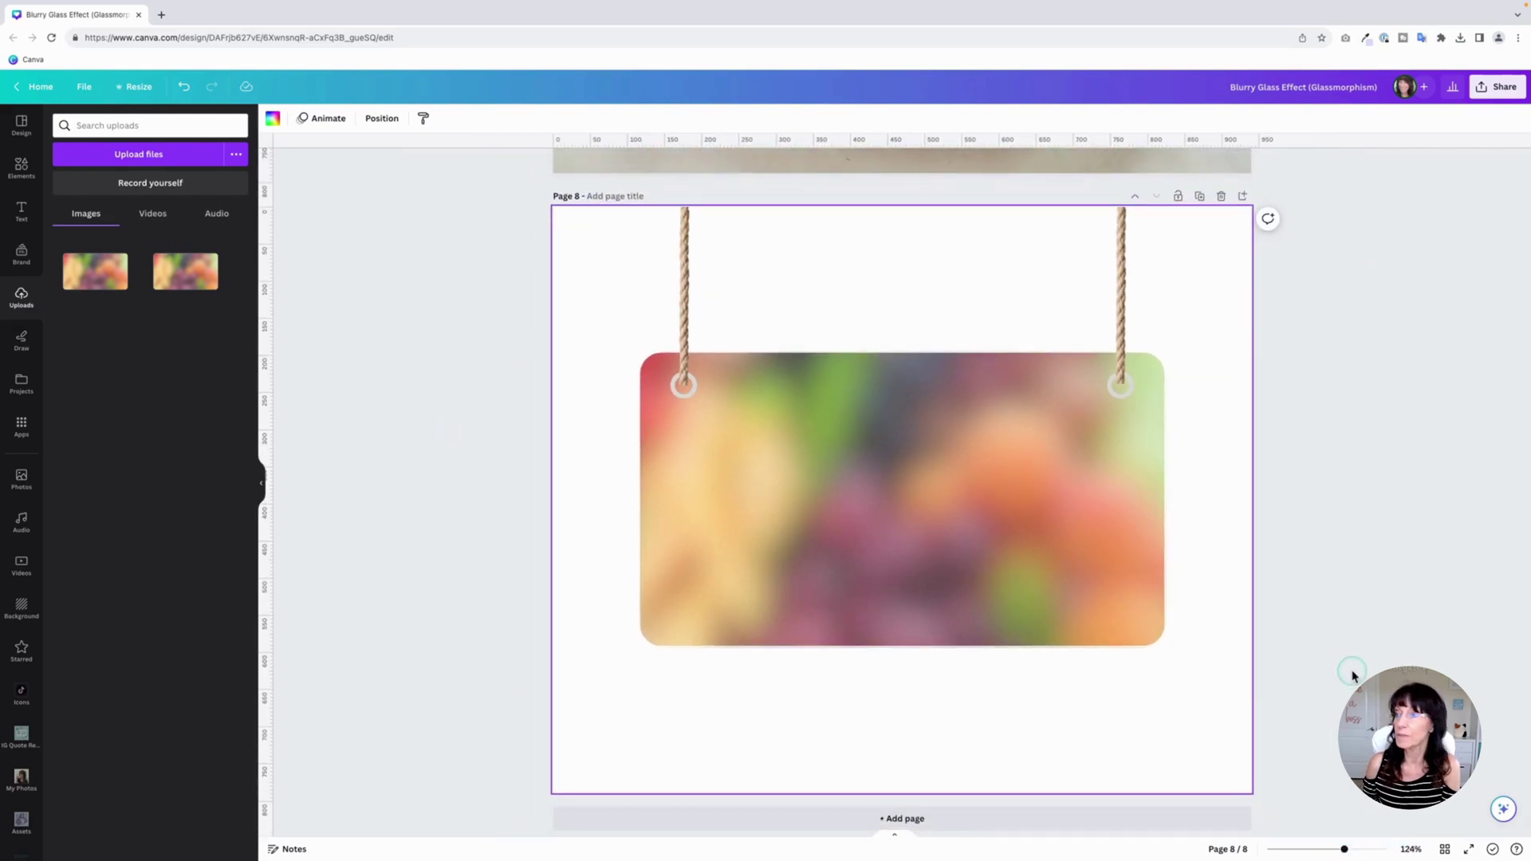
Export all 8 pages as PNG images via Share > Download.
left_click(1498, 87)
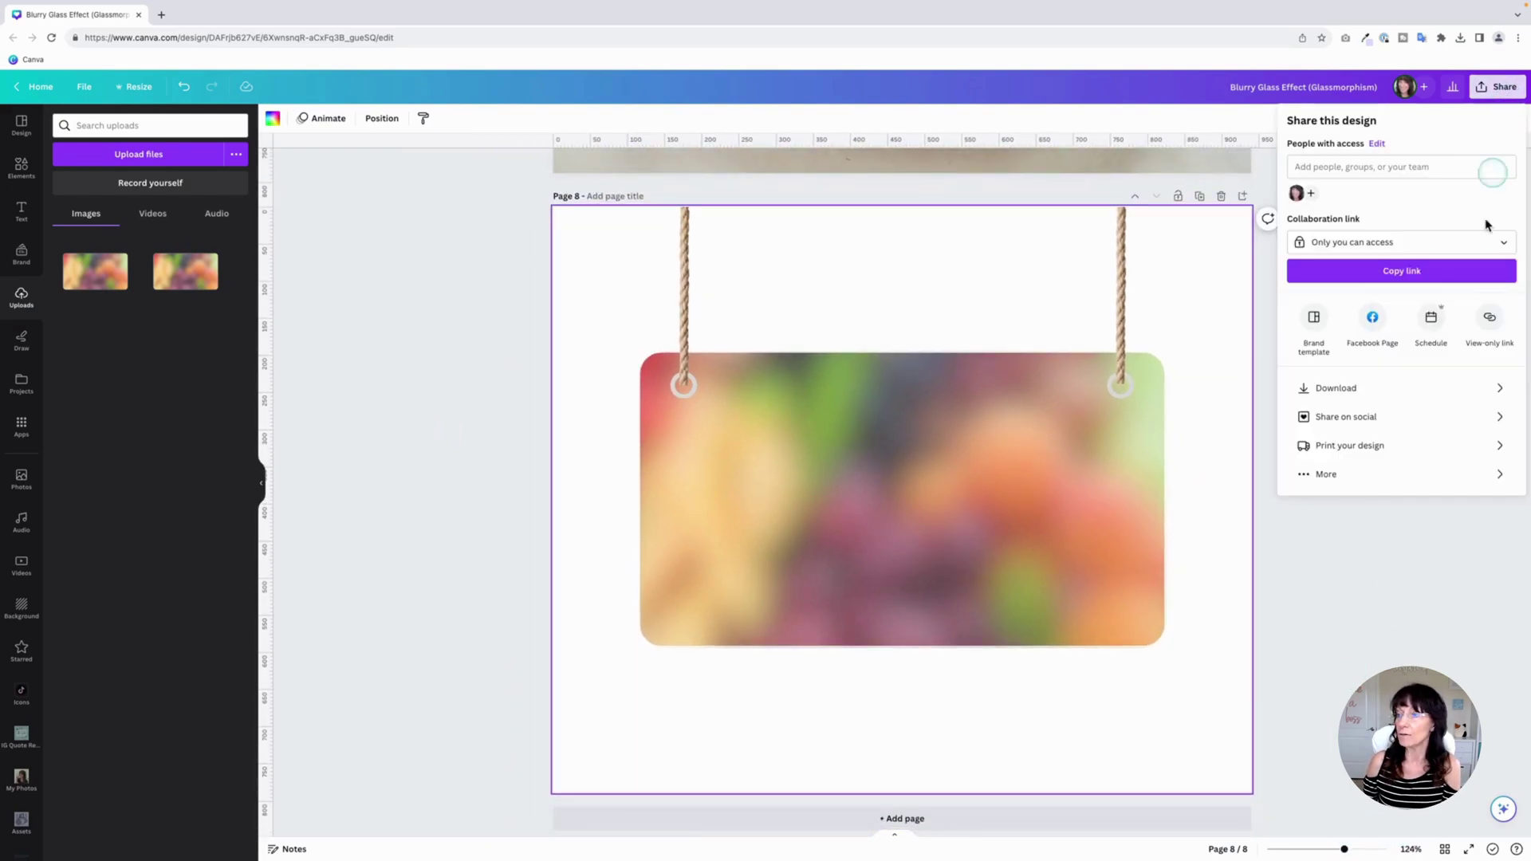
left_click(1397, 397)
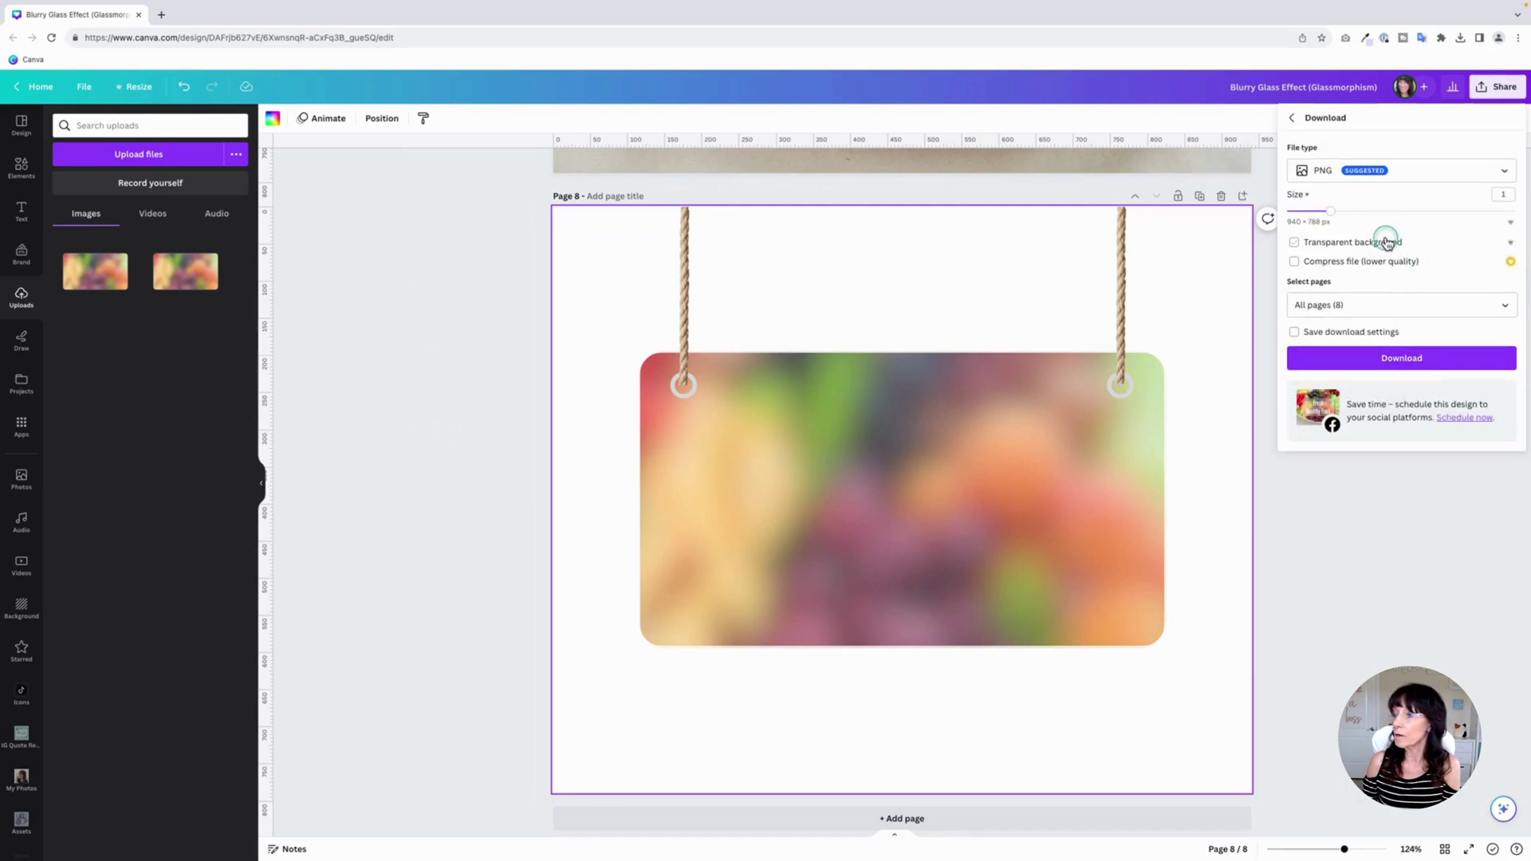
left_click(1416, 357)
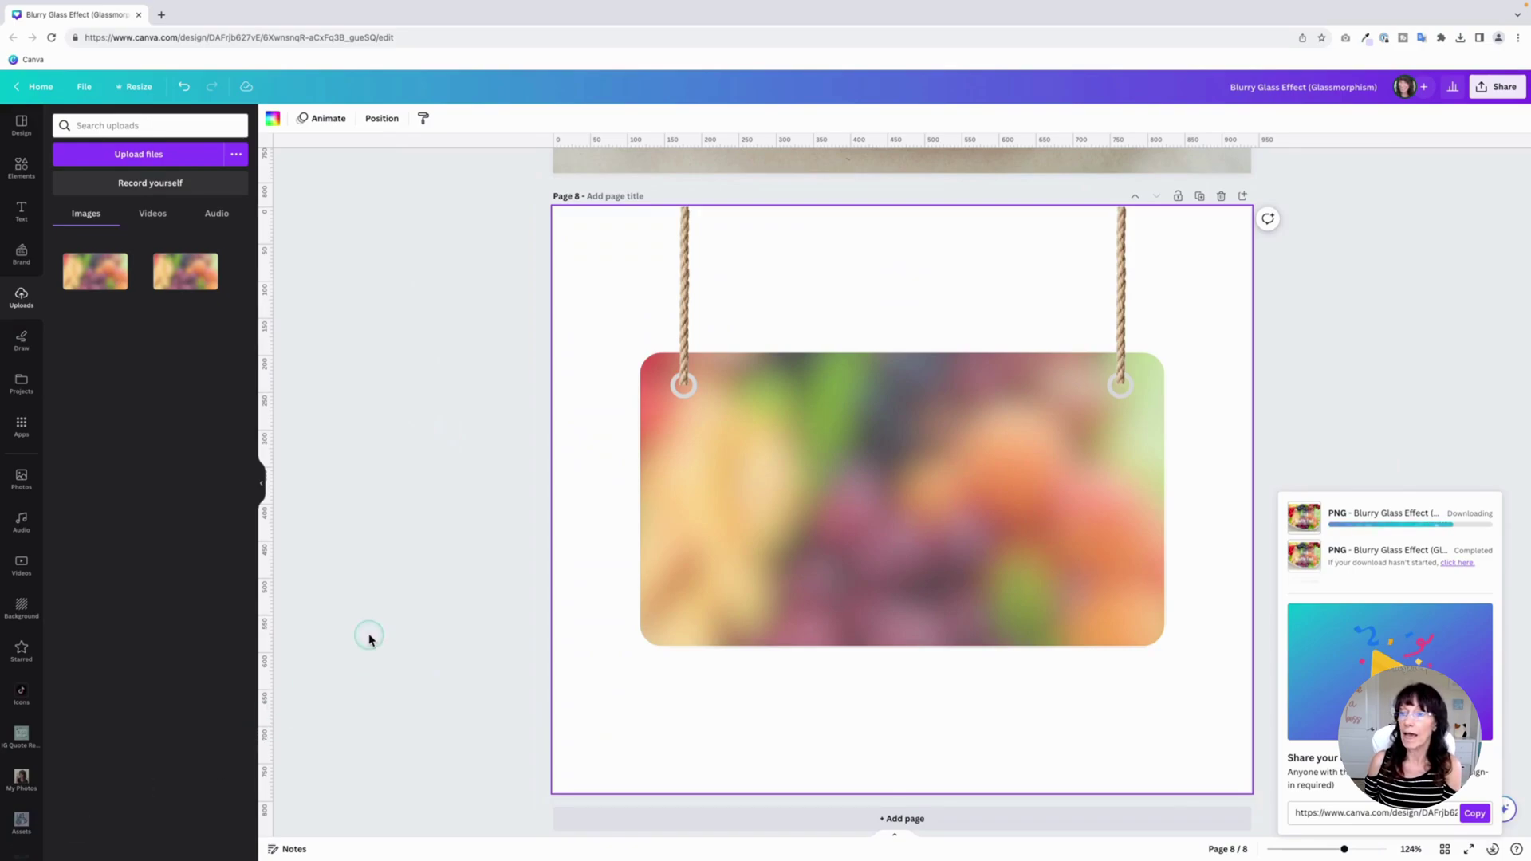
Zoom to 206% on page 7's Fresh Healthy Fruit sign, then back to 101% and page 8.
scroll(369, 635, "up", 8)
scroll(370, 636, "up", 1)
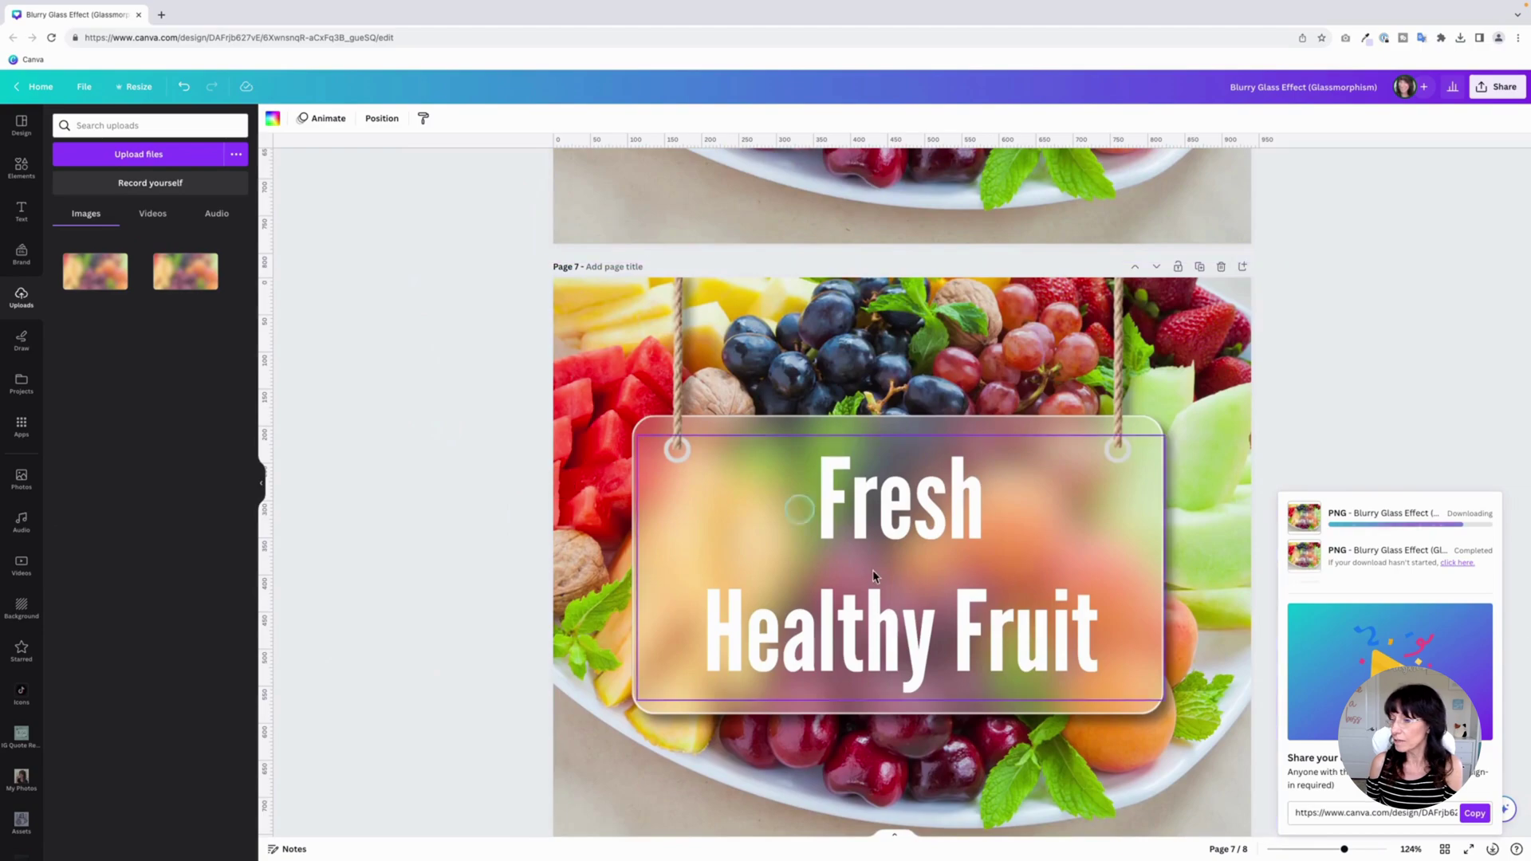
left_click(1361, 850)
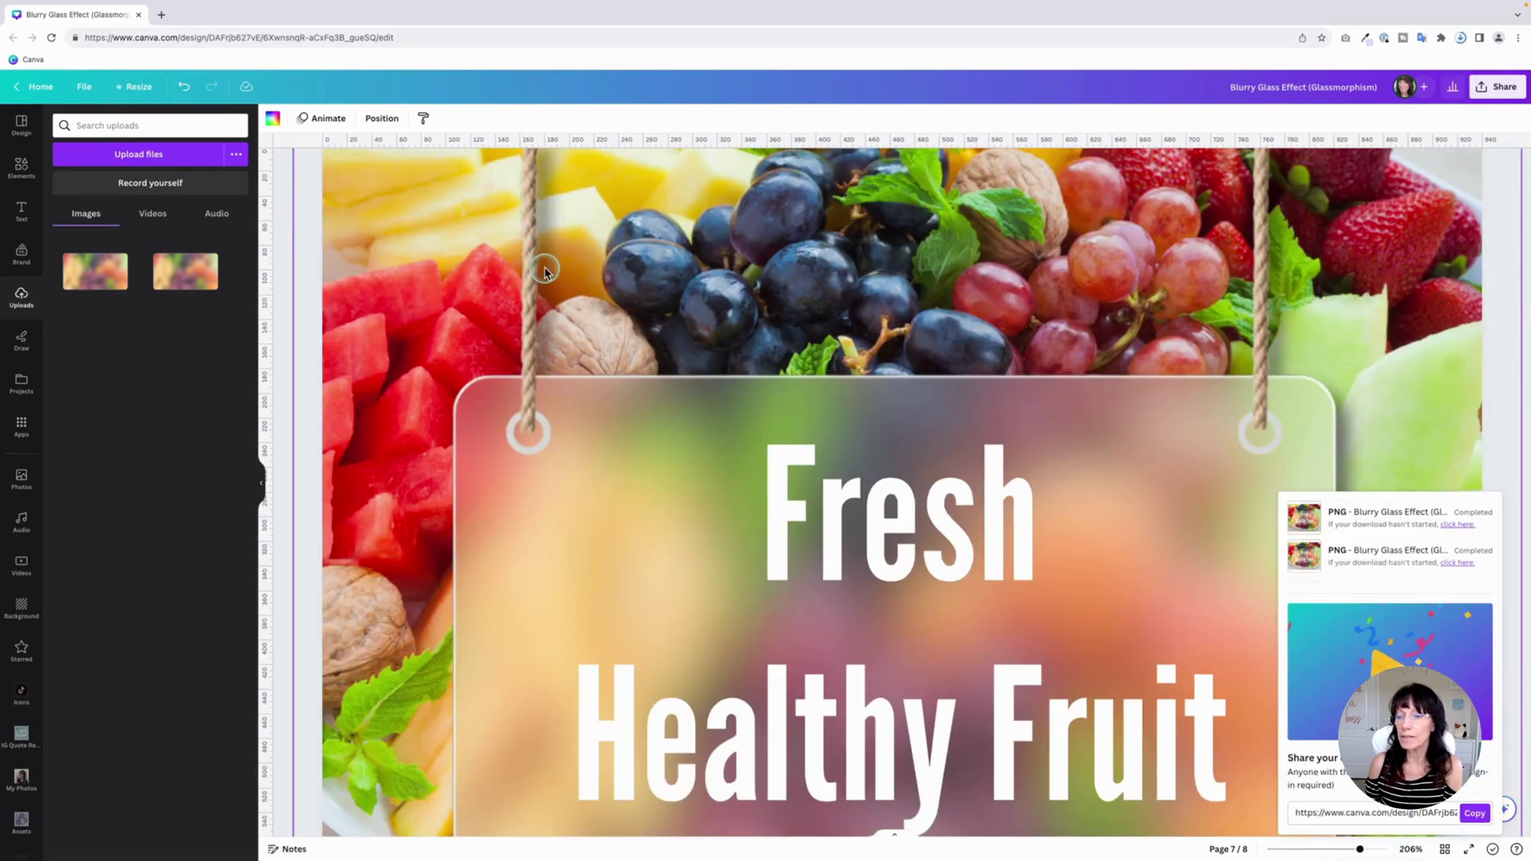
scroll(544, 266, "down", 5)
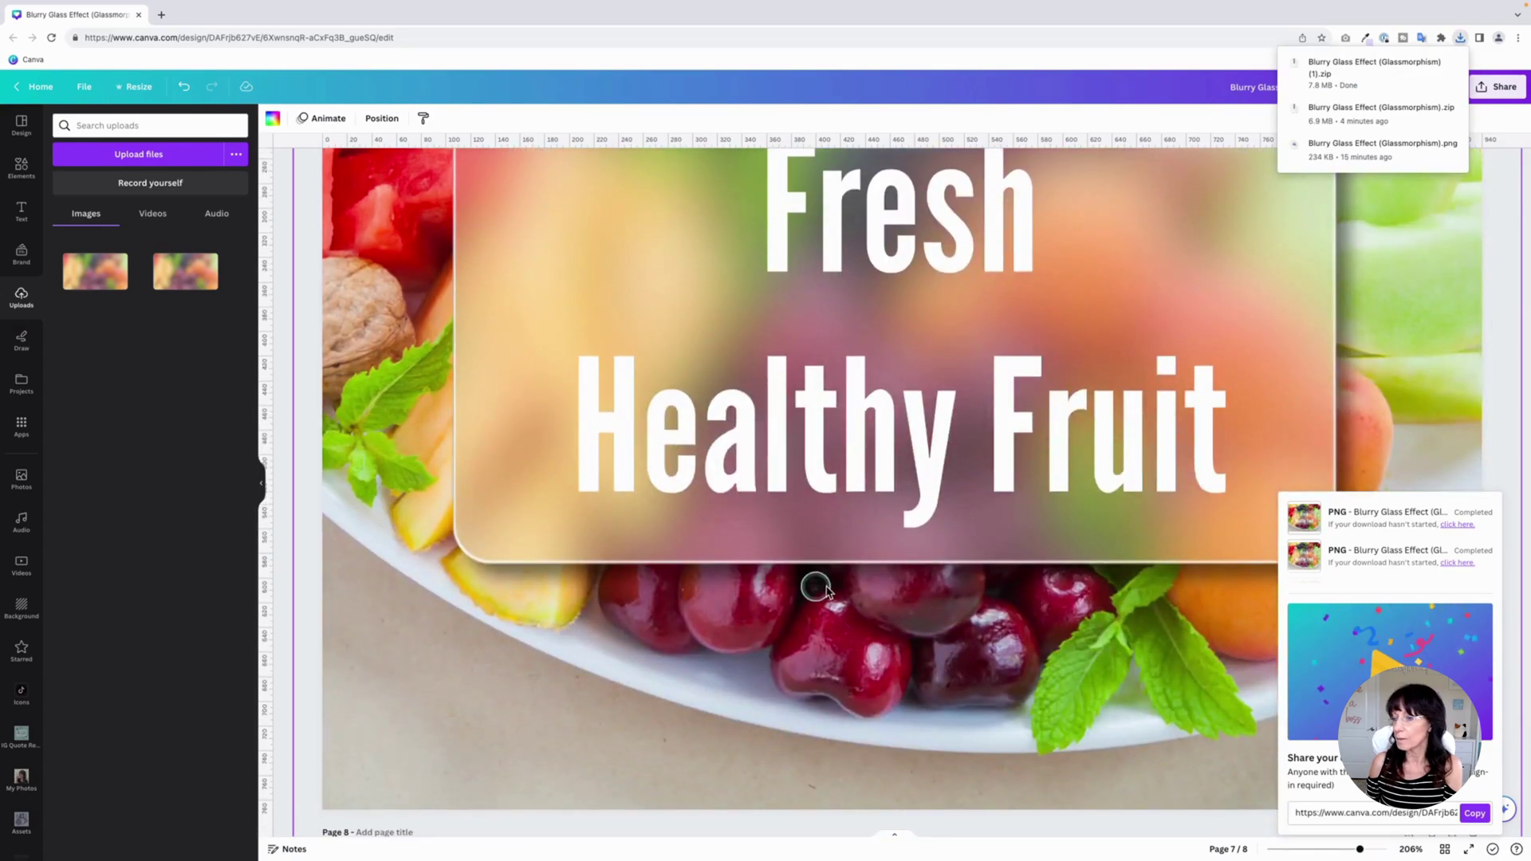
mouse_move(1356, 853)
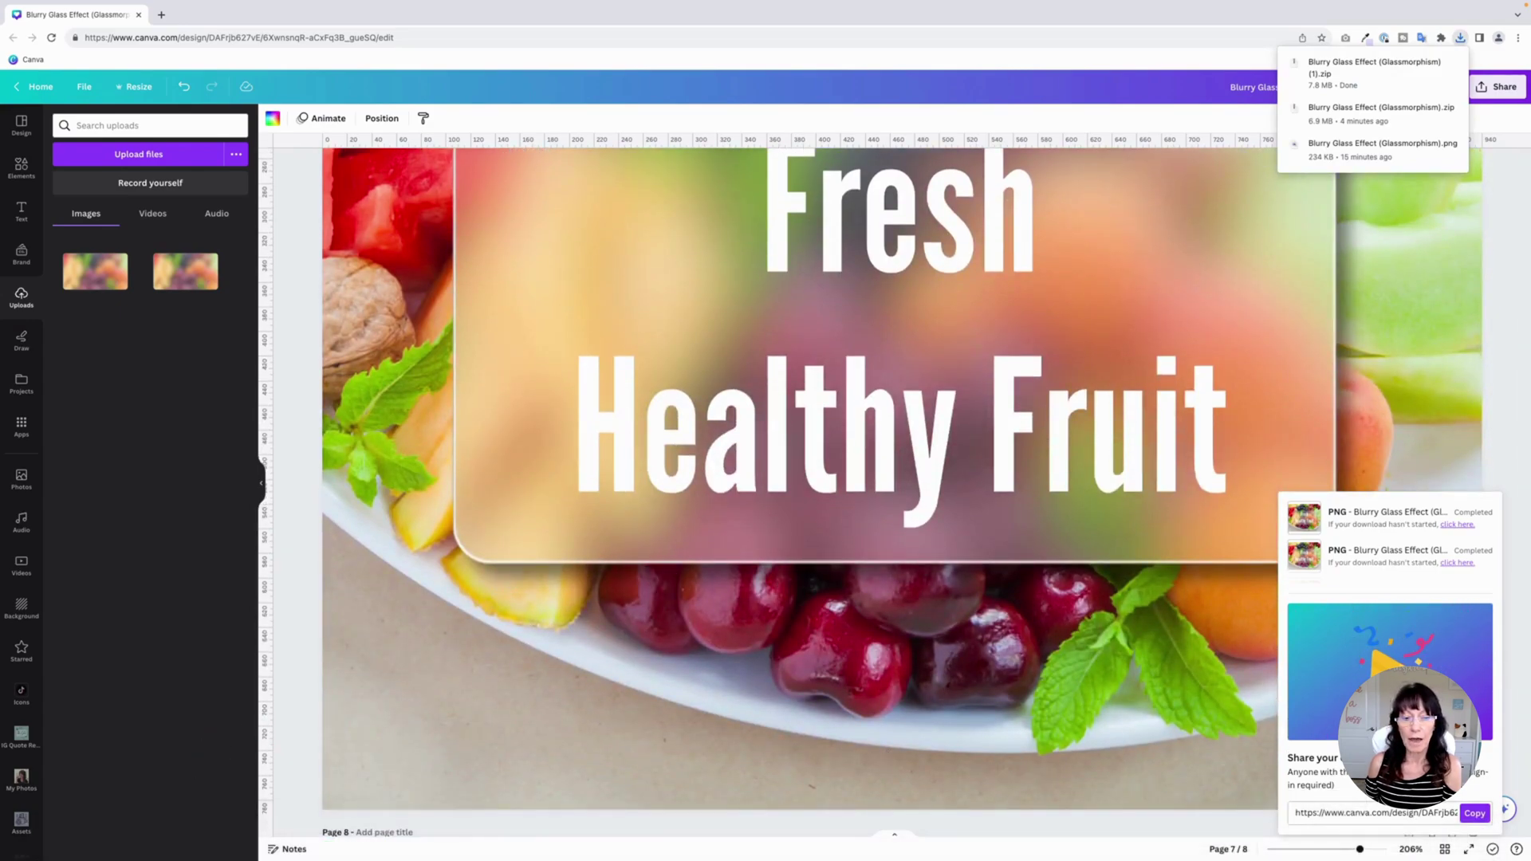
left_click(1339, 851)
scroll(495, 584, "down", 4)
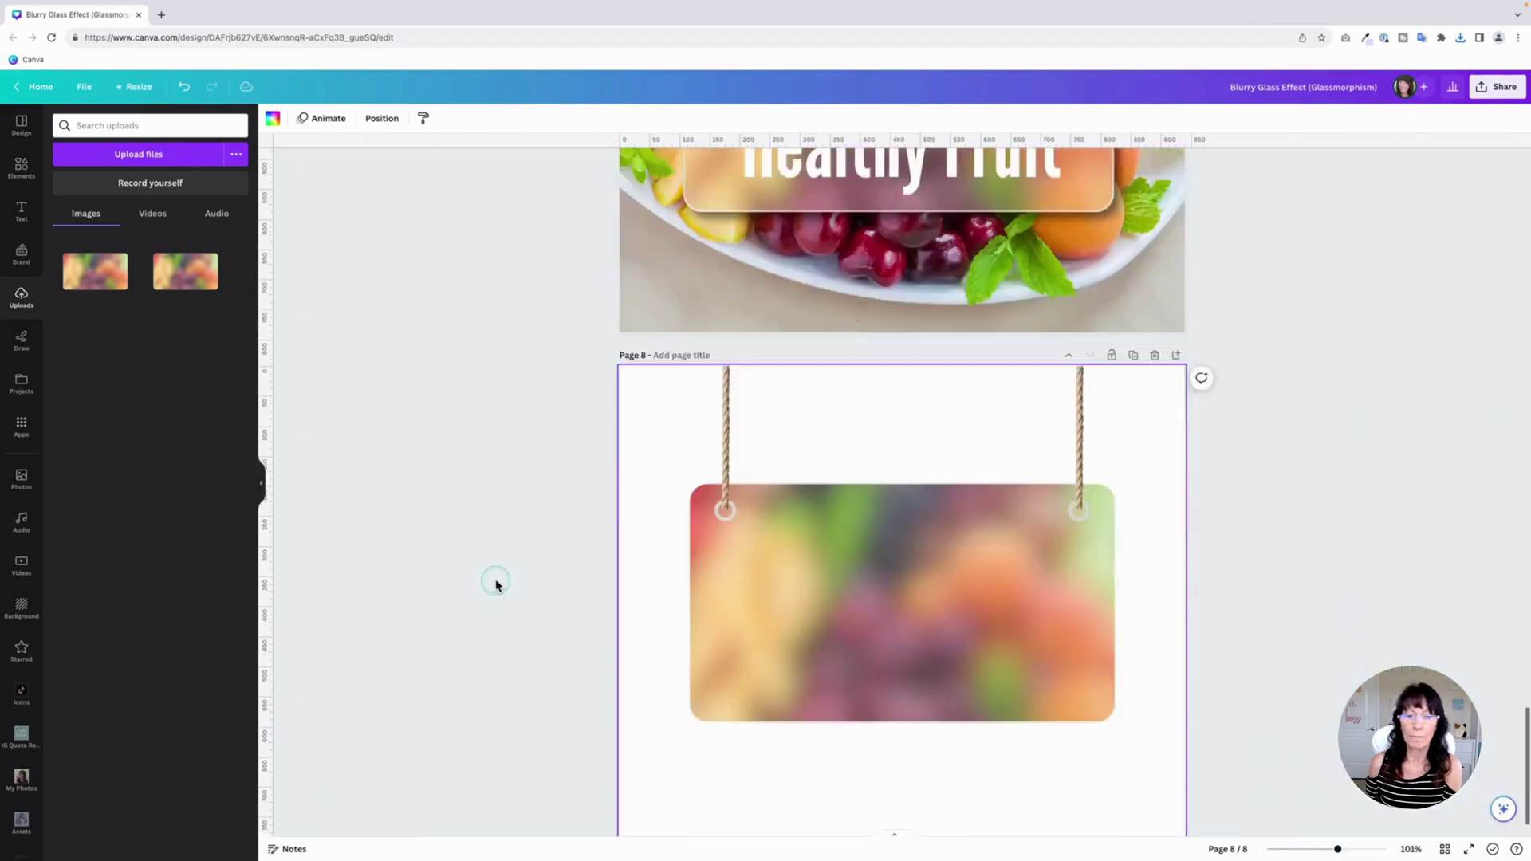
scroll(496, 584, "down", 1)
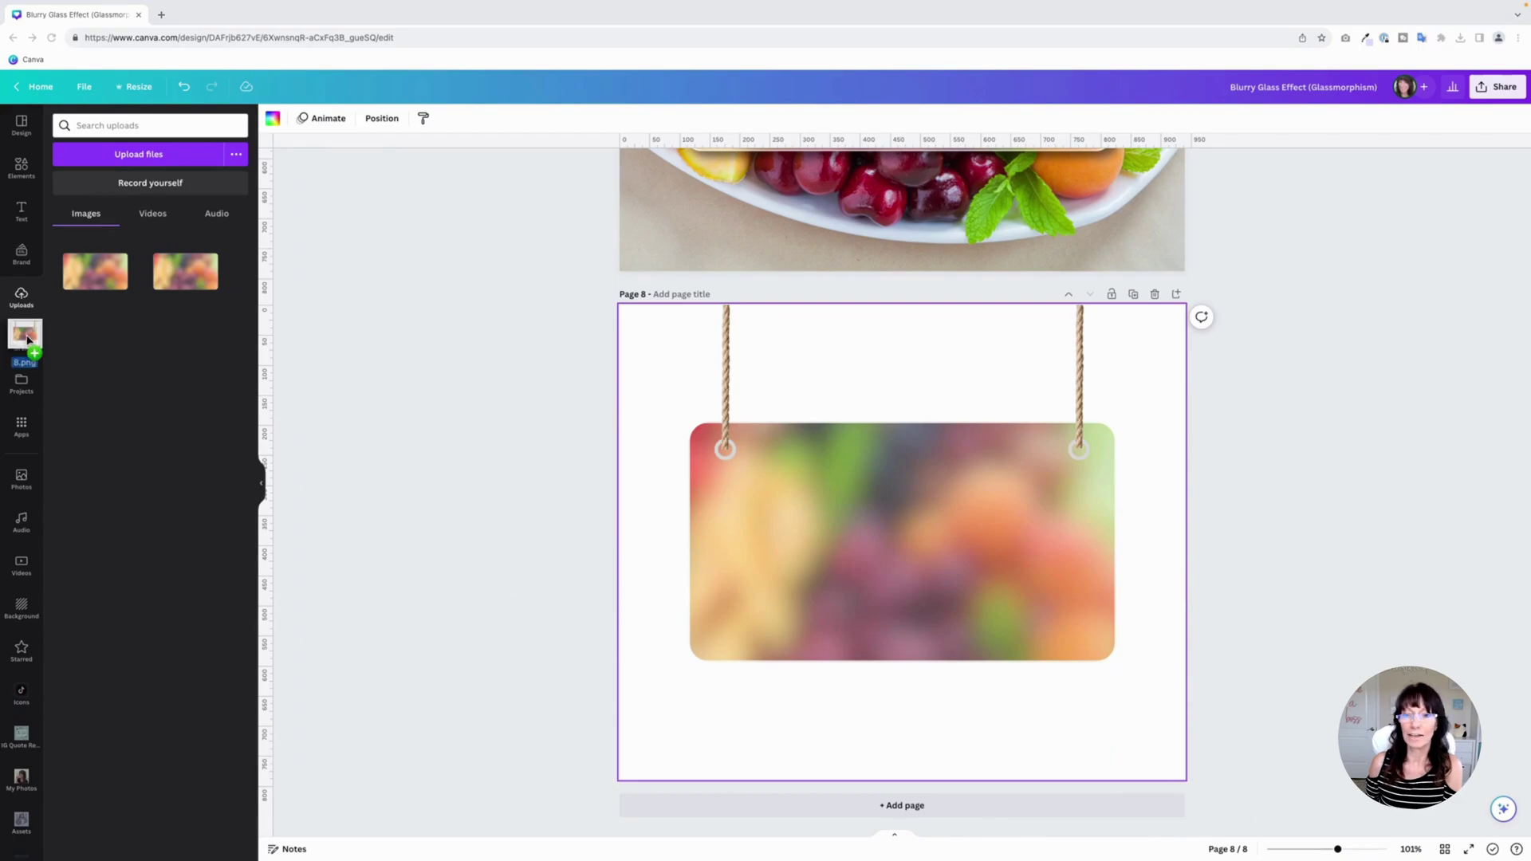
Upload the exported rope-sign PNG and copy the page 5 fruit photo with its glass panel.
left_click(161, 343)
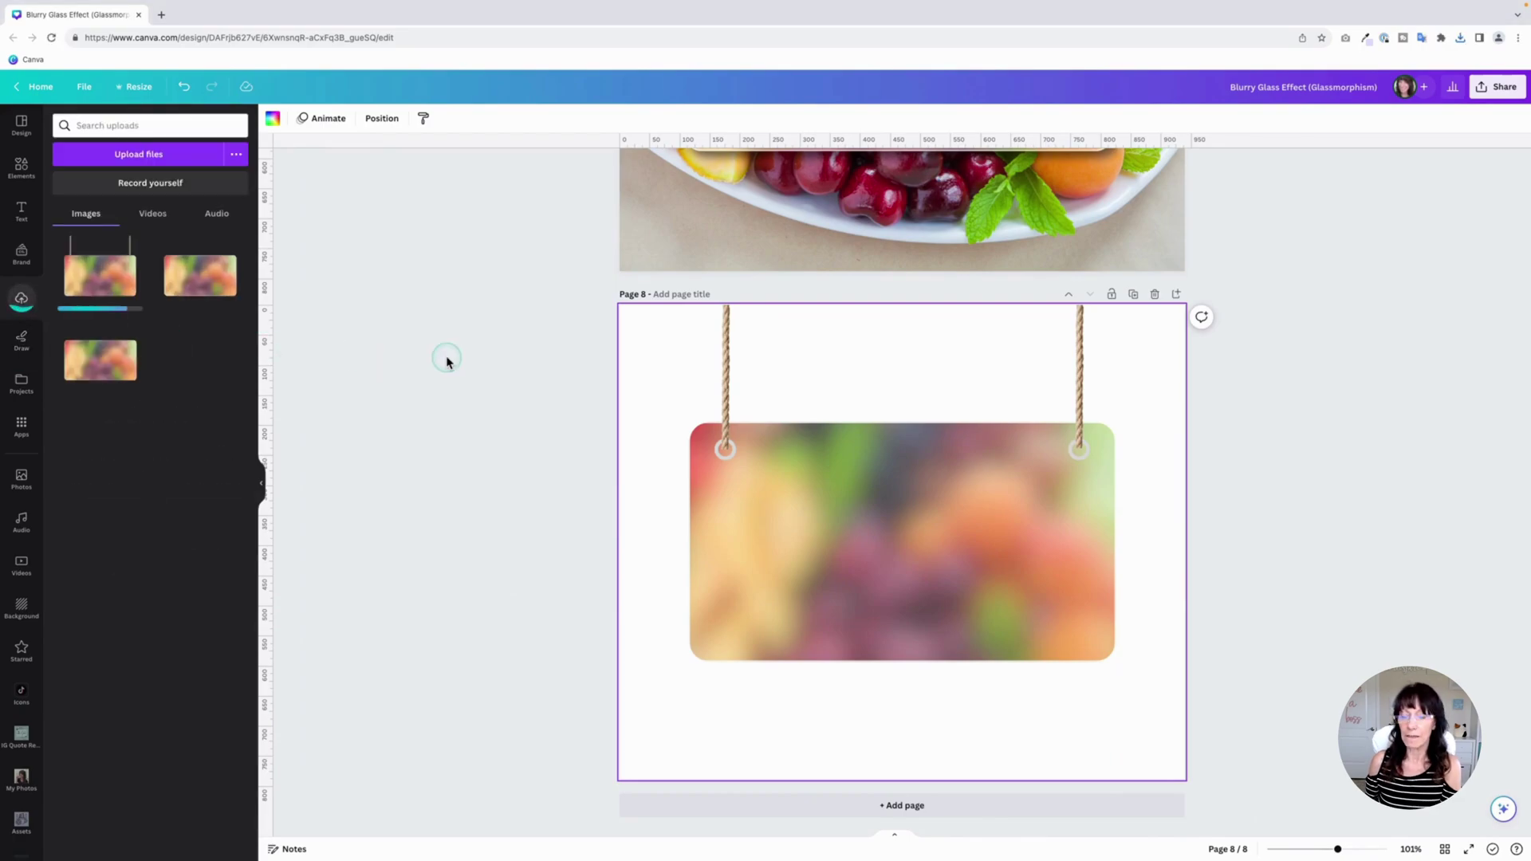
left_click(679, 233)
scroll(397, 384, "up", 10)
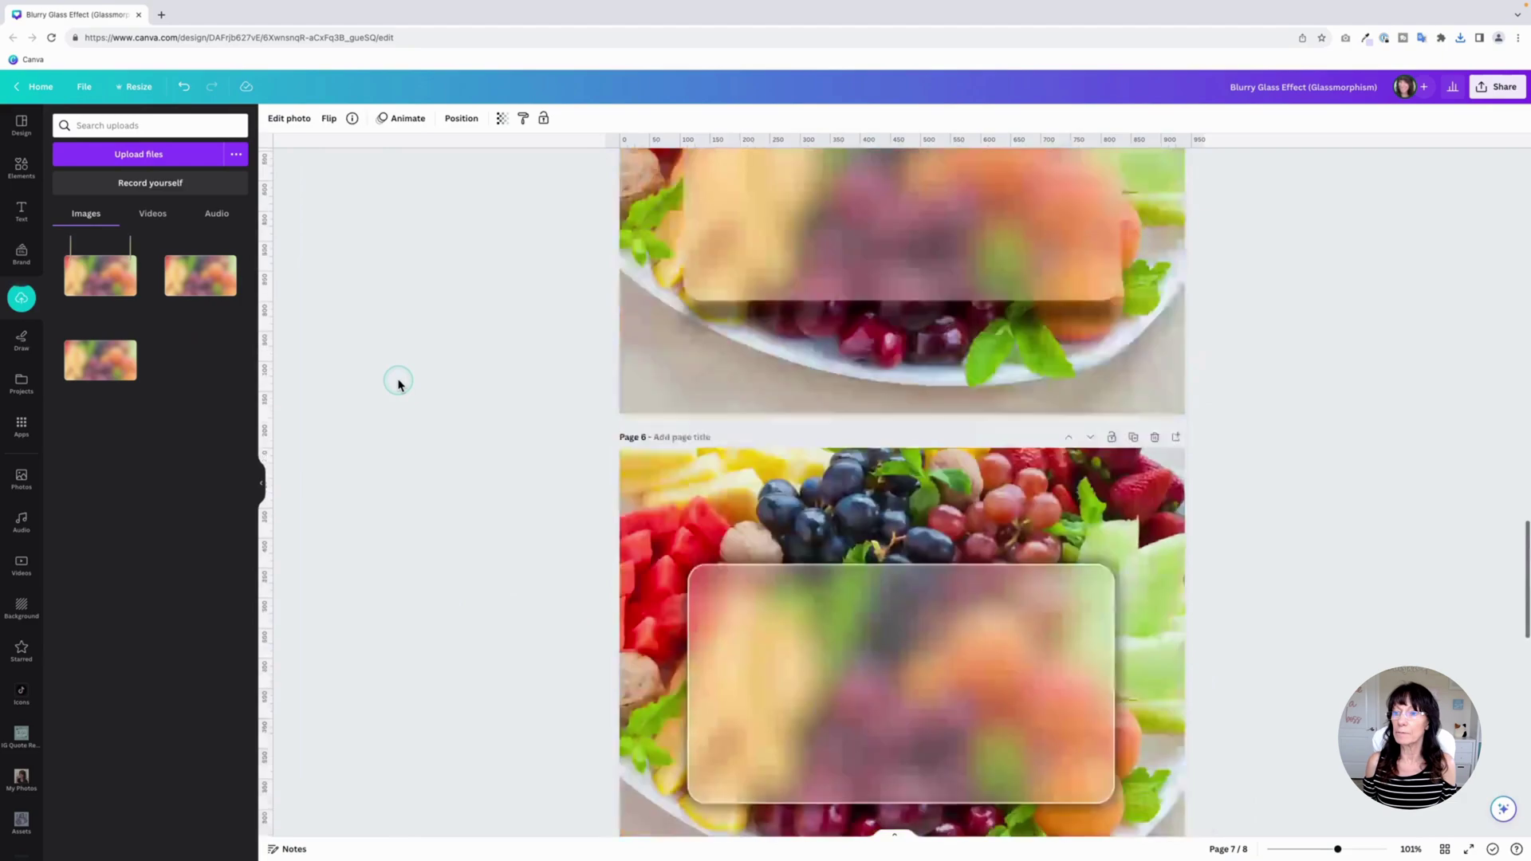
left_click(702, 379)
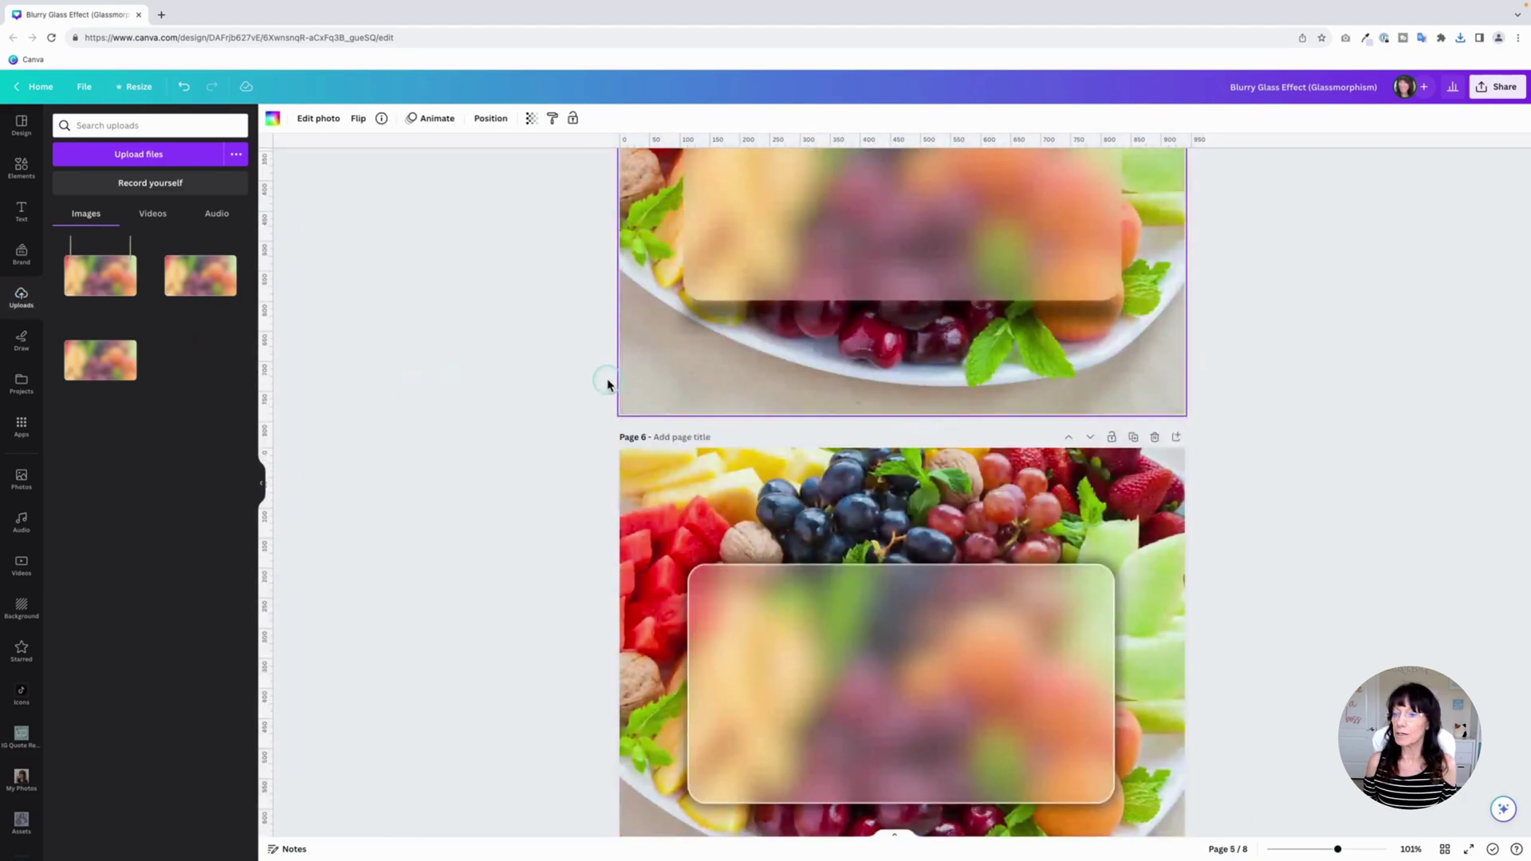
scroll(607, 385, "up", 5)
scroll(607, 385, "down", 1)
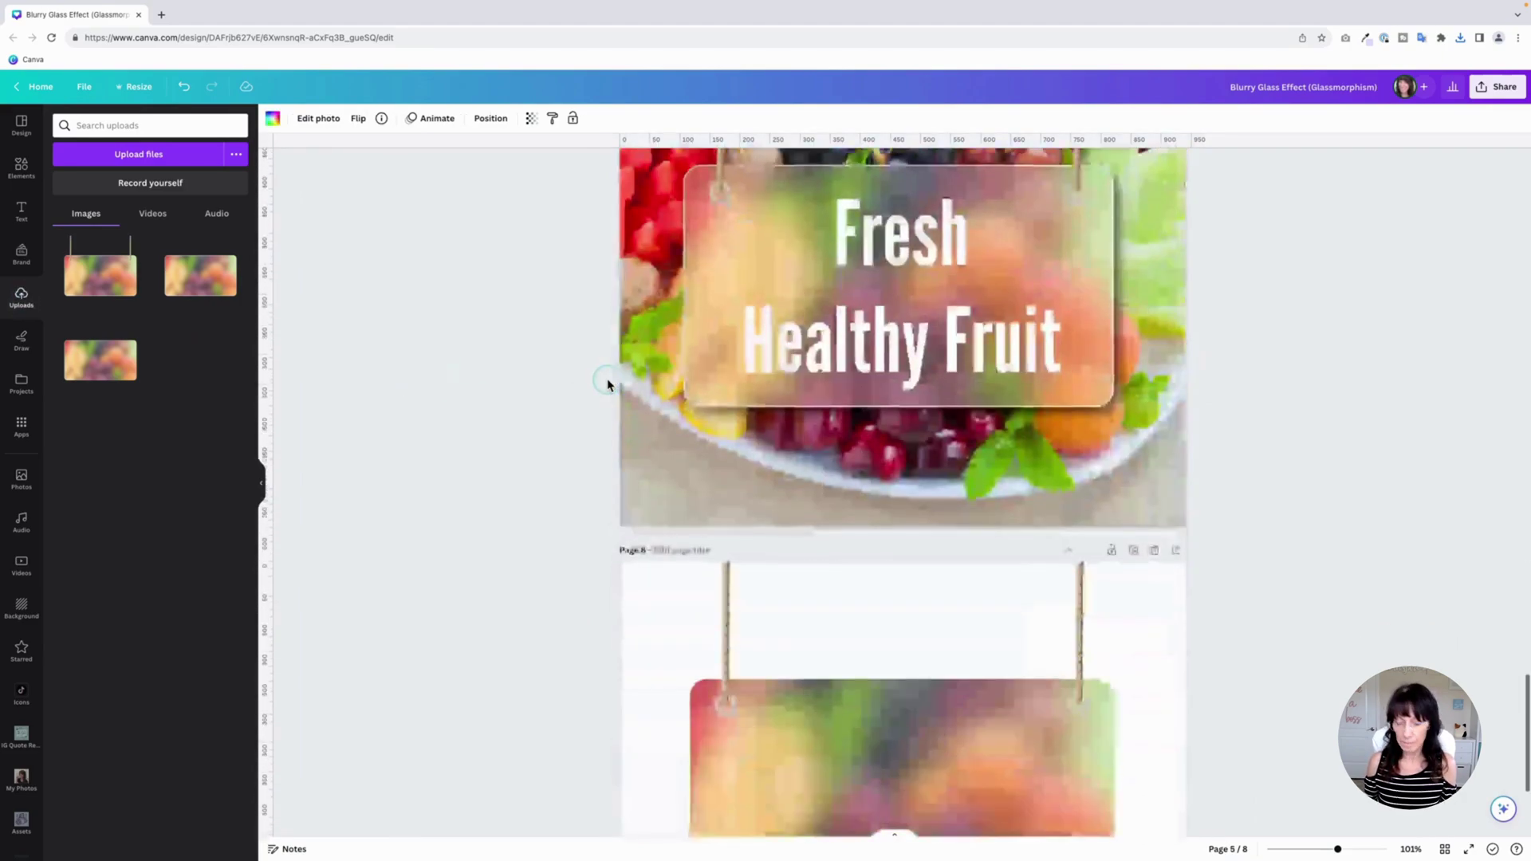
scroll(607, 384, "down", 7)
Paste the fruit photo onto a new page 9 and enlarge the rope-hung sign across it.
left_click(858, 805)
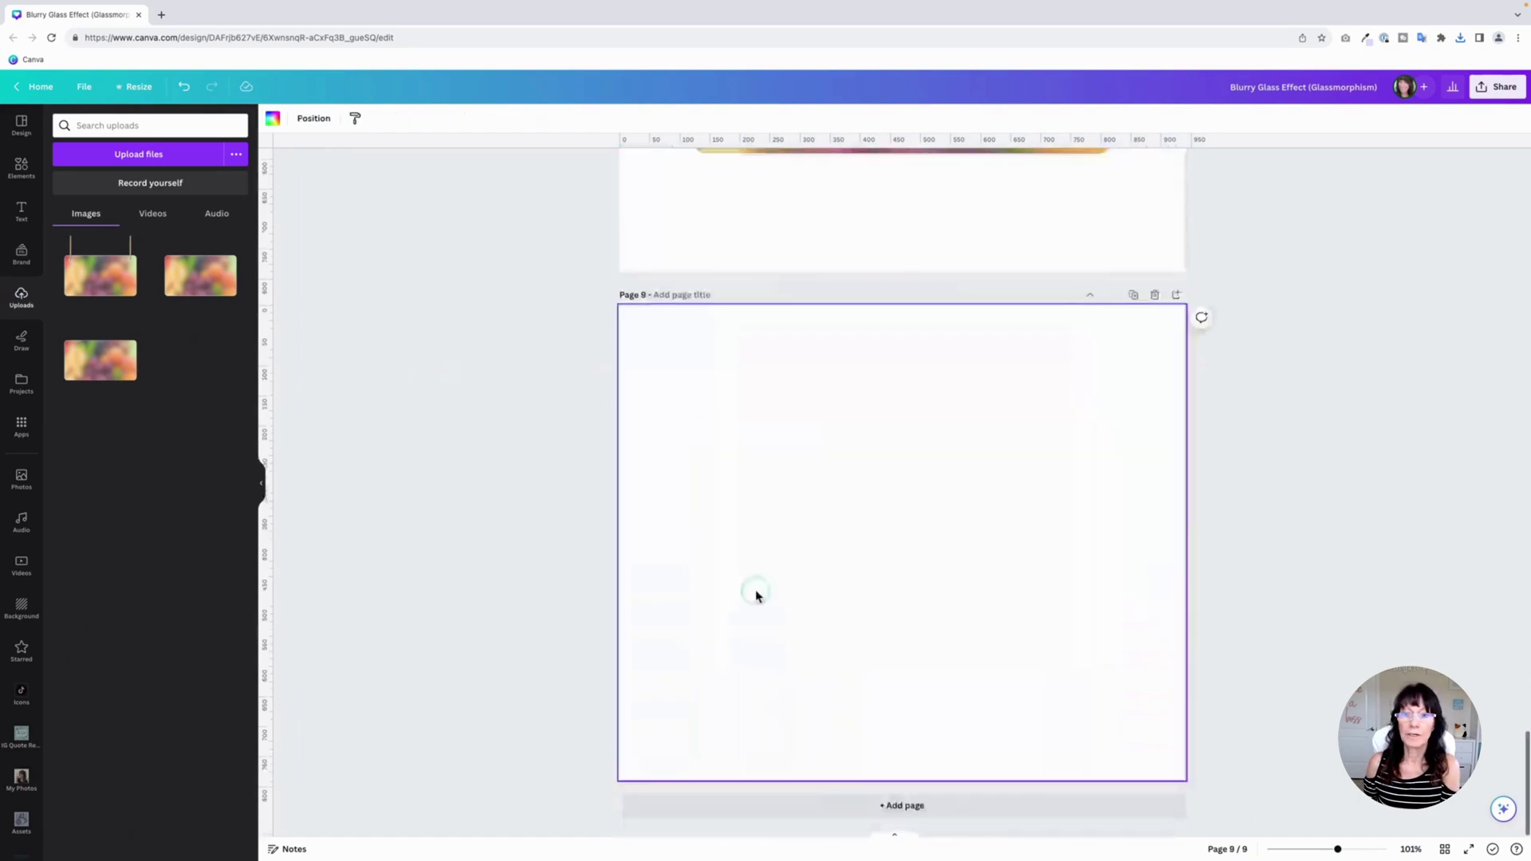
key("ctrl+v")
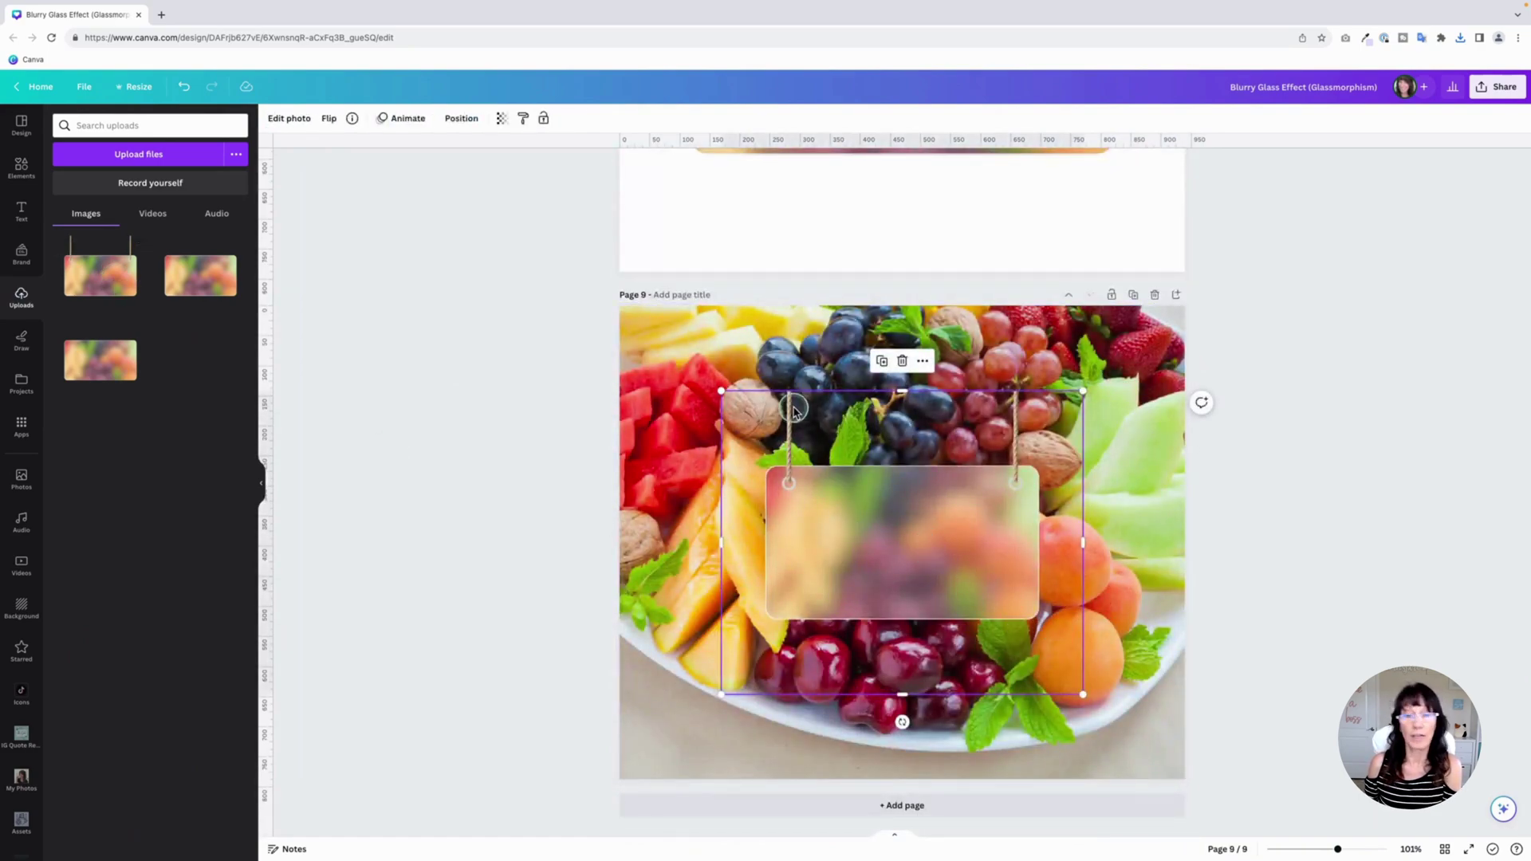
left_click_drag(984, 552, 855, 483)
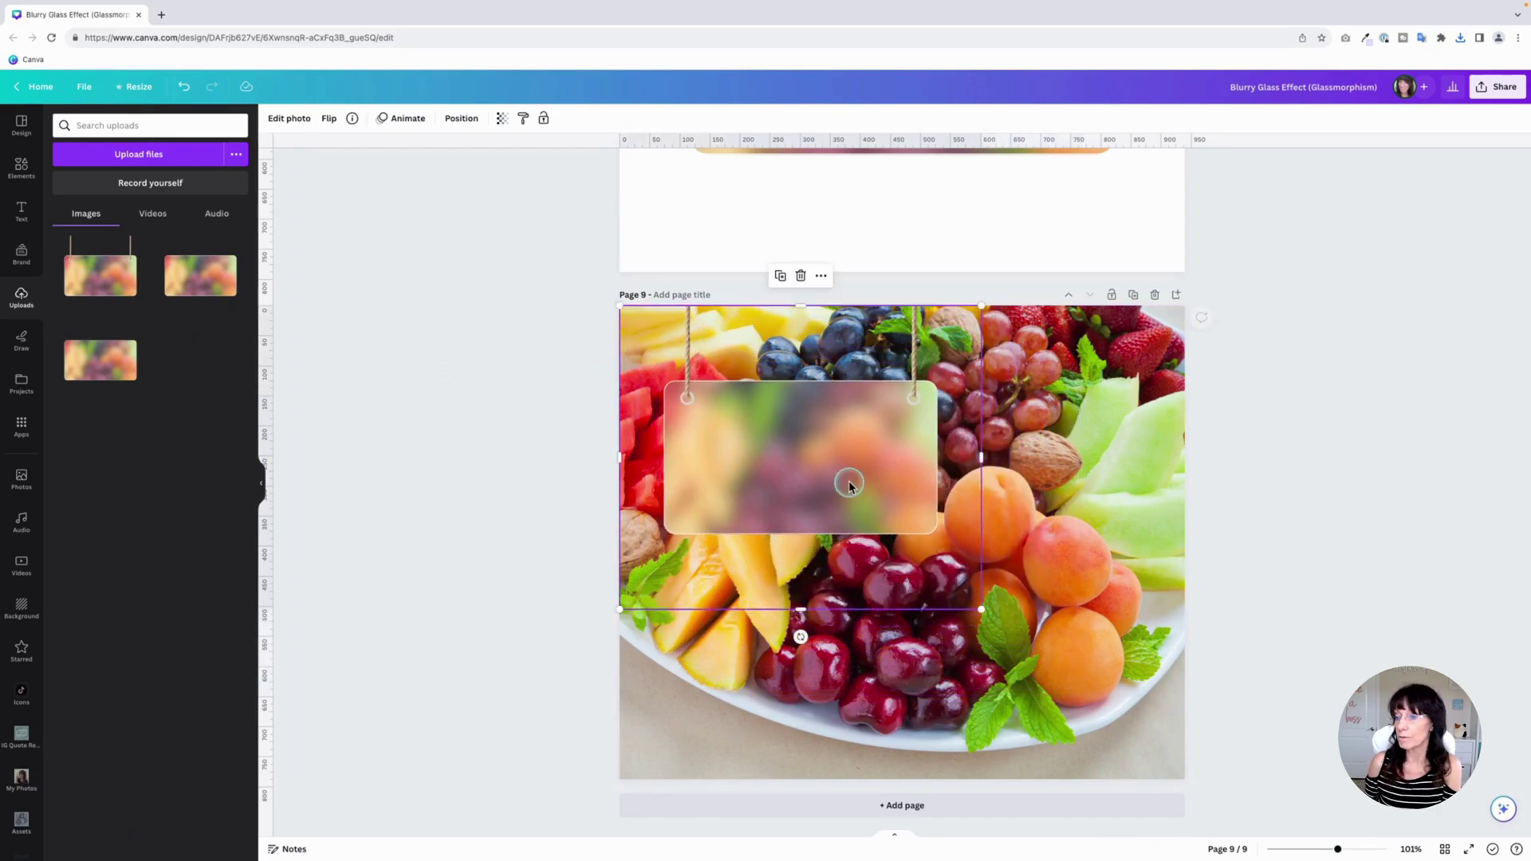
left_click_drag(982, 610, 1186, 778)
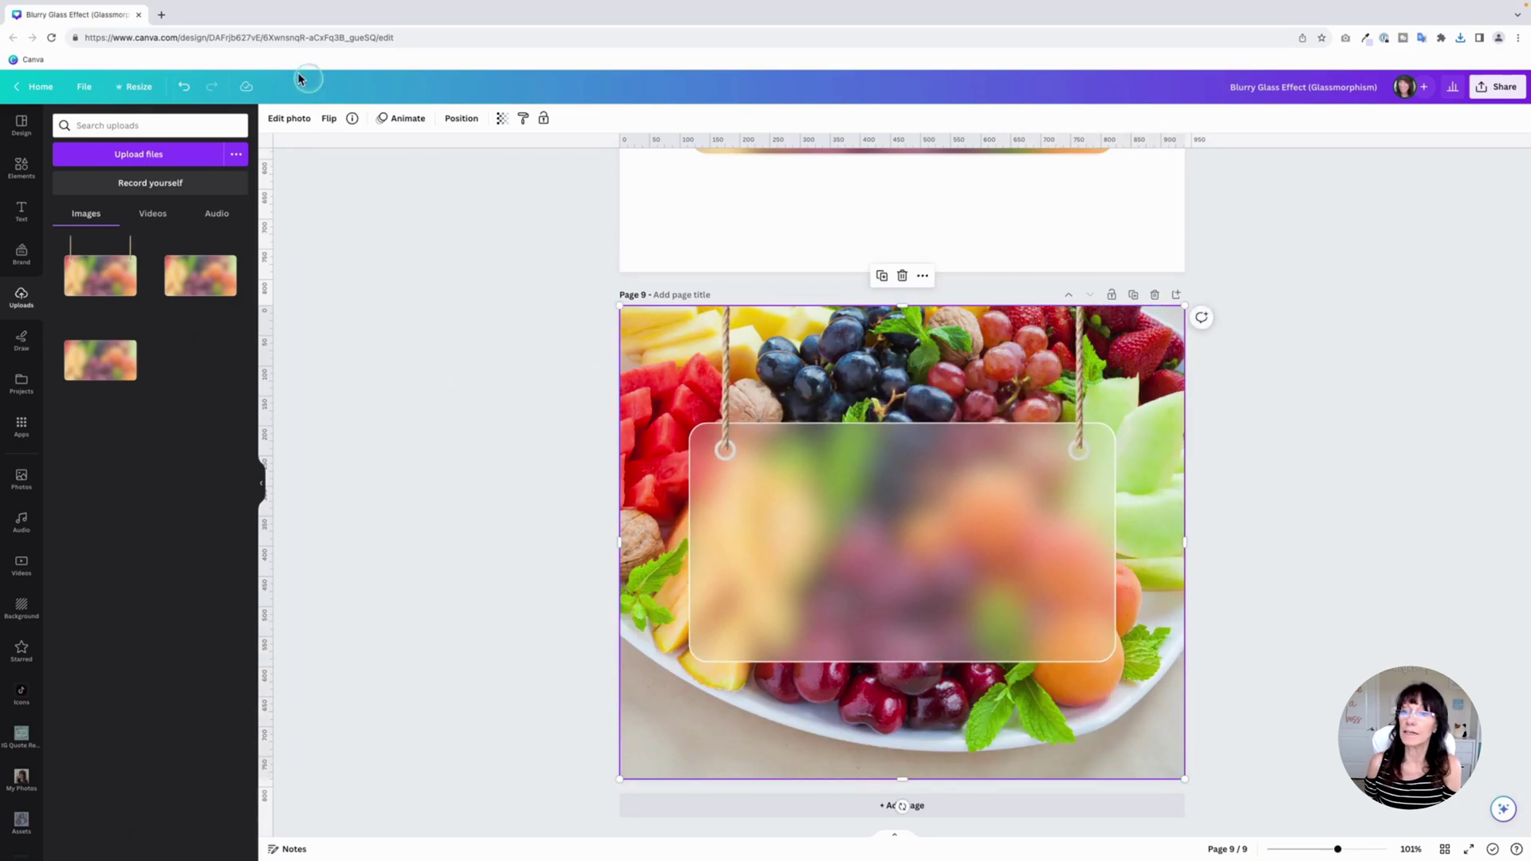
Apply a Drop shadow effect to the rope-hung glass sign.
left_click(299, 120)
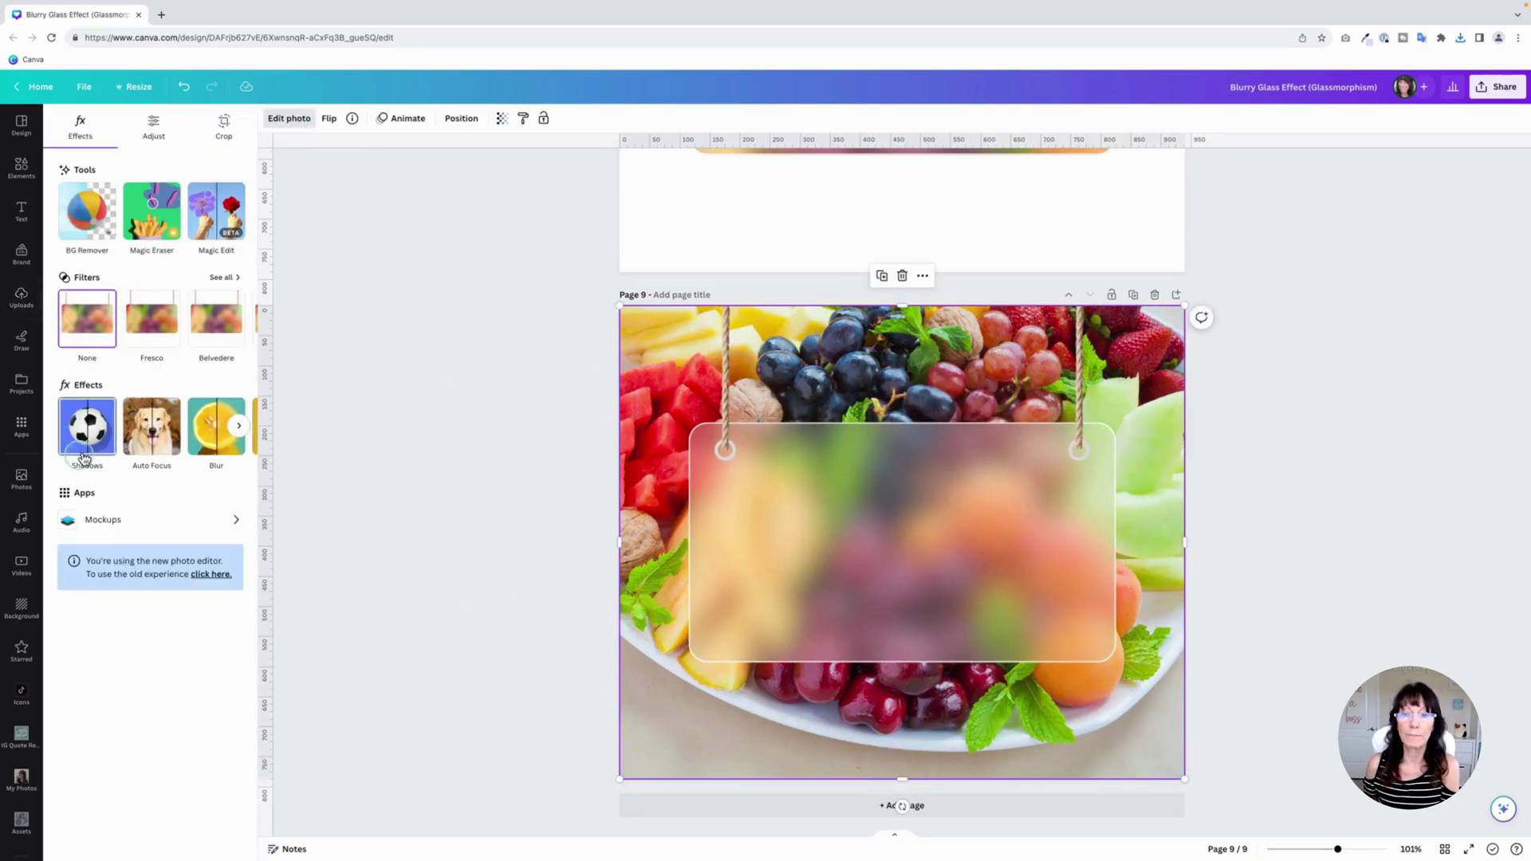
right_click(80, 437)
left_click(75, 441)
left_click(75, 438)
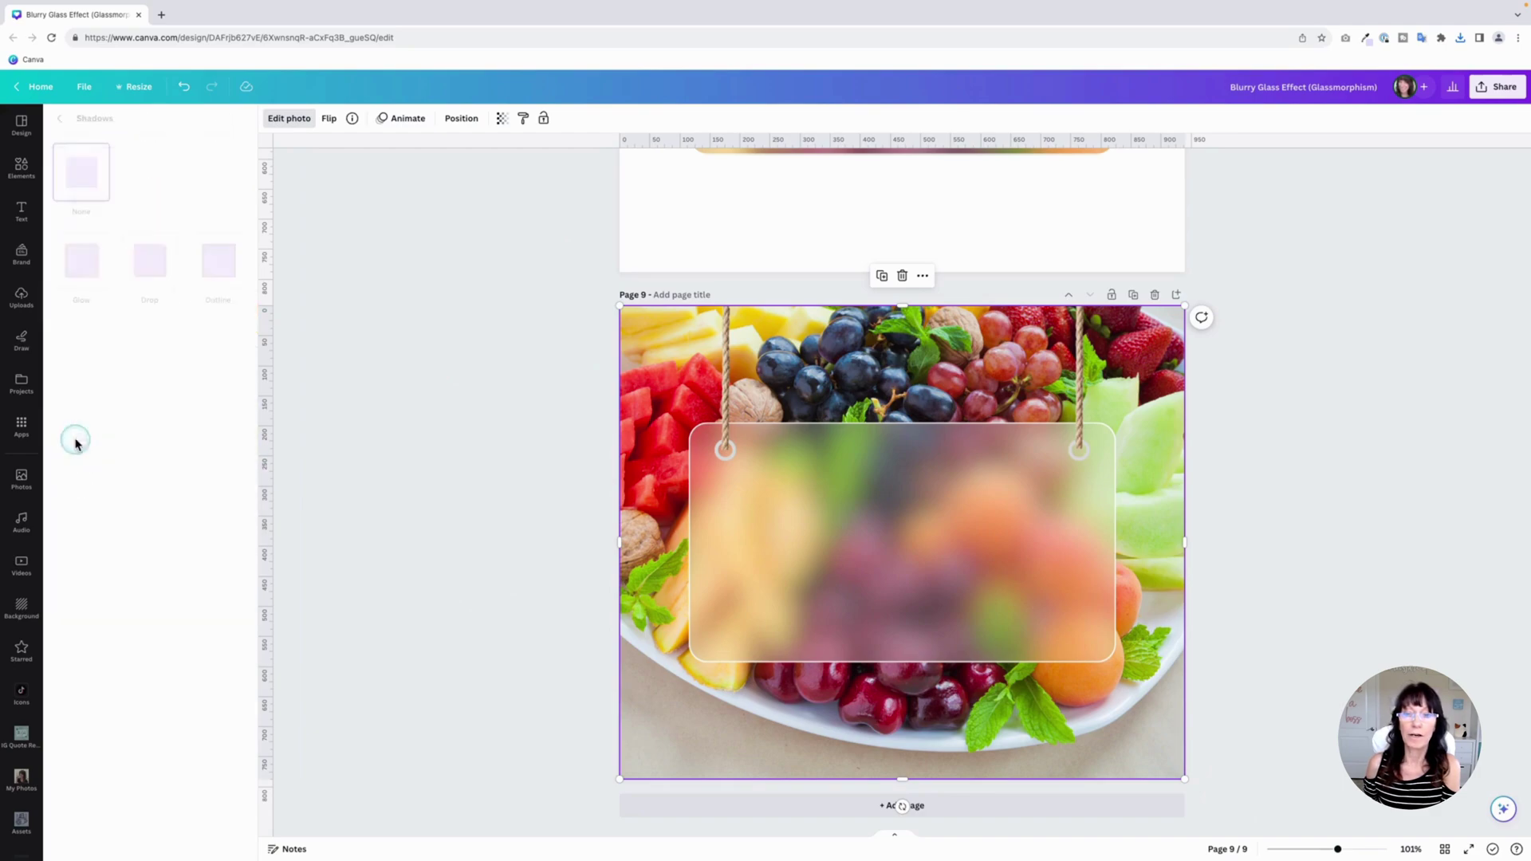
left_click(149, 252)
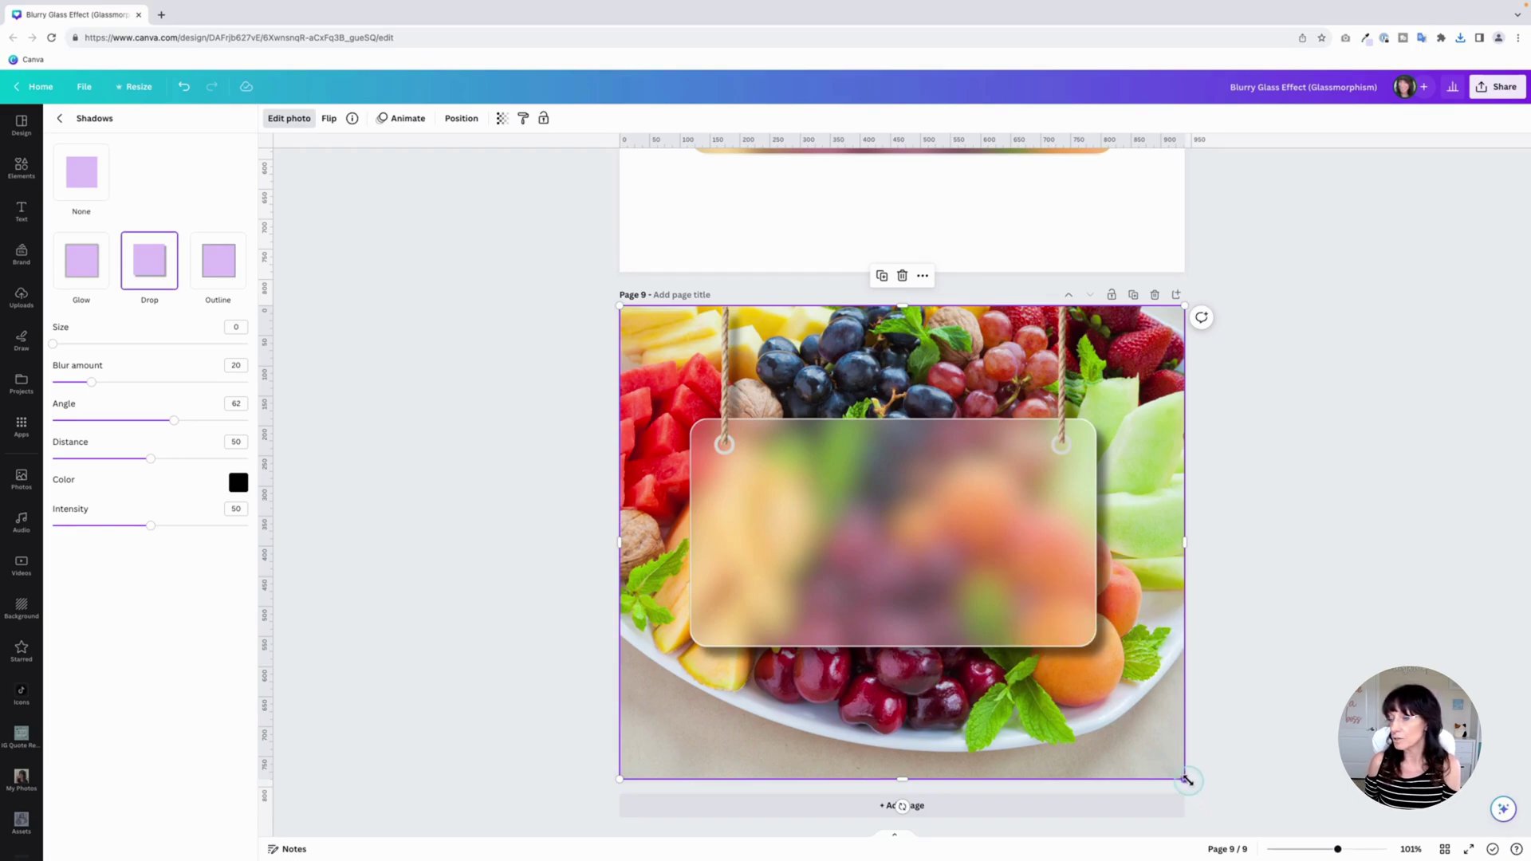
Stretch the sign image slightly past the page edges so it covers page 9.
left_click_drag(1184, 779, 1204, 795)
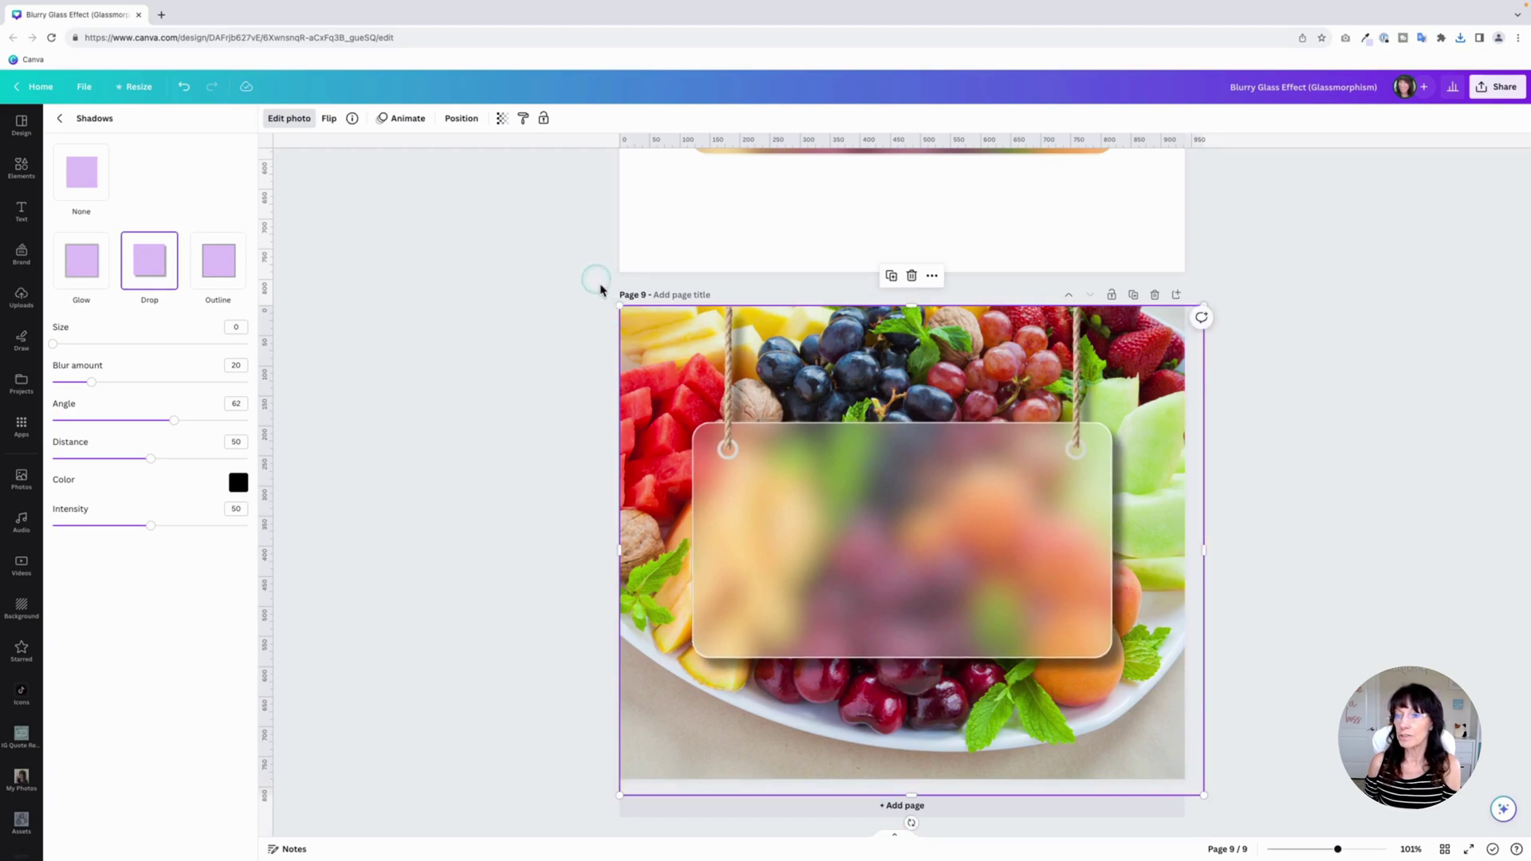
left_click_drag(619, 305, 606, 294)
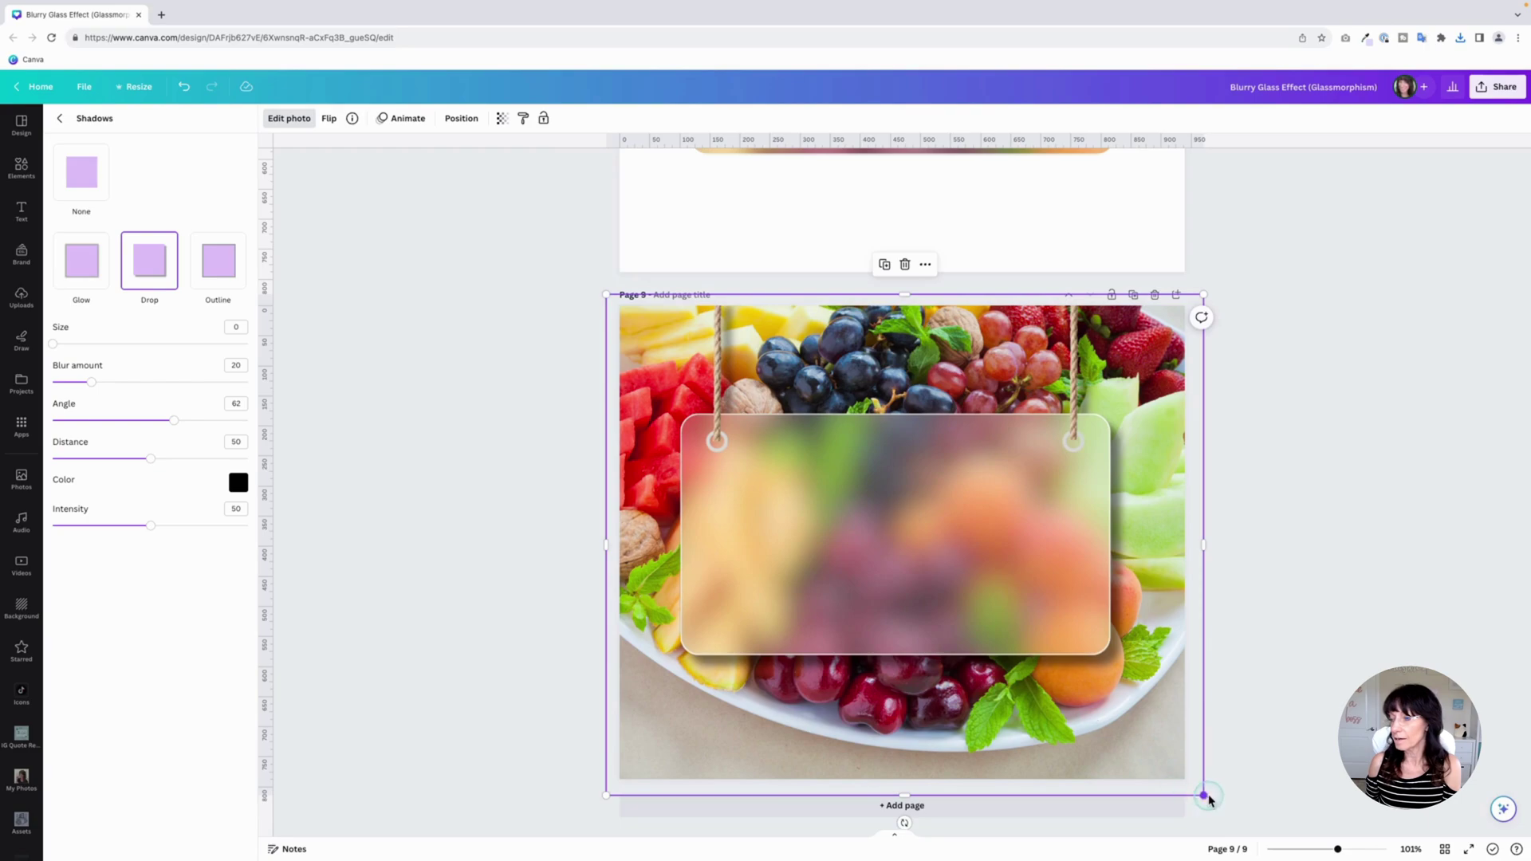
left_click_drag(1202, 794, 1206, 796)
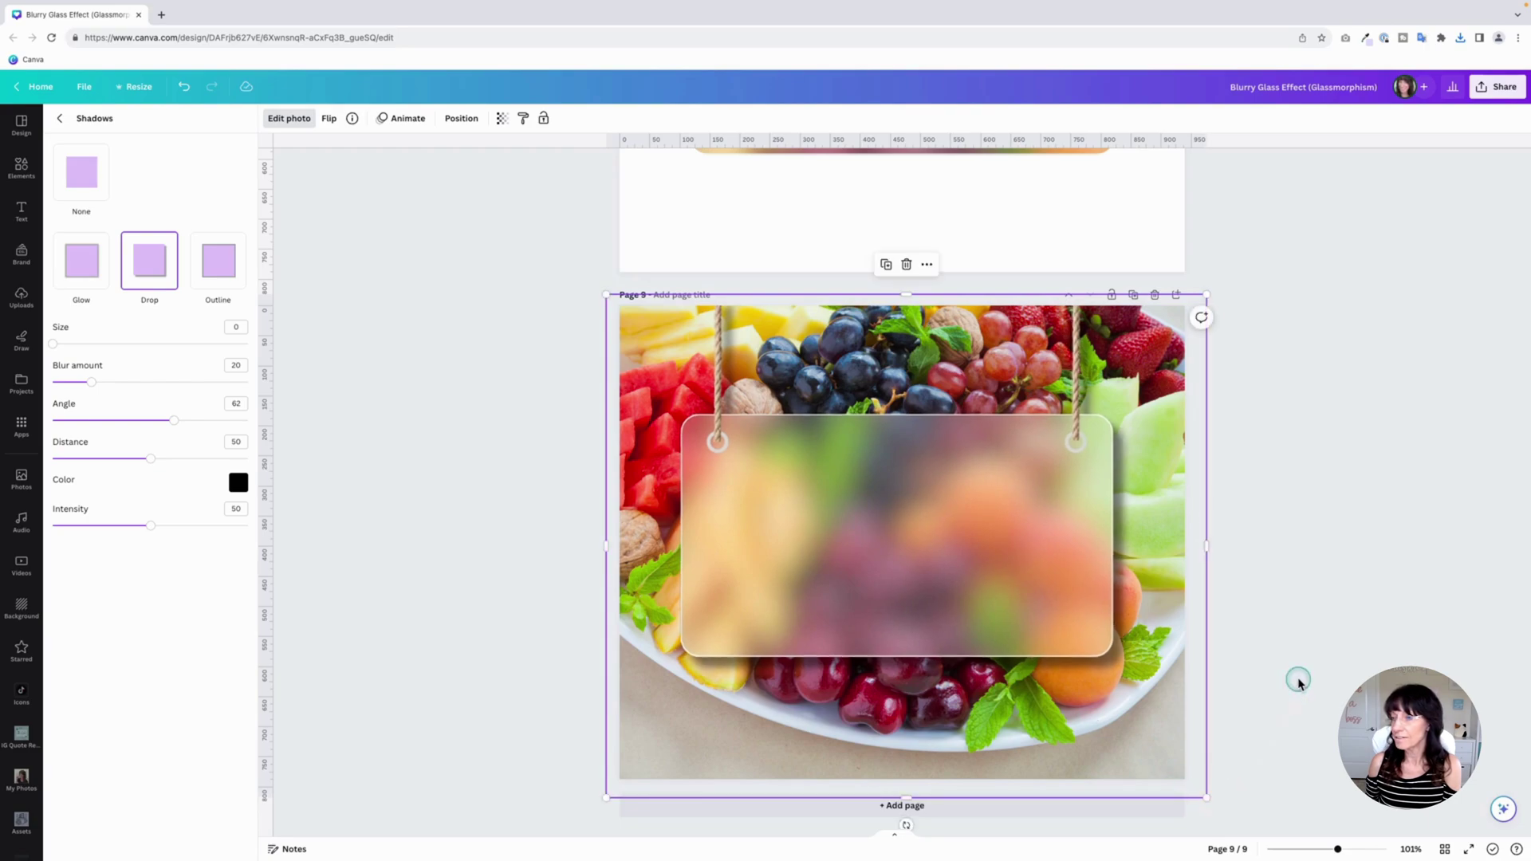
left_click(1298, 683)
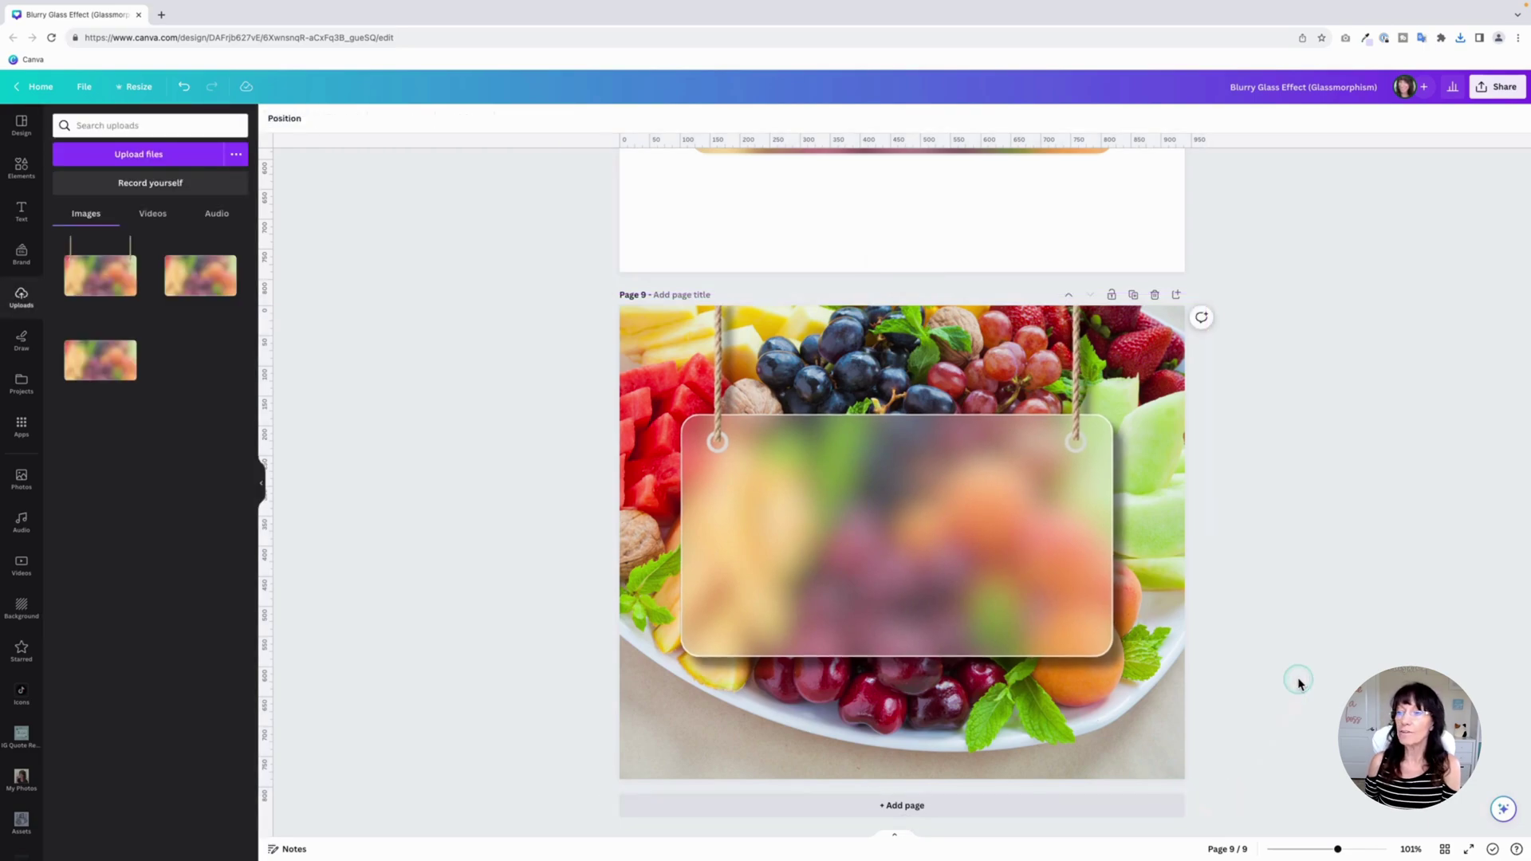